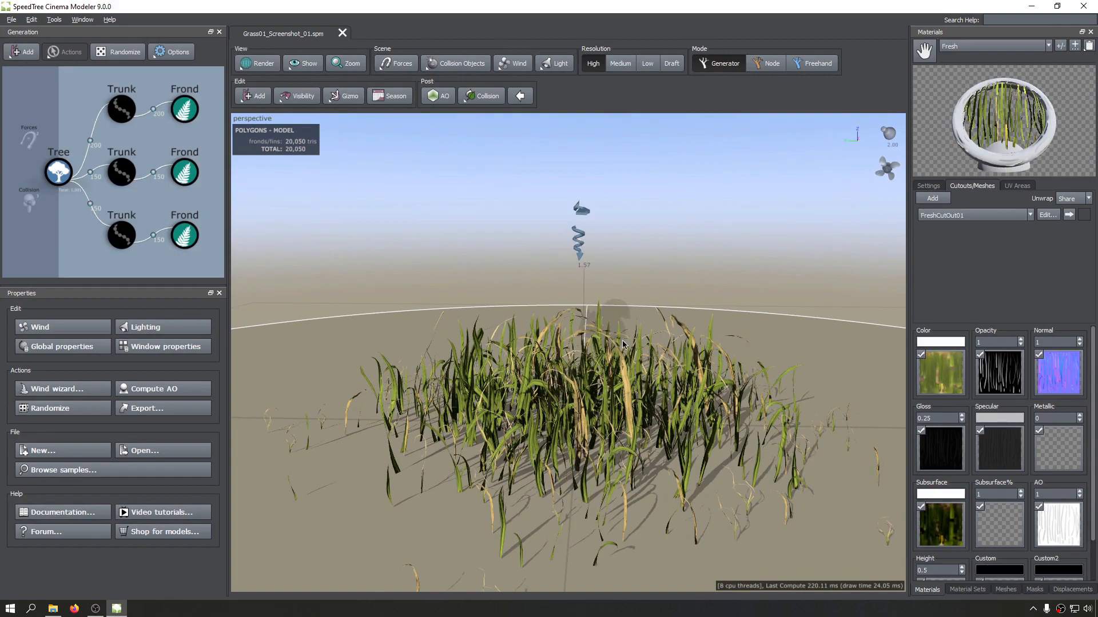
Step: Save the grass model file
scroll(558, 384, "down", 3)
left_click_drag(558, 384, 606, 350)
scroll(590, 379, "up", 3)
scroll(558, 343, "down", 3)
scroll(535, 365, "up", 3)
scroll(535, 365, "up", 3)
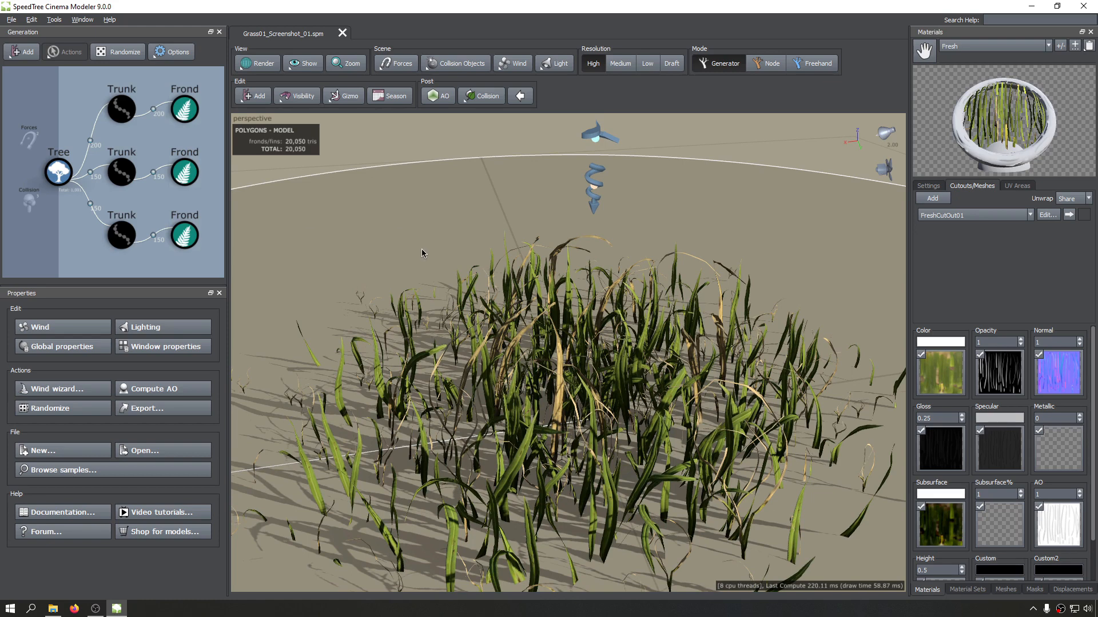
key("ctrl+s")
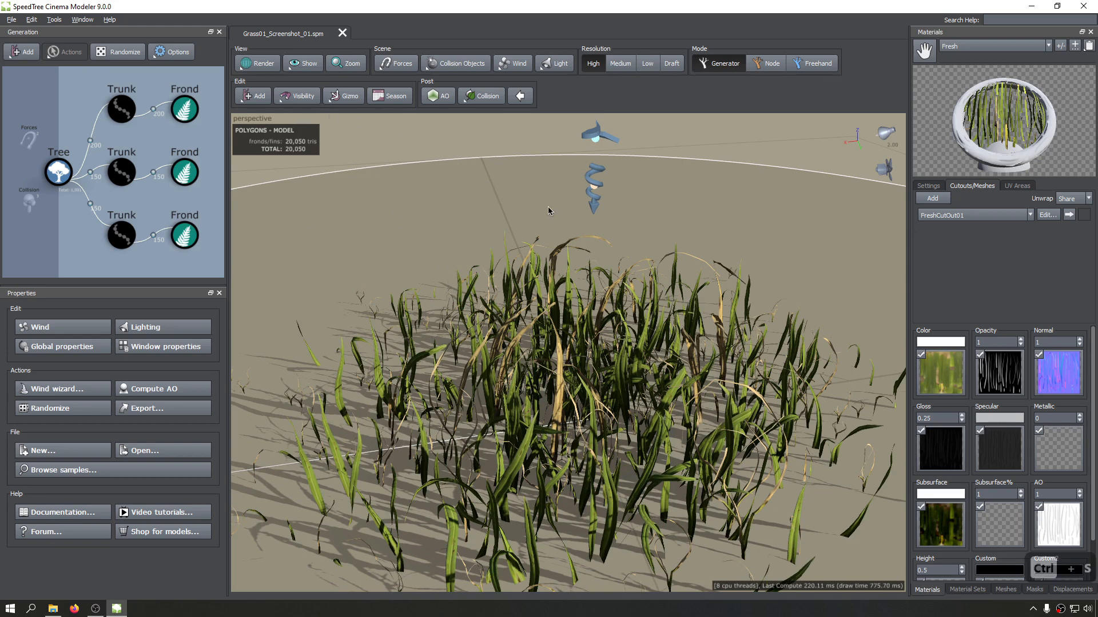
Step: Examine the grass clump from several angles and distances, along with its polygon count and the trunk and frond generators
left_click_drag(548, 211, 562, 199)
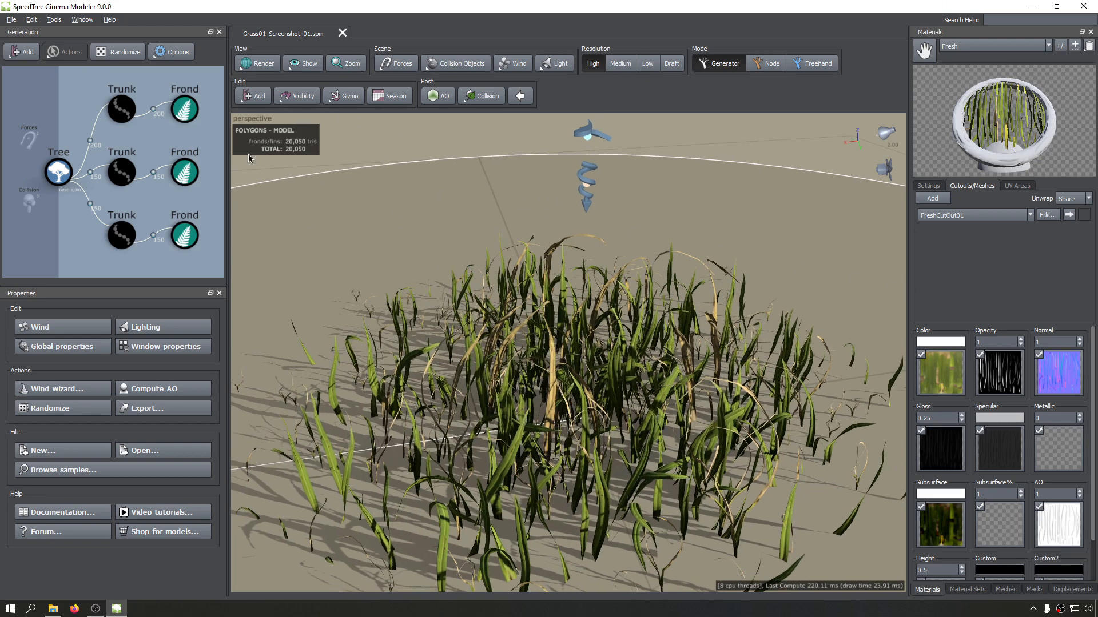
left_click_drag(477, 289, 489, 318)
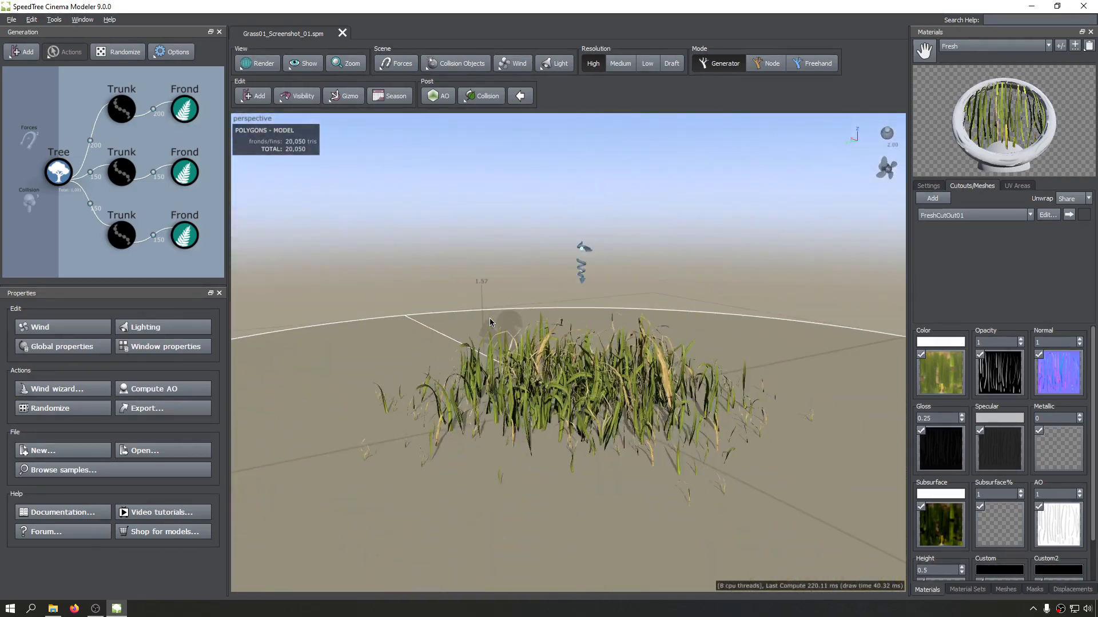
scroll(480, 318, "down", 5)
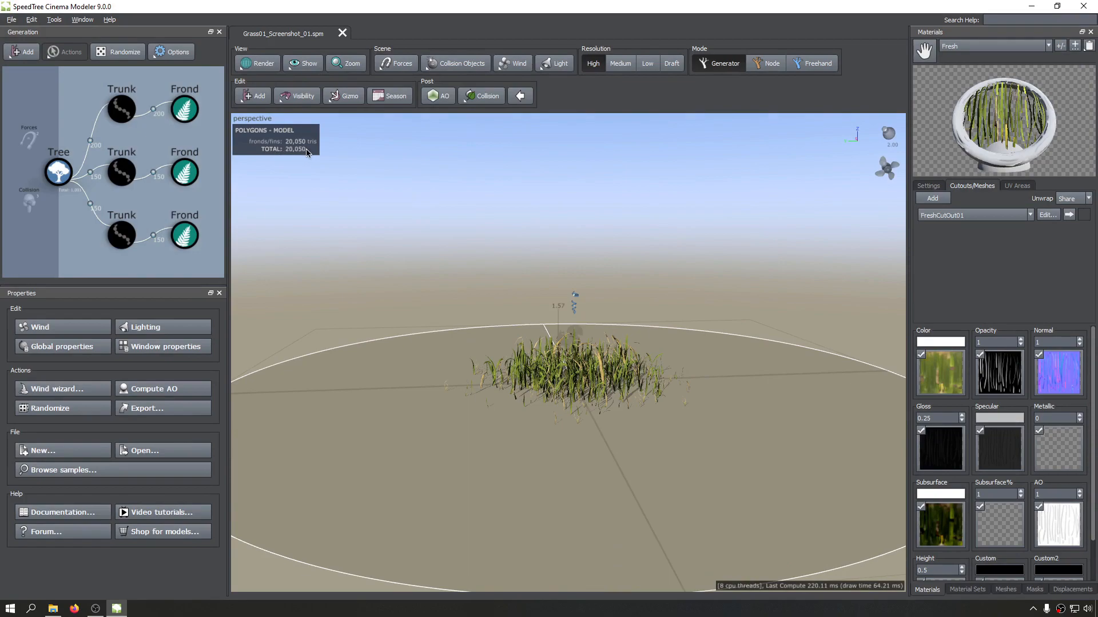
scroll(562, 305, "up", 10)
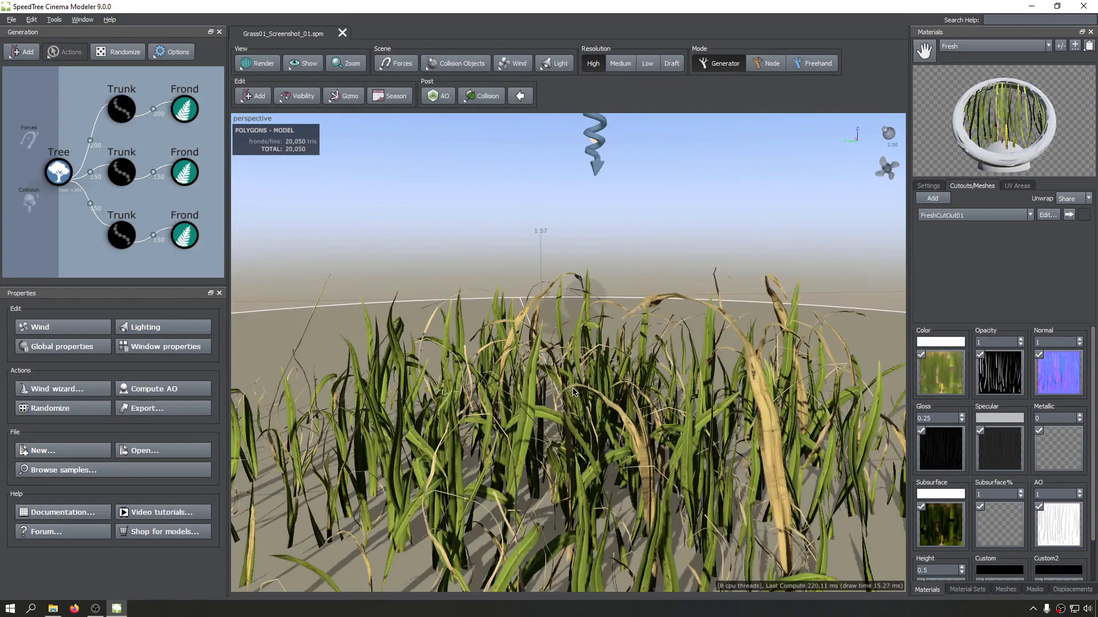
scroll(509, 363, "down", 10)
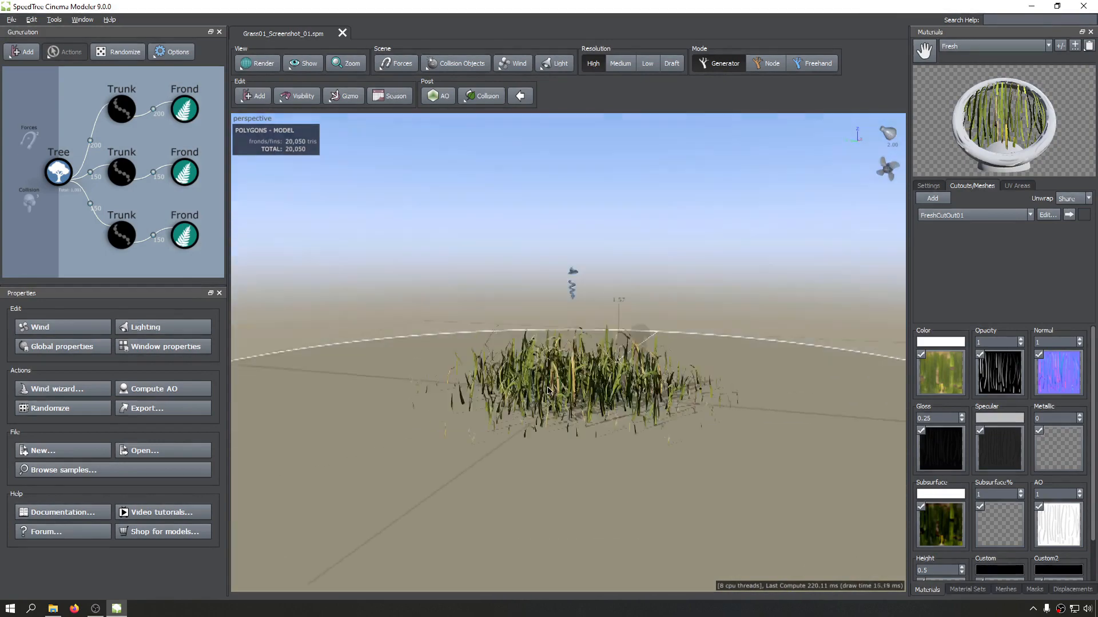
left_click_drag(719, 426, 574, 341)
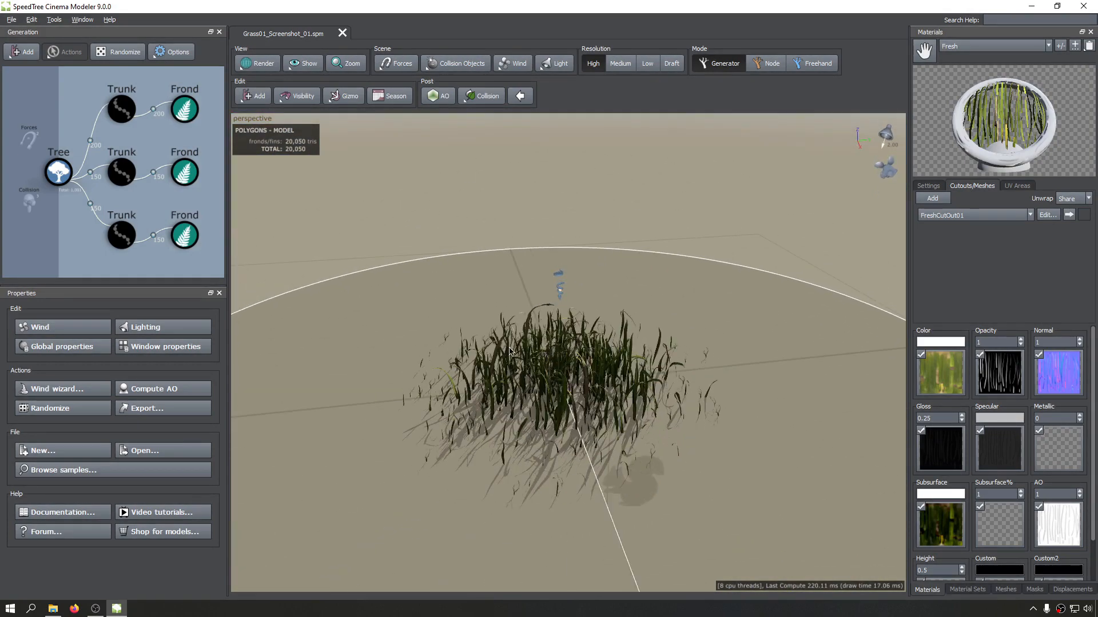
left_click_drag(479, 339, 494, 319)
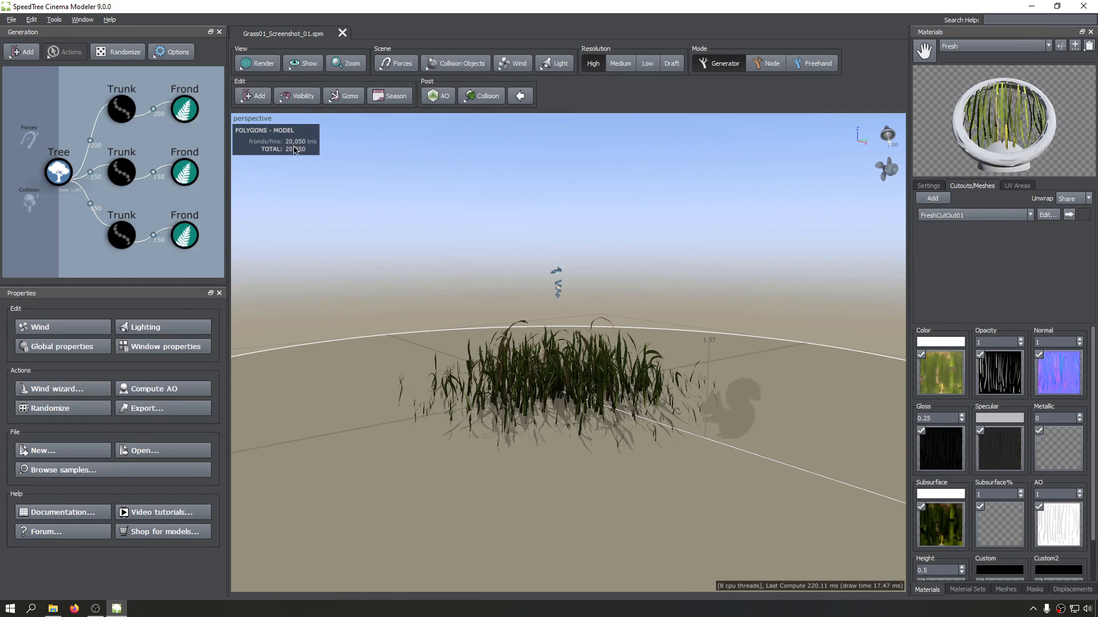
scroll(585, 410, "up", 5)
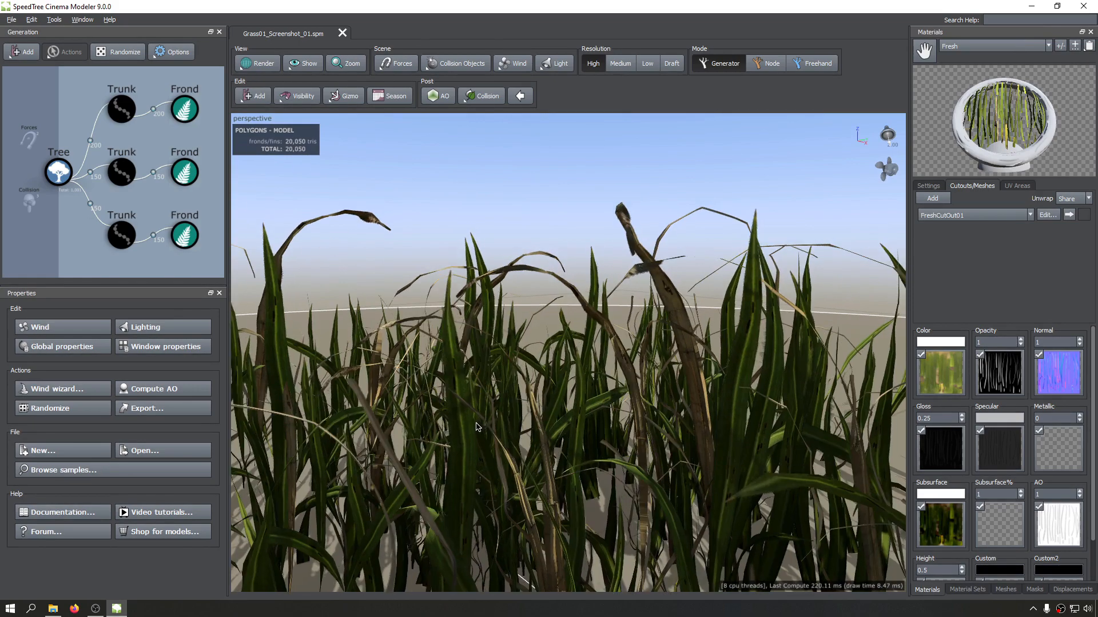
scroll(478, 427, "down", 4)
left_click_drag(479, 426, 547, 410)
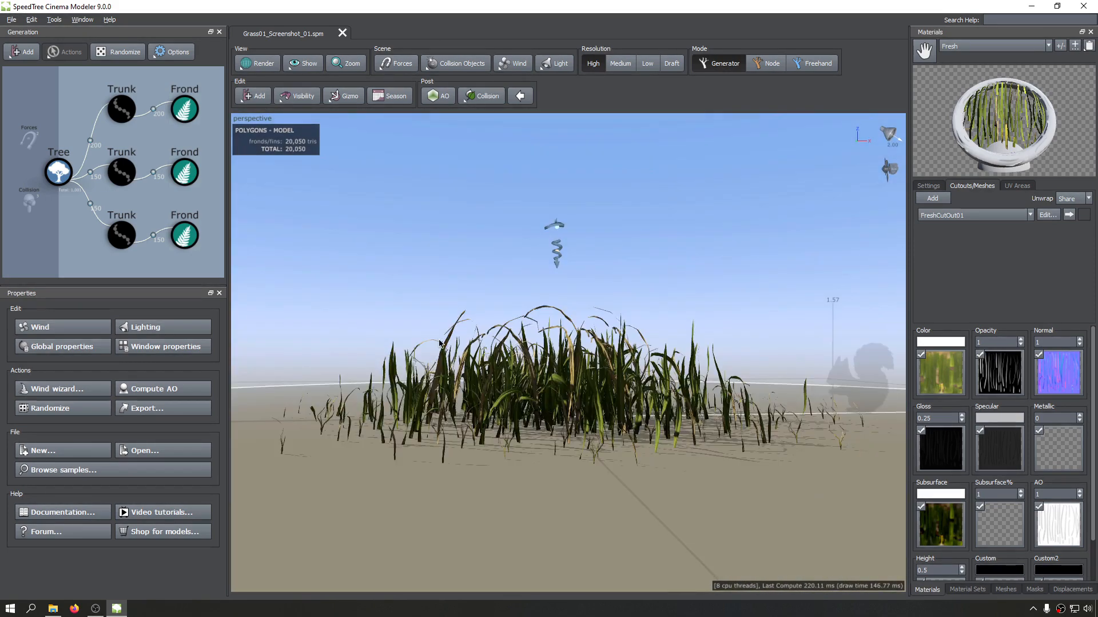
left_click_drag(188, 133, 125, 137)
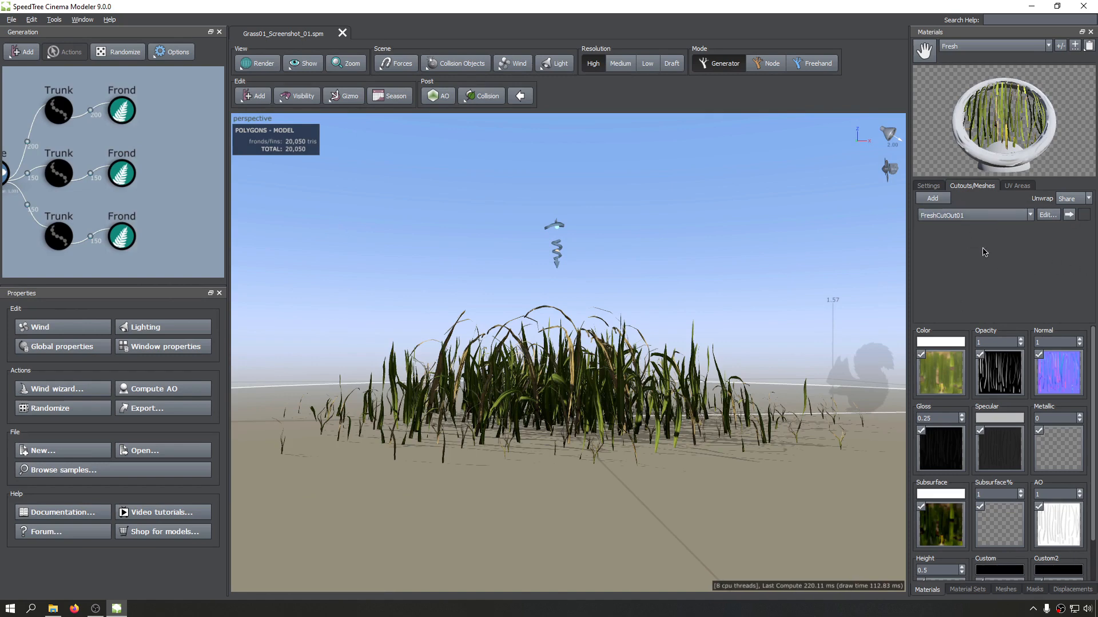
Step: Open the FreshCutOut01 cutout of the Fresh material for editing
left_click(946, 50)
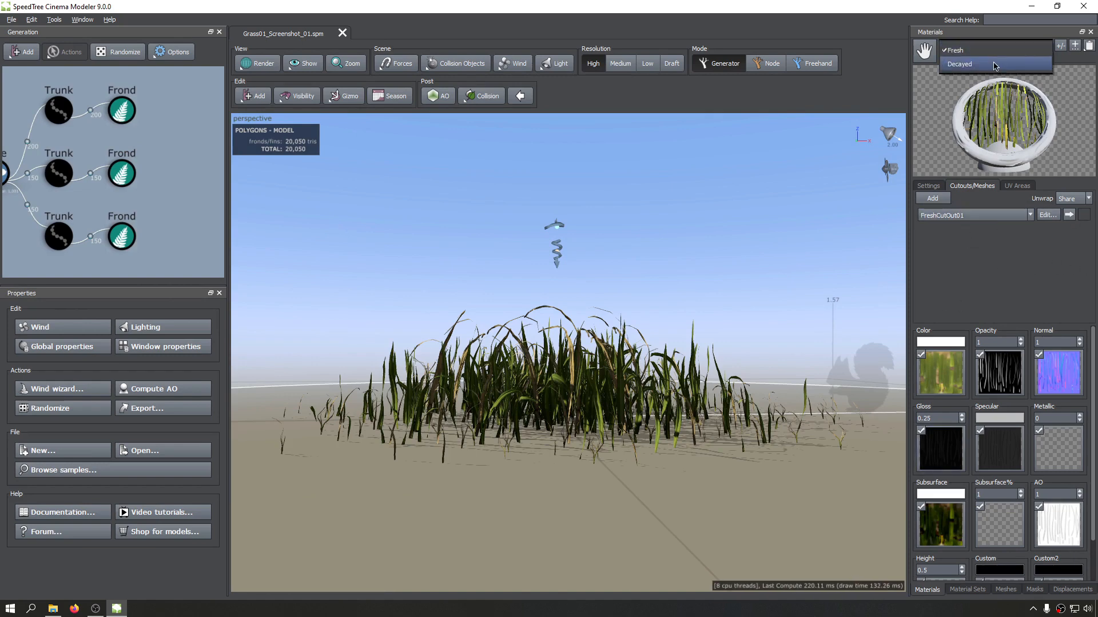
left_click(1006, 310)
left_click(1047, 215)
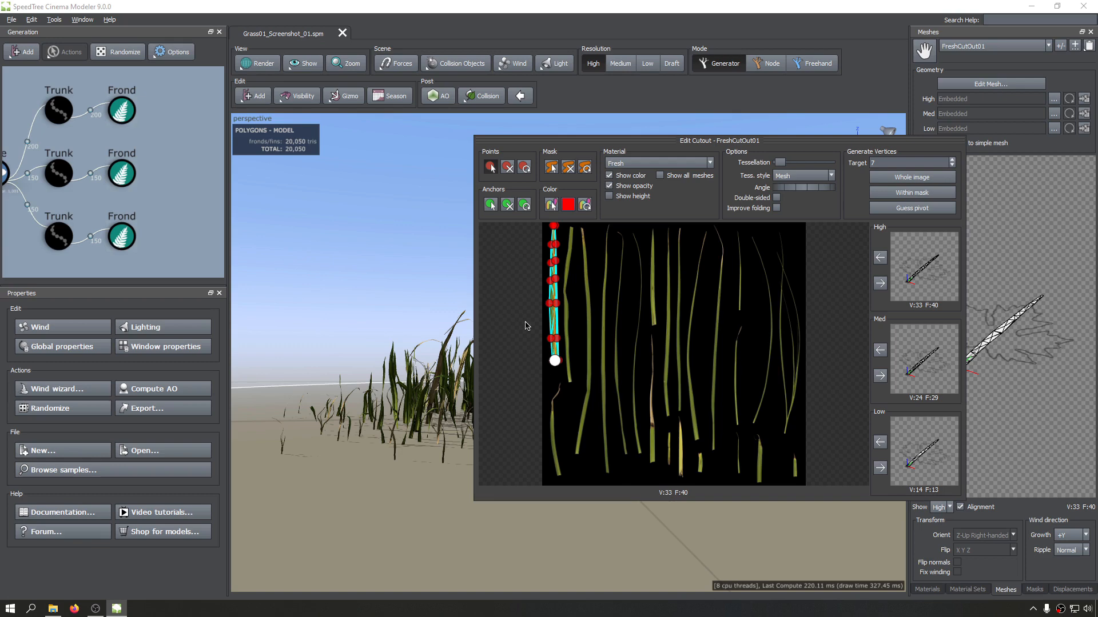
Step: Reduce the cutout's tessellation to its minimum and store the result as the High resolution mesh
scroll(525, 326, "up", 4)
middle_click_drag(524, 324, 755, 397)
scroll(589, 320, "down", 2)
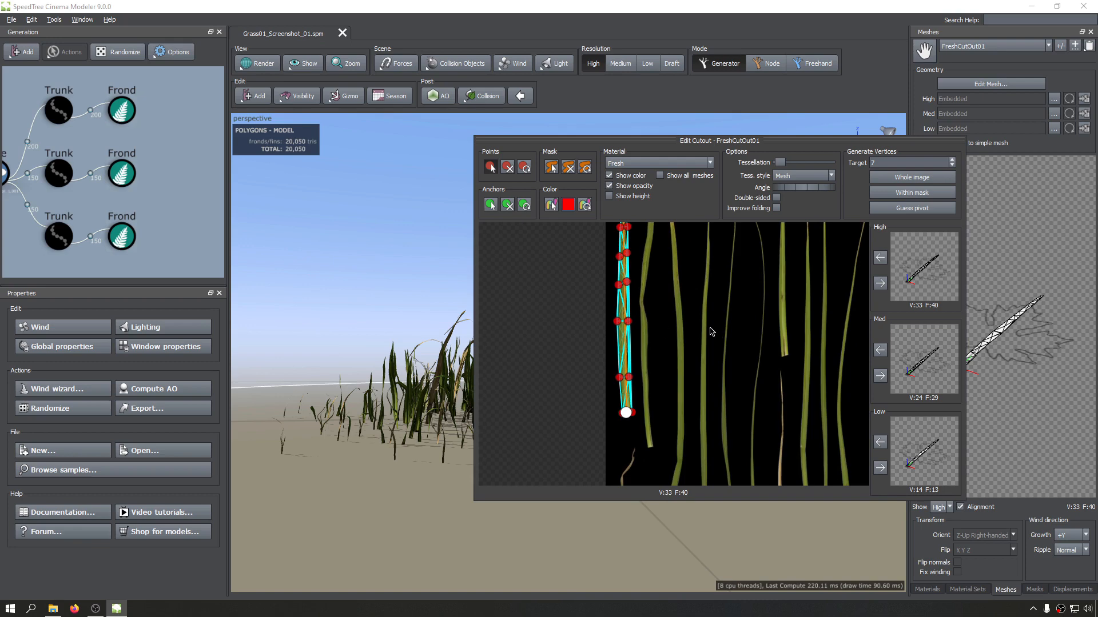
middle_click_drag(678, 315, 612, 350)
scroll(549, 294, "up", 2)
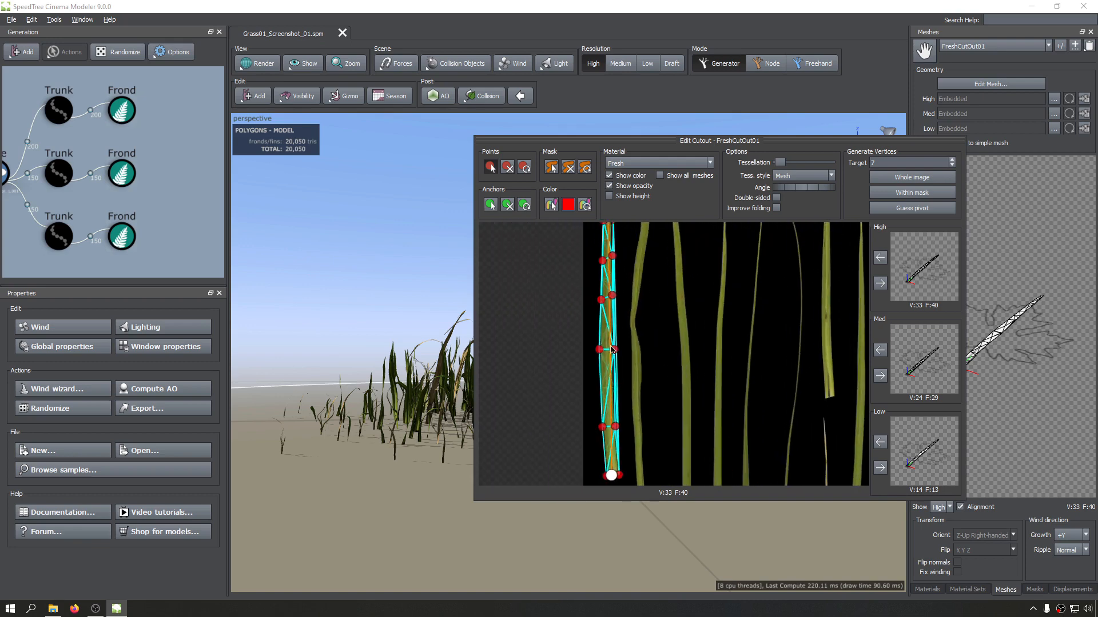
scroll(572, 296, "up", 1)
middle_click_drag(577, 301, 581, 343)
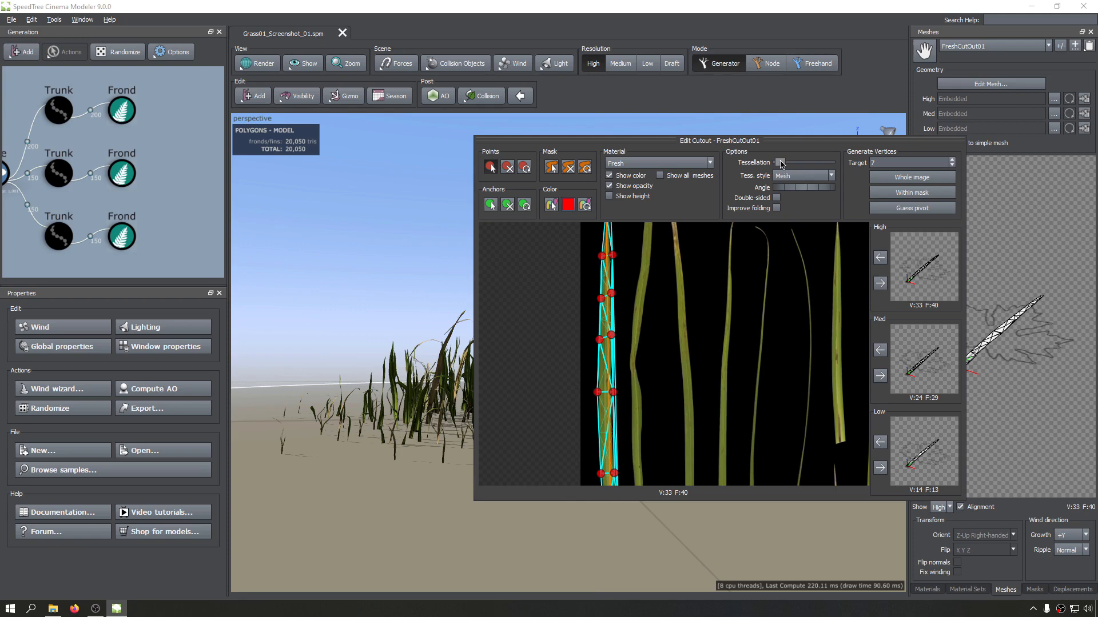
left_click_drag(783, 164, 763, 165)
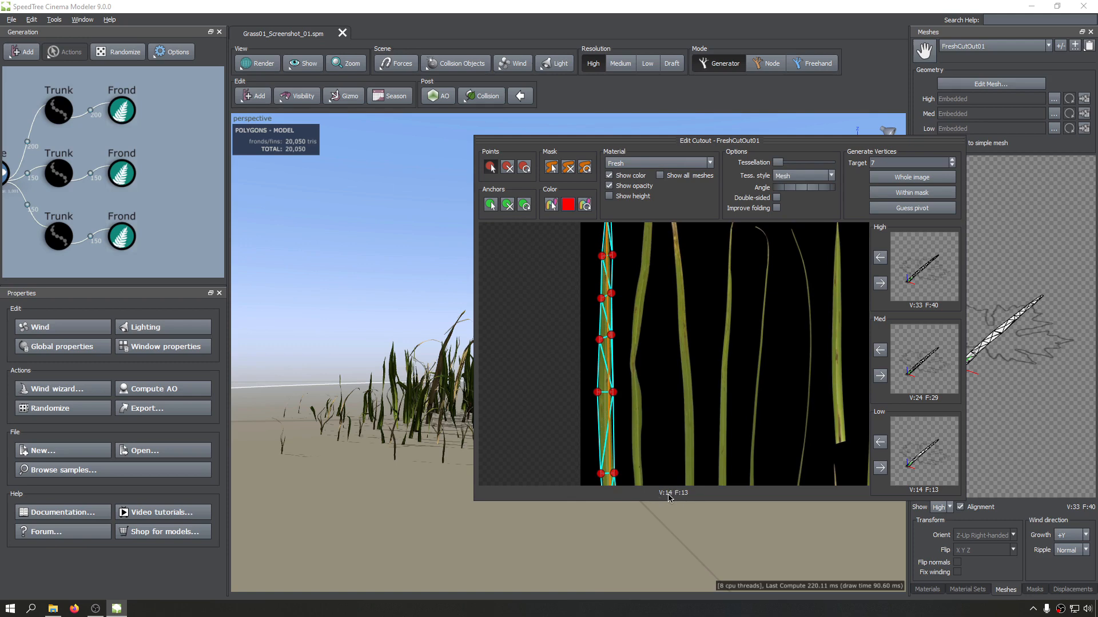
left_click(880, 283)
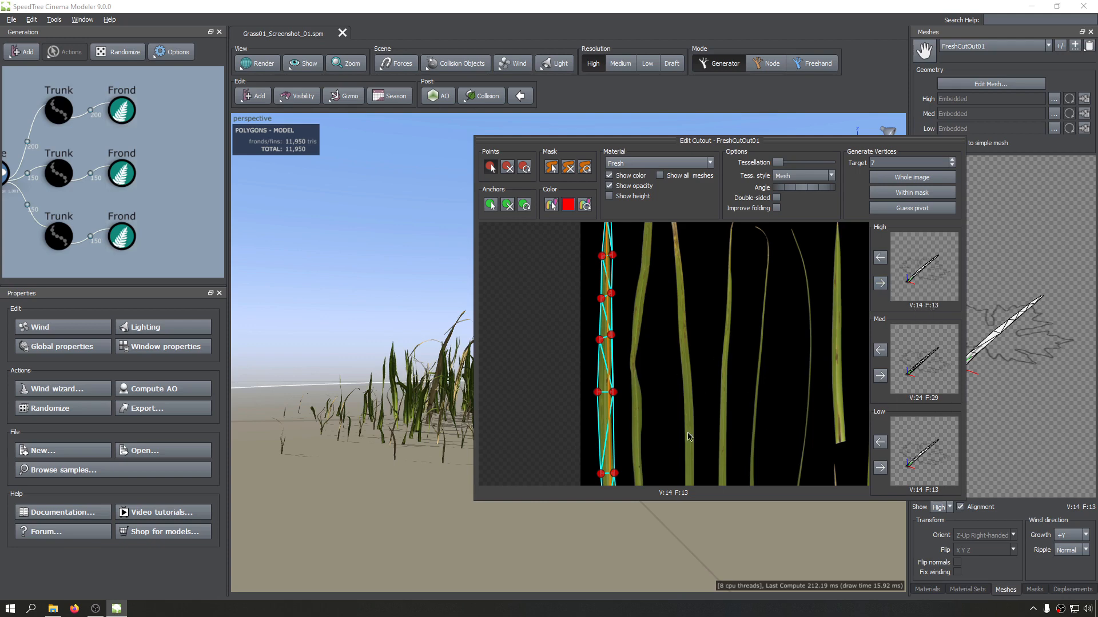
Step: Delete the pair of outline points just above the base of the grass blade cutout
scroll(526, 429, "up", 8)
middle_click_drag(579, 349, 664, 250)
middle_click_drag(678, 321, 666, 189)
scroll(577, 322, "down", 2)
scroll(586, 318, "up", 6)
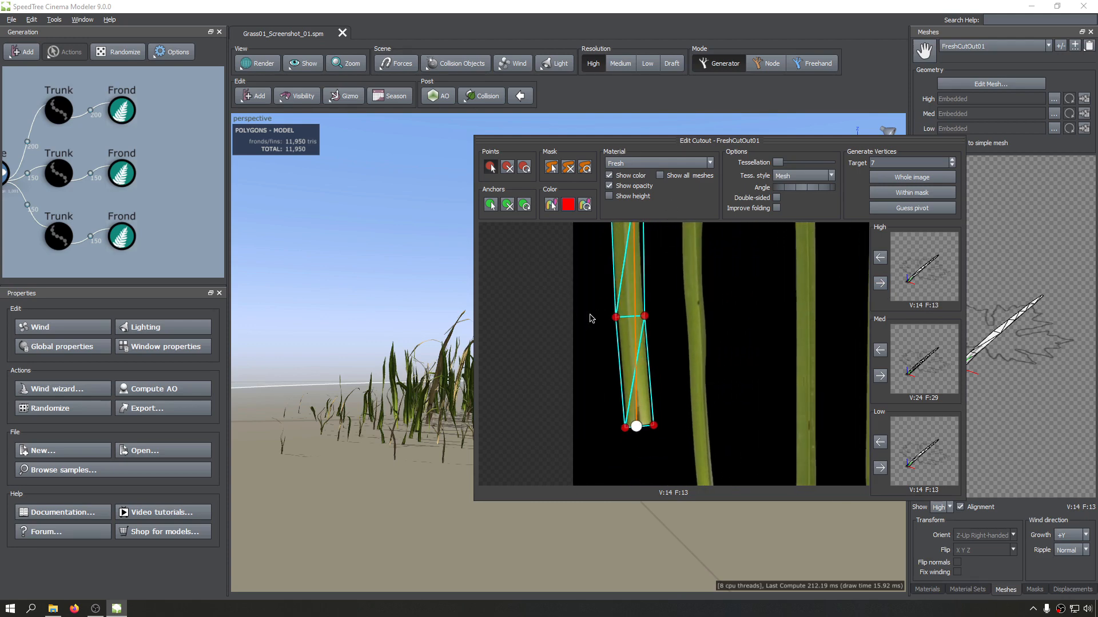
middle_click_drag(589, 318, 597, 333)
left_click(507, 166)
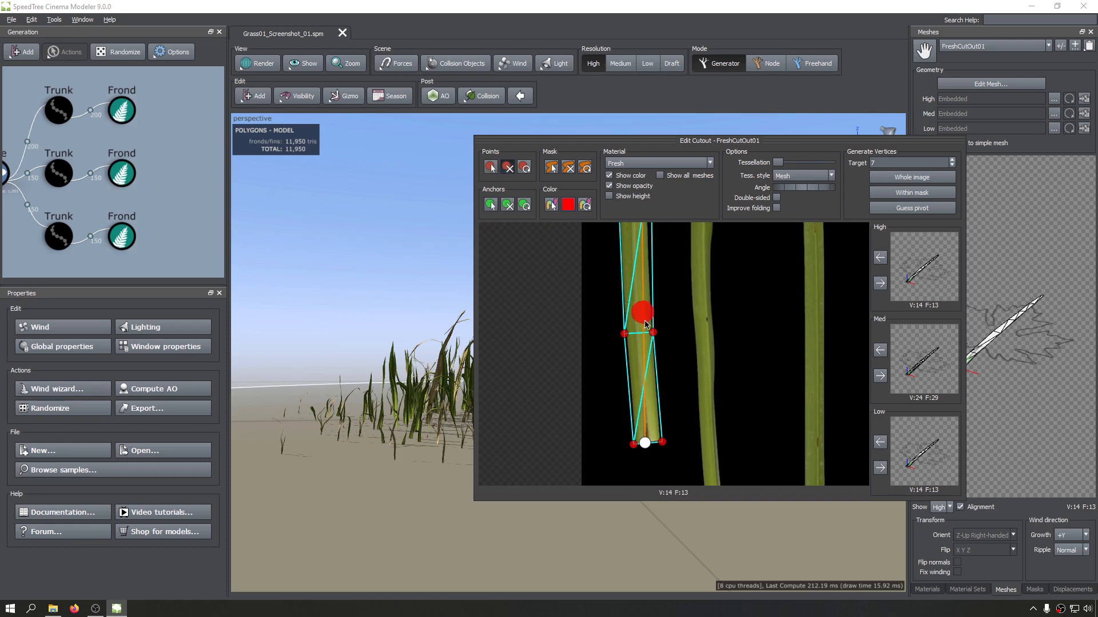
left_click(623, 333)
left_click(653, 332)
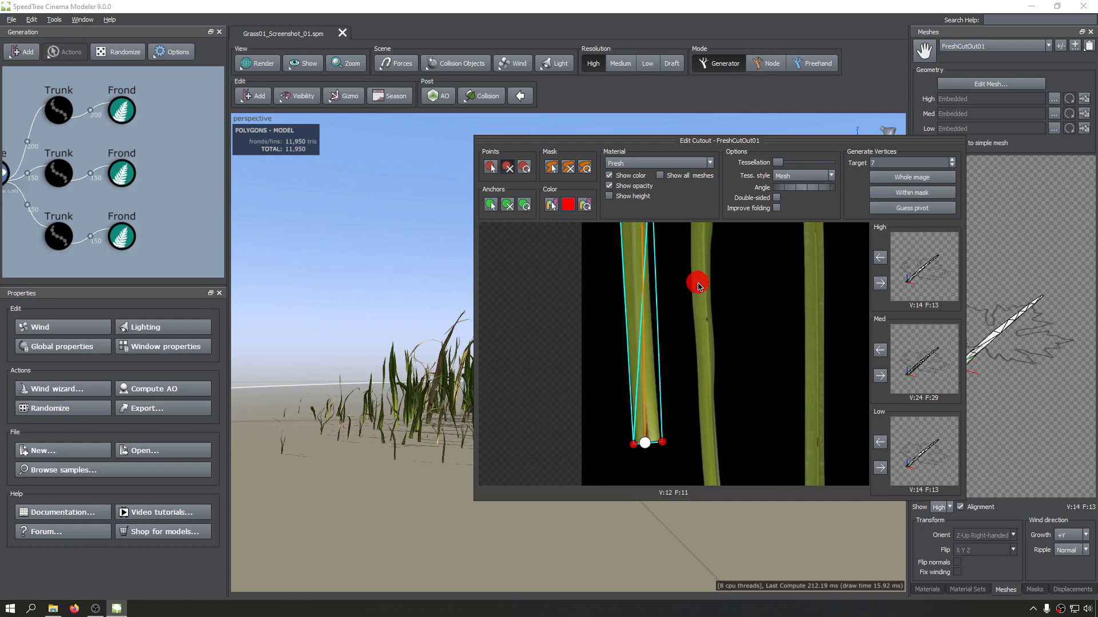
Step: Check the grass model from far away in the perspective view, keeping the cutout editor open with its unsaved changes
middle_click_drag(695, 282, 694, 482)
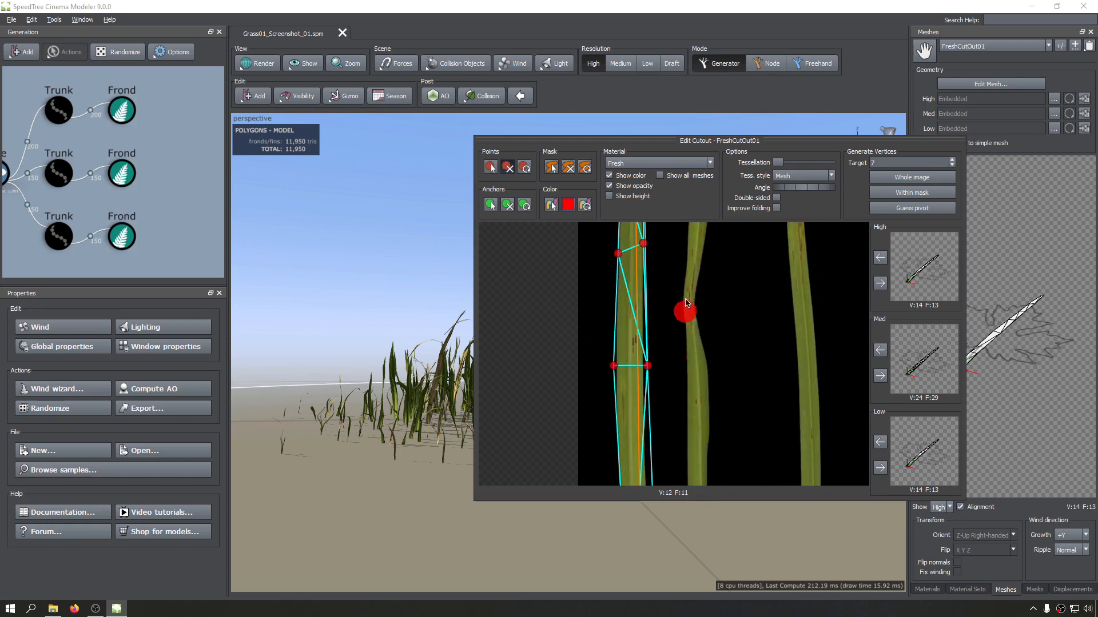
scroll(693, 287, "down", 1)
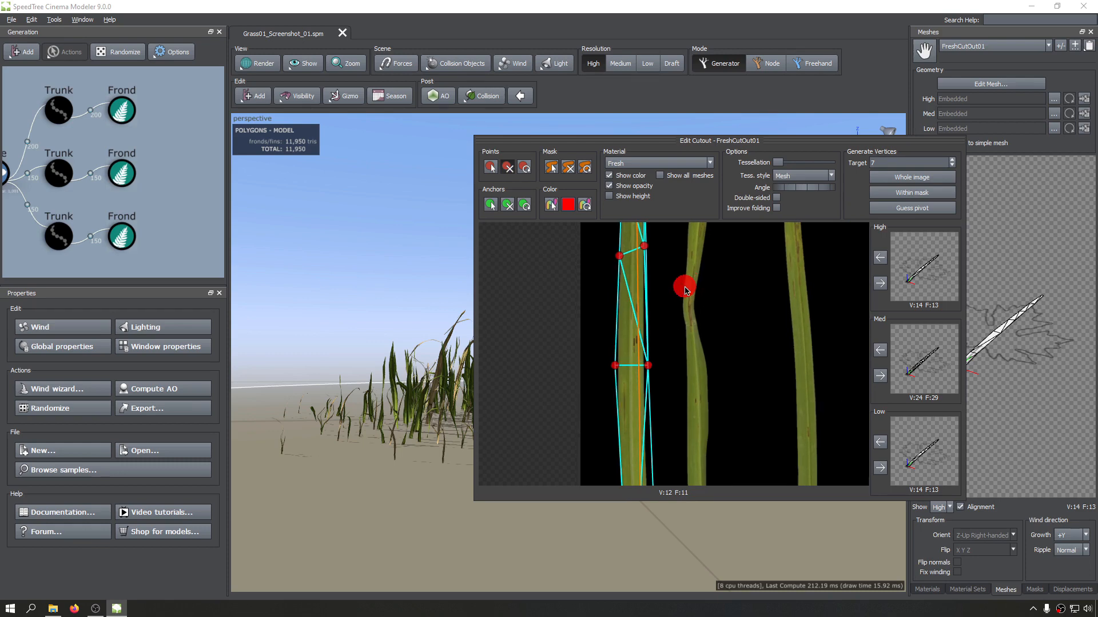
scroll(324, 359, "down", 6)
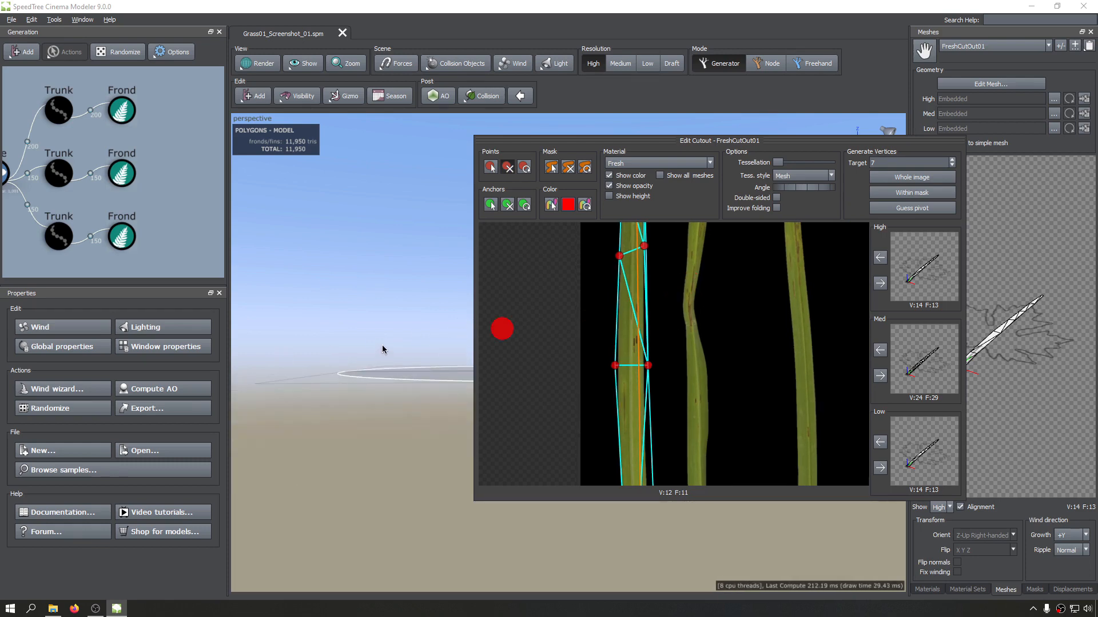
scroll(383, 342, "down", 3)
key("Escape")
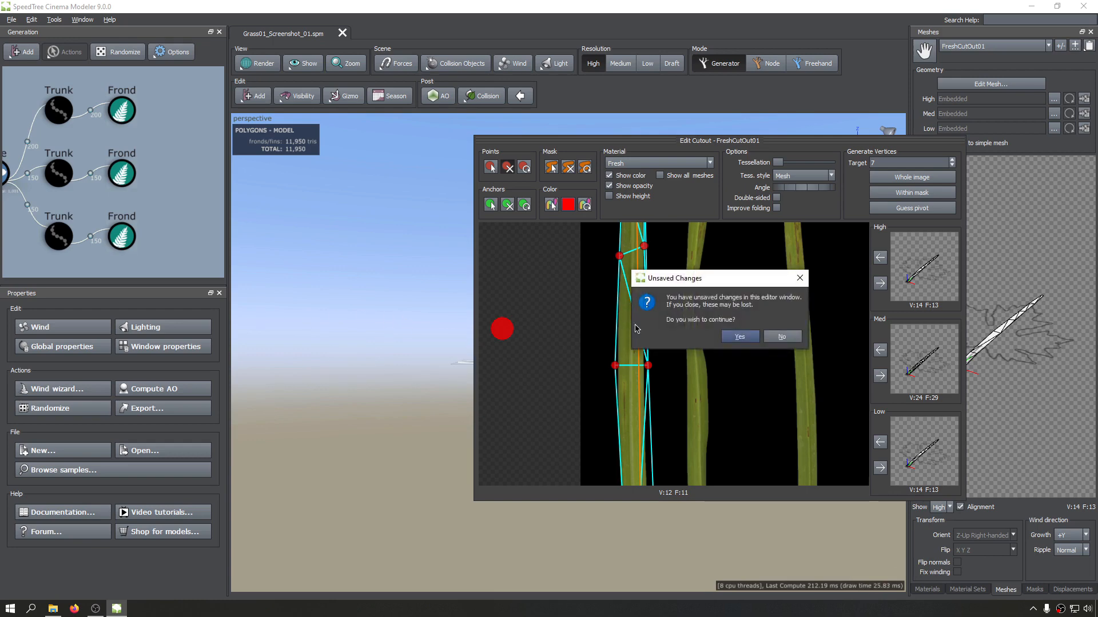
left_click(782, 336)
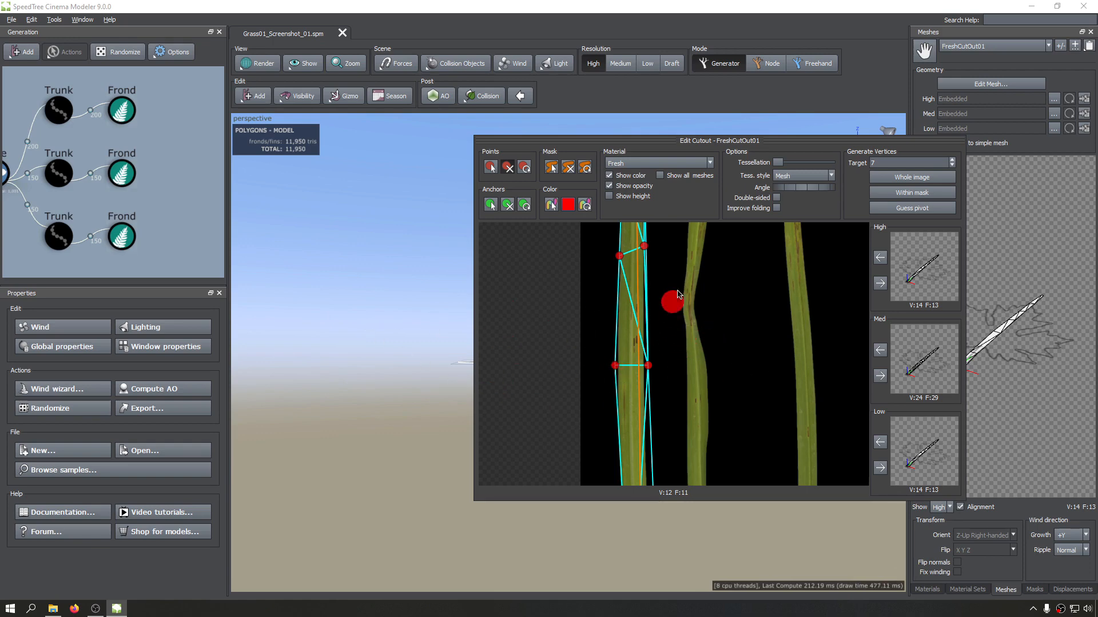
Step: Delete the pair of outline points midway along the blade and store the cutout as the Med resolution mesh
middle_click_drag(679, 281, 677, 378)
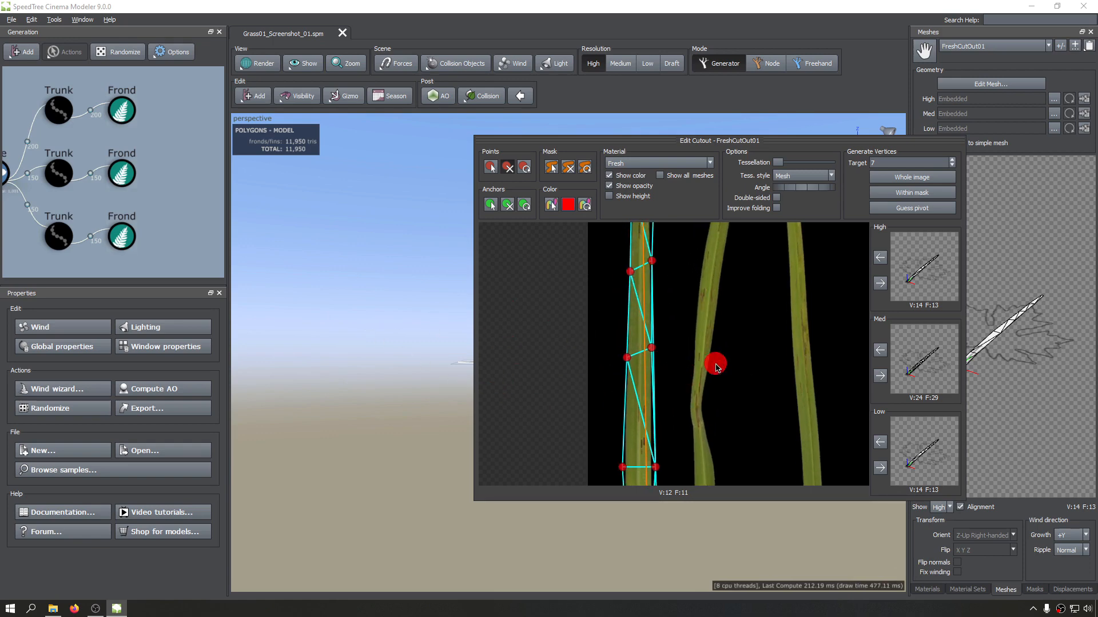
left_click(628, 357)
left_click(651, 348)
middle_click_drag(714, 307, 712, 456)
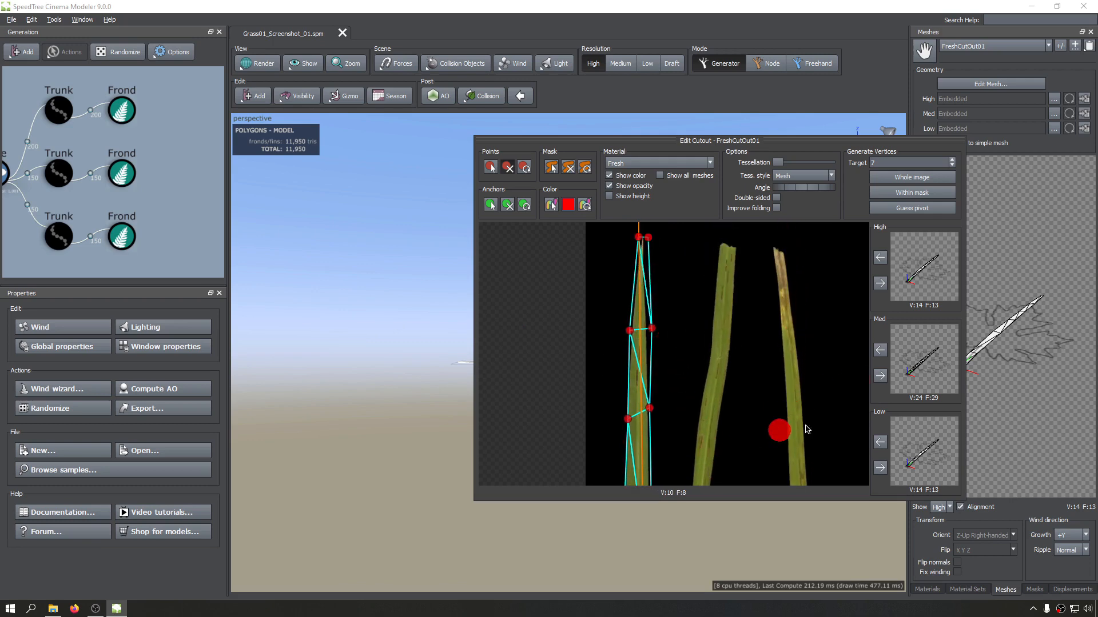
left_click(880, 375)
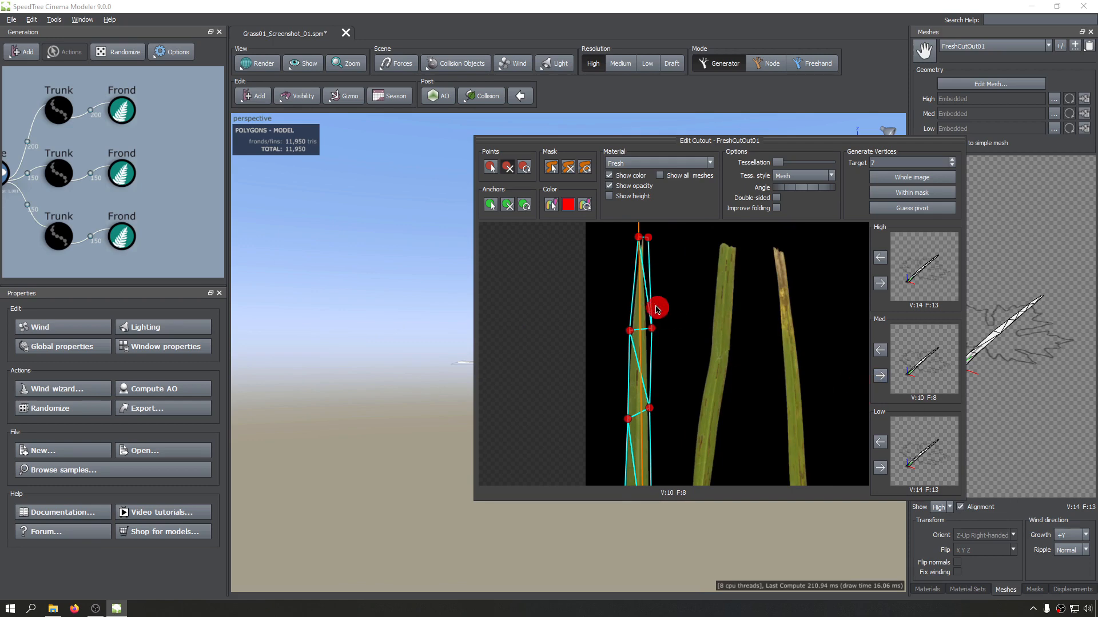
Step: Replace the two outline points at the blade's tip with a single point
middle_click_drag(651, 318, 649, 317)
left_click(644, 237)
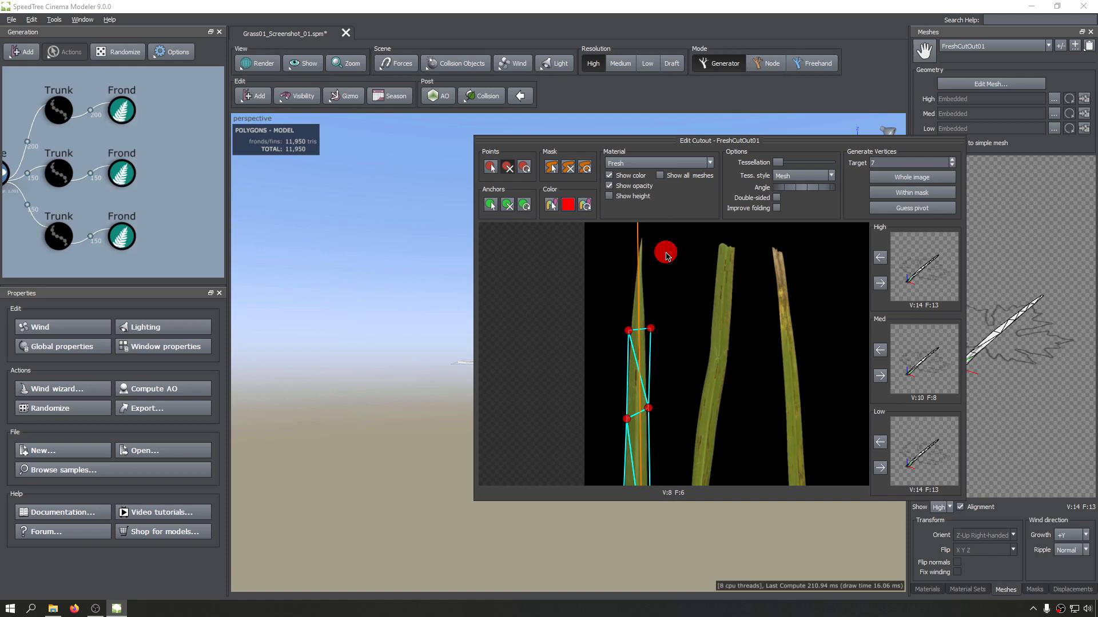
key("ctrl+z")
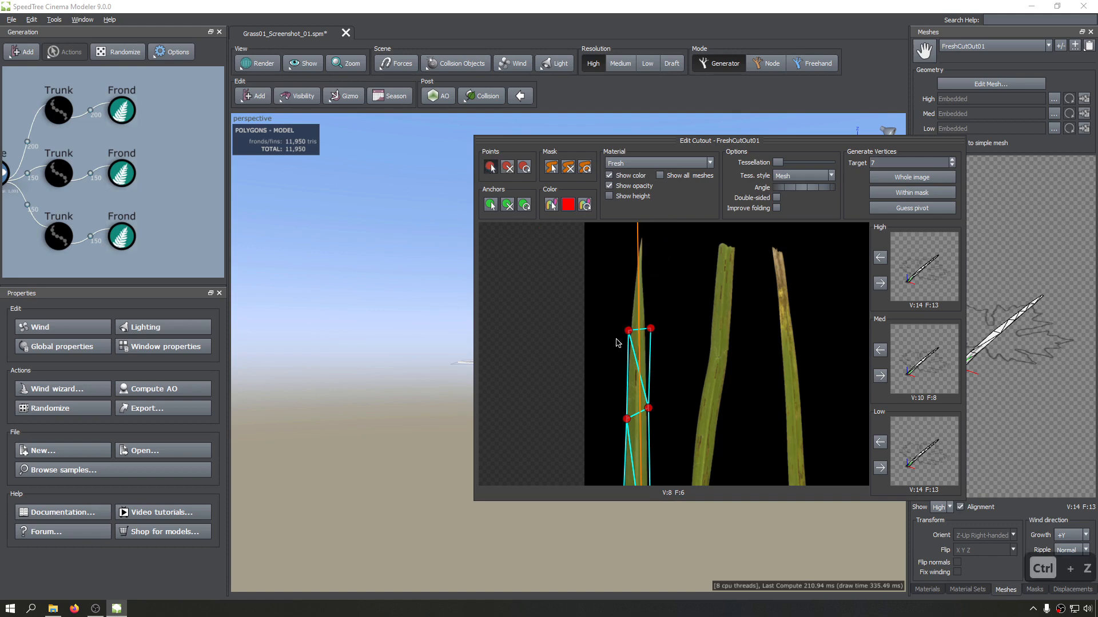
left_click_drag(625, 338, 639, 226)
Step: Delete the second pair of outline points below the blade's tip
middle_click_drag(664, 318, 668, 233)
left_click(507, 167)
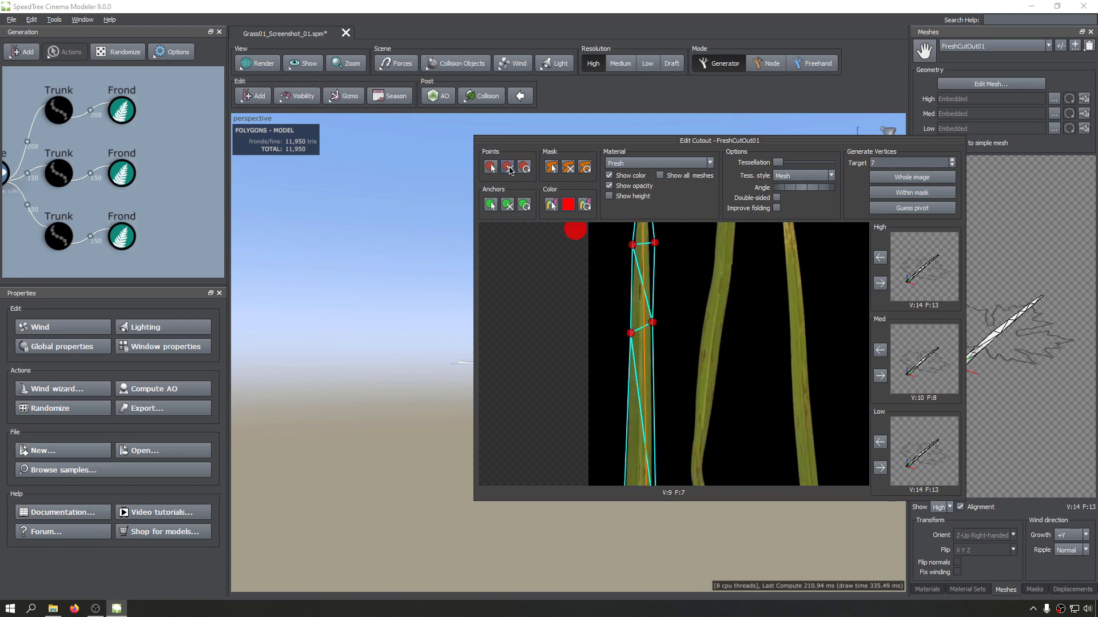
left_click(649, 324)
left_click(630, 335)
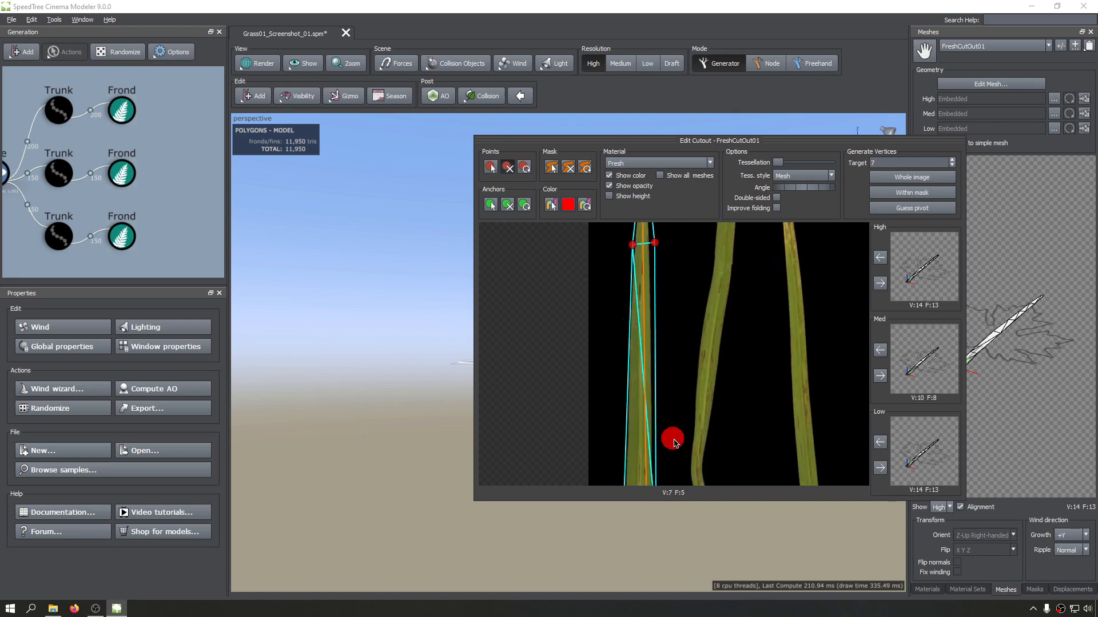
middle_click_drag(691, 441, 709, 230)
middle_click_drag(701, 363, 696, 279)
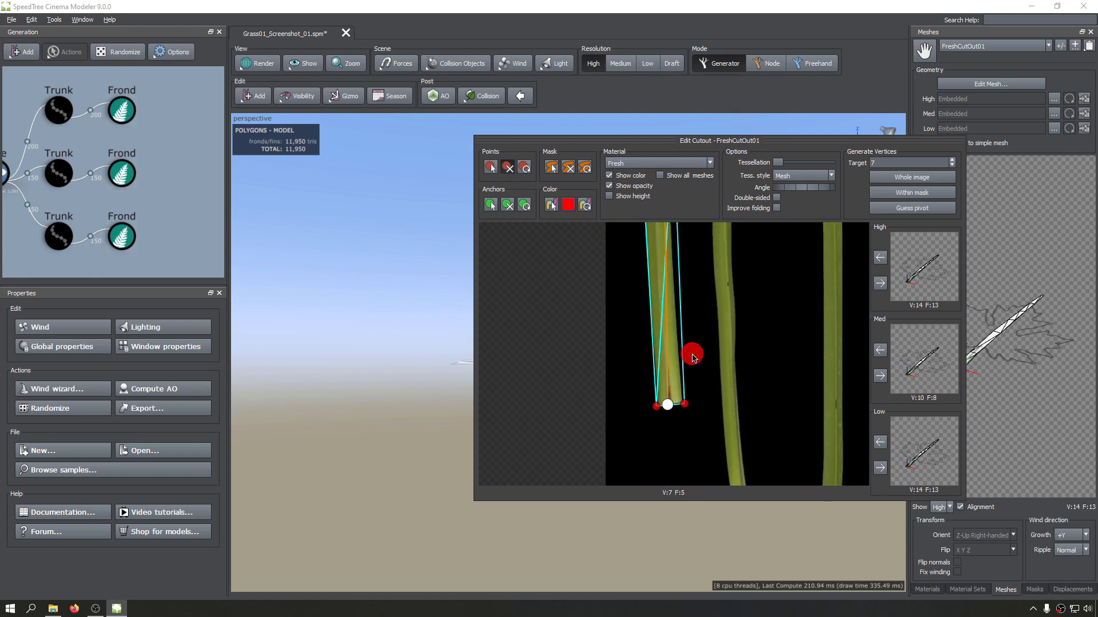
Step: Store the simplified outline as the Low resolution mesh of FreshCutOut01 and close the cutout editor
middle_click_drag(687, 336, 684, 368)
middle_click_drag(712, 315, 672, 461)
middle_click_drag(686, 320, 702, 260)
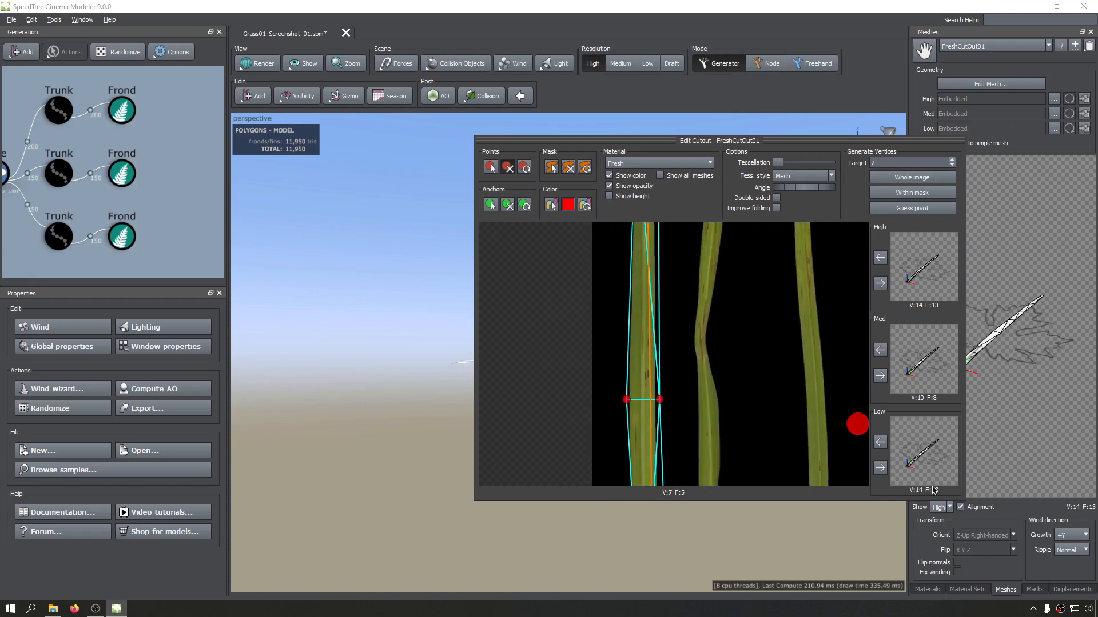
left_click(882, 469)
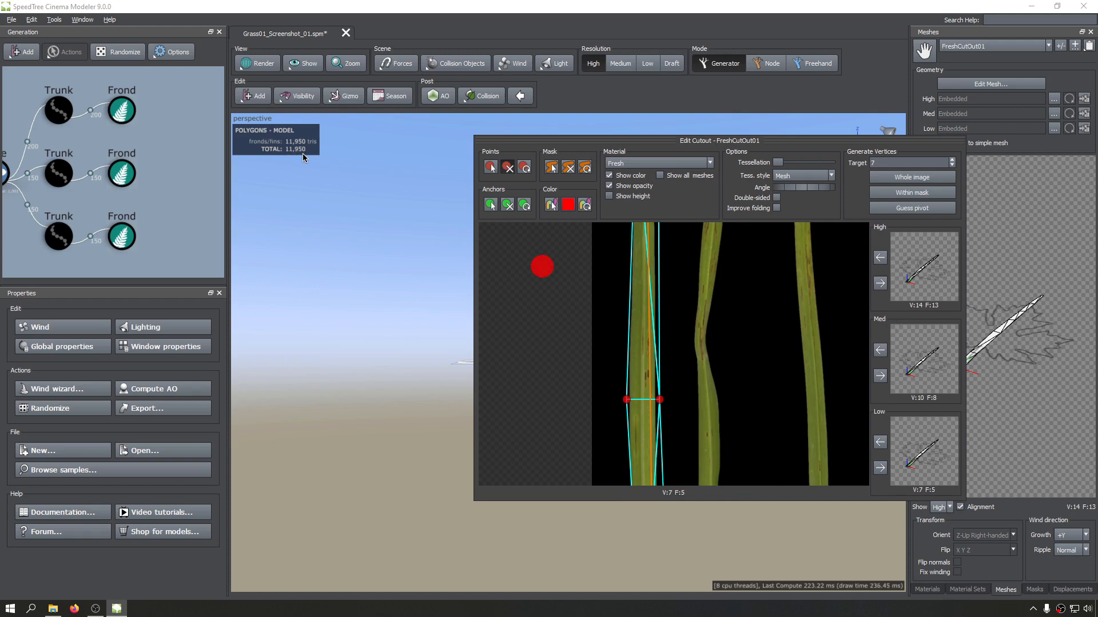
middle_click_drag(642, 417, 645, 416)
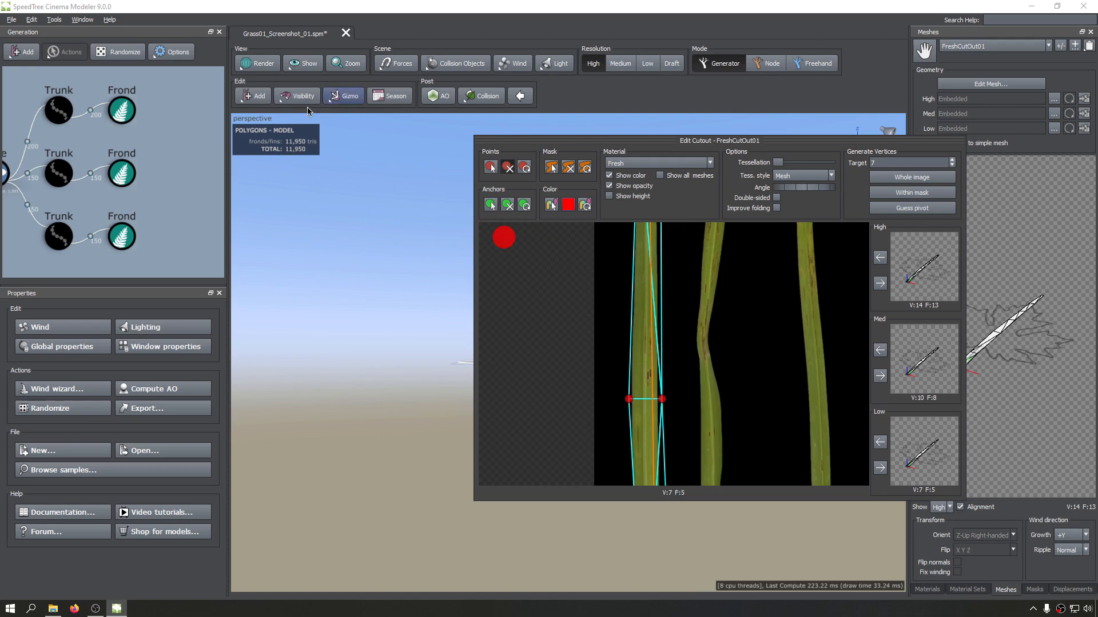
left_click(1030, 228)
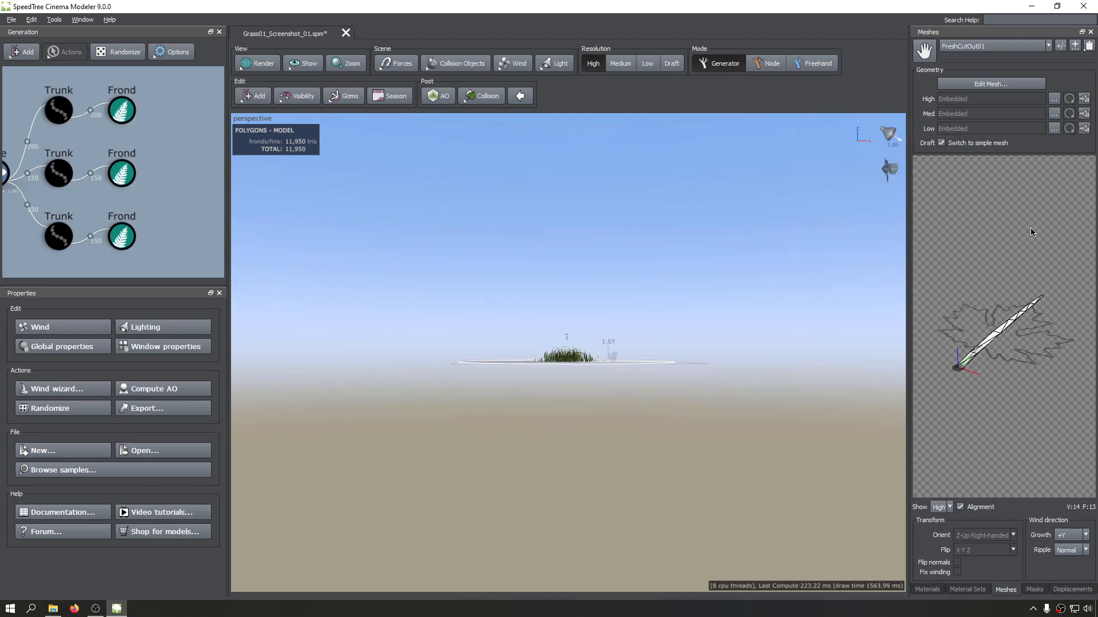
Step: Inspect the grass blades up close in the perspective view and save the model file
left_click_drag(634, 223, 617, 308)
scroll(556, 380, "up", 4)
scroll(557, 378, "up", 8)
left_click_drag(556, 378, 557, 345)
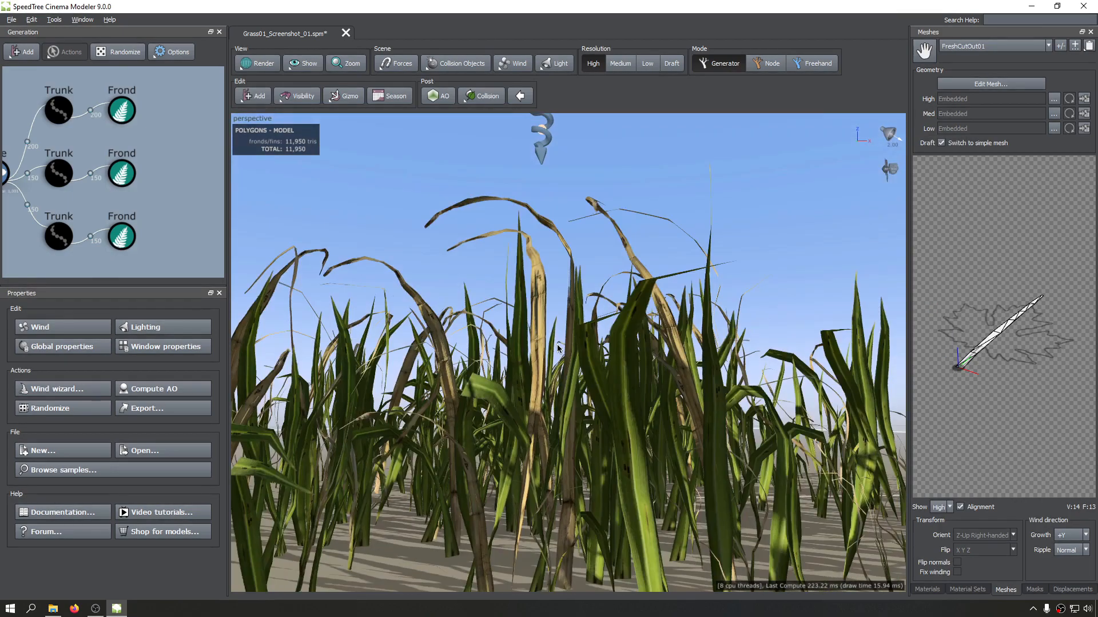
key("ctrl+s")
scroll(557, 345, "down", 6)
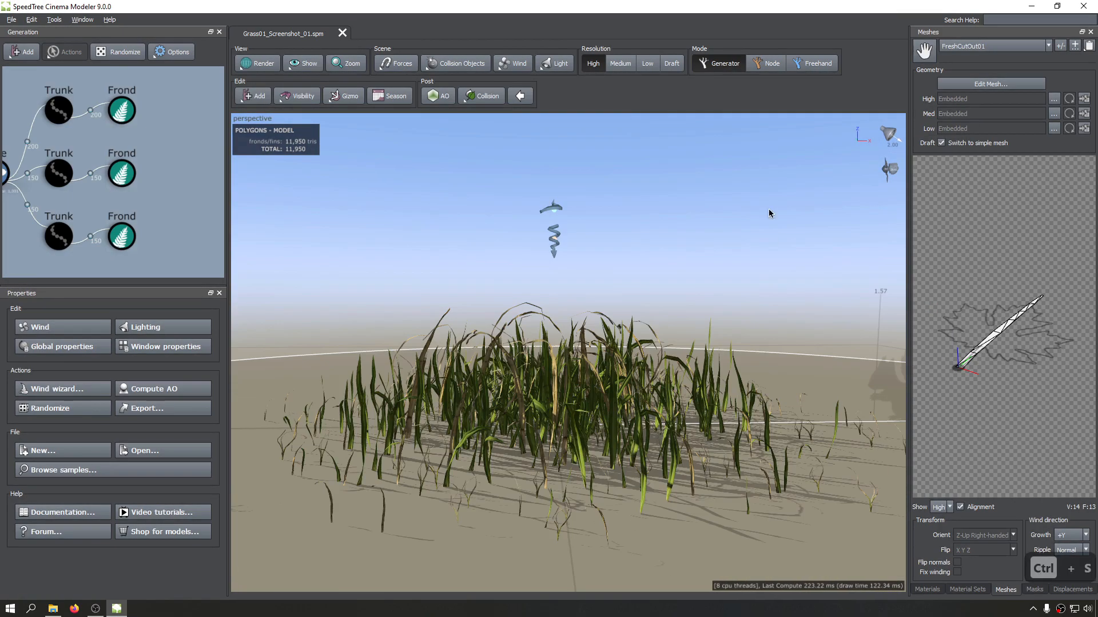
Step: Choose the Old mesh and open its cutout for editing
left_click(999, 45)
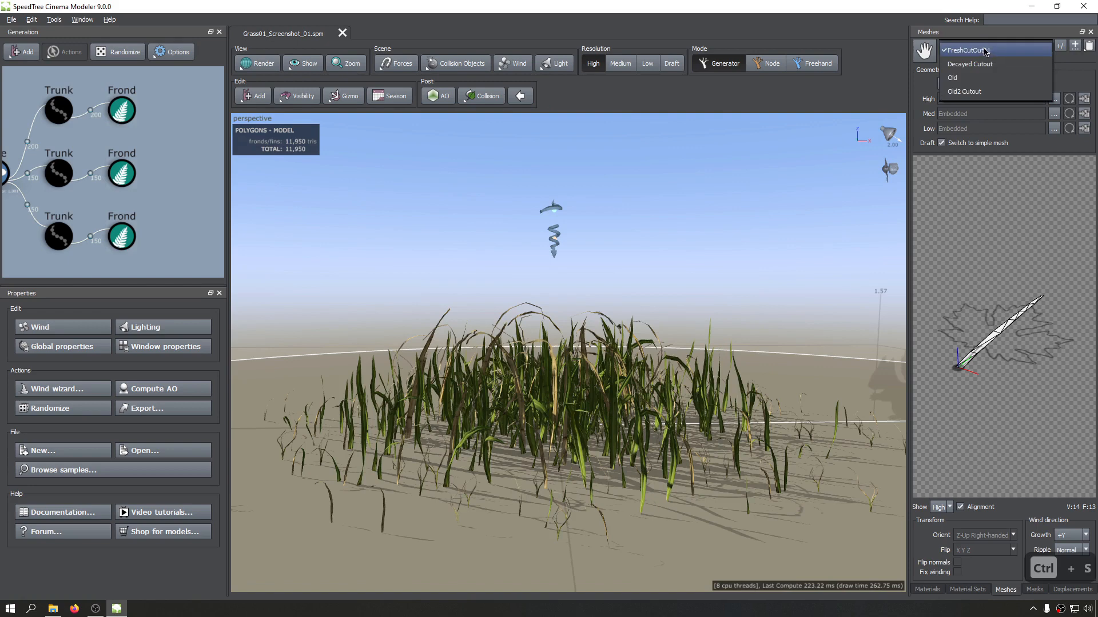
left_click(1028, 68)
left_click(996, 49)
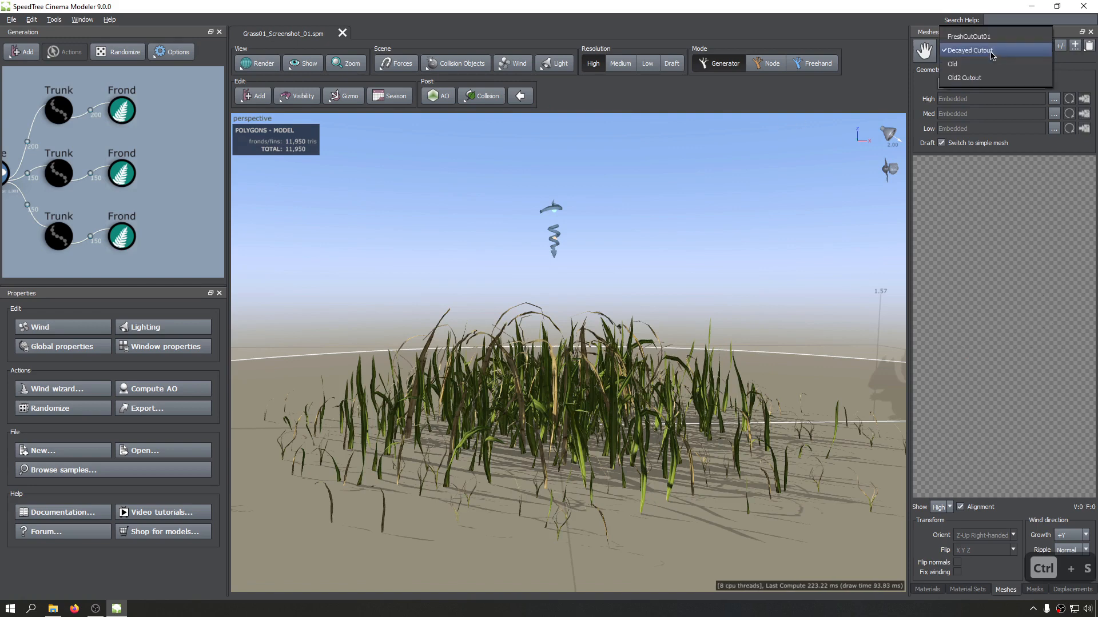
left_click(975, 65)
left_click_drag(1021, 291, 1024, 366)
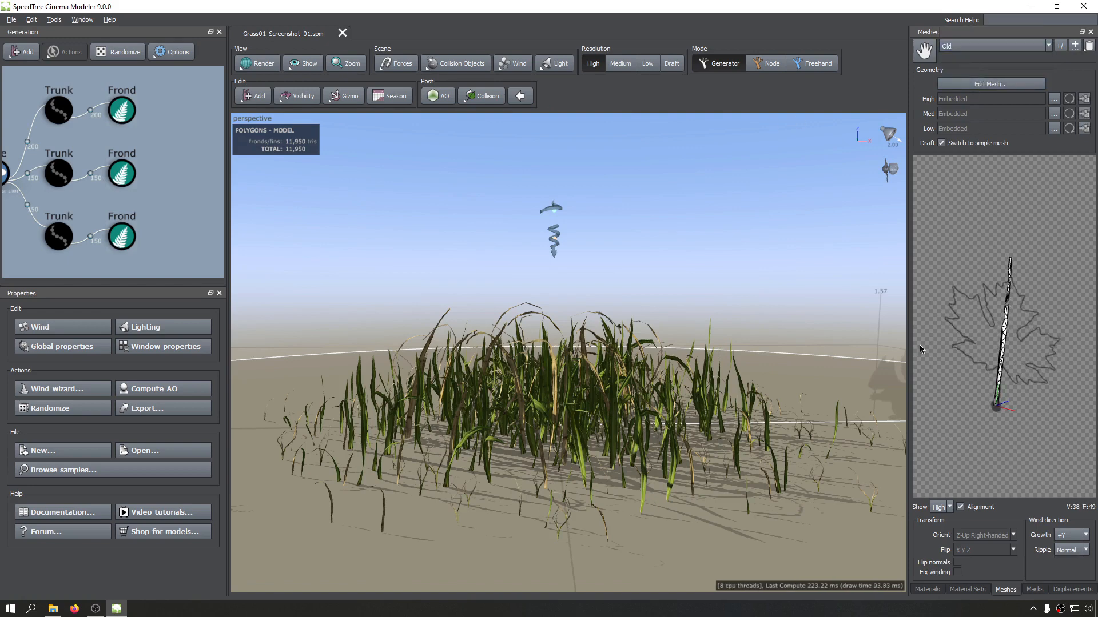
left_click_drag(1064, 317, 1036, 328)
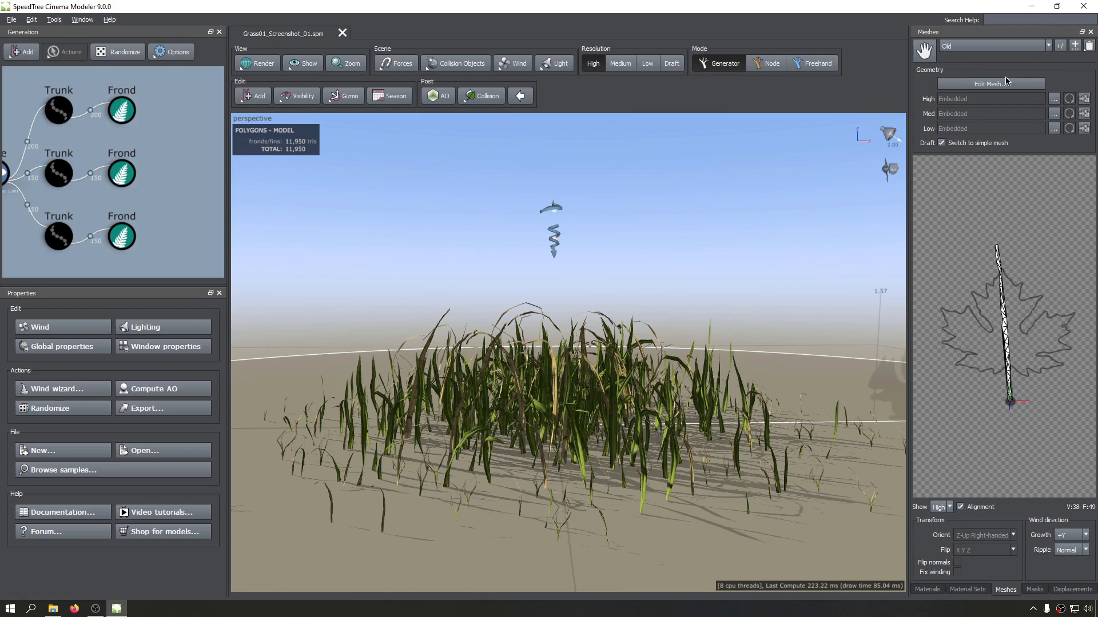
left_click(991, 84)
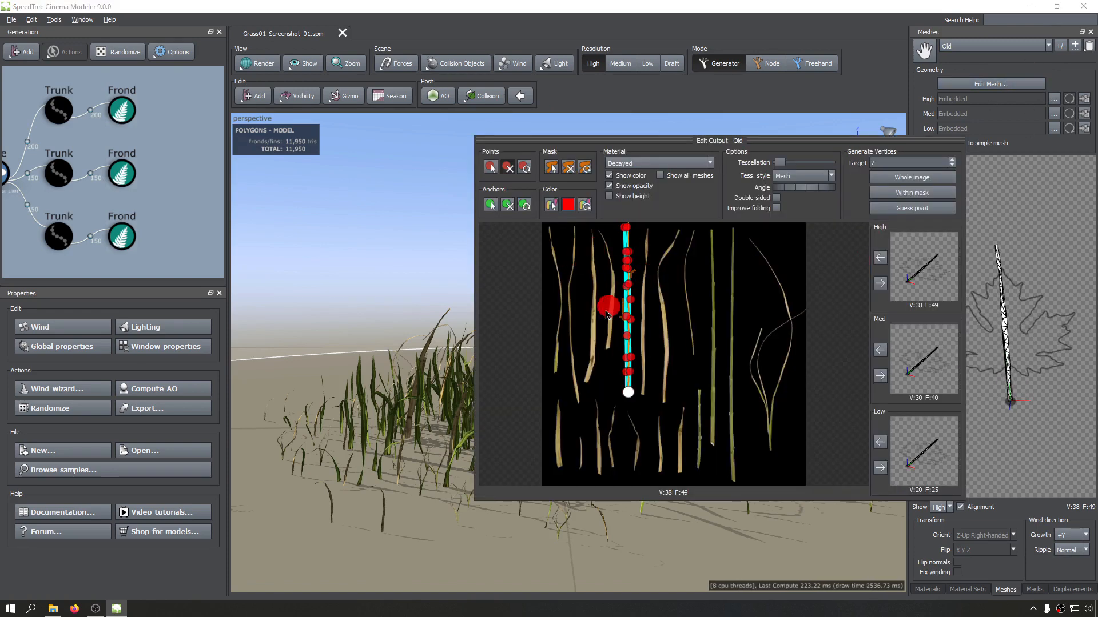
Step: Reduce the Old cutout's tessellation to the minimum and store it as the High resolution mesh
scroll(606, 314, "up", 2)
left_click_drag(780, 163, 777, 163)
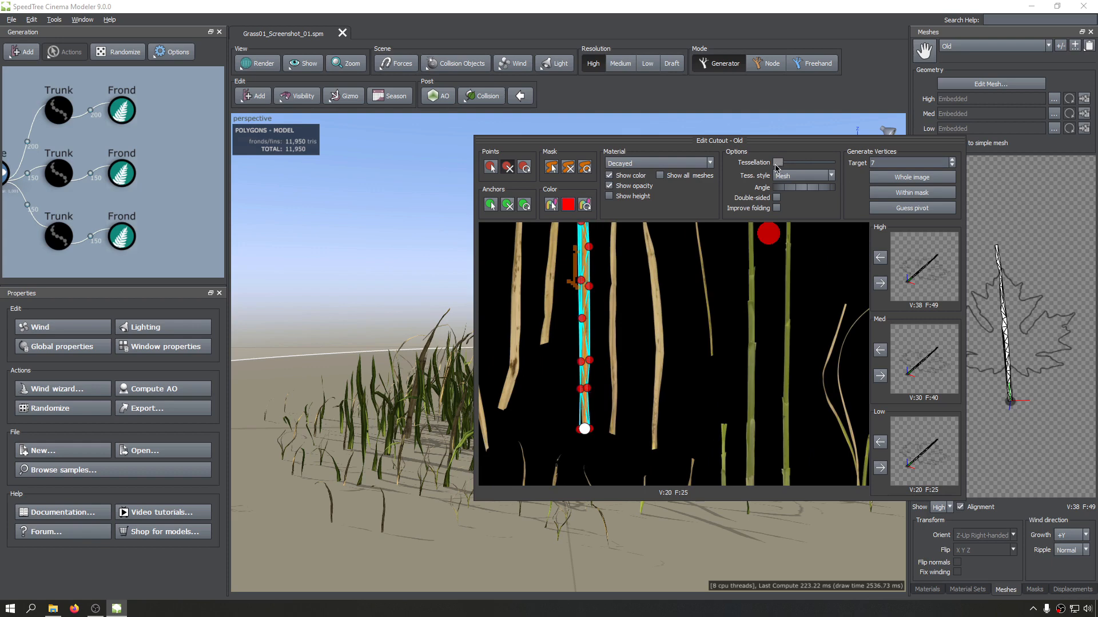
left_click(881, 283)
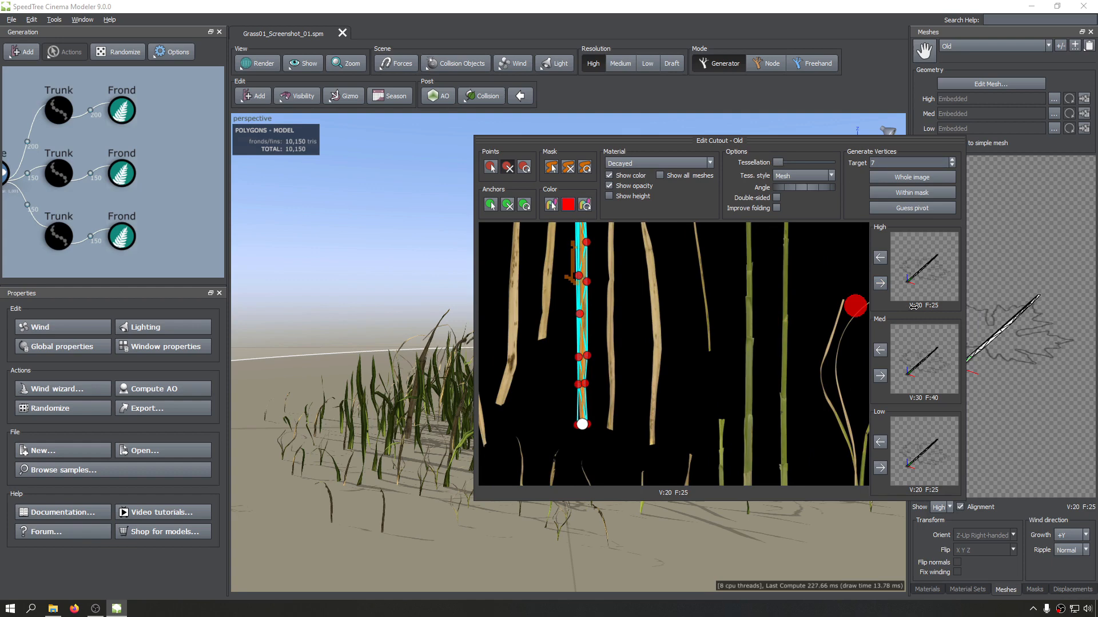
Step: Delete a pair of outline points in the lower part of the blade and the single left-edge point above it
scroll(605, 389, "up", 5)
middle_click_drag(600, 388, 681, 396)
scroll(749, 367, "up", 4)
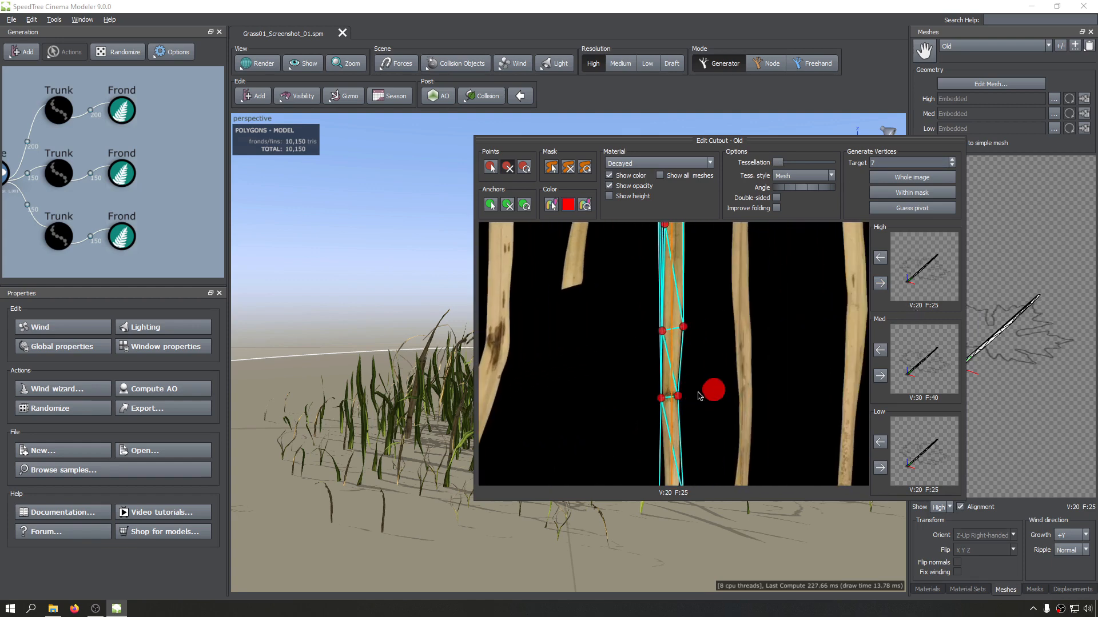
left_click_drag(685, 395, 643, 400)
middle_click_drag(749, 305, 730, 422)
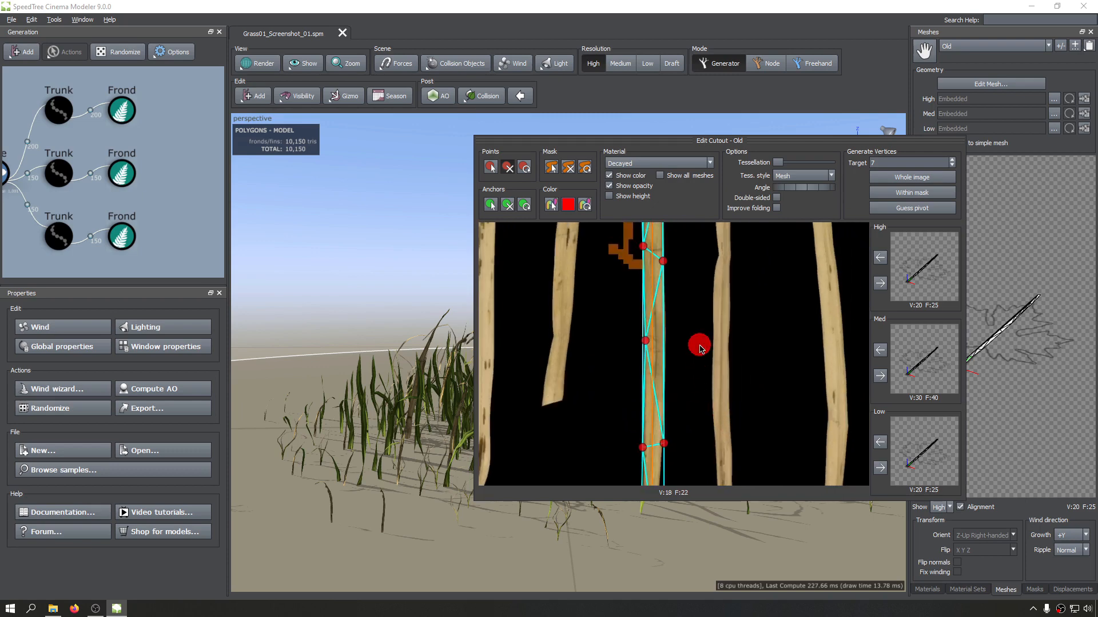
left_click(647, 339)
middle_click_drag(730, 303, 740, 441)
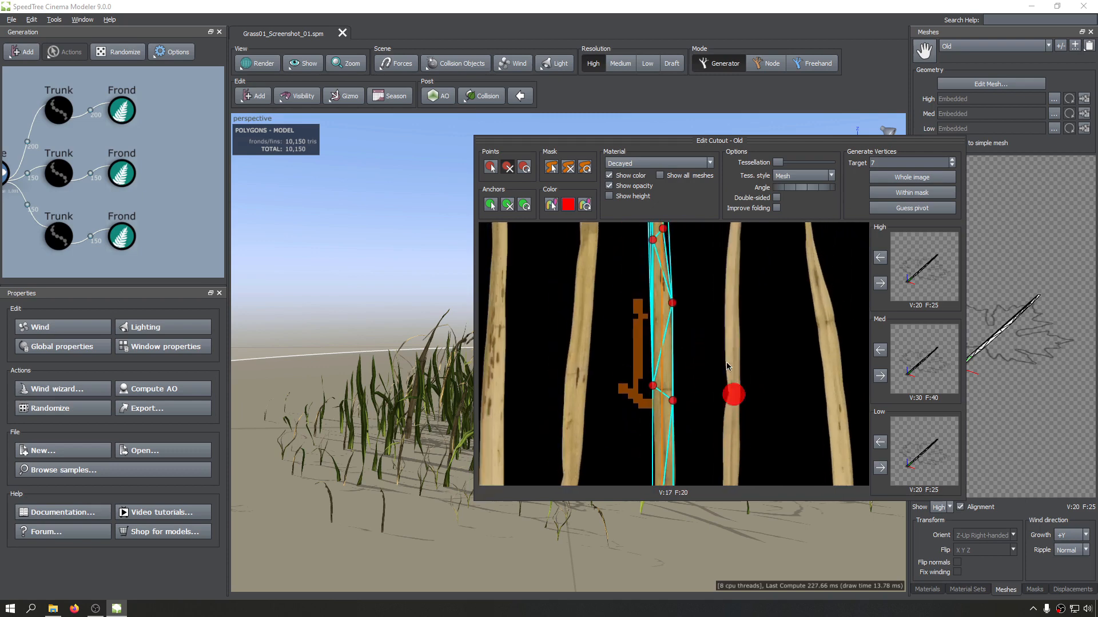
Step: Delete one outline point on each edge in the middle part of the blade
middle_click_drag(721, 337, 716, 405)
left_click(646, 306)
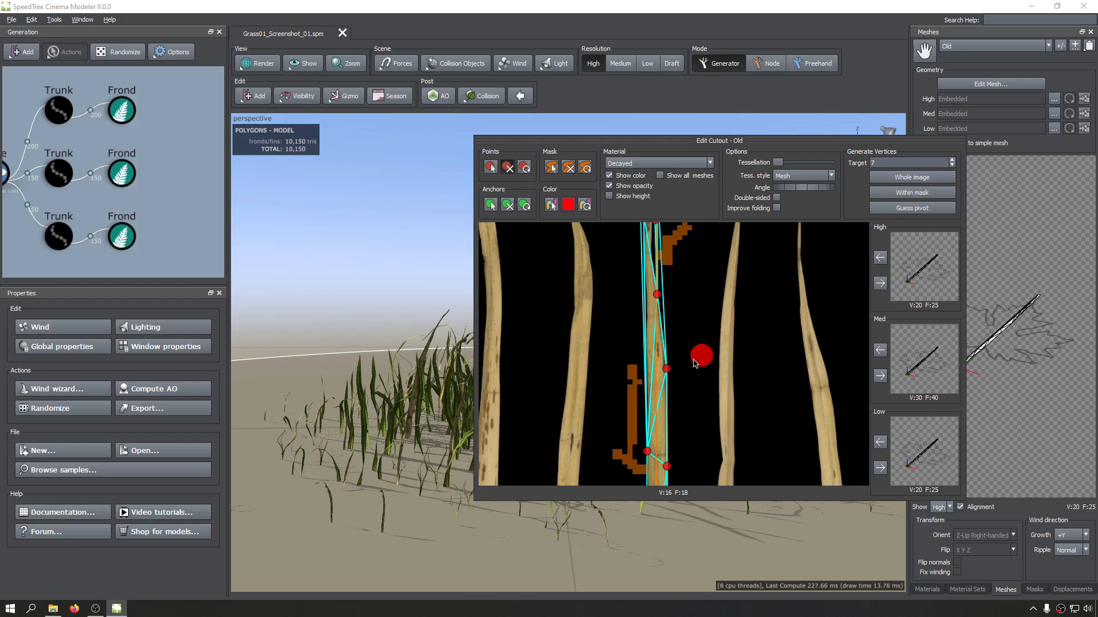
middle_click_drag(565, 412, 565, 414)
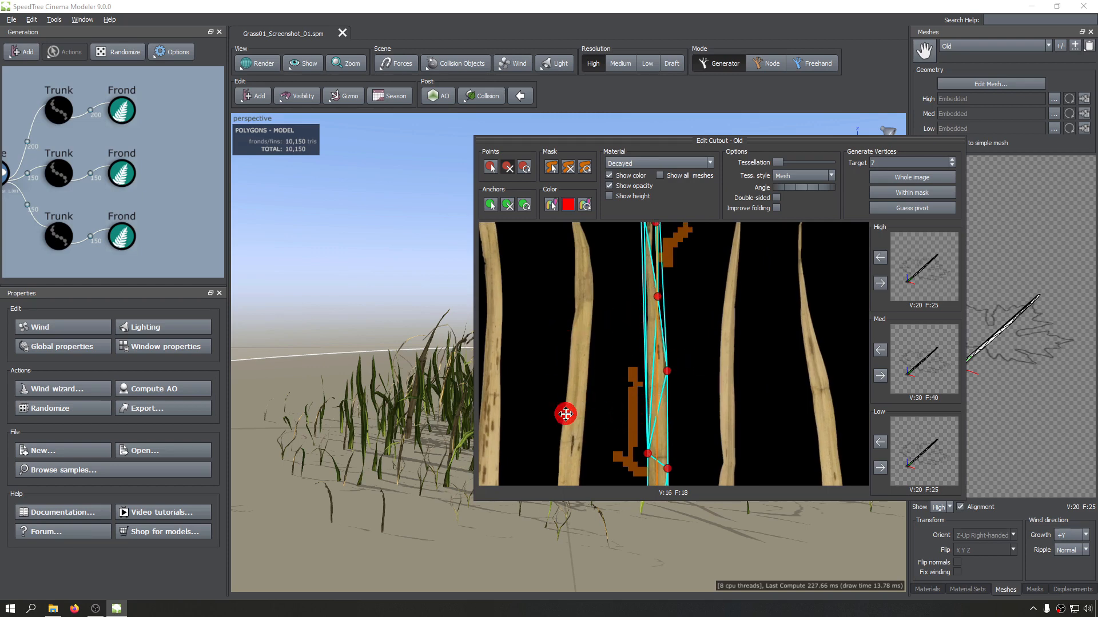
middle_click_drag(601, 343, 599, 382)
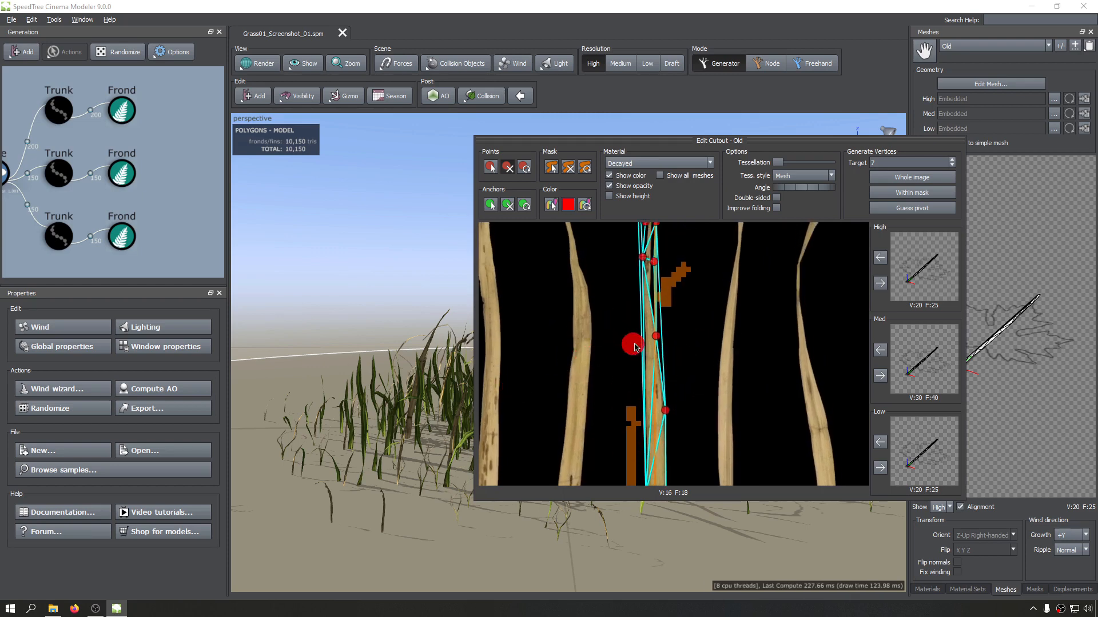
left_click(662, 339)
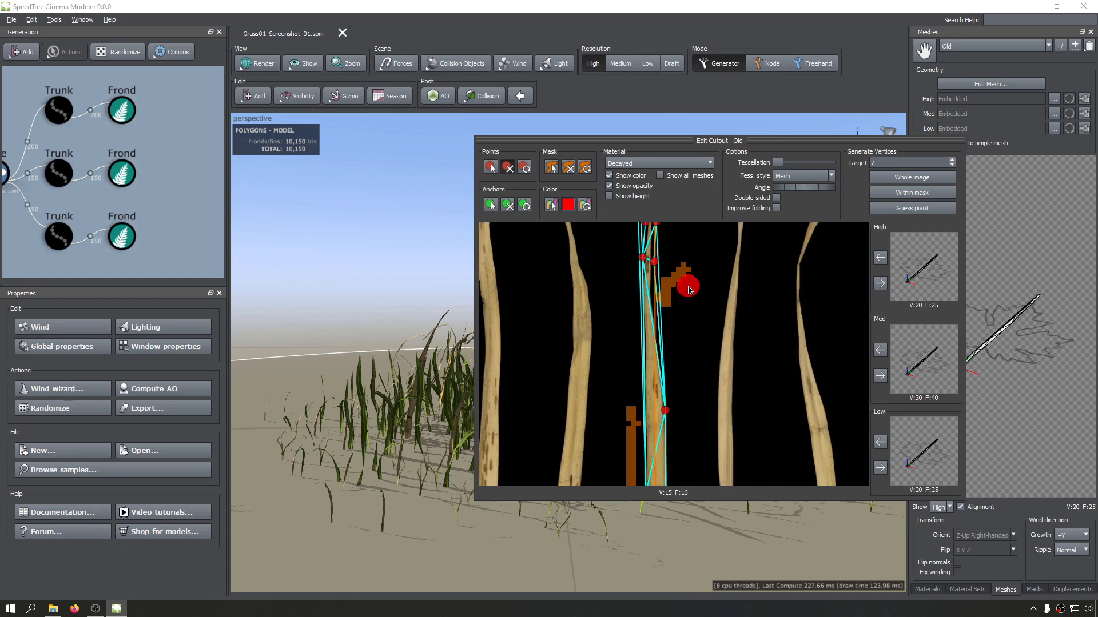
Step: Delete the four outline points in the upper part of the blade and store the cutout as the High resolution mesh
middle_click_drag(691, 289, 684, 392)
middle_click_drag(632, 325, 643, 343)
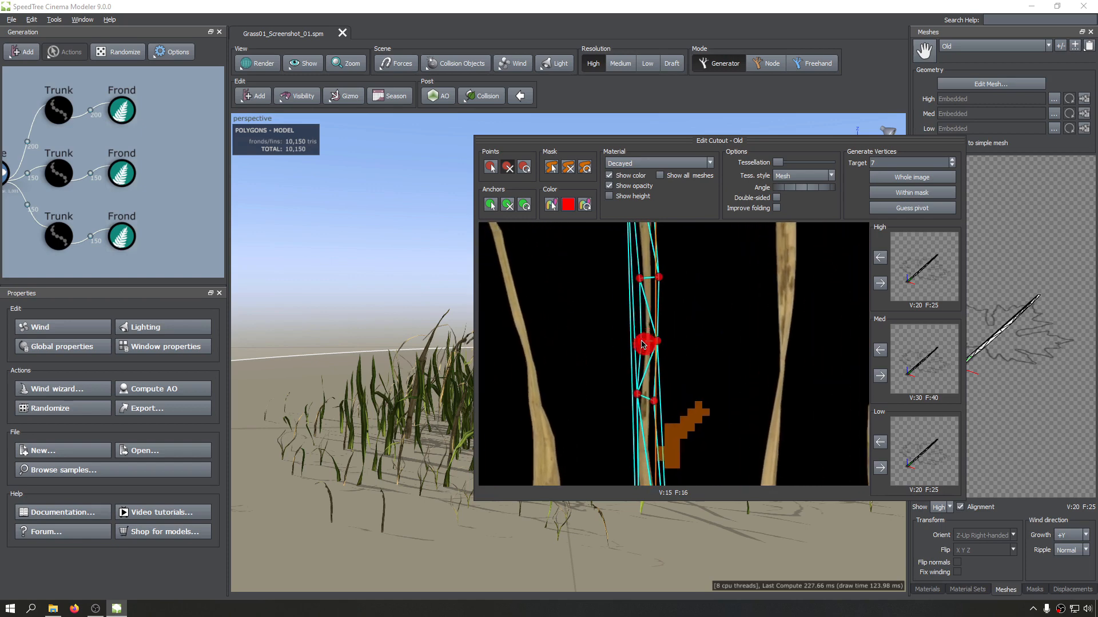
left_click(641, 337)
left_click(639, 278)
left_click(658, 276)
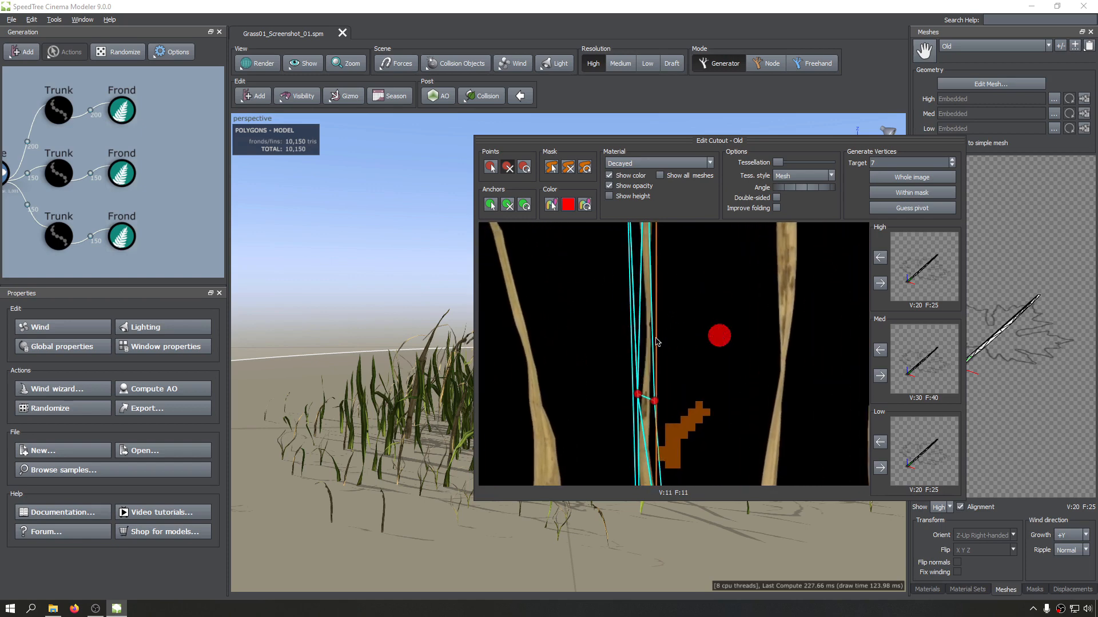
middle_click_drag(625, 277, 701, 409)
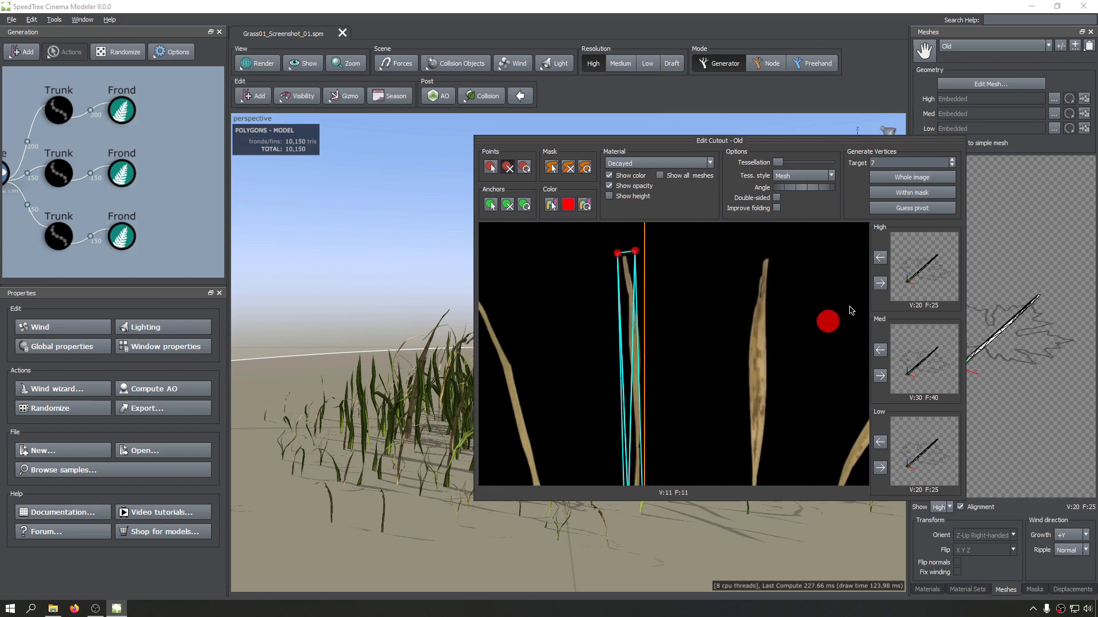
left_click(881, 285)
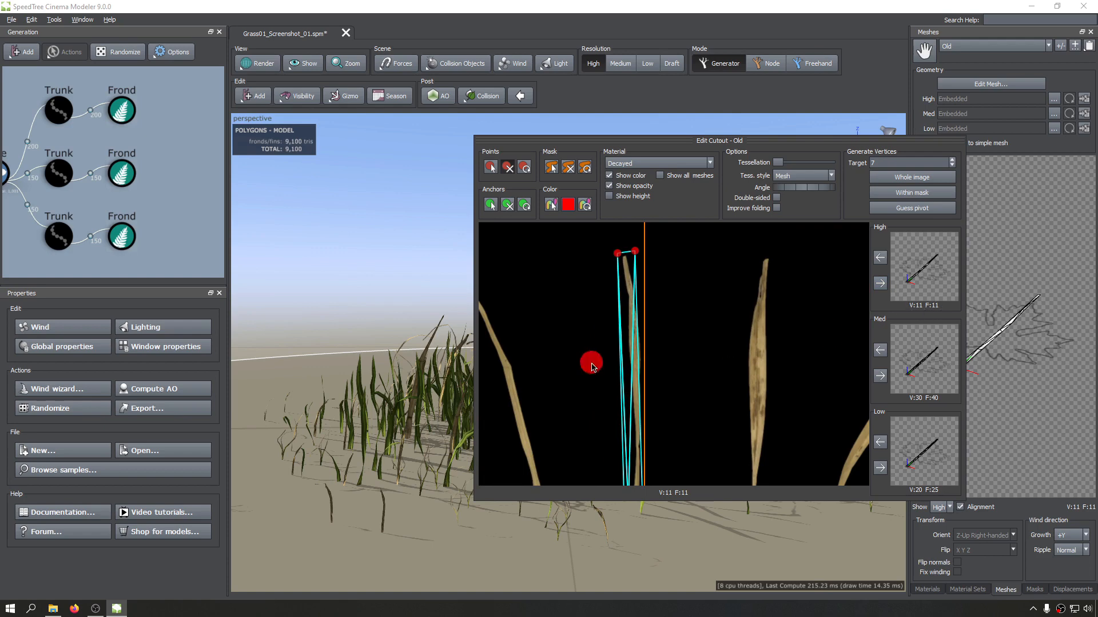
Step: Delete four outline points along the middle of the blade and move the remaining right-edge point up to the left edge
middle_click_drag(591, 363, 586, 297)
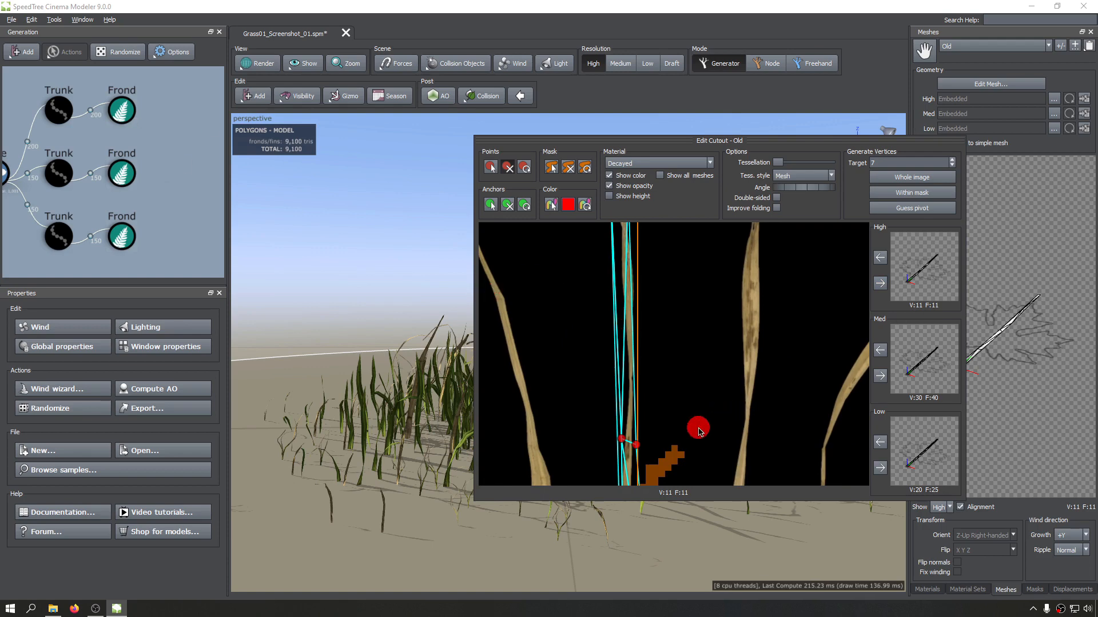
scroll(705, 303, "up", 5)
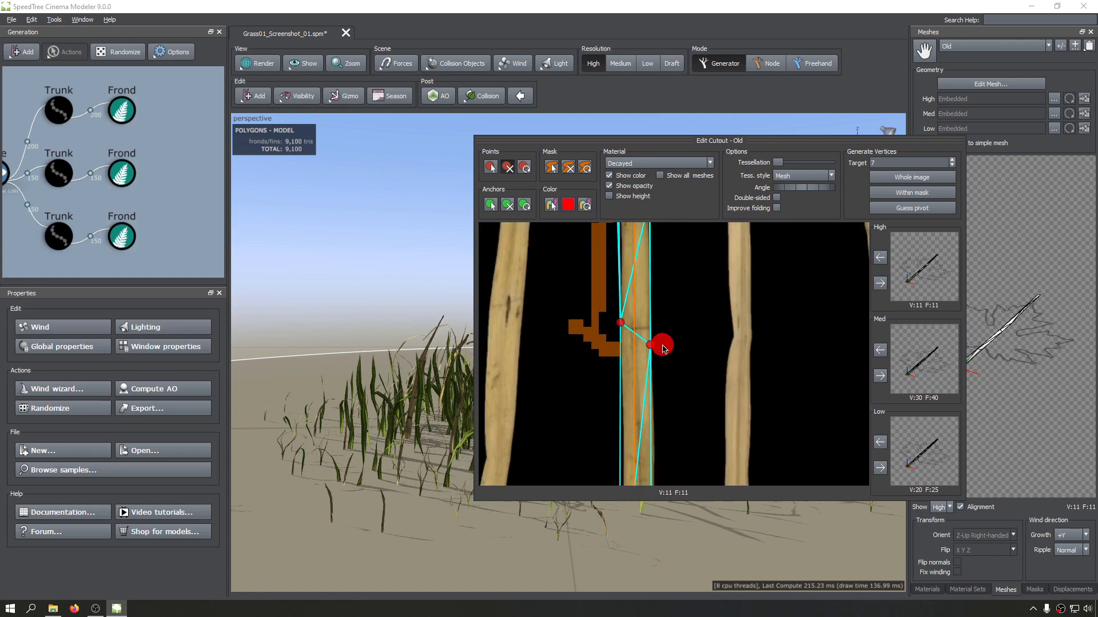
middle_click_drag(714, 367, 703, 469)
mouse_move(634, 320)
middle_mouse_down()
mouse_move(662, 406)
mouse_move(642, 335)
mouse_move(643, 376)
mouse_move(650, 301)
mouse_move(684, 301)
mouse_move(639, 330)
mouse_move(642, 318)
mouse_move(498, 237)
middle_mouse_up()
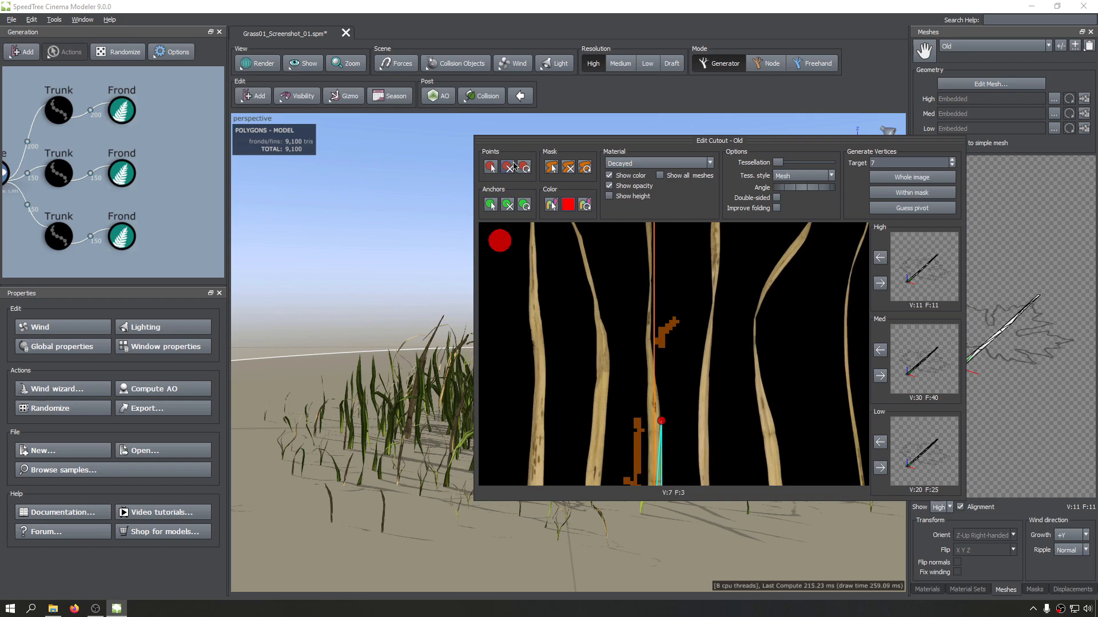
left_click_drag(662, 426, 646, 360)
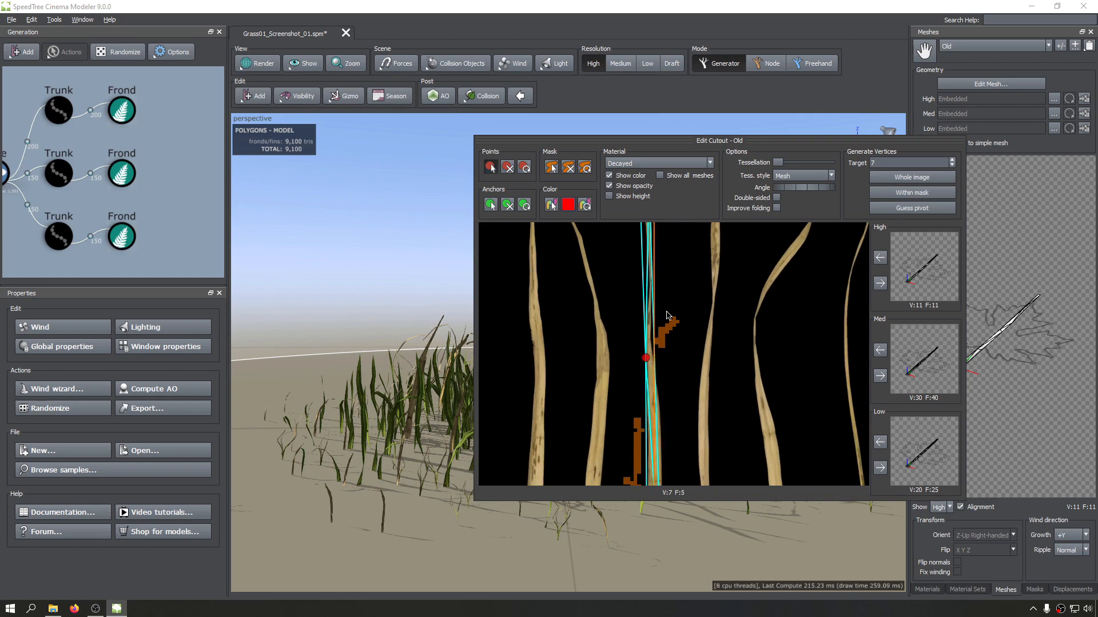
Step: Add an outline point on the right edge midway along the blade and store the cutout as the Med resolution mesh
middle_click_drag(667, 315, 640, 254)
scroll(660, 332, "down", 1)
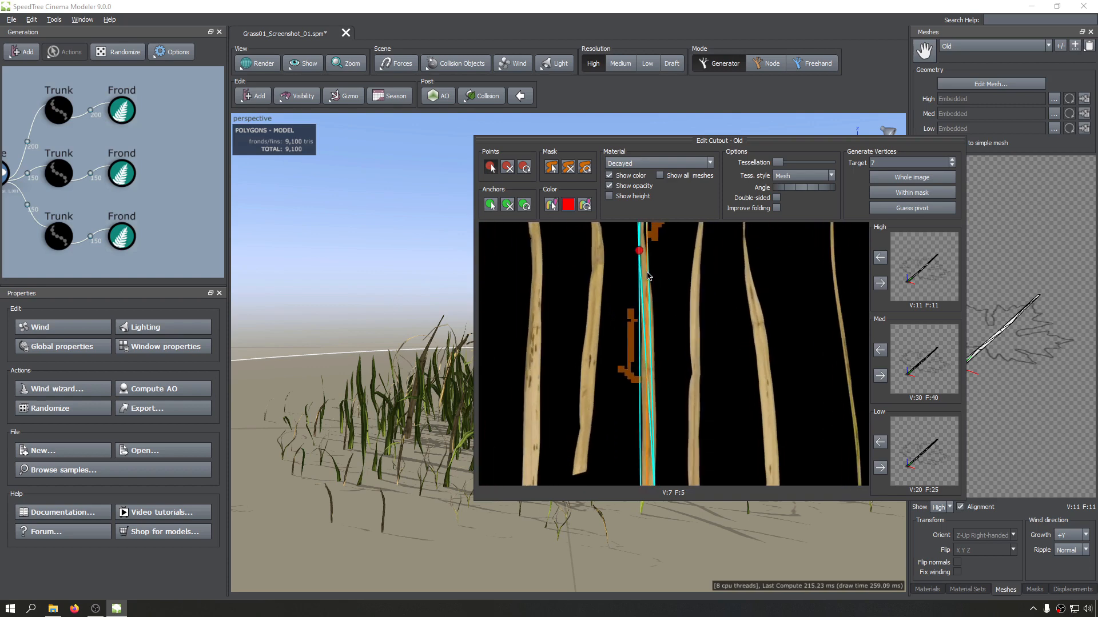
left_click(651, 275)
left_click_drag(652, 276, 647, 282)
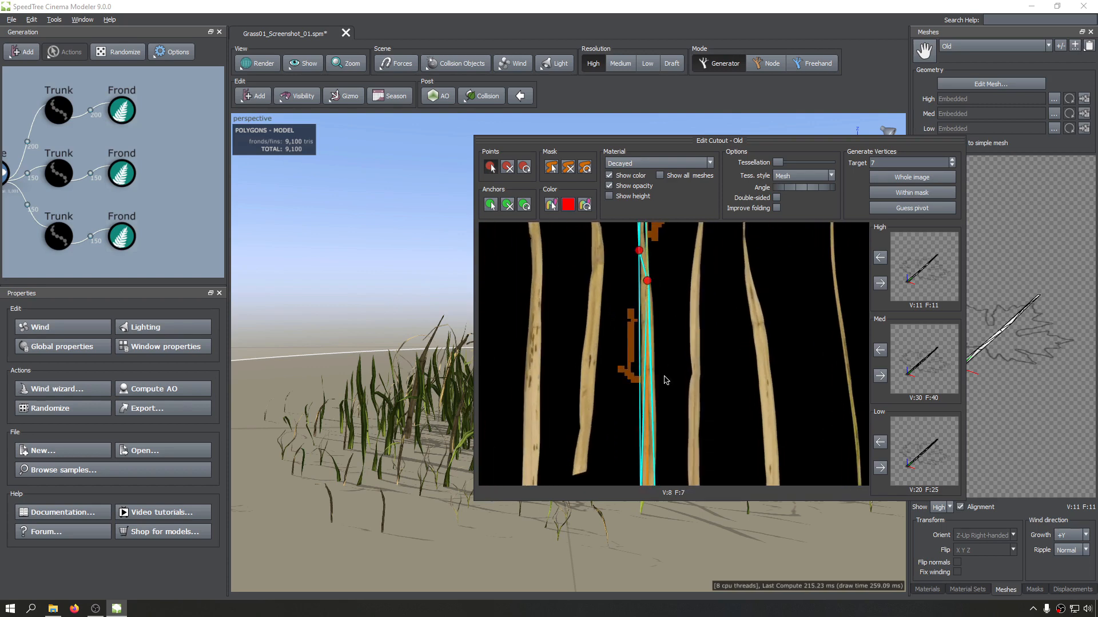
middle_click_drag(664, 431, 675, 223)
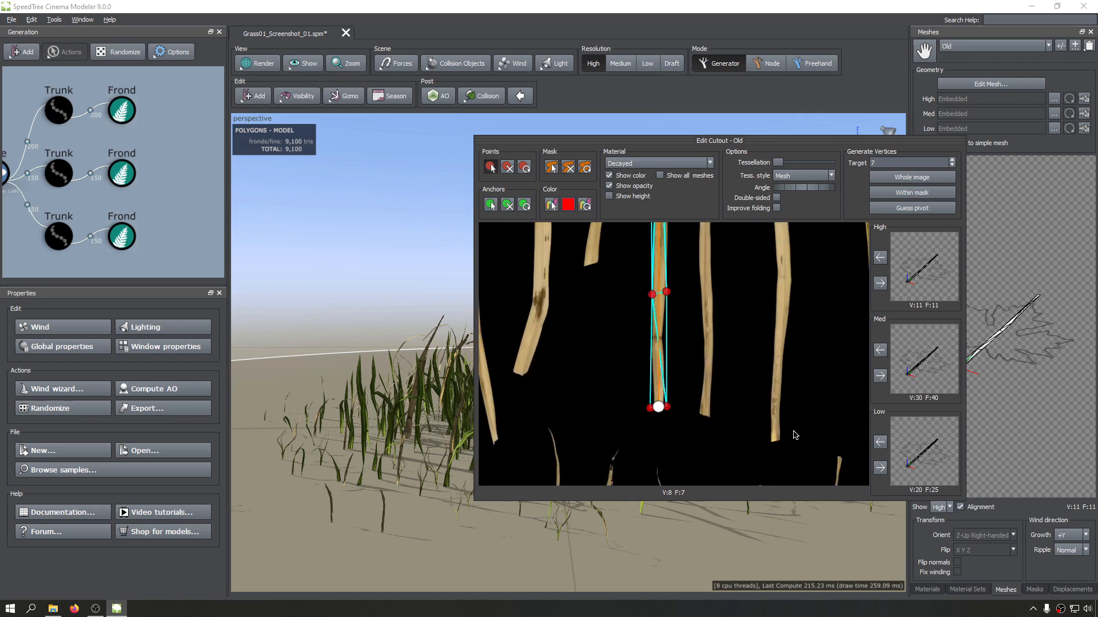
left_click(881, 376)
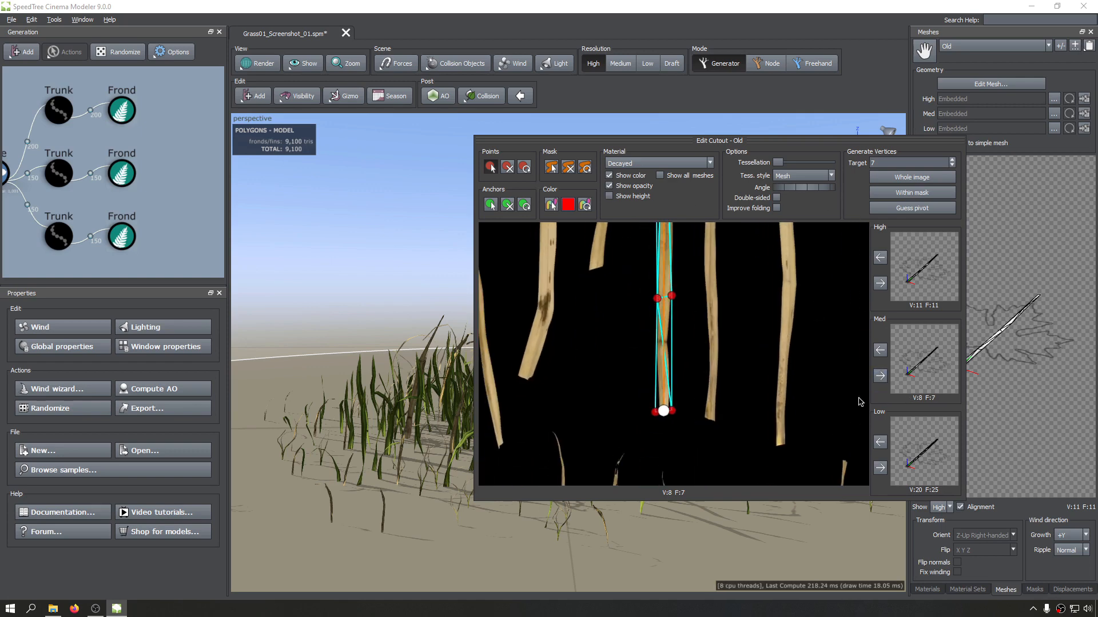
Step: Delete the pair of outline points just above the blade's base
left_click(509, 167)
left_click(657, 297)
left_click(671, 296)
middle_click_drag(684, 295, 678, 400)
left_click(490, 168)
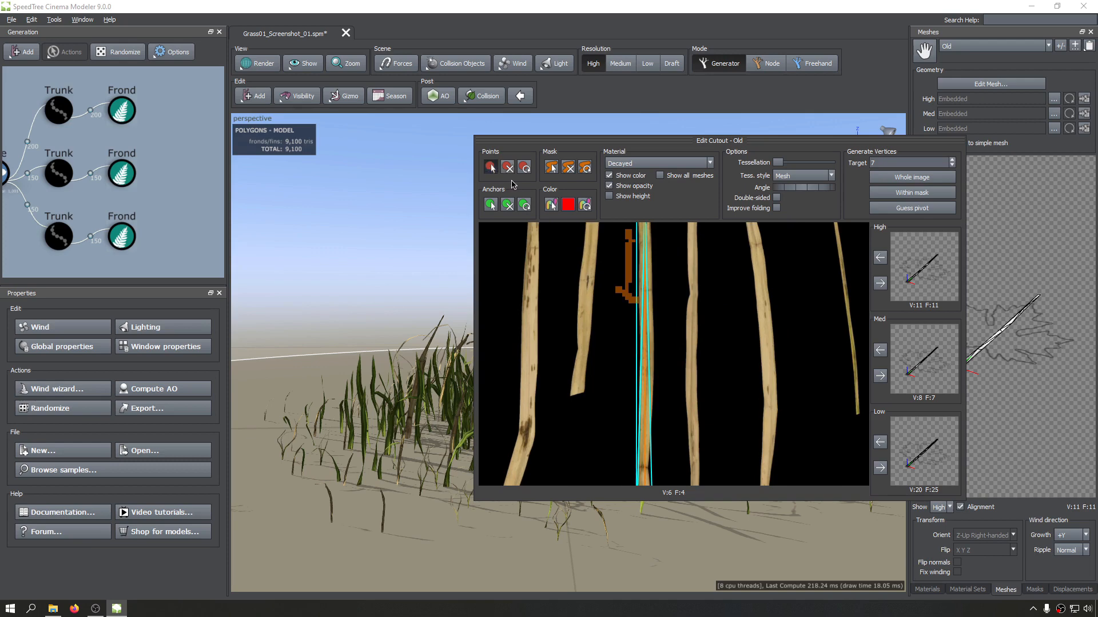
Step: Erase the stray orange mask strokes beside the blade
left_click(567, 169)
middle_click_drag(664, 307, 667, 422)
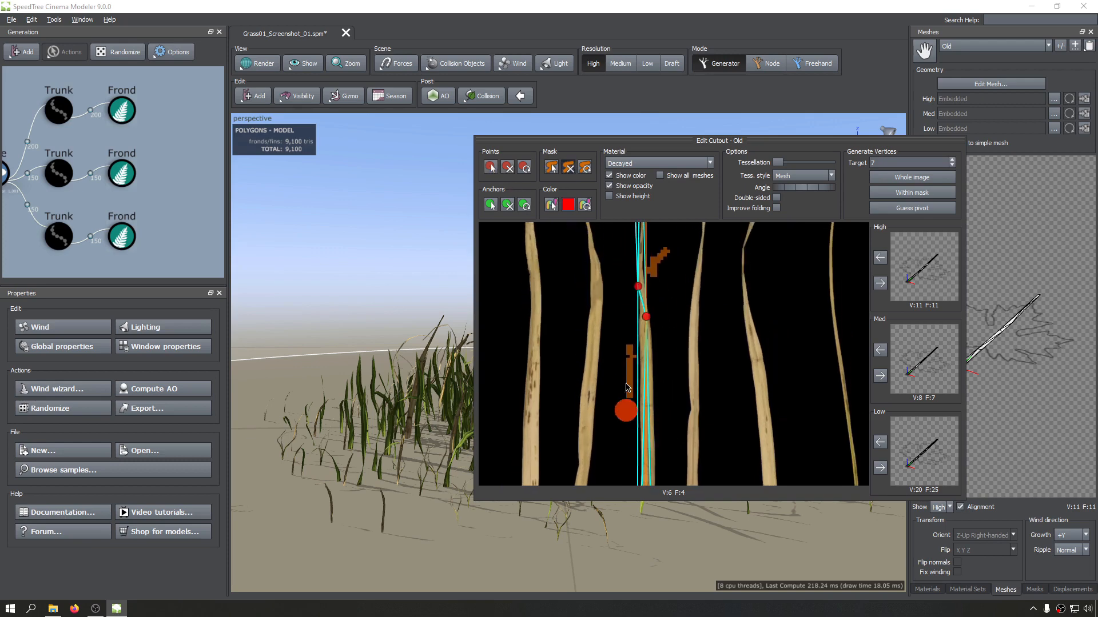
left_click_drag(627, 410, 649, 225)
middle_click_drag(680, 302, 662, 429)
middle_click_drag(658, 354, 662, 355)
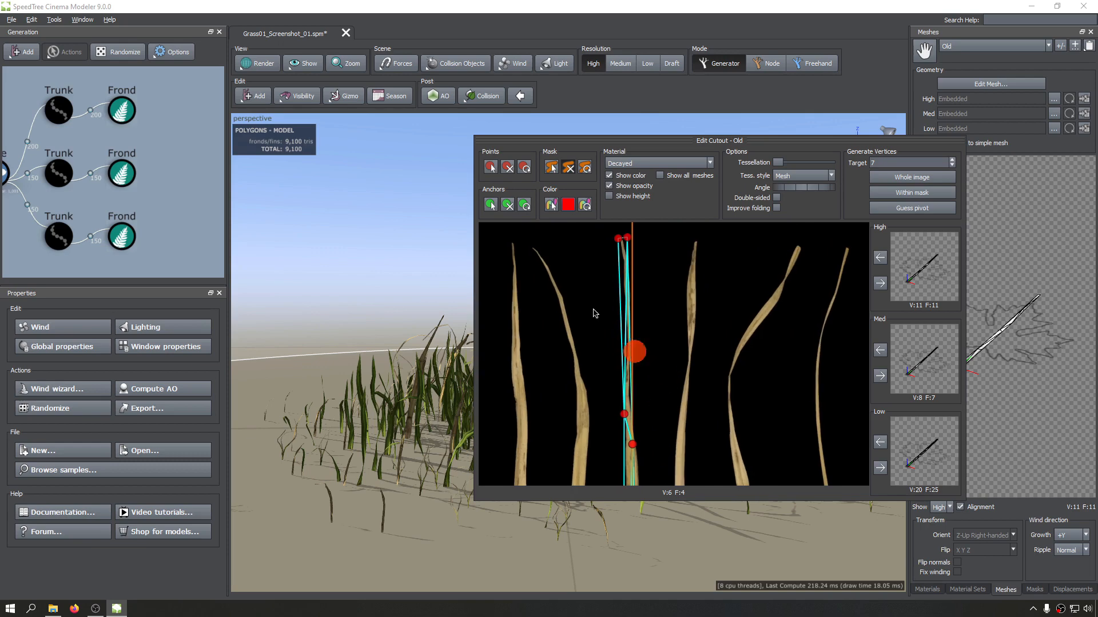
Step: Adjust the outline point low on the blade's edge and store the cutout as the Low resolution mesh
left_click(491, 168)
scroll(560, 350, "down", 1)
middle_click_drag(560, 350, 562, 323)
scroll(563, 326, "up", 2)
left_click_drag(619, 424, 630, 441)
middle_click_drag(627, 464, 621, 280)
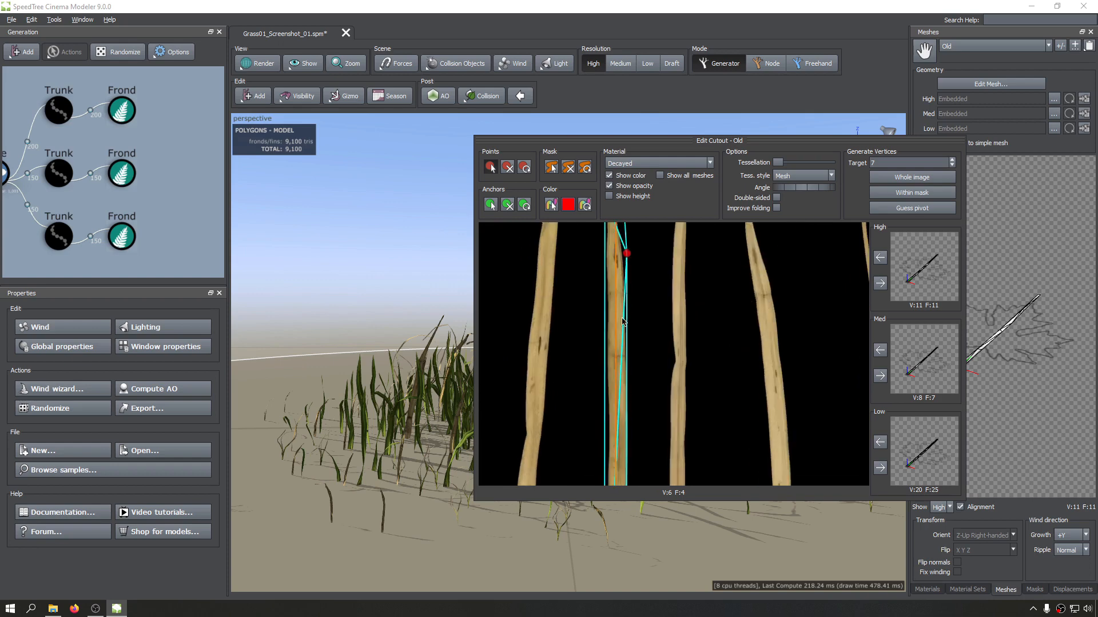
mouse_move(620, 419)
middle_mouse_down()
mouse_move(616, 245)
mouse_move(635, 324)
middle_mouse_up()
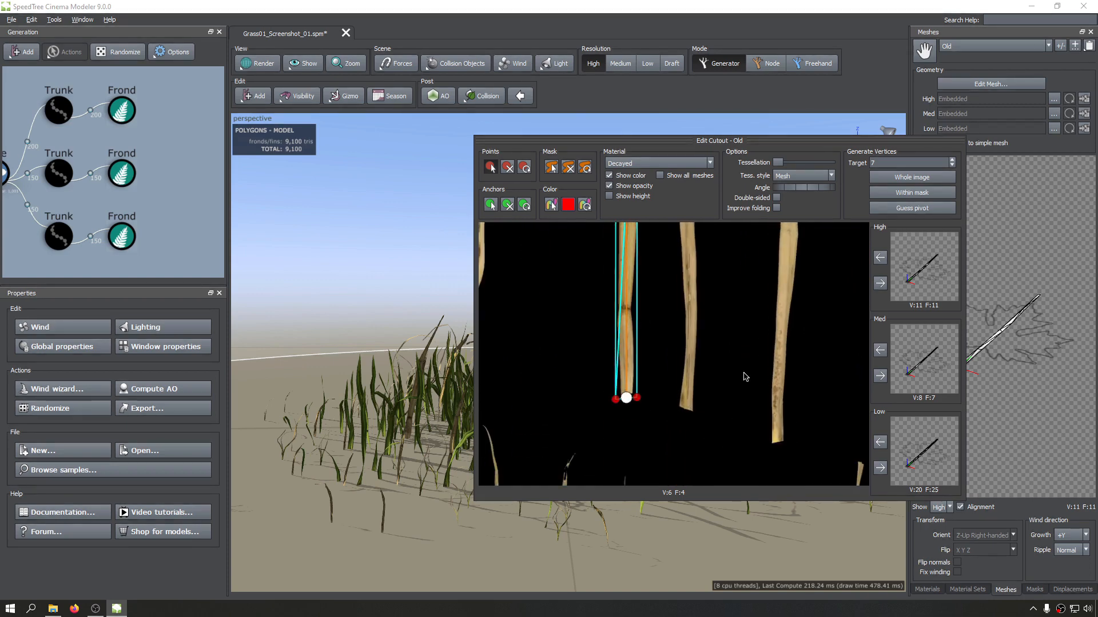
left_click(880, 470)
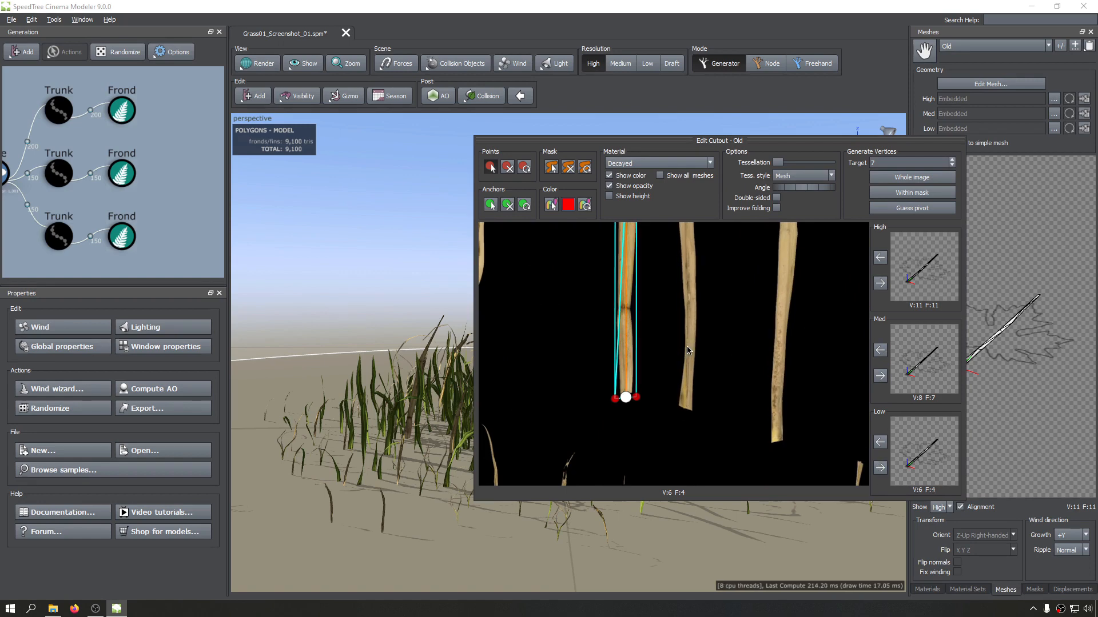
middle_click_drag(771, 393, 773, 386)
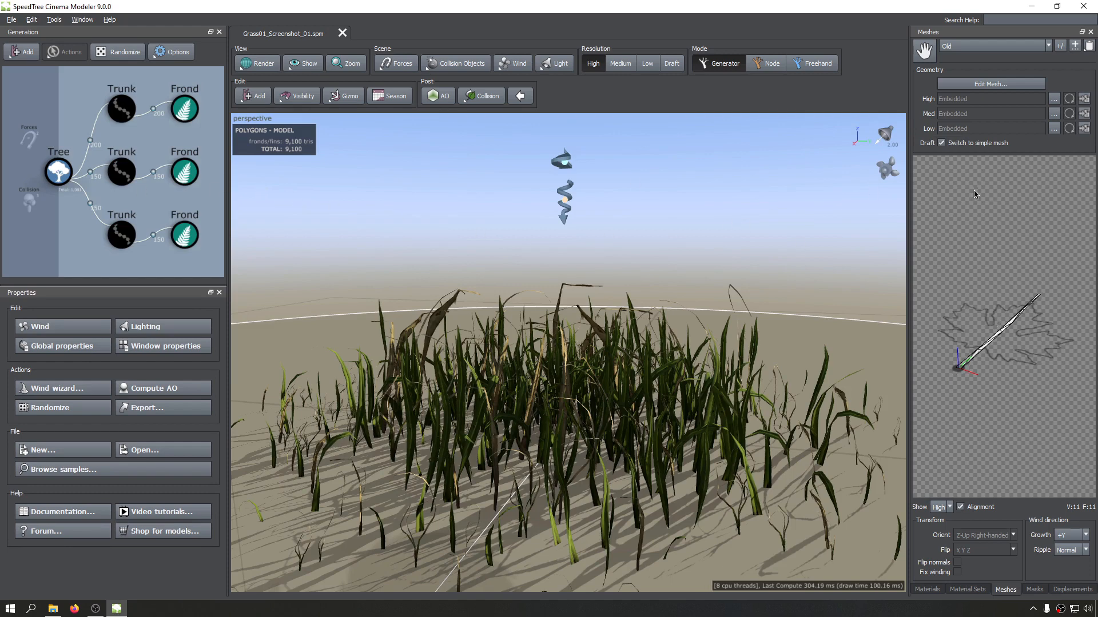
Step: Reduce the Old2 Cutout mesh's tessellation to the minimum and store it as the High resolution mesh
left_click(993, 47)
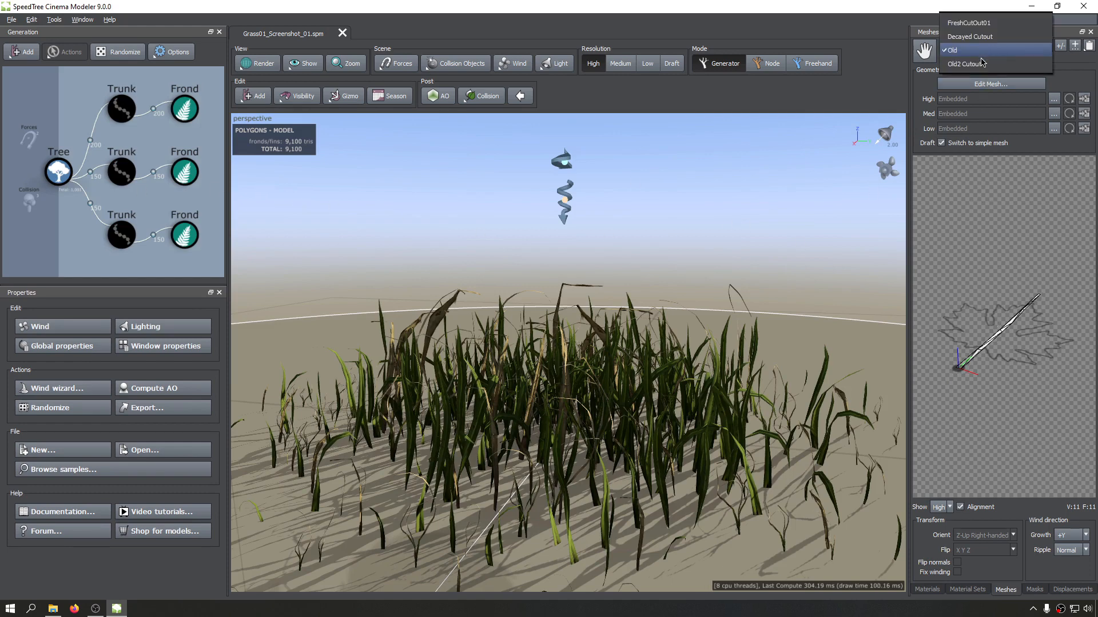
left_click(992, 73)
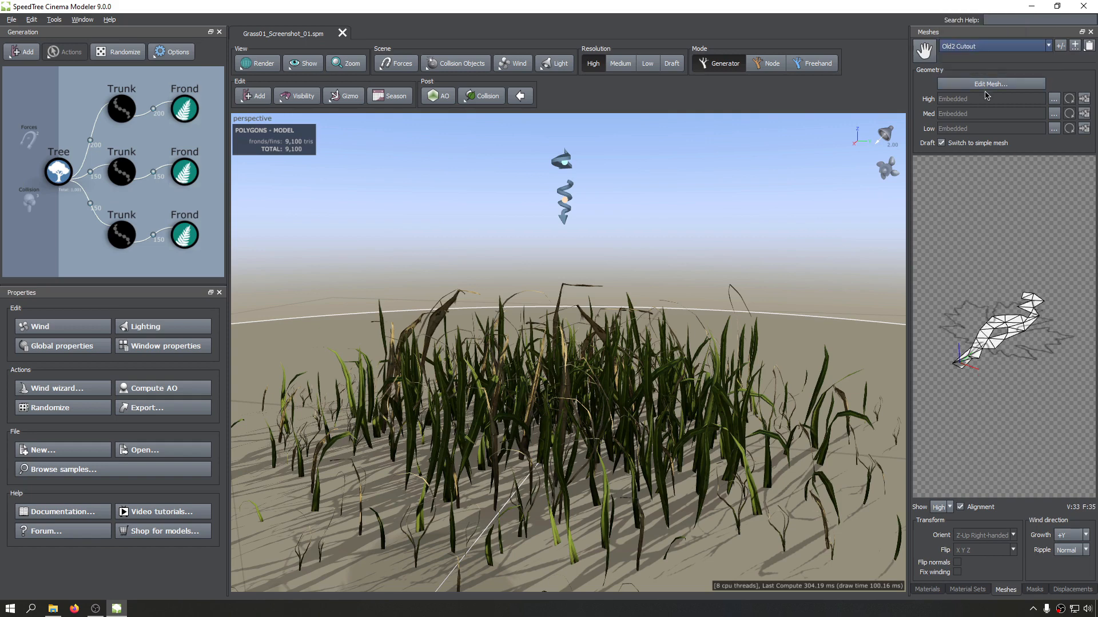
left_click_drag(993, 266, 1002, 327)
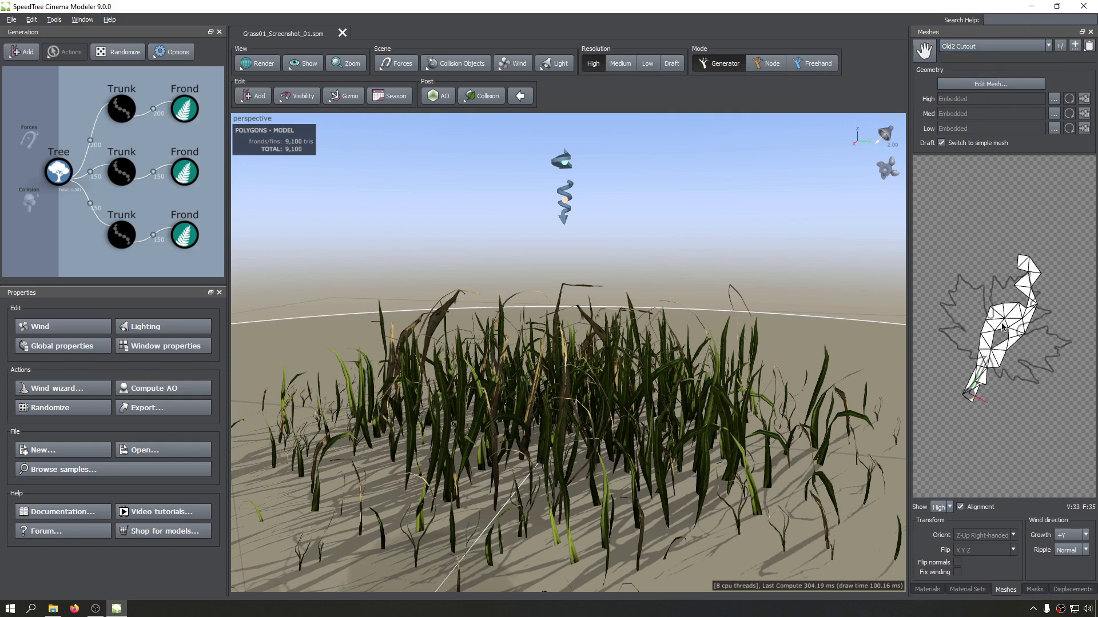
left_click(987, 84)
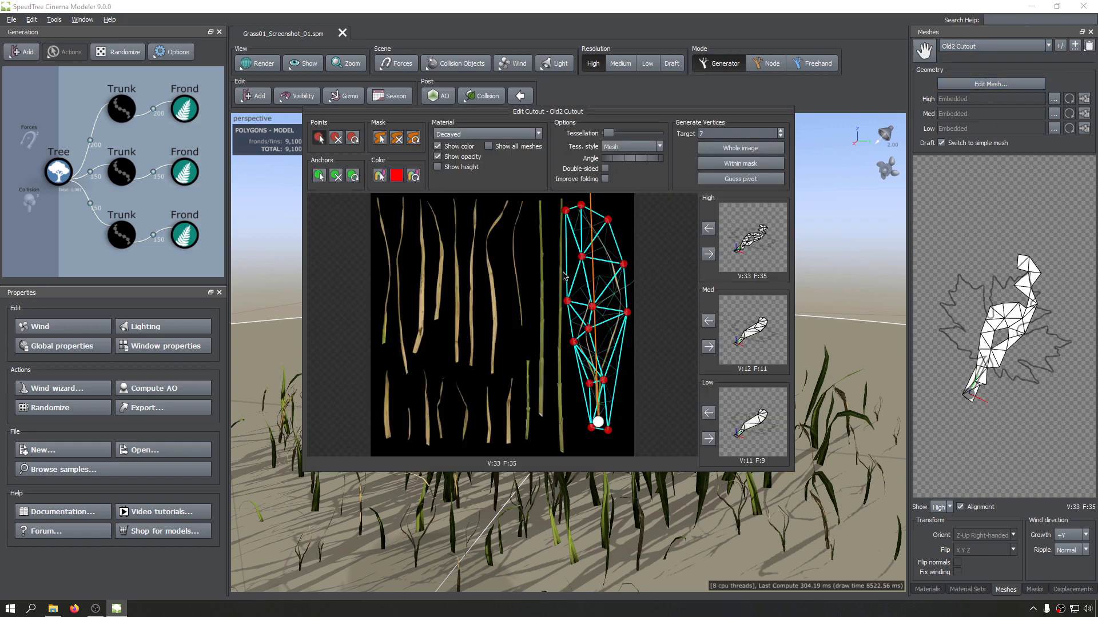
left_click_drag(610, 137, 599, 137)
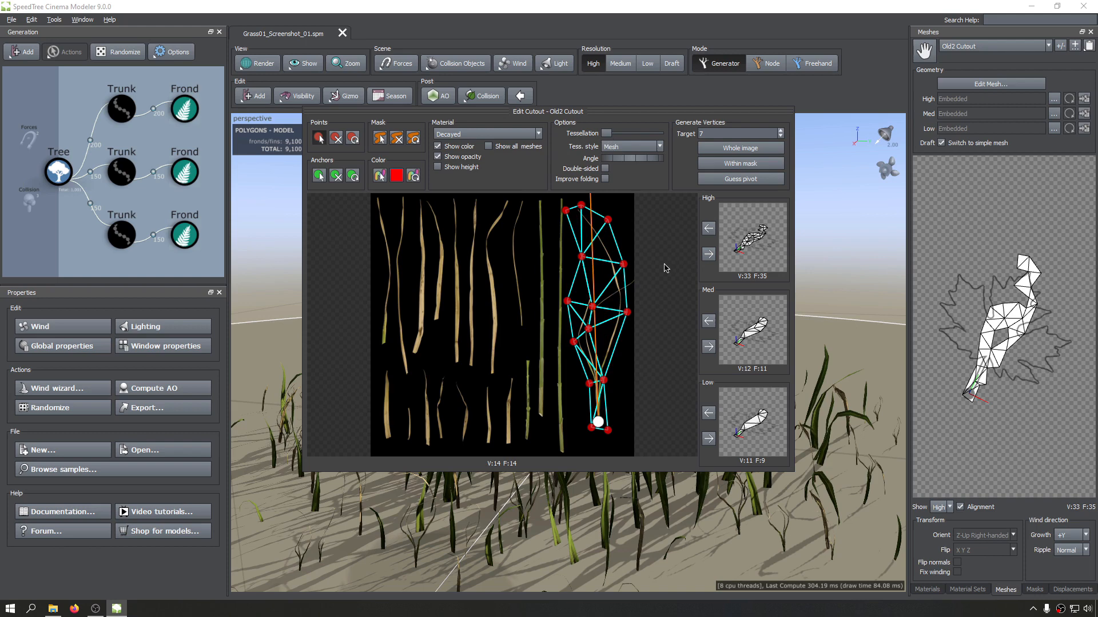
left_click(708, 254)
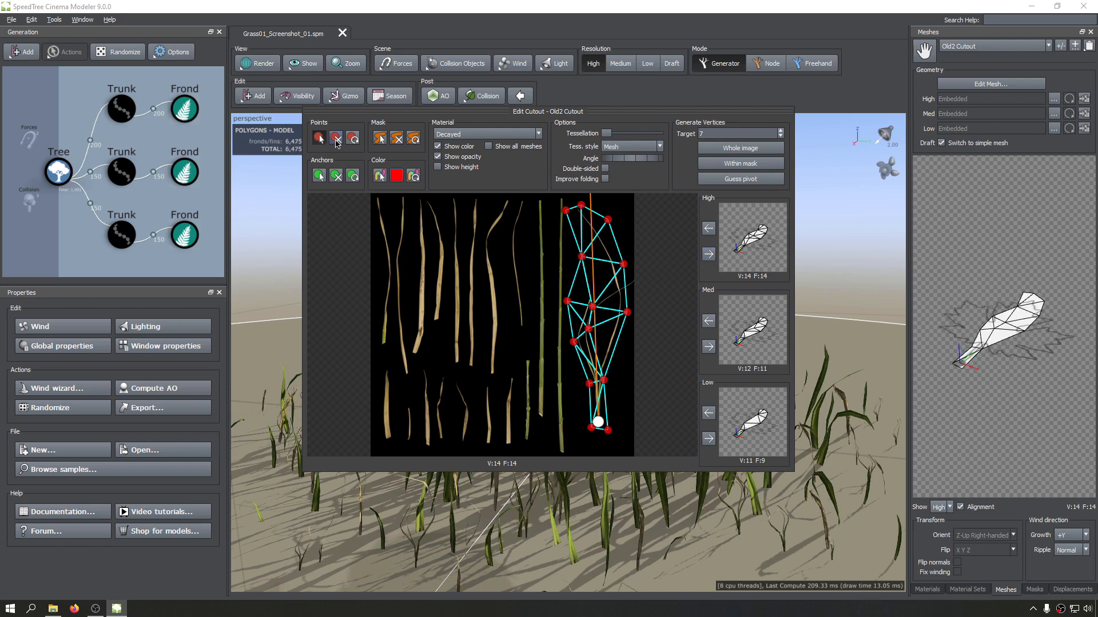
Step: Delete the two interior points in the middle of the Old2 cutout and store it again as the High resolution mesh
left_click(336, 140)
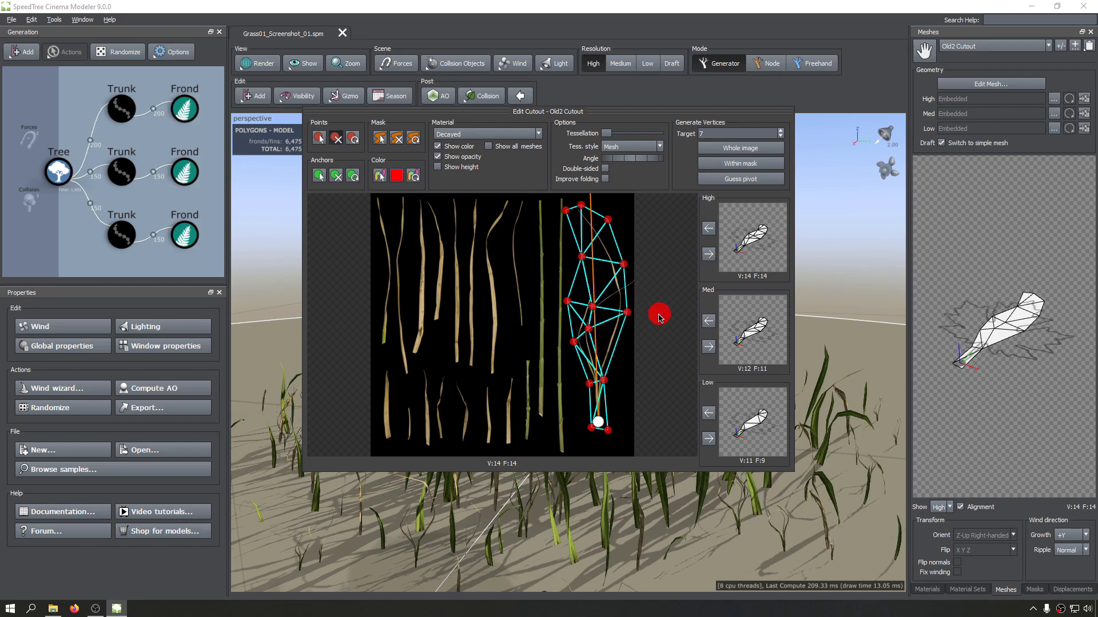
left_click(593, 307)
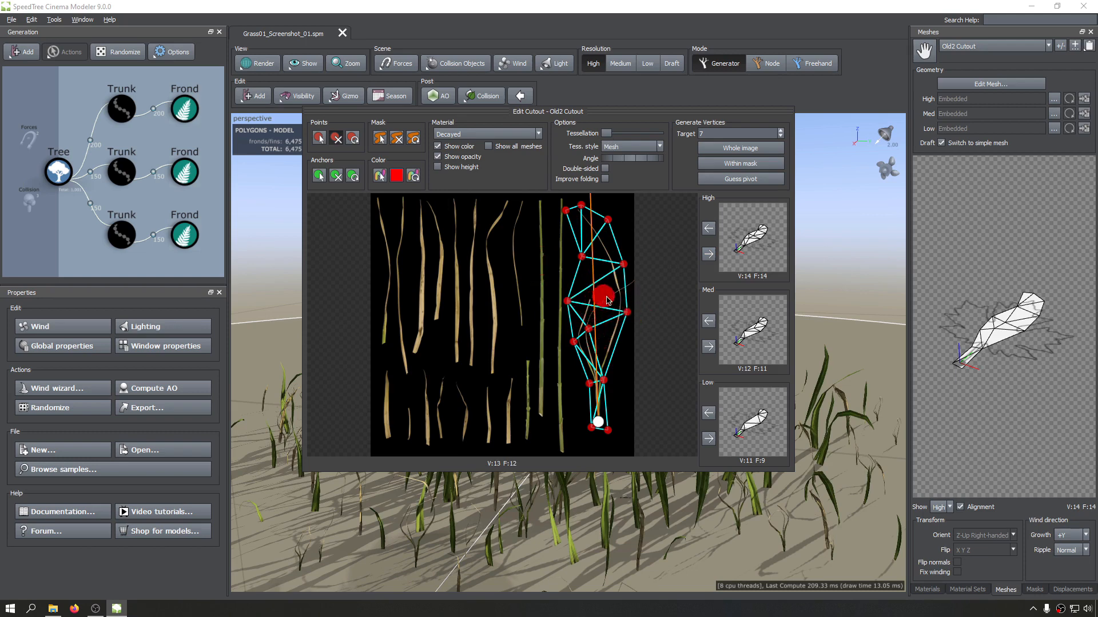
left_click(588, 329)
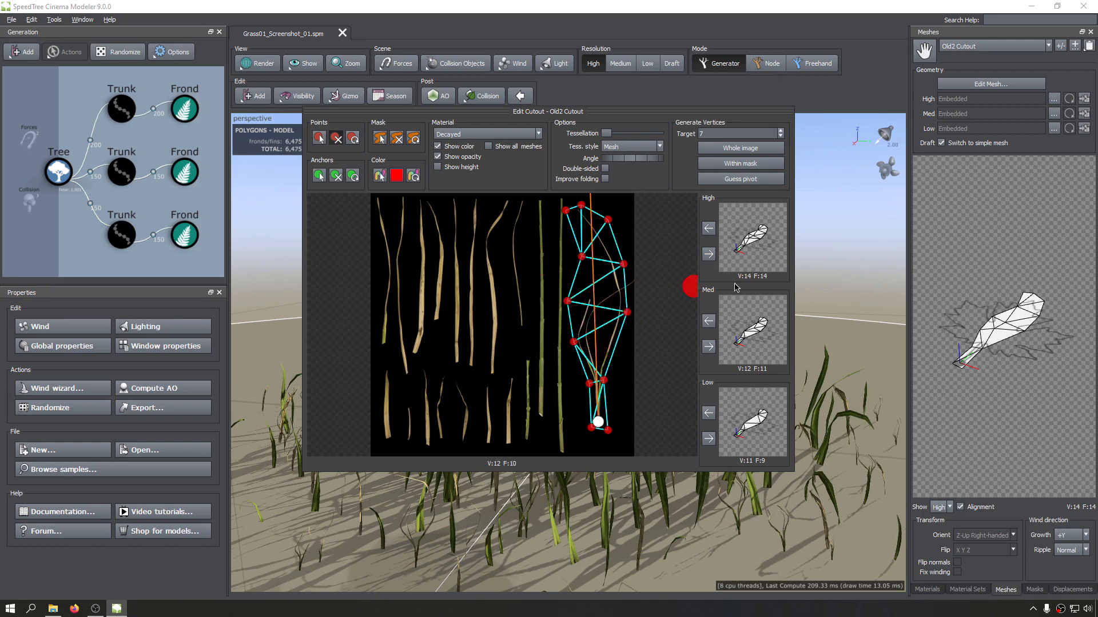
left_click(709, 254)
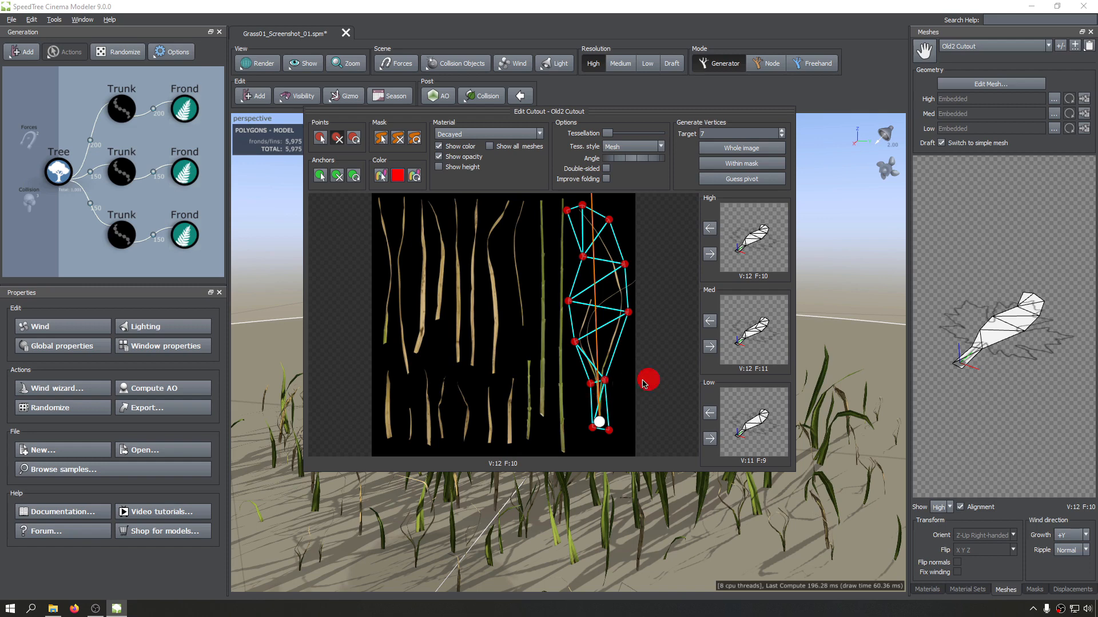
Step: Replace the point pair above the base with the neighbouring side points moved down, and store the cutout as the Med resolution mesh
left_click(597, 381)
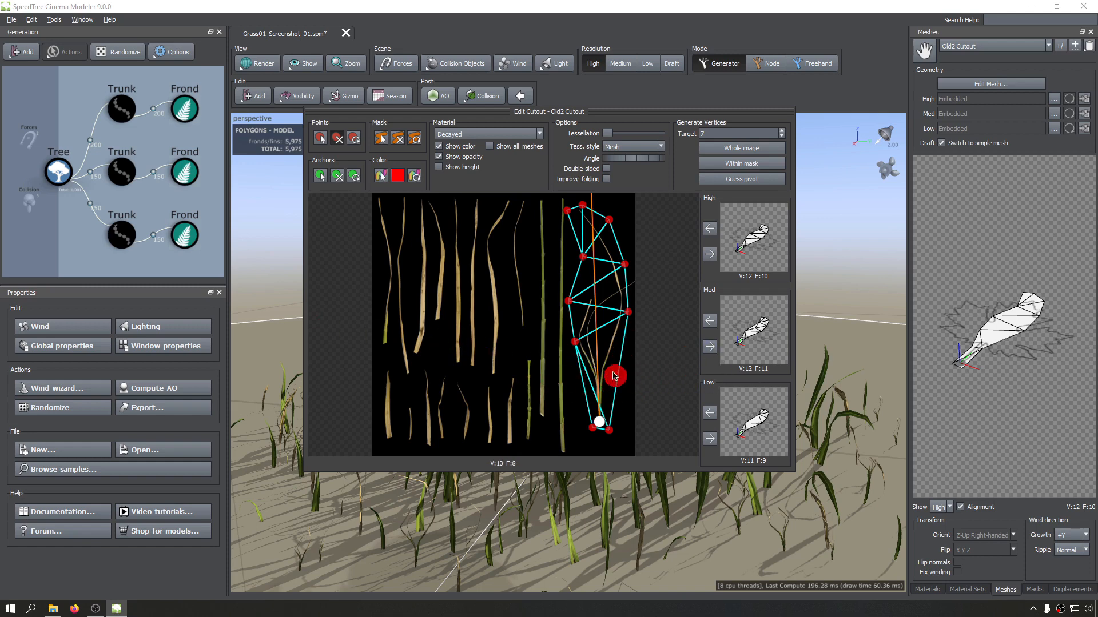
left_click(321, 138)
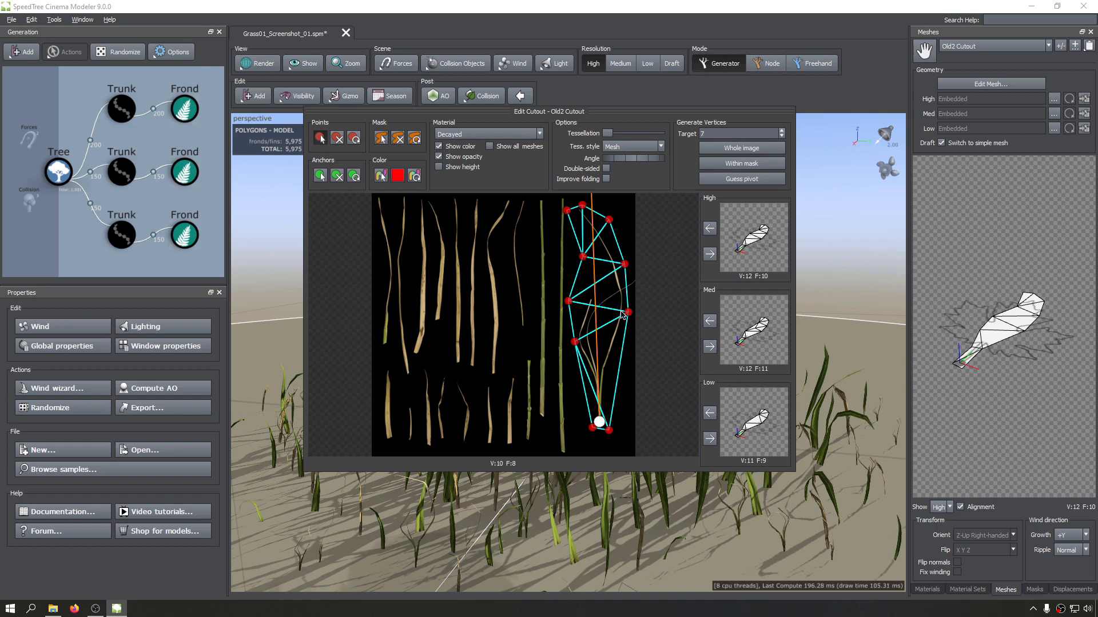
left_click_drag(628, 313, 616, 377)
left_click_drag(575, 343, 587, 383)
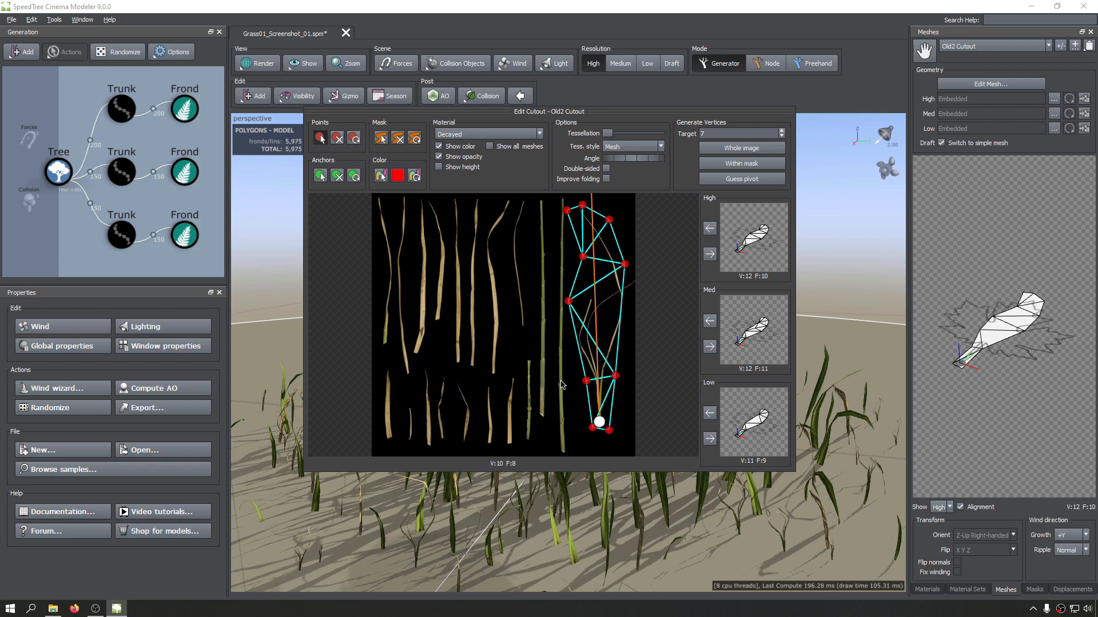
left_click(711, 348)
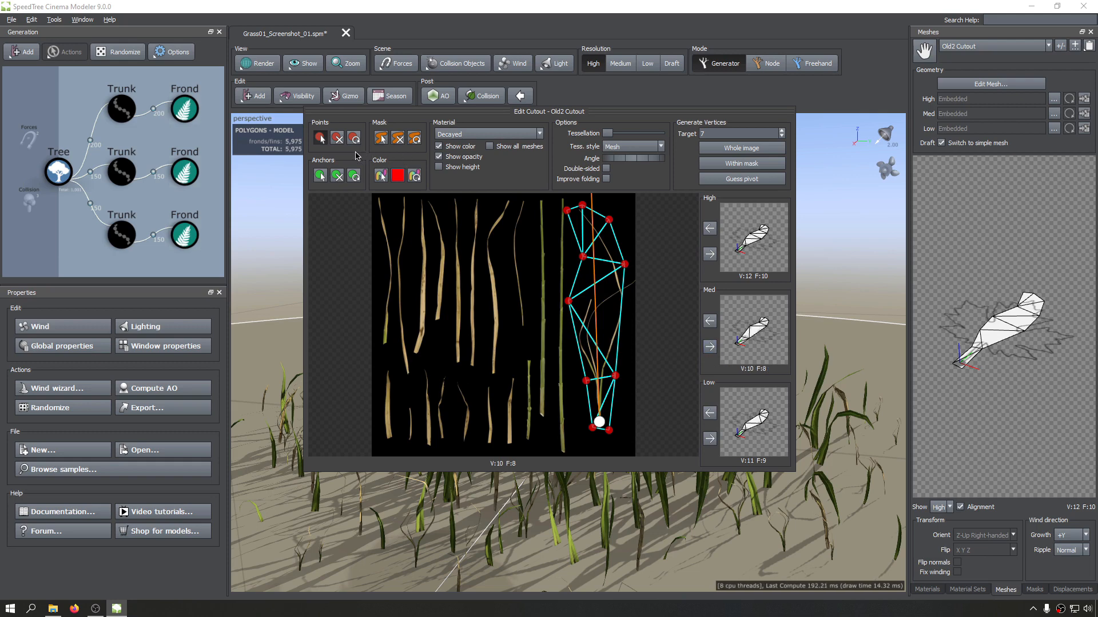
Step: Delete the cutout's upper-right outline point and its two base points
left_click(336, 138)
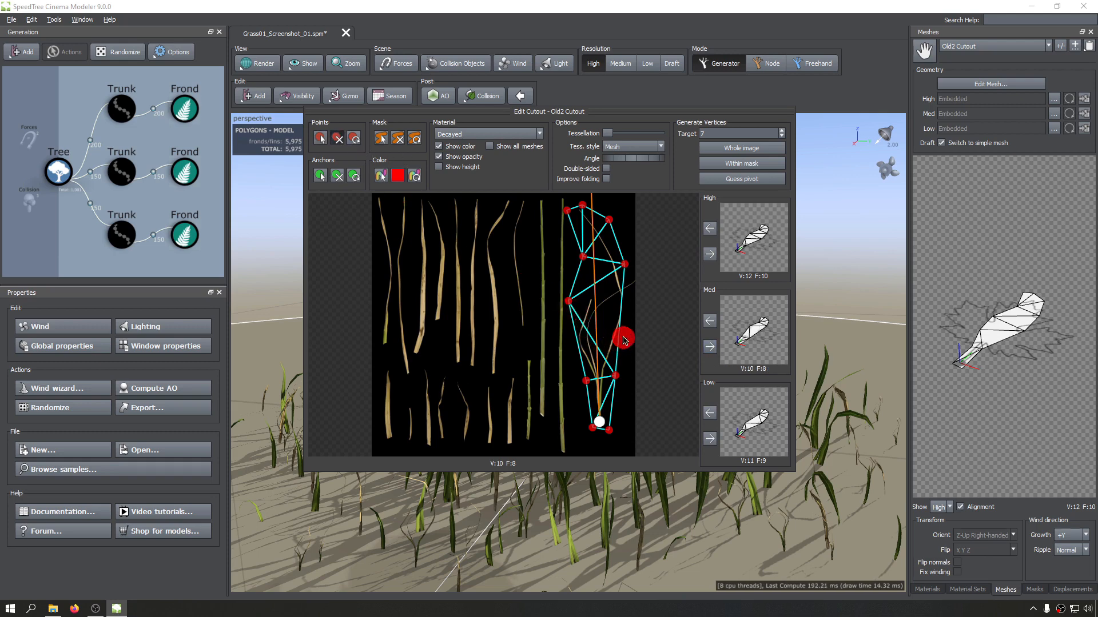
left_click(616, 219)
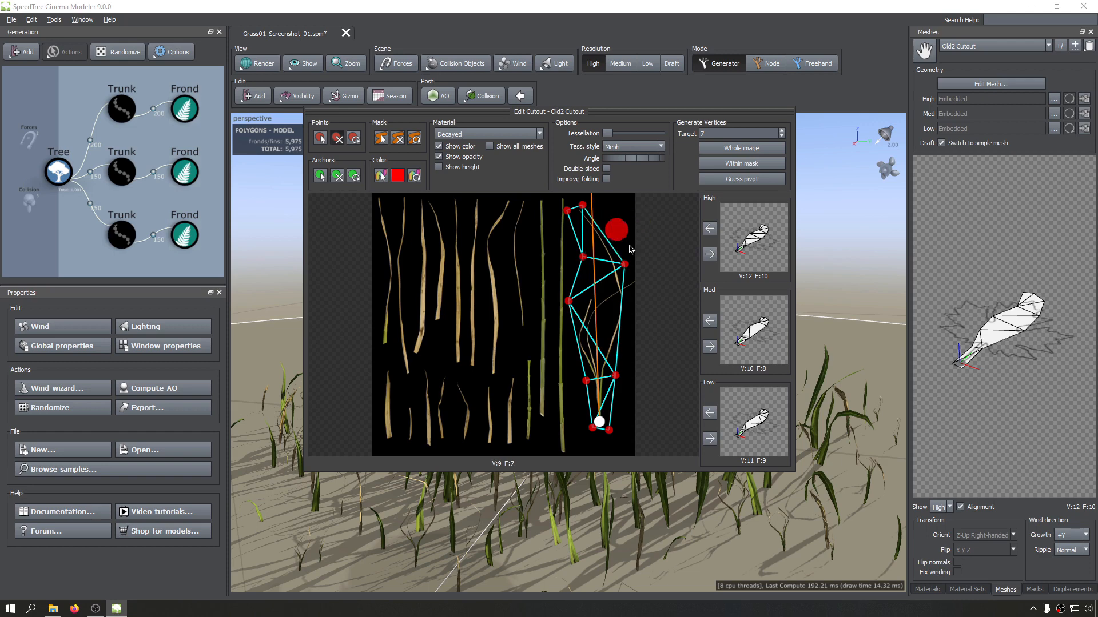
left_click(609, 430)
left_click(593, 427)
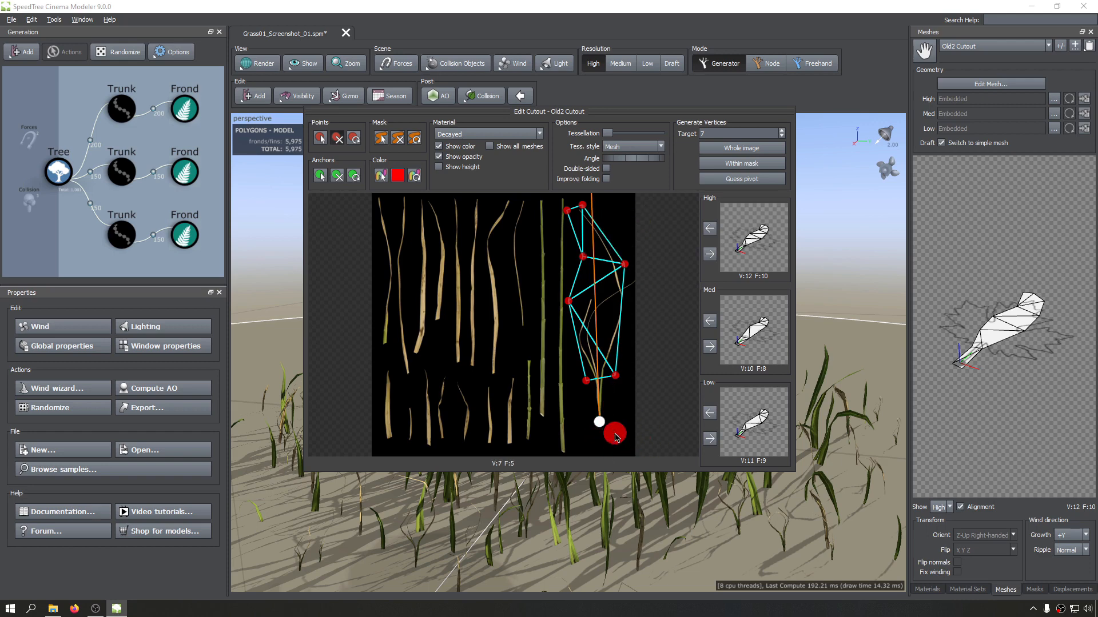
Step: Add a single base point at the pivot, spread the two top points apart, and store the cutout as the Low resolution mesh
left_click(320, 138)
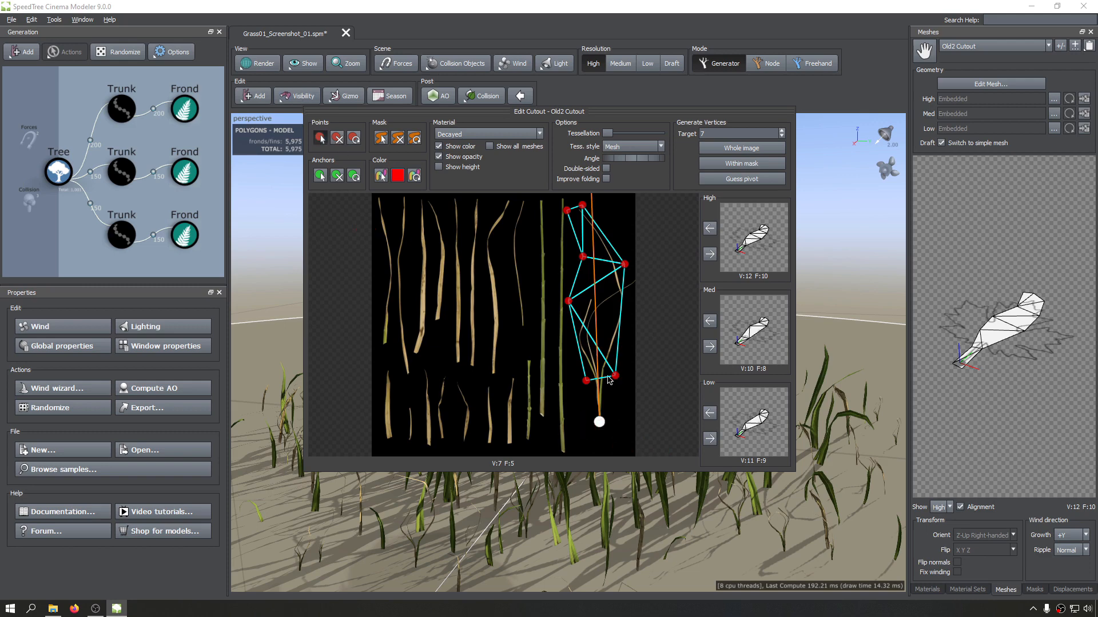
left_click_drag(608, 377, 599, 430)
mouse_move(582, 206)
left_mouse_down()
mouse_move(600, 210)
mouse_move(567, 209)
left_mouse_up()
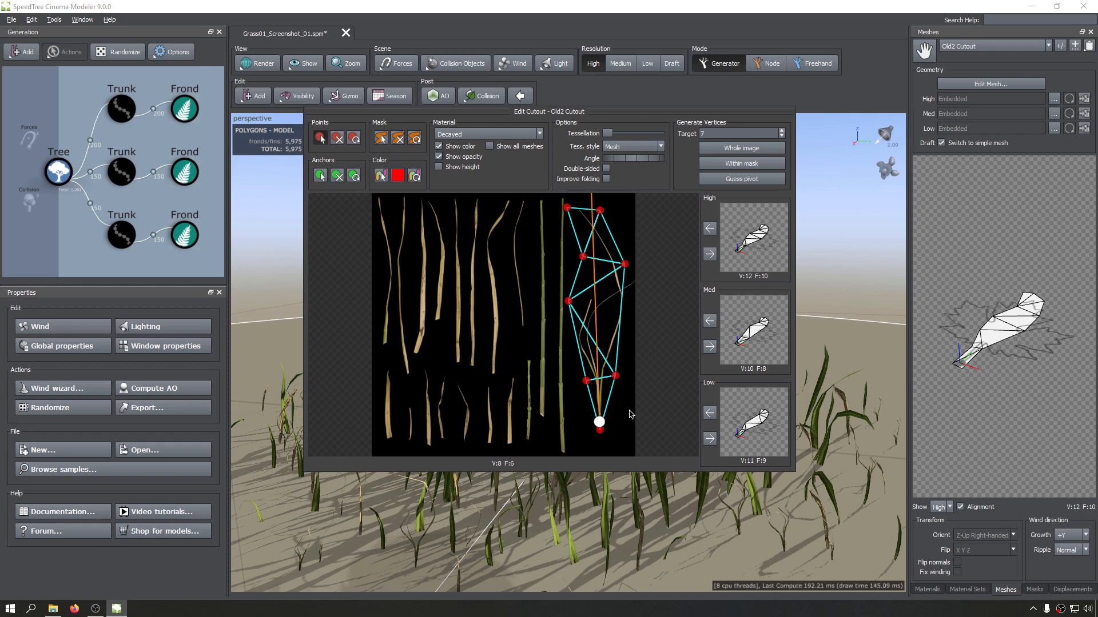
left_click(709, 438)
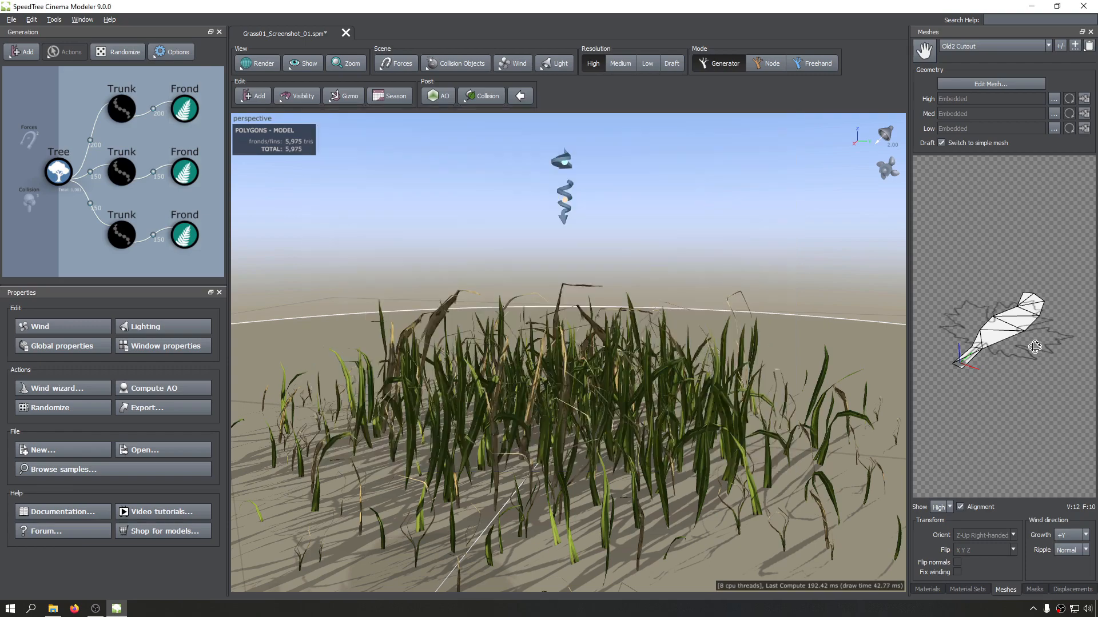
Step: Inspect the optimised grass blades from several angles and save the model
left_click_drag(377, 173, 745, 212)
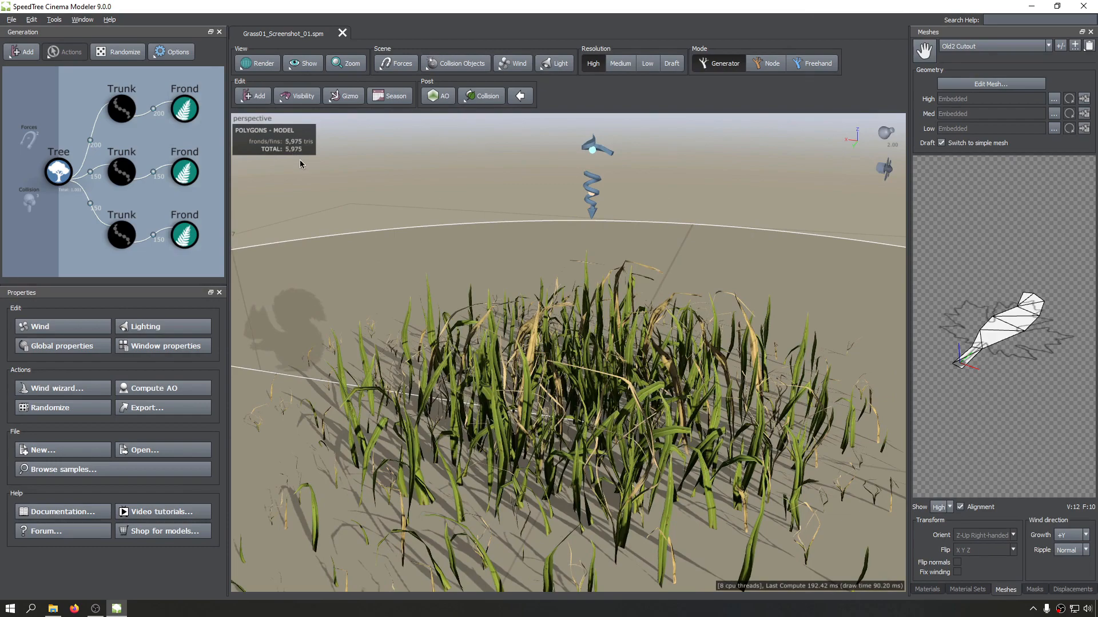
left_click_drag(361, 192, 442, 407)
scroll(431, 316, "up", 5)
scroll(478, 406, "up", 5)
scroll(486, 405, "down", 10)
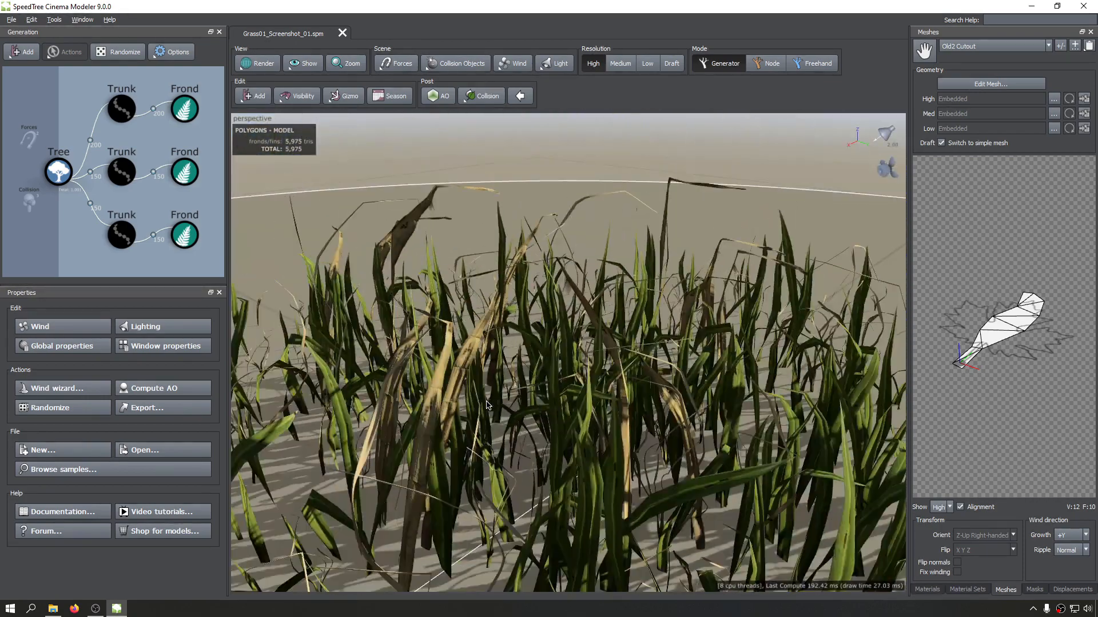
key("ctrl+s")
key("ctrl+s")
key("ctrl+s")
middle_click_drag(486, 404, 433, 389)
left_click_drag(504, 369, 496, 332)
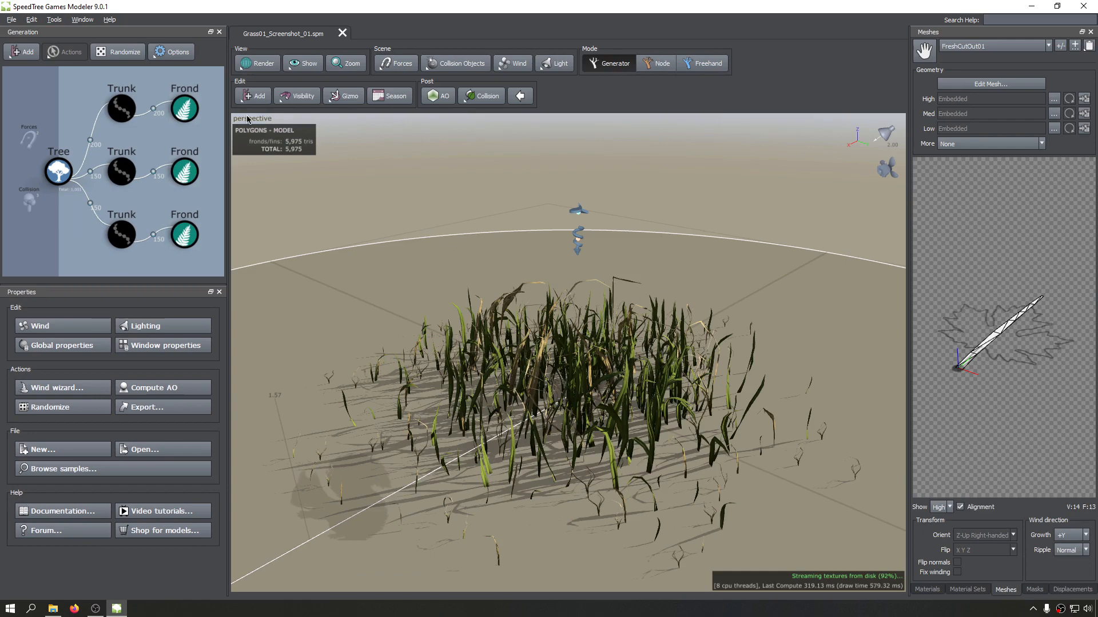
Step: Switch to SpeedTree Games Modeler and save Grass01_Screenshot_01.spm there after checking the grass clump
left_click_drag(641, 384, 449, 326)
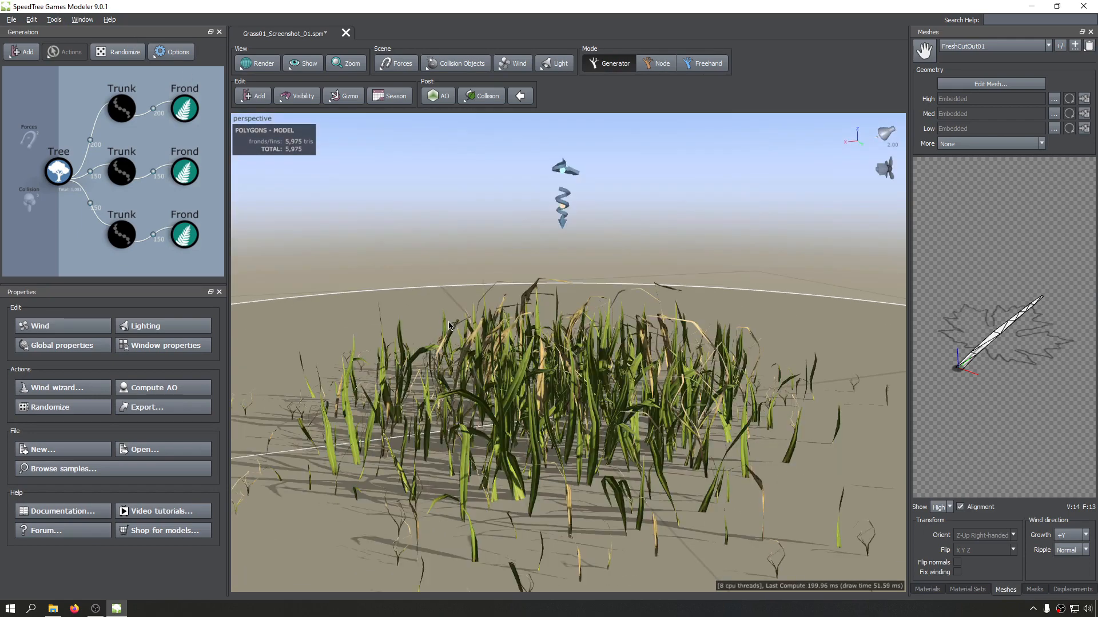
left_click_drag(580, 290, 825, 261)
scroll(655, 310, "down", 3)
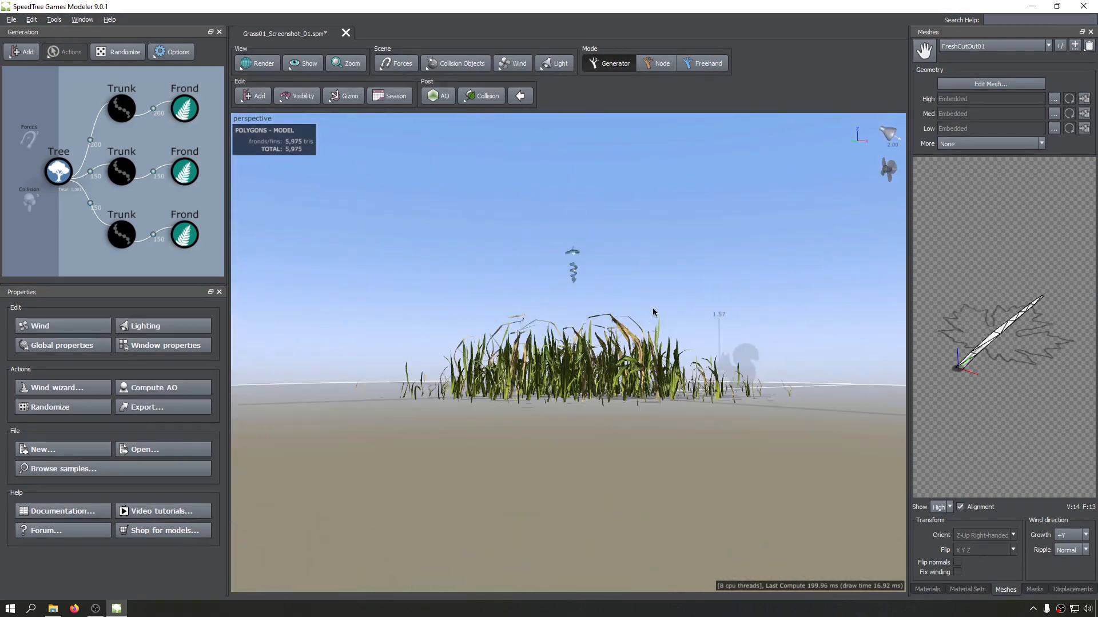
left_click_drag(564, 322, 468, 316)
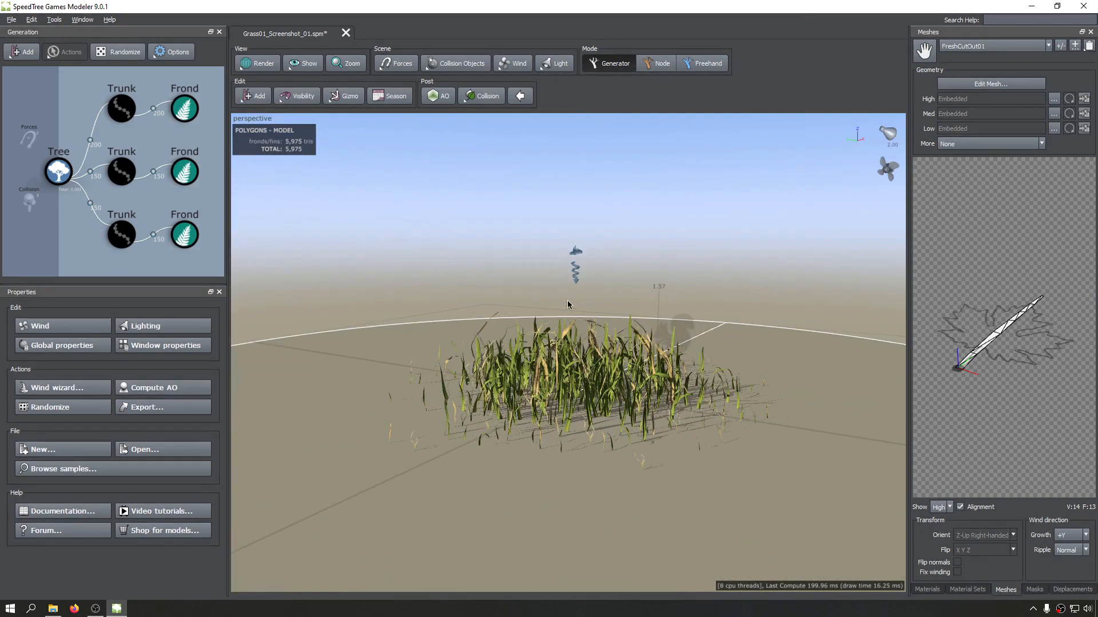
left_click_drag(569, 305, 335, 243)
key("ctrl+s")
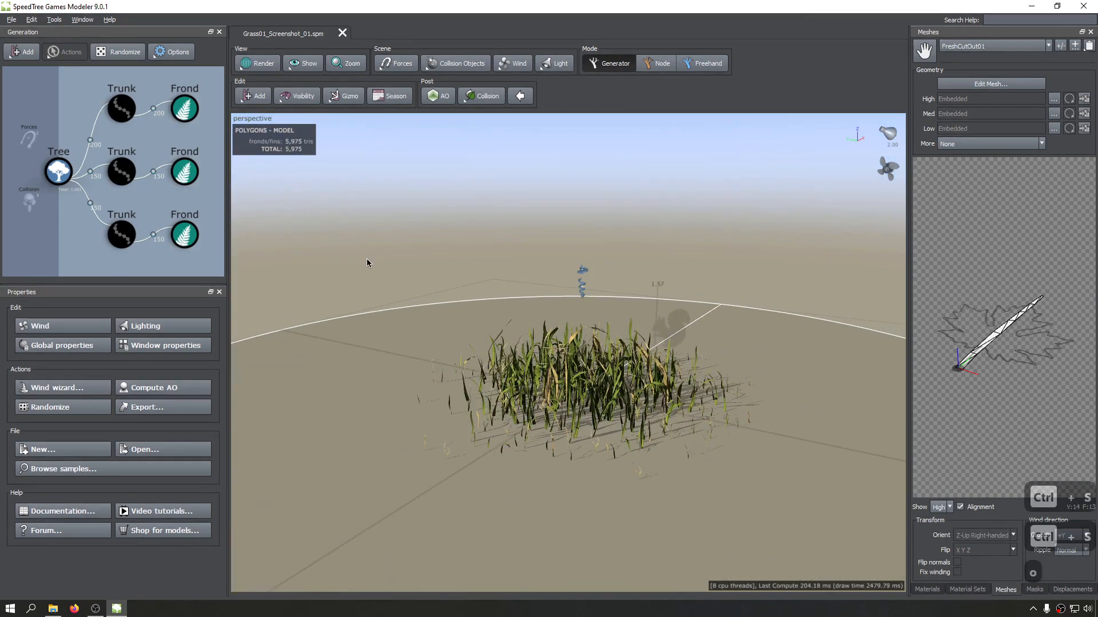
Step: Check the grass clump up close and from above, and save the file again
left_click_drag(662, 315, 530, 274)
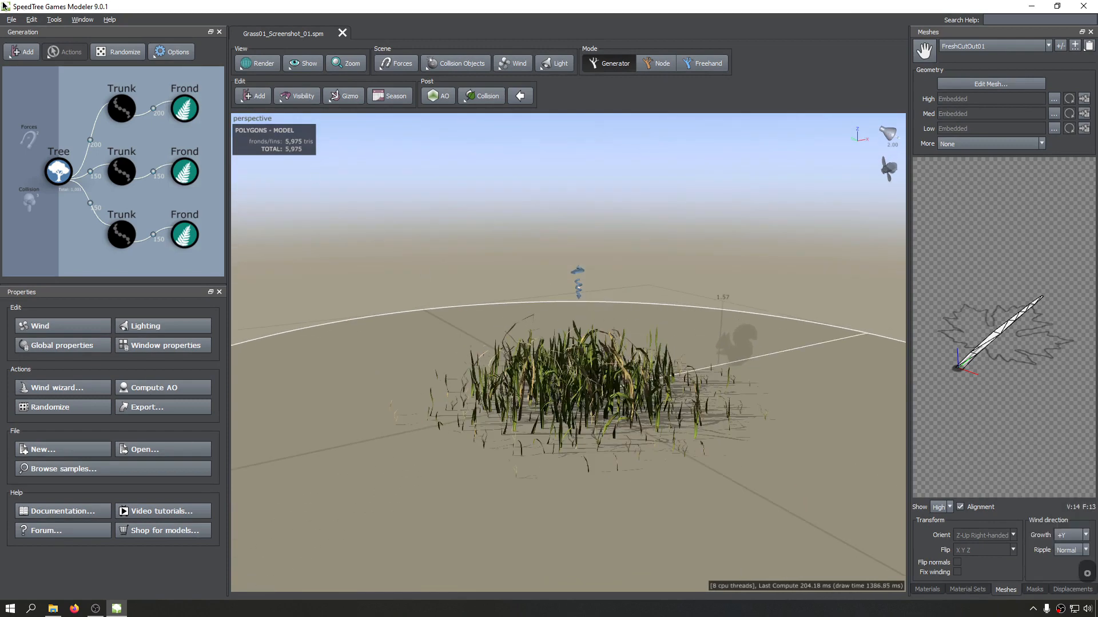
scroll(494, 290, "down", 1)
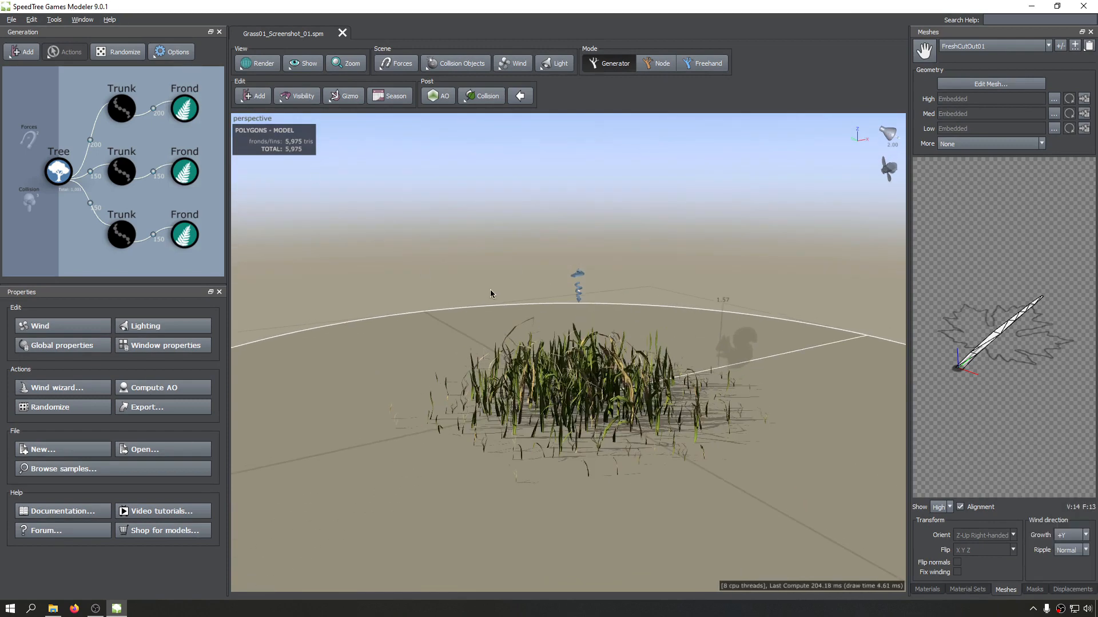
scroll(590, 329, "down", 1)
scroll(590, 329, "up", 5)
mouse_move(565, 305)
left_mouse_down()
mouse_move(441, 269)
mouse_move(376, 297)
mouse_move(460, 325)
left_mouse_up()
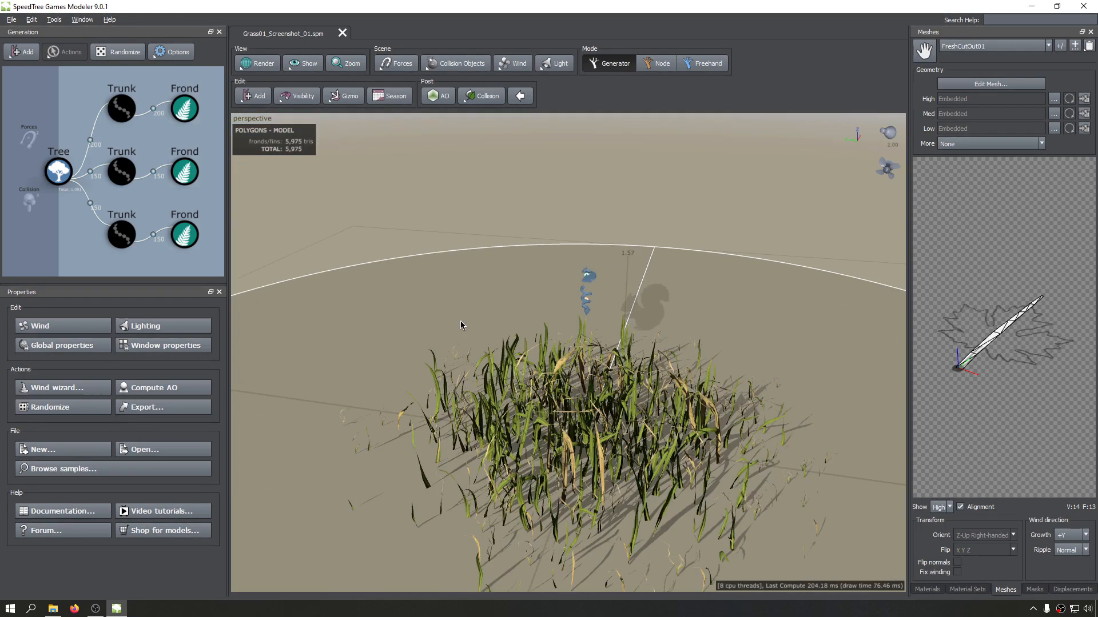
key("ctrl+s")
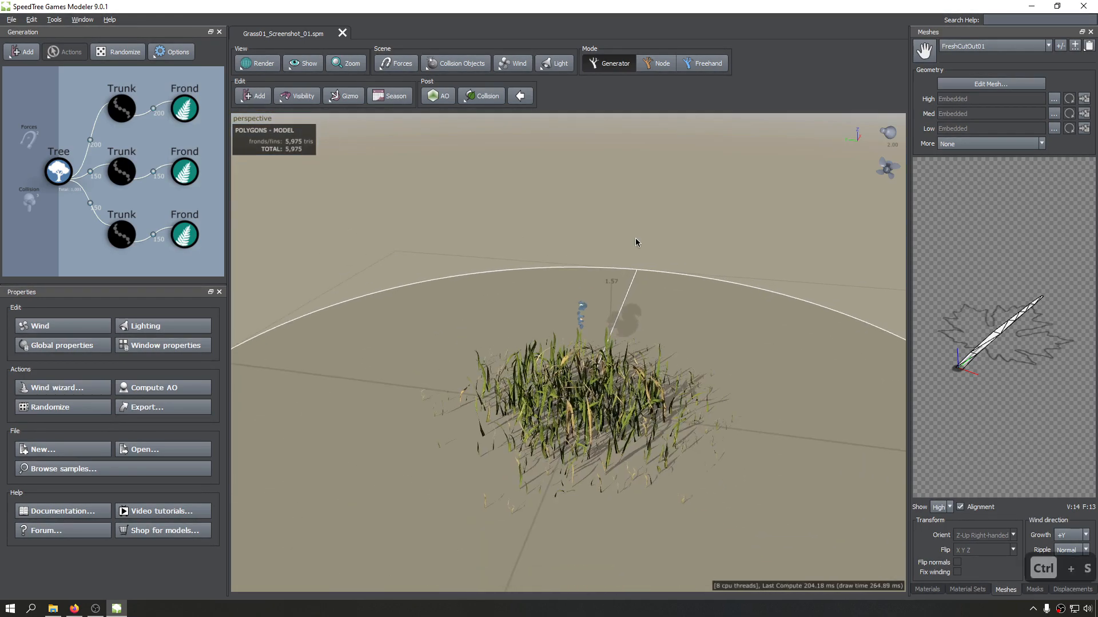
Step: Examine the shape and density of the grass blades up close, from above and at ground level
middle_click_drag(630, 345, 578, 316)
scroll(553, 318, "up", 5)
left_click_drag(553, 322, 472, 314)
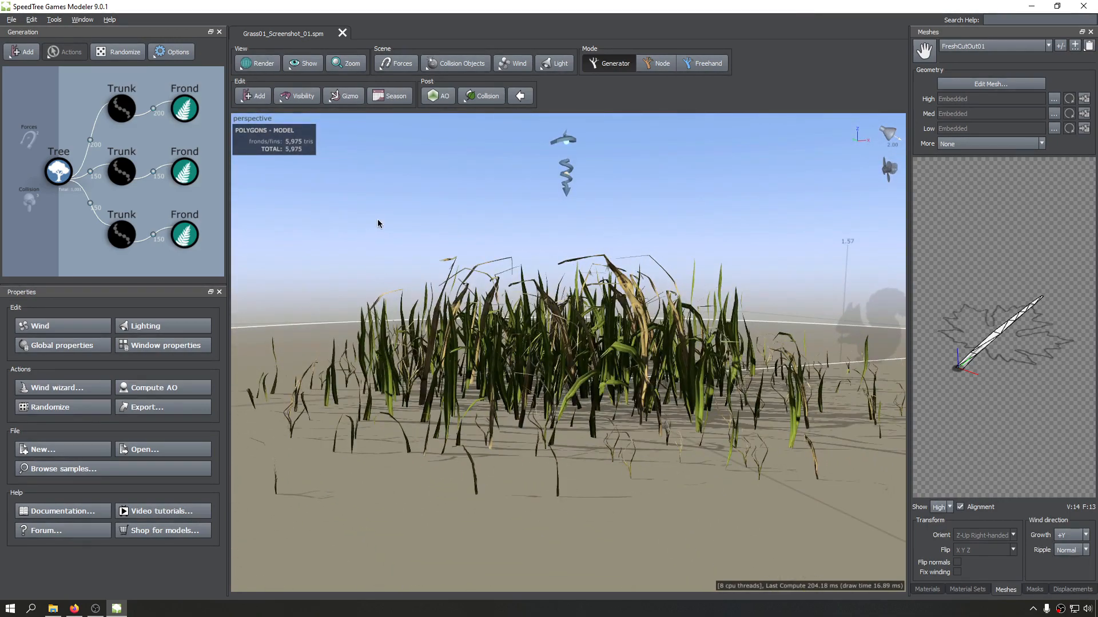
left_click_drag(377, 224, 447, 244)
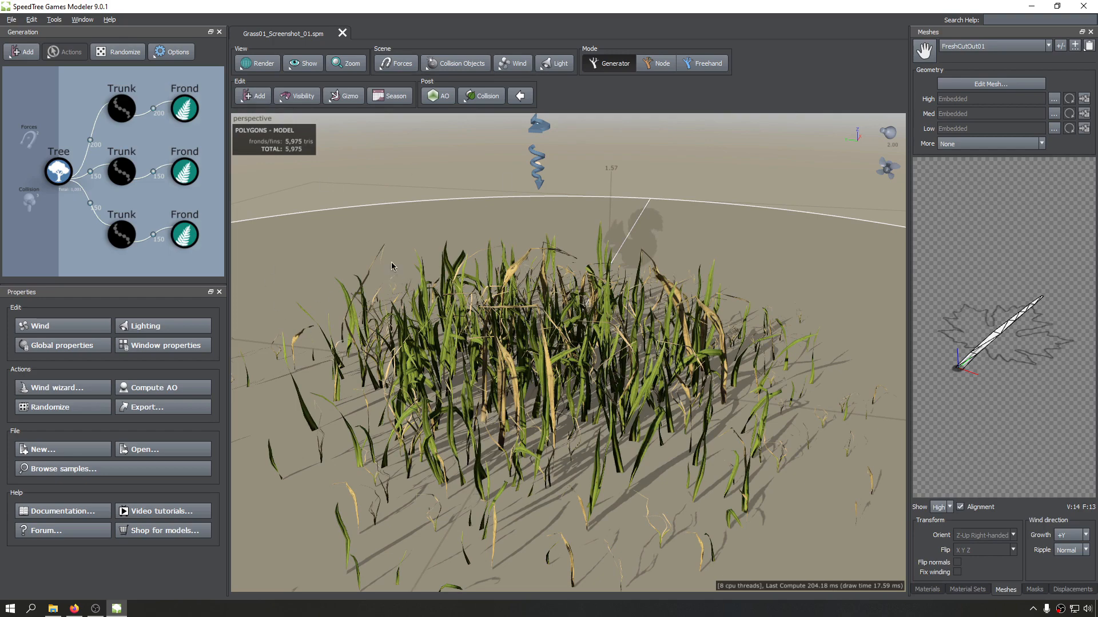
left_click_drag(451, 318, 482, 328)
left_click_drag(487, 301, 499, 332)
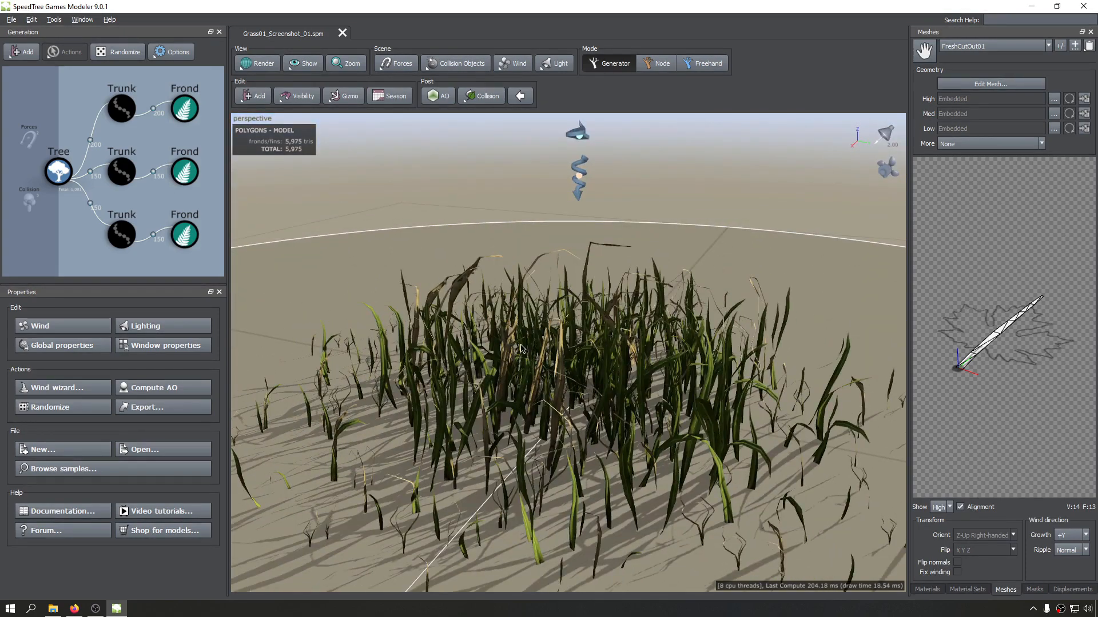
left_click_drag(587, 372, 548, 354)
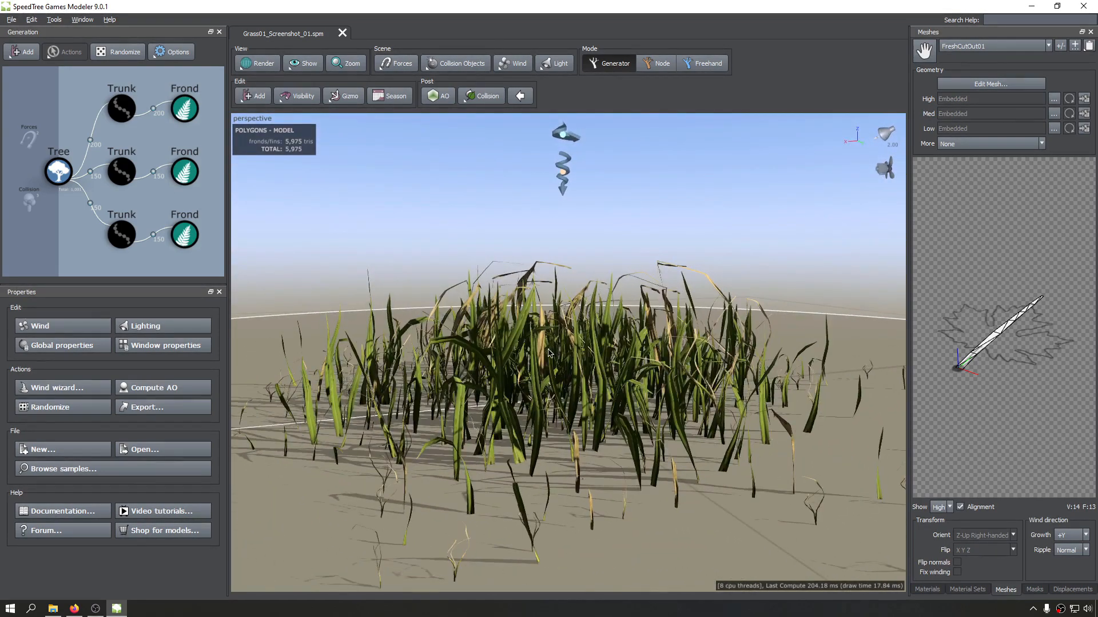
scroll(537, 356, "up", 4)
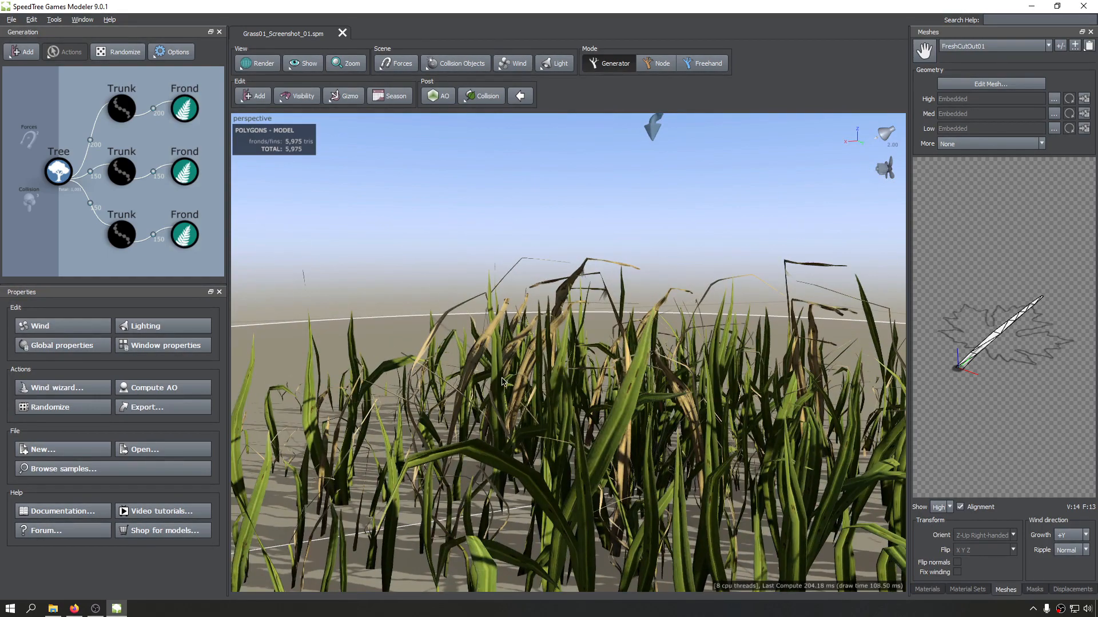
scroll(499, 407, "up", 2)
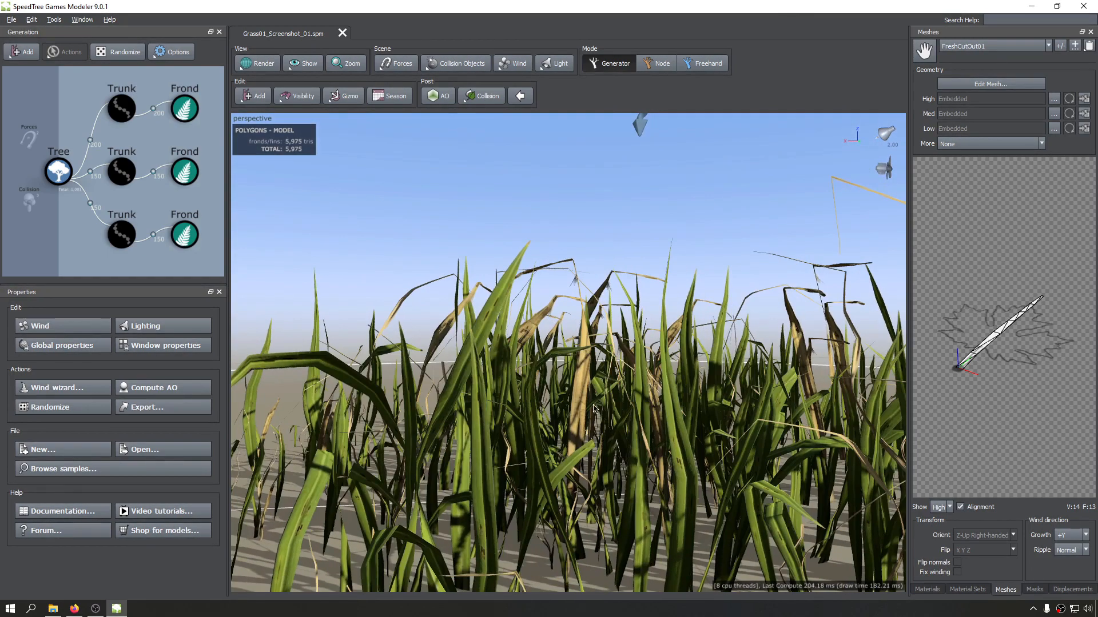
scroll(575, 407, "up", 2)
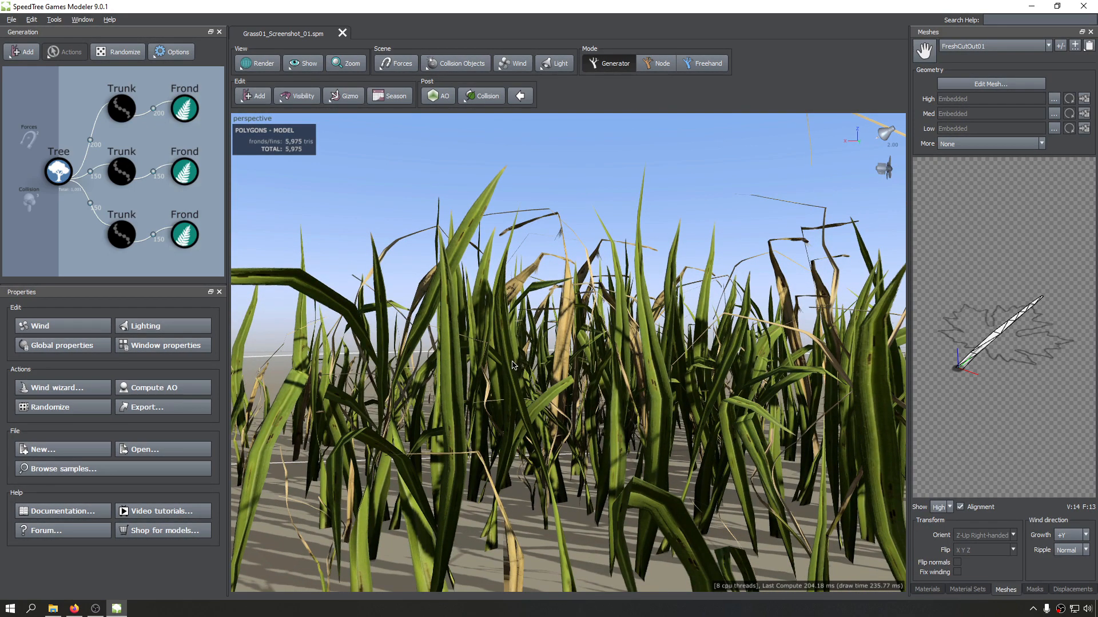
scroll(513, 365, "down", 4)
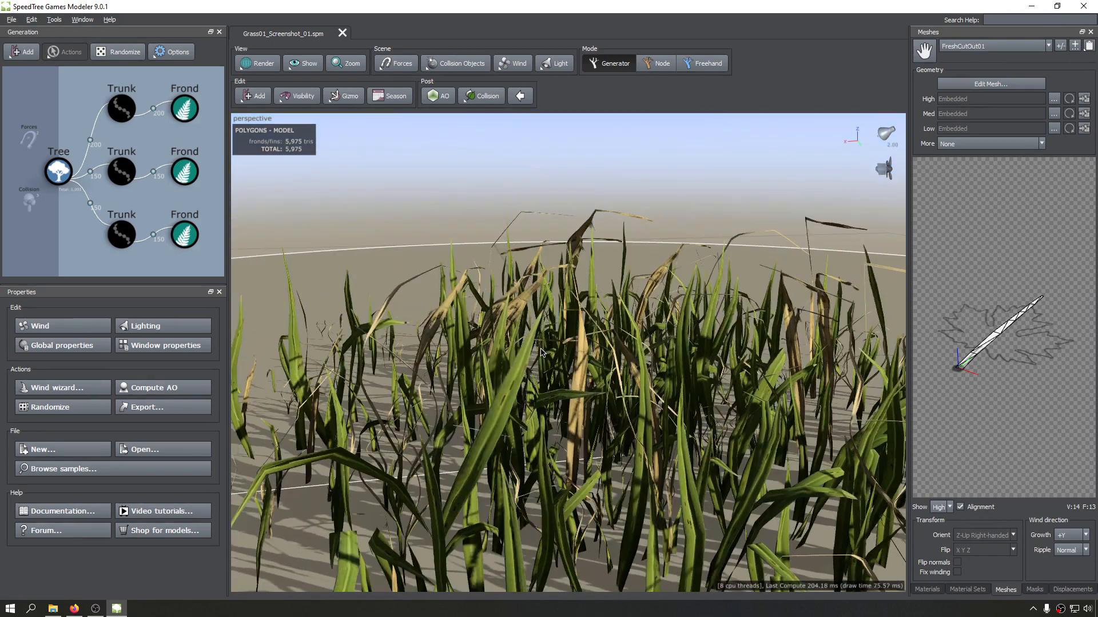
scroll(542, 352, "down", 2)
Step: Compare how the whole grass clump looks from far away and from close range
left_click_drag(543, 349, 536, 294)
scroll(552, 294, "down", 3)
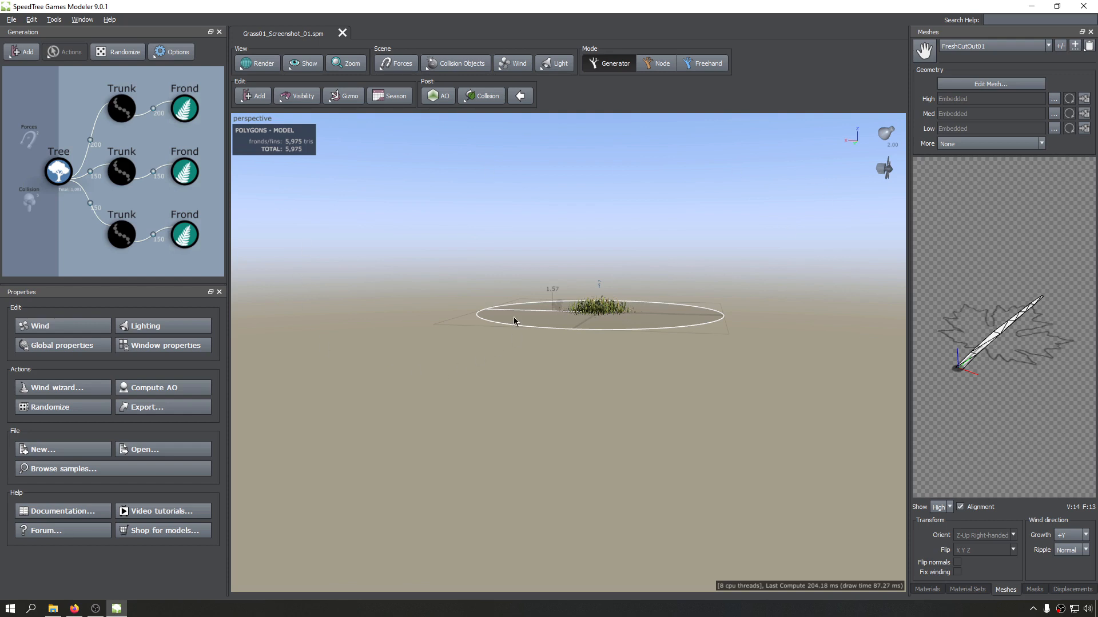
middle_click_drag(514, 318, 512, 320)
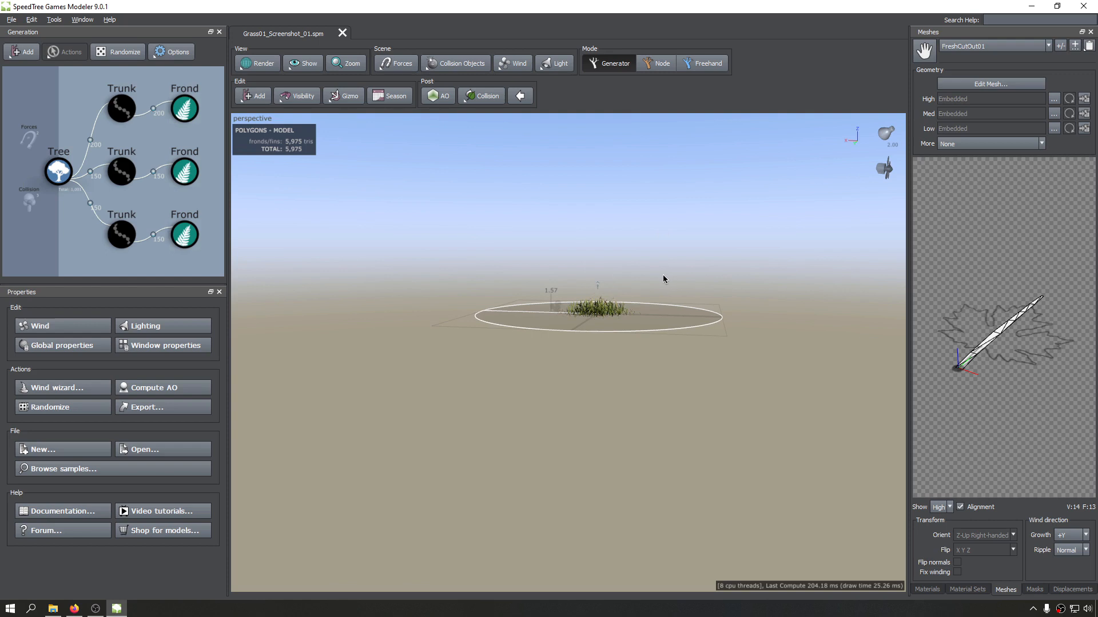
left_click_drag(663, 276, 625, 307)
scroll(626, 307, "down", 8)
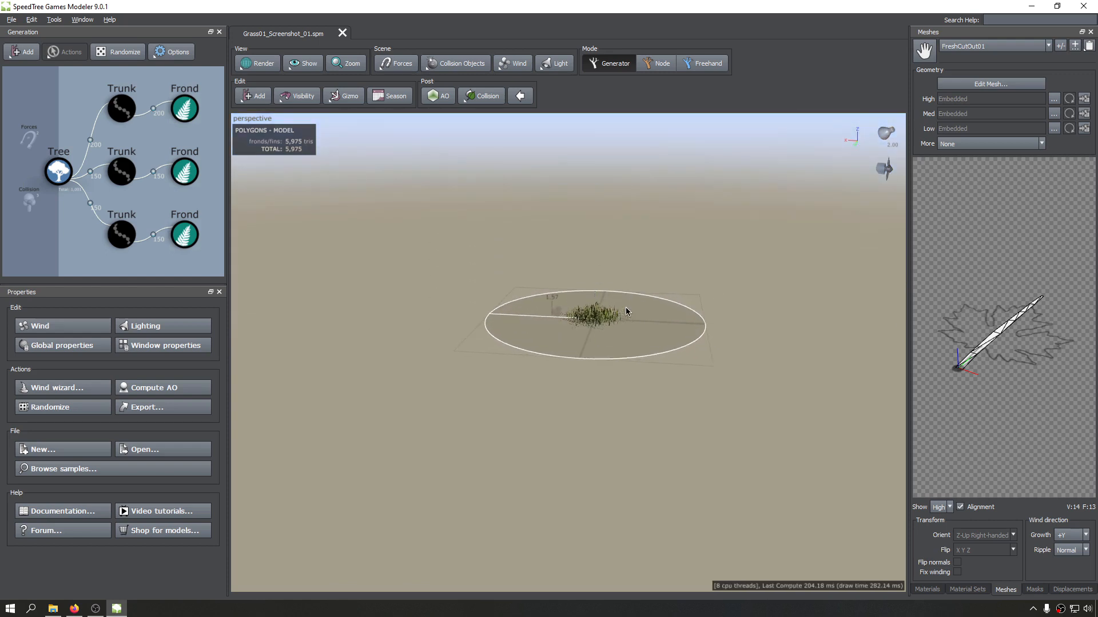
scroll(622, 309, "down", 3)
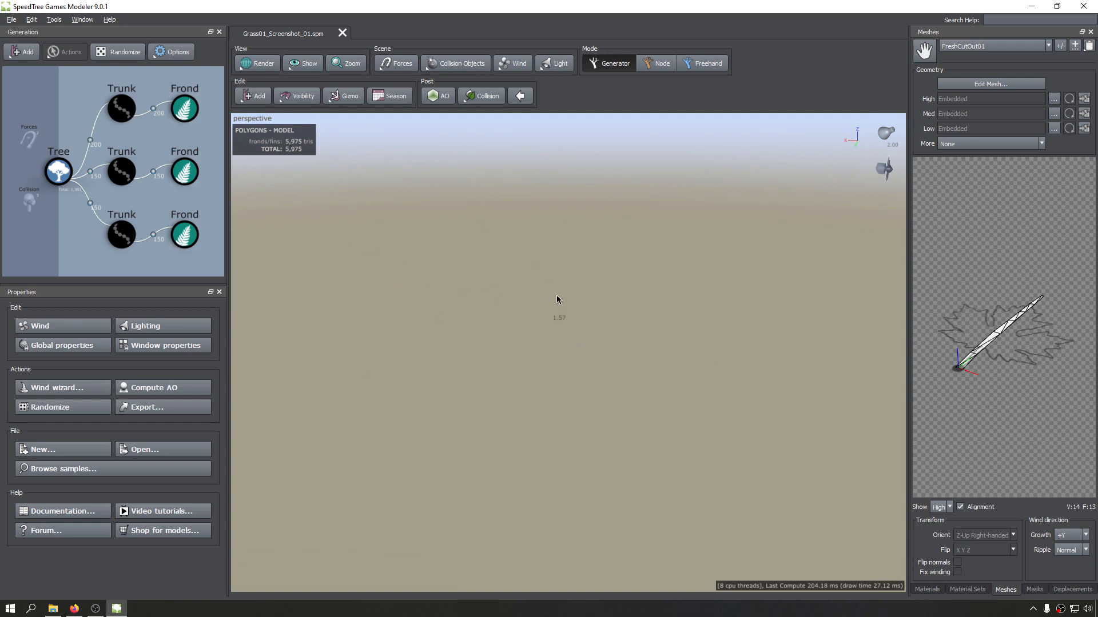
middle_click_drag(546, 350, 431, 323)
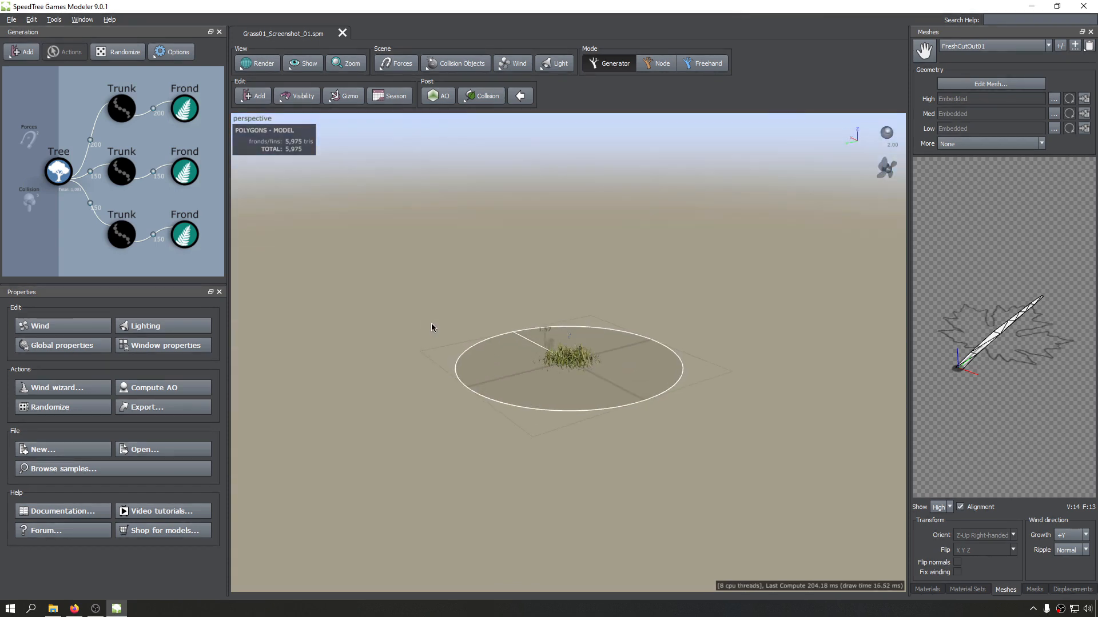
scroll(566, 354, "up", 6)
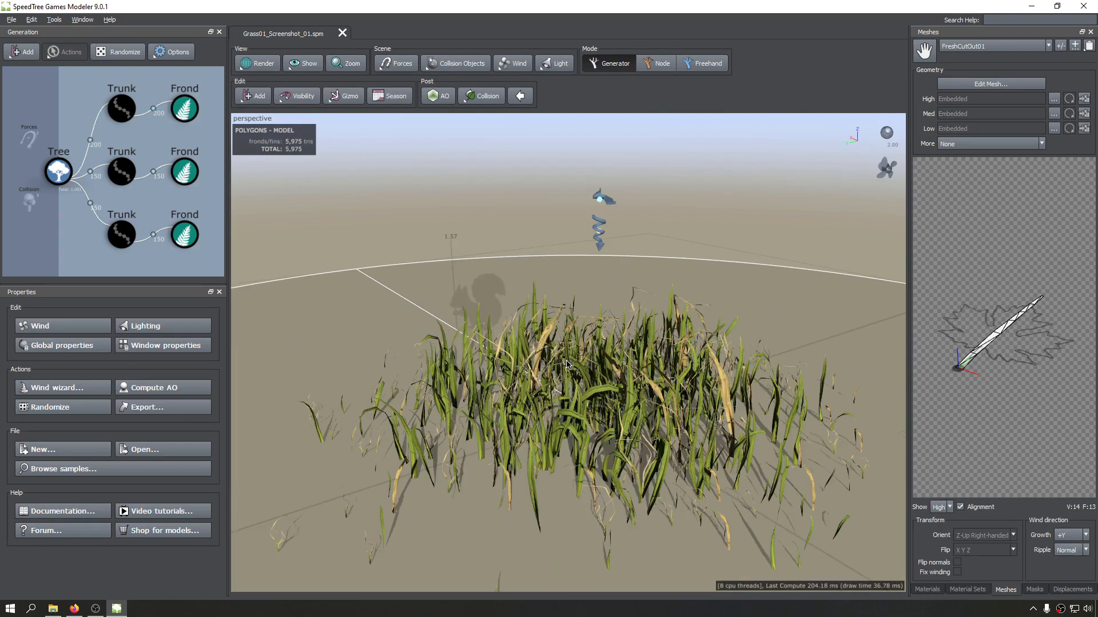
middle_click_drag(566, 355, 500, 361)
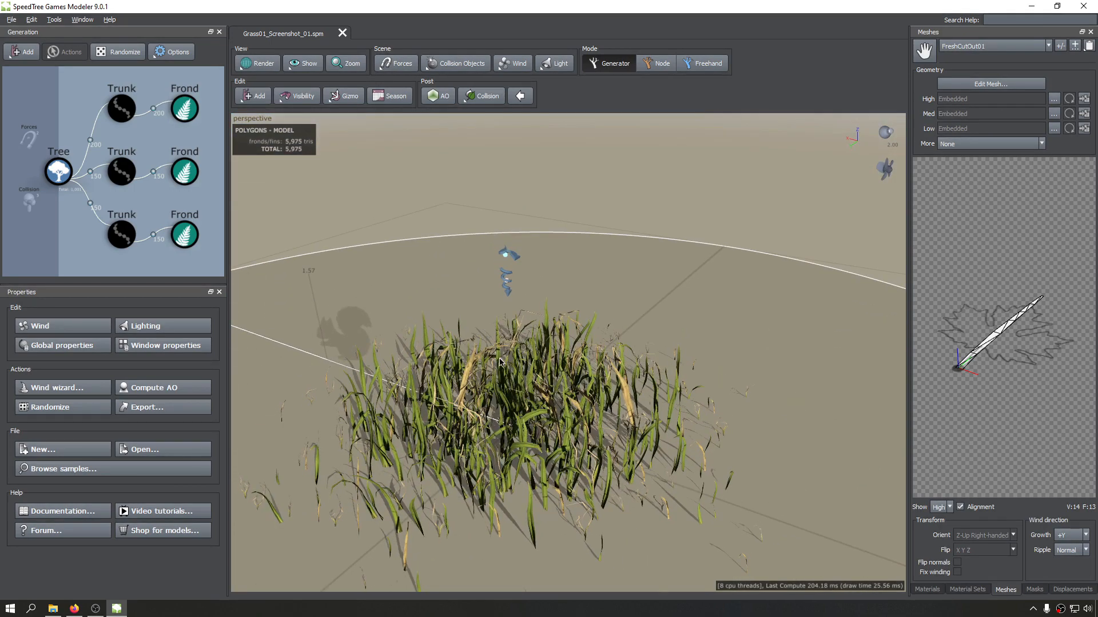
scroll(494, 364, "down", 8)
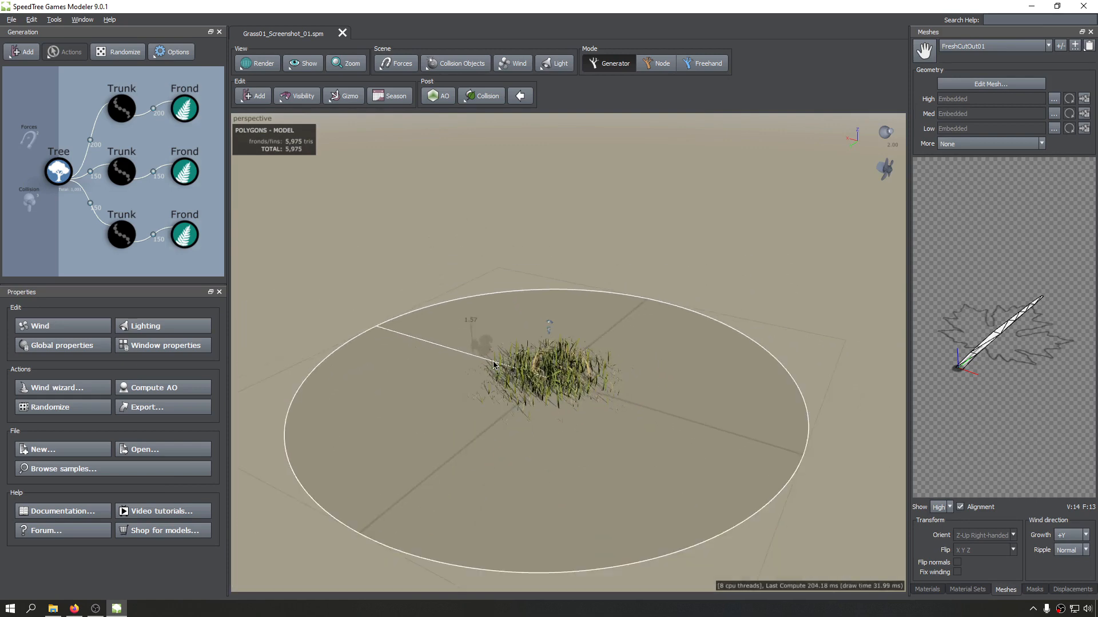
middle_click_drag(466, 371, 563, 359)
scroll(563, 358, "down", 1)
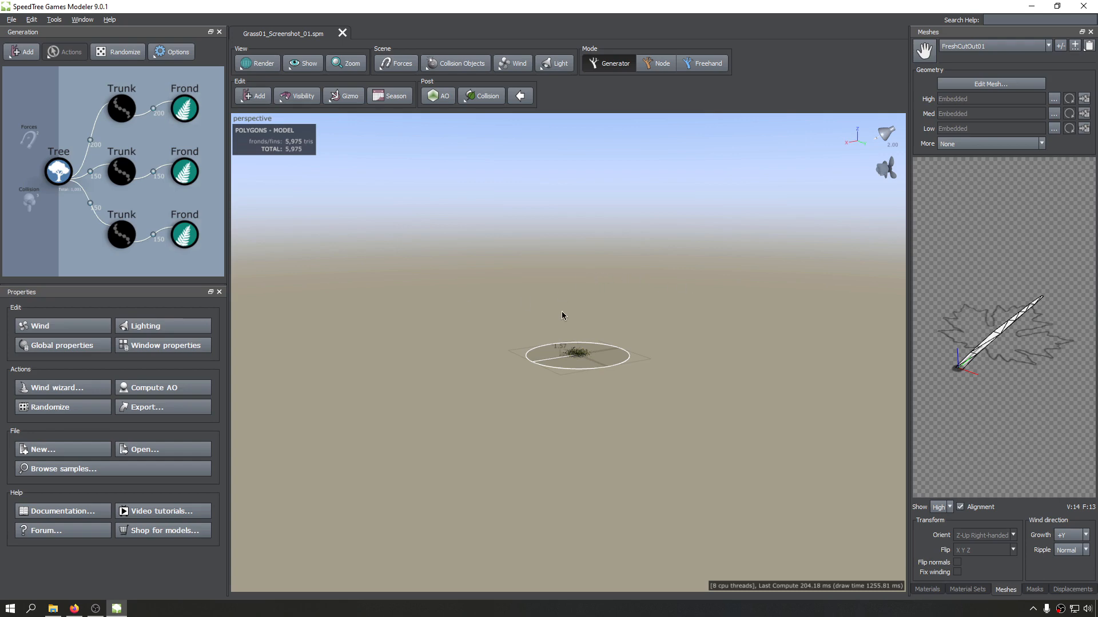
scroll(581, 373, "up", 10)
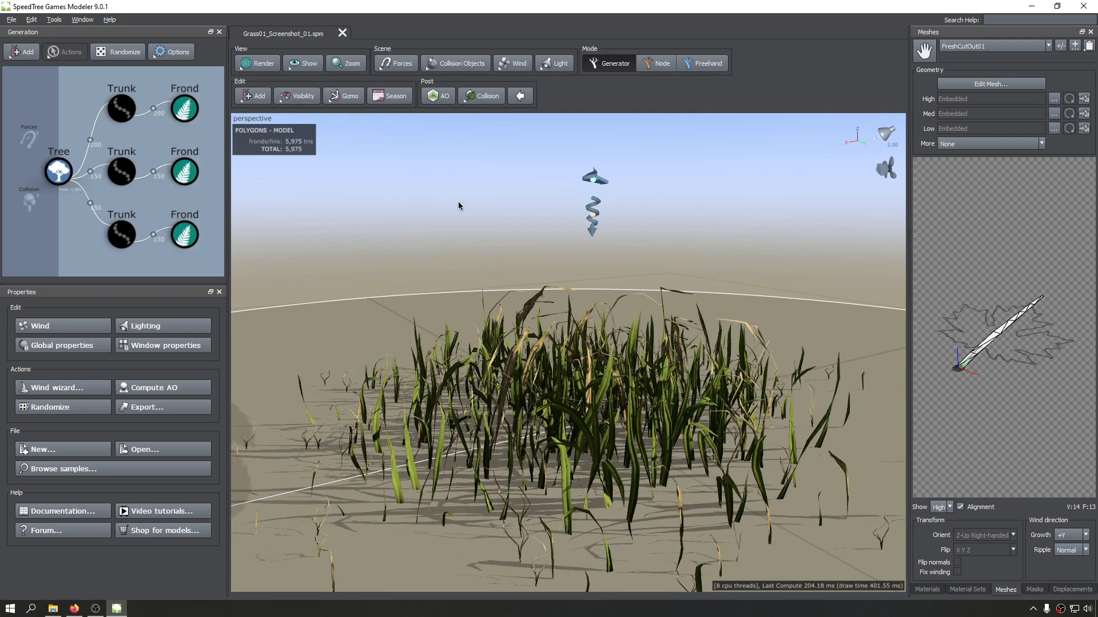
Step: Save the grass model after a last check of the clump
left_click_drag(448, 214, 435, 219)
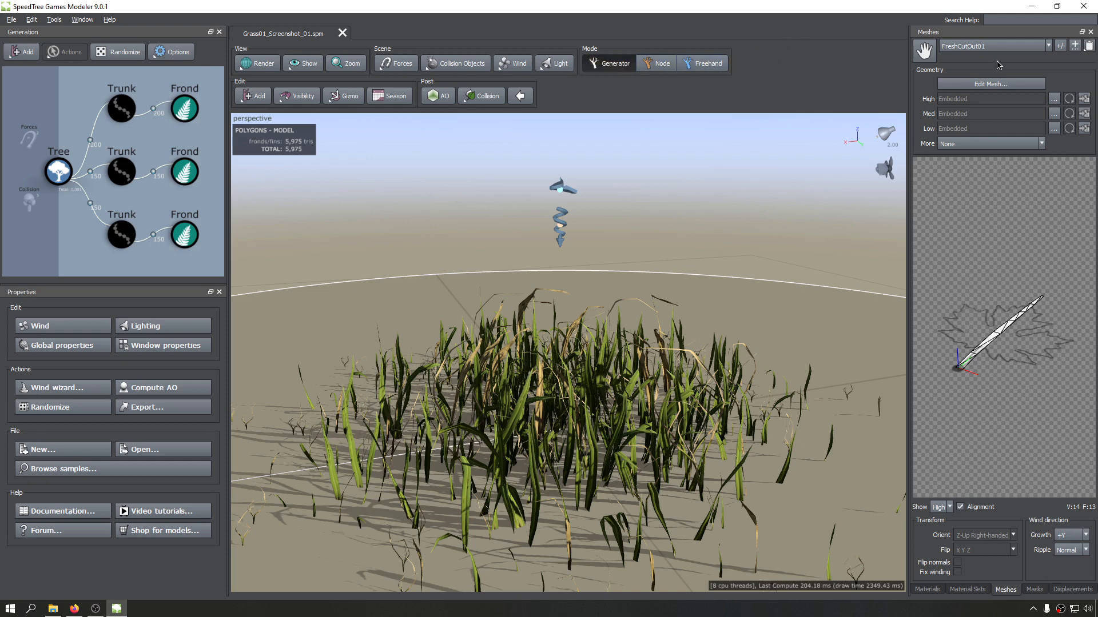
key("space")
key("space")
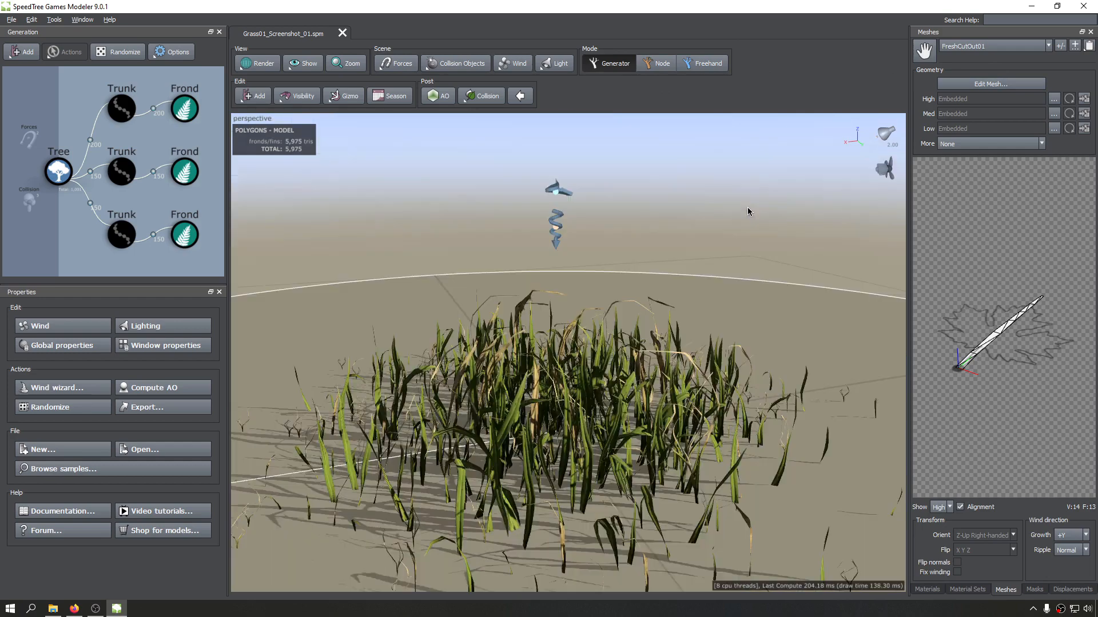
scroll(508, 366, "down", 3)
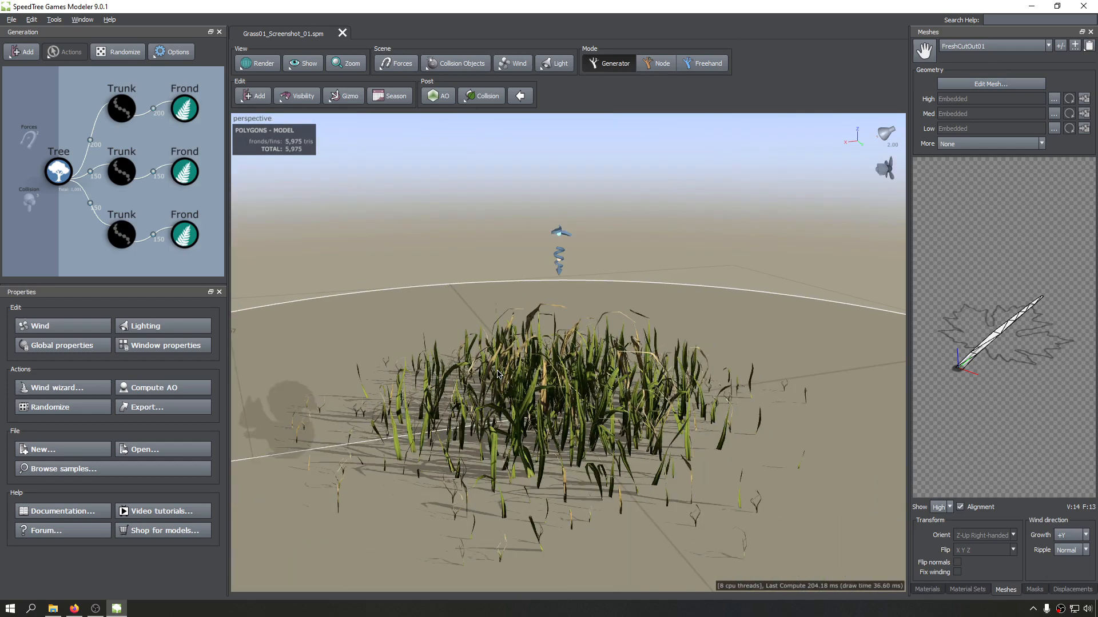
middle_click_drag(393, 466, 471, 359)
scroll(479, 350, "down", 4)
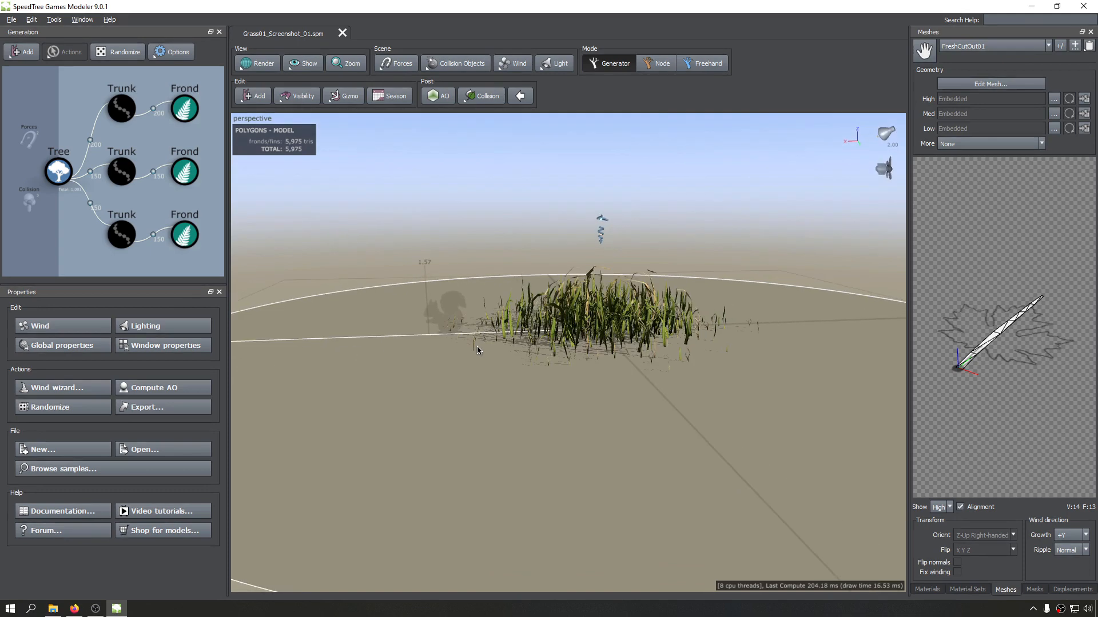
key("ctrl+s")
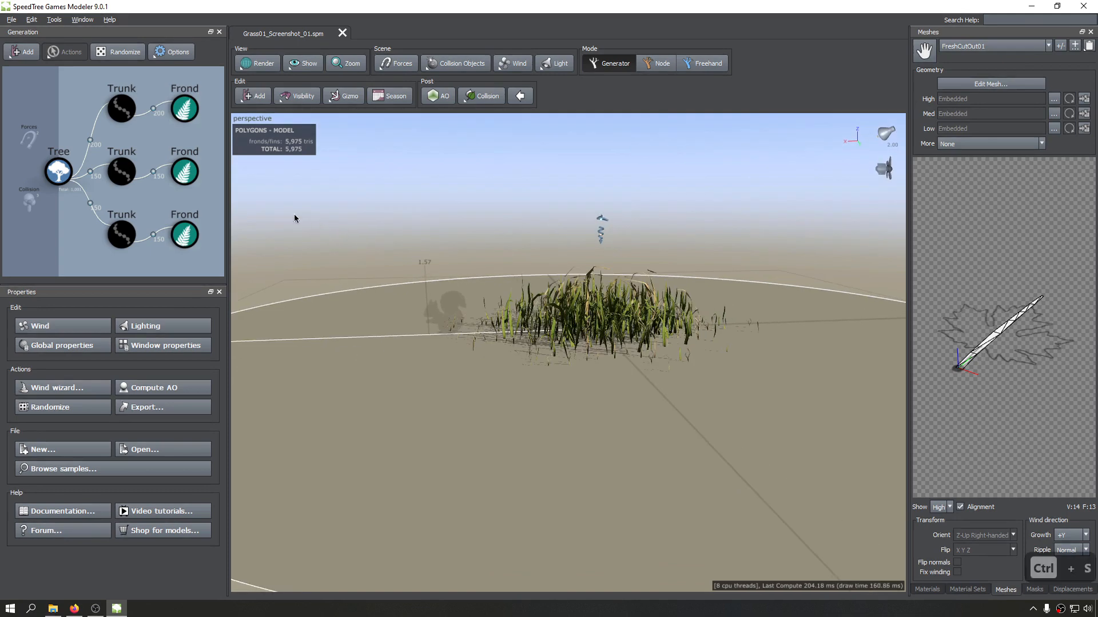
Step: Enable Dynamic LOD on the Tree generator
scroll(570, 298, "up", 4)
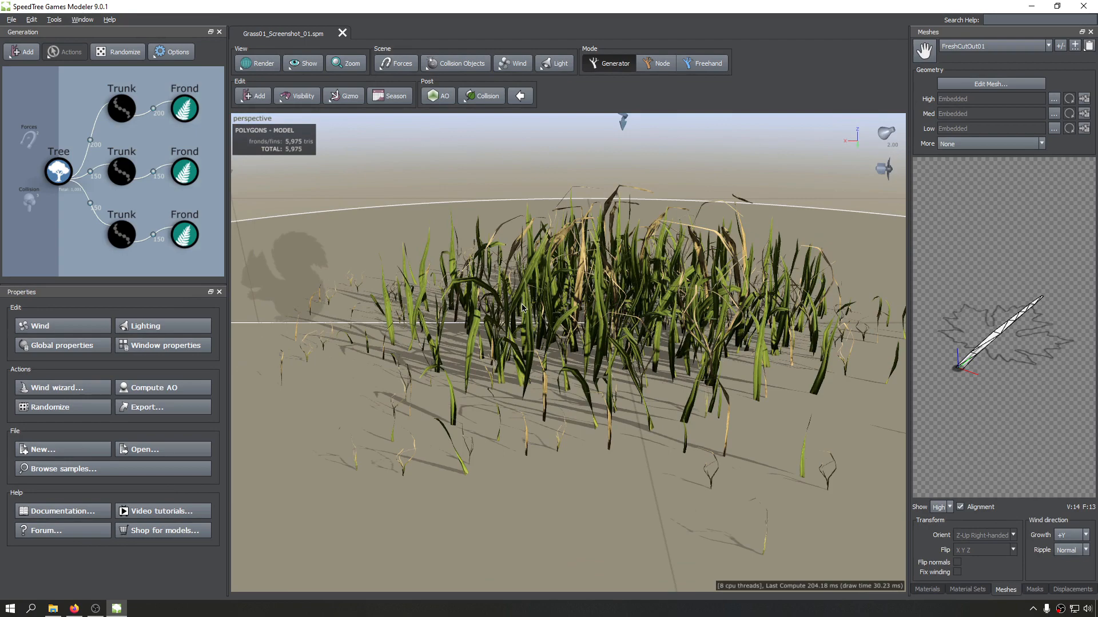
scroll(521, 307, "down", 6)
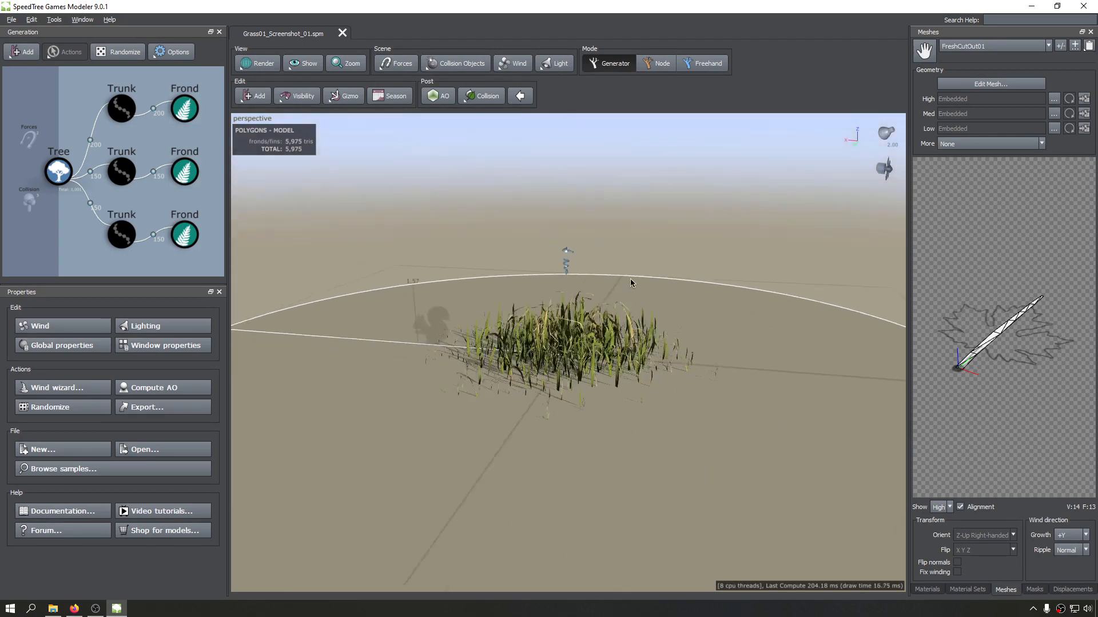
scroll(556, 316, "up", 6)
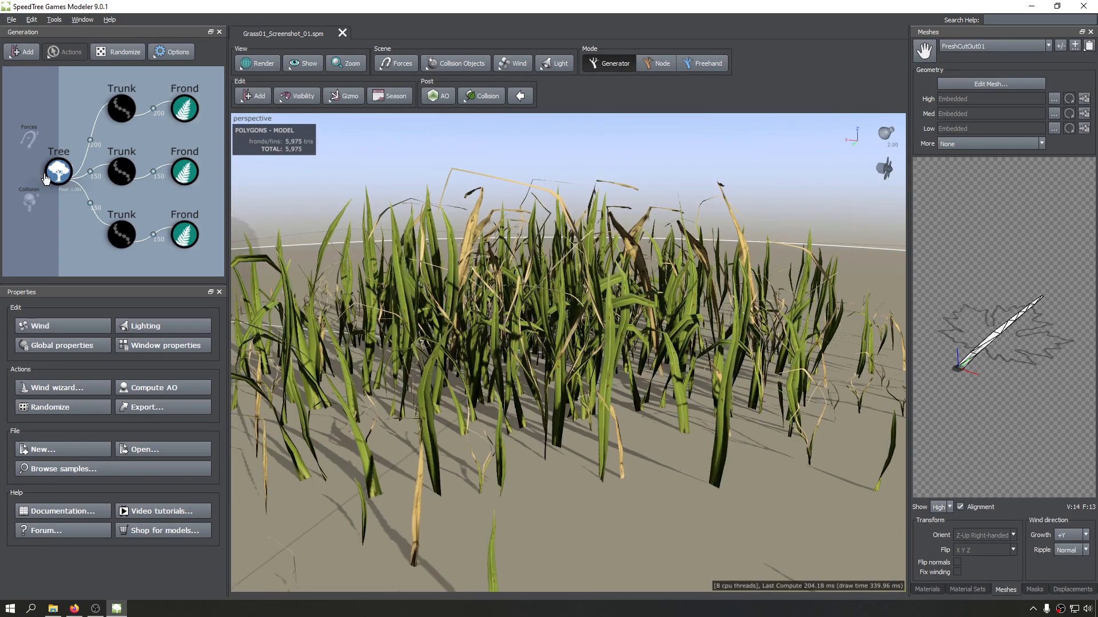
left_click(57, 175)
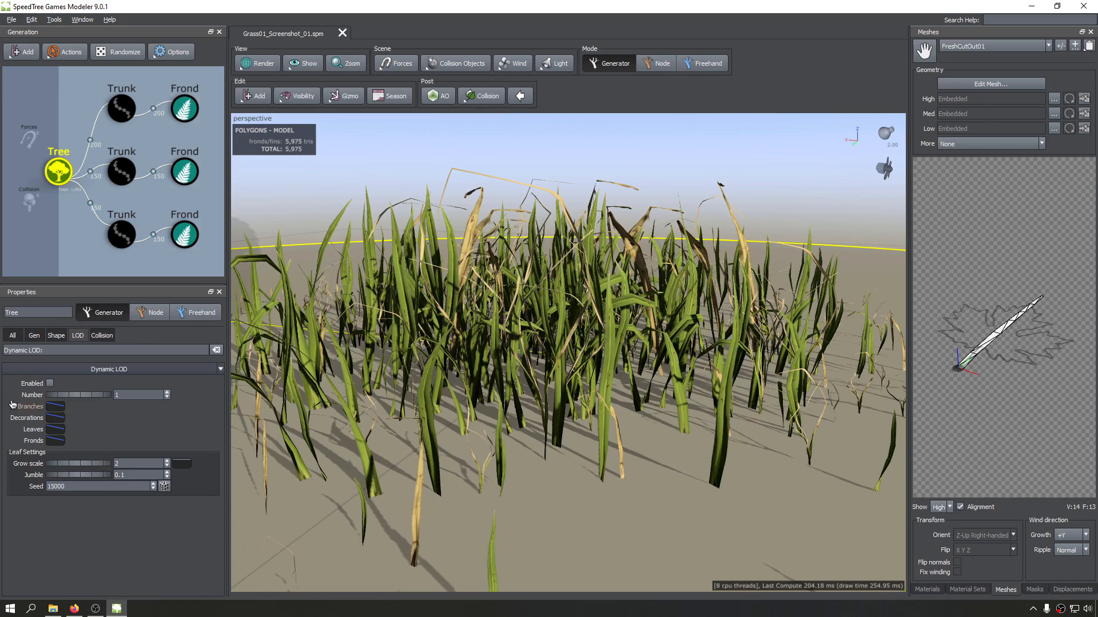
left_click(50, 384)
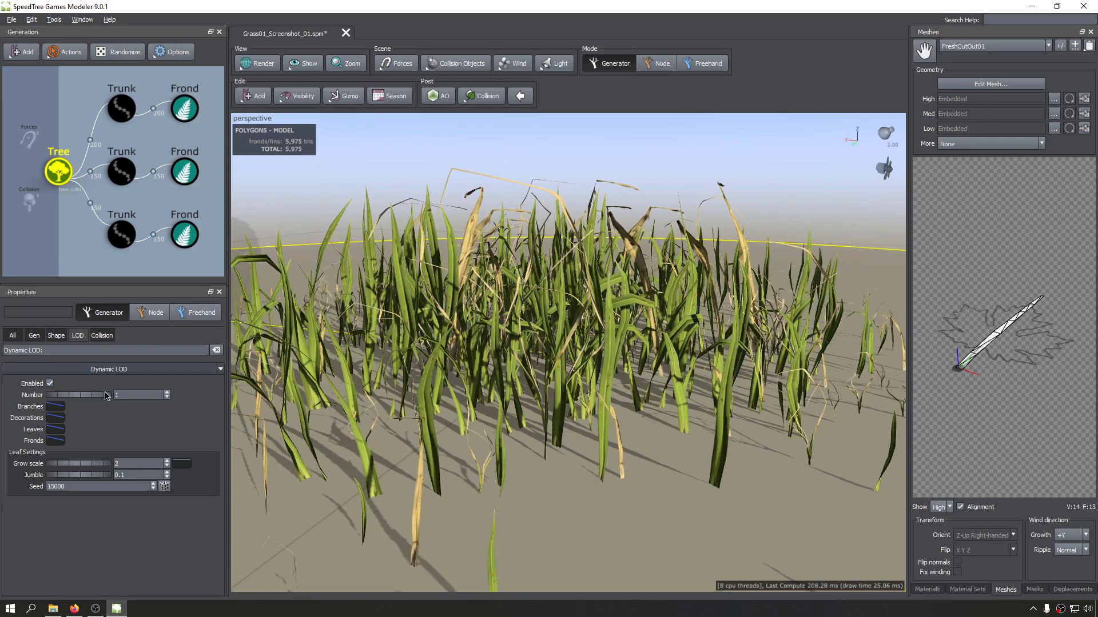
Step: Set the number of dynamic LODs on the Tree generator to 3
scroll(633, 243, "down", 6)
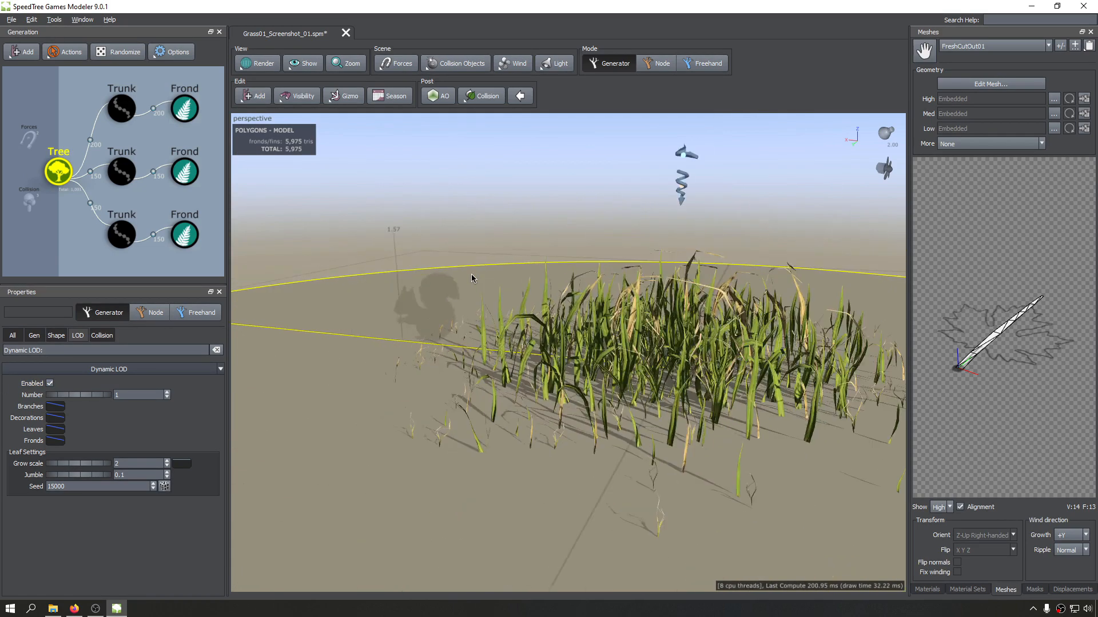
left_click_drag(633, 243, 758, 219)
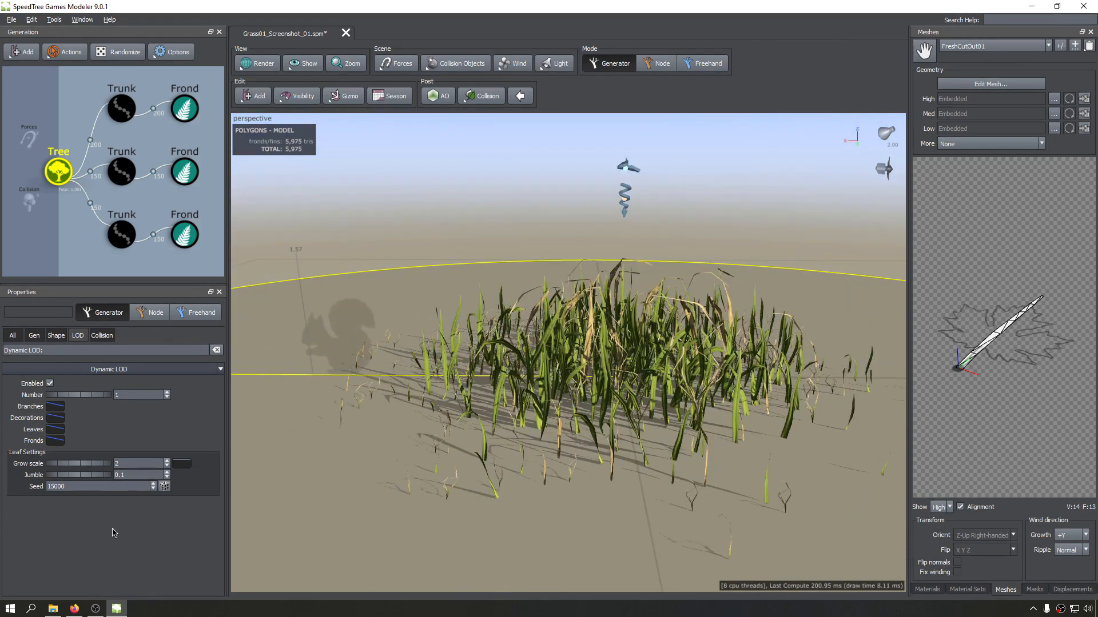
left_click(128, 395)
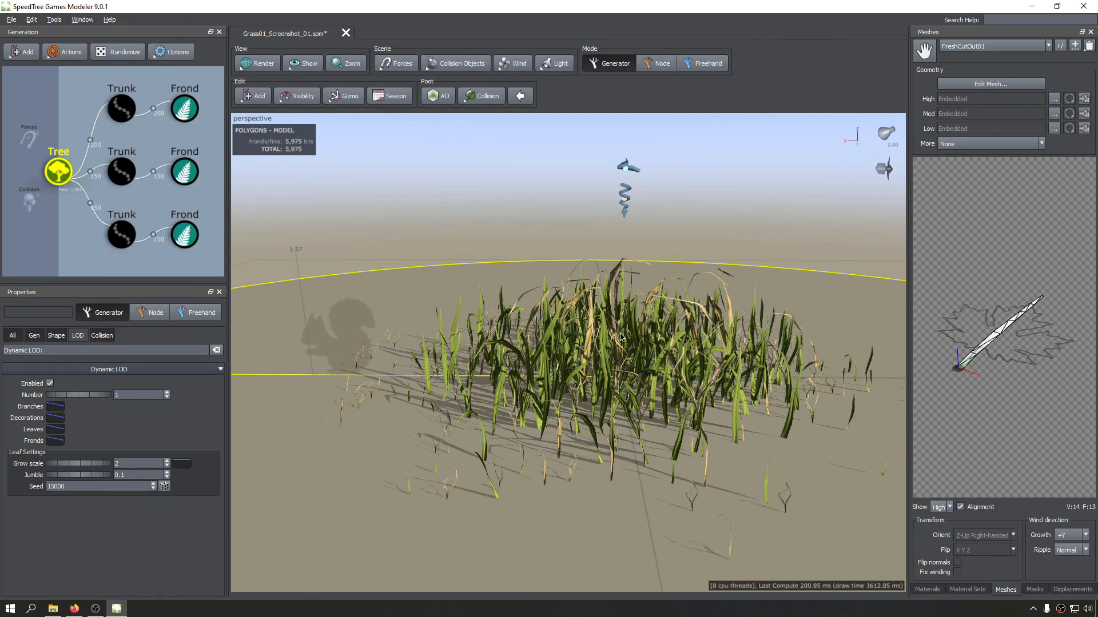
left_click_drag(589, 347, 562, 336)
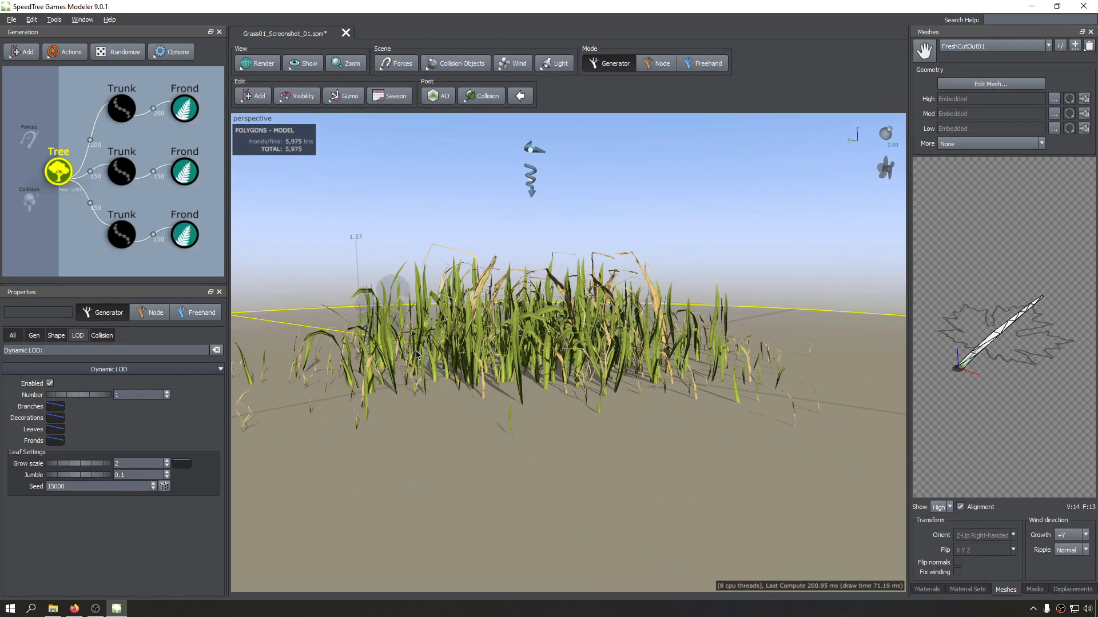
left_click_drag(416, 355, 462, 377)
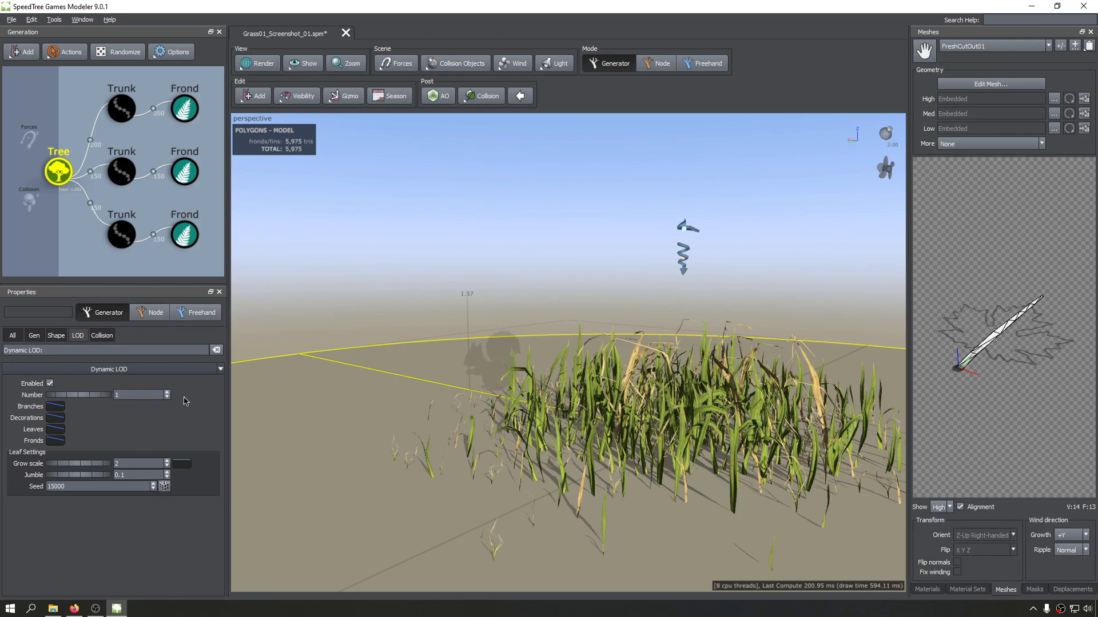
key("space")
key("space")
left_click(143, 394)
type("3")
key("Return")
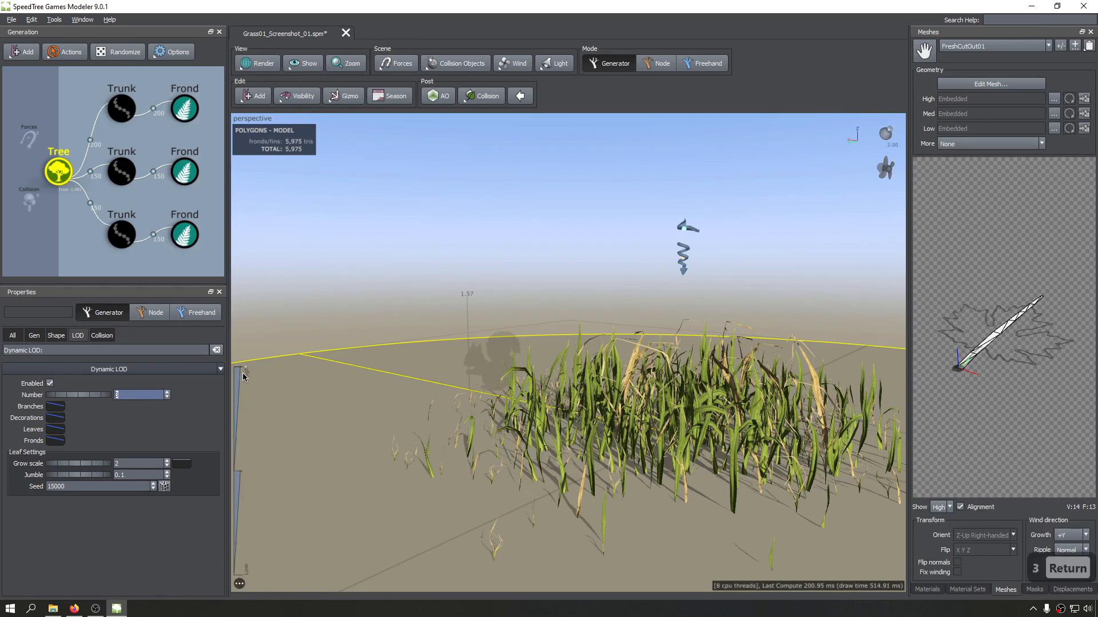
middle_click_drag(241, 373, 245, 376)
mouse_move(339, 383)
left_mouse_down()
mouse_move(466, 380)
mouse_move(482, 404)
left_mouse_up()
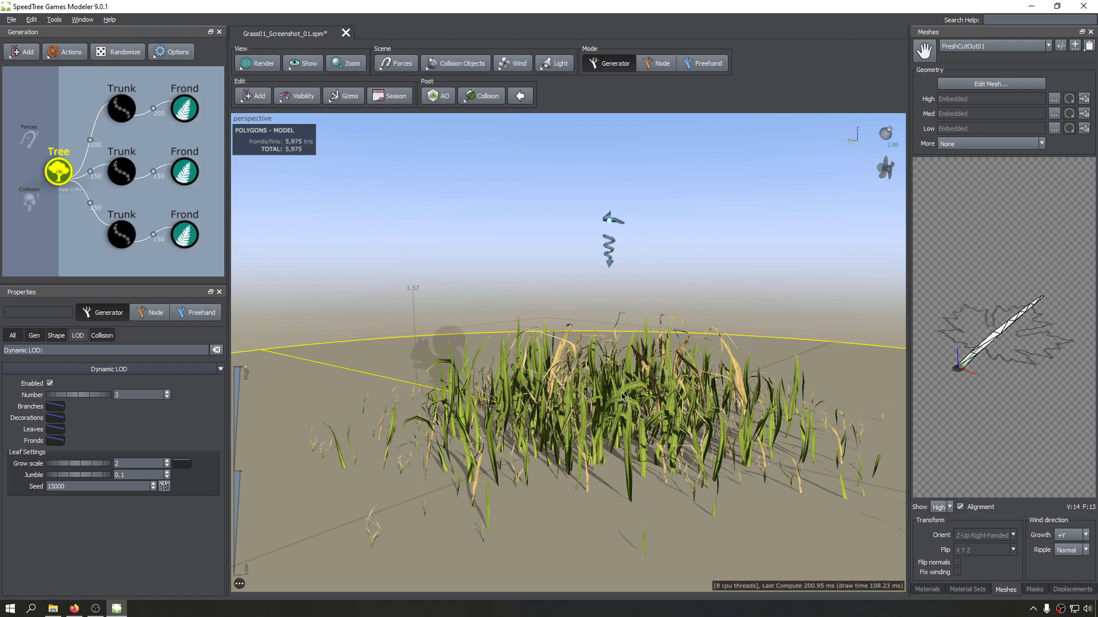
Step: Preview the grass at its lowest LOD and view it from far away
middle_click_drag(619, 393, 607, 395)
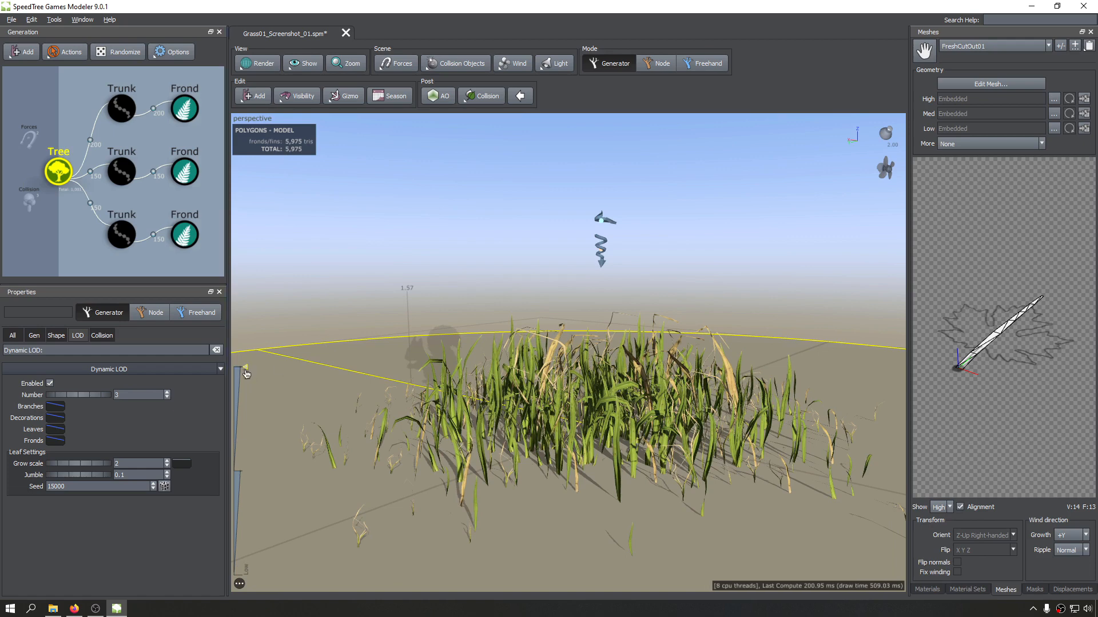
left_click_drag(247, 380, 344, 595)
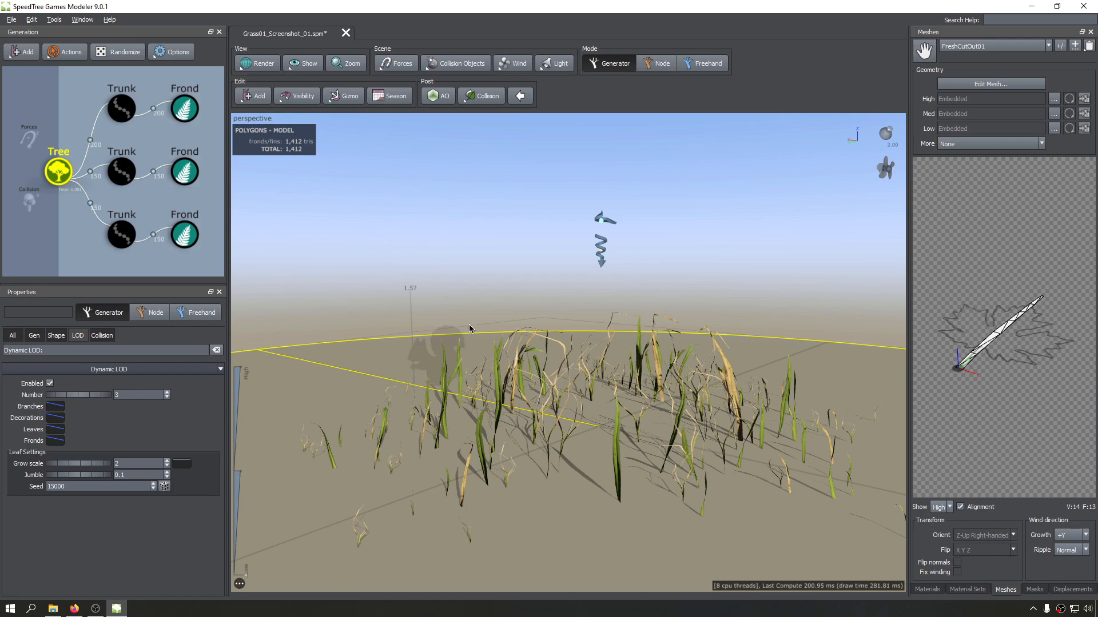
left_click_drag(471, 328, 614, 396)
scroll(635, 391, "down", 8)
scroll(593, 393, "down", 4)
scroll(612, 359, "down", 4)
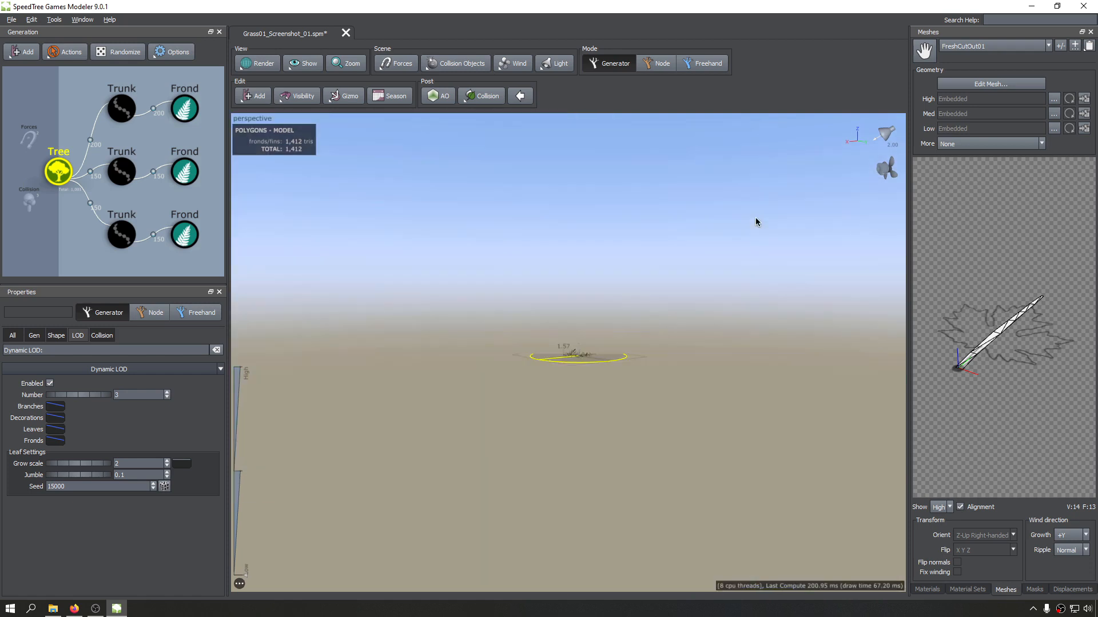
Step: Examine the remaining blades of the lowest-LOD grass clump from close range and several angles
scroll(577, 374, "up", 5)
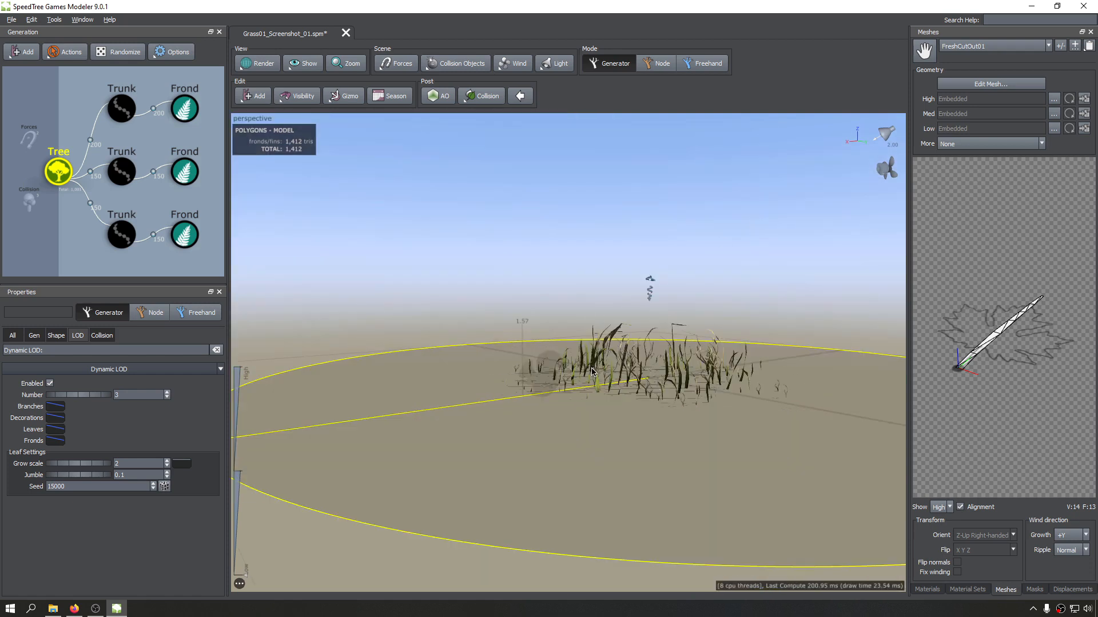
left_click_drag(695, 346, 617, 367)
scroll(624, 382, "up", 5)
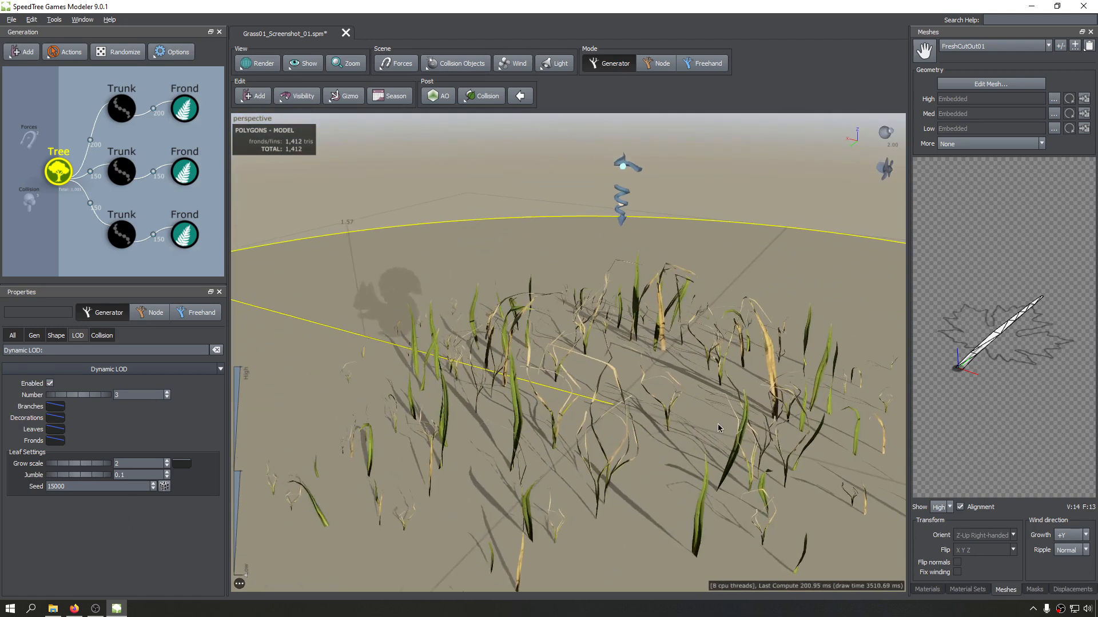
mouse_move(673, 372)
left_mouse_down()
mouse_move(647, 341)
mouse_move(654, 365)
left_mouse_up()
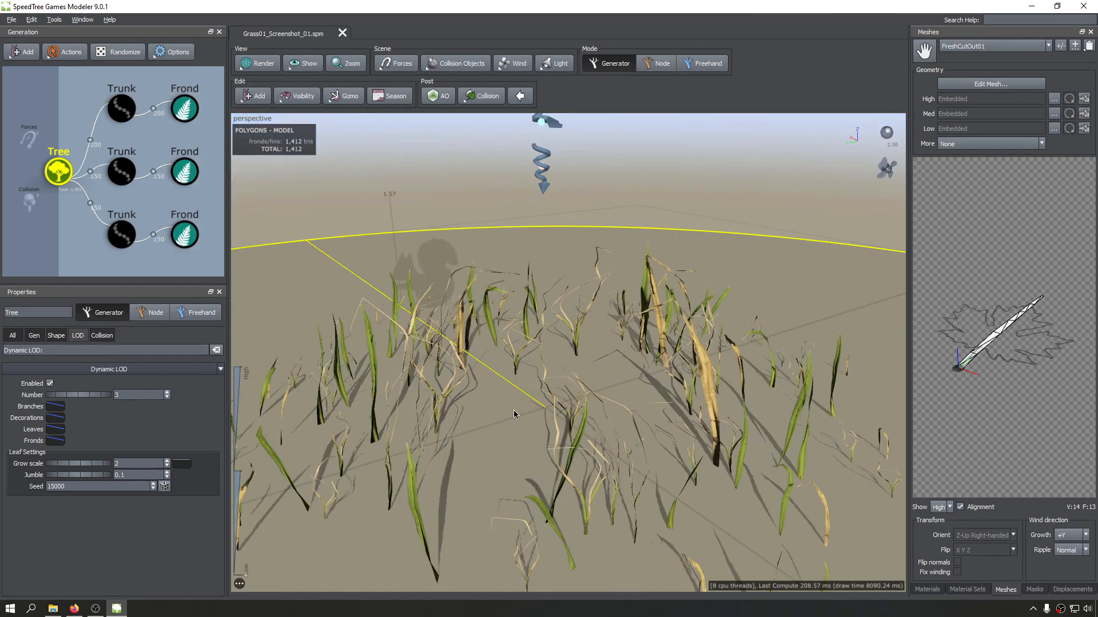
left_click_drag(396, 464, 358, 519)
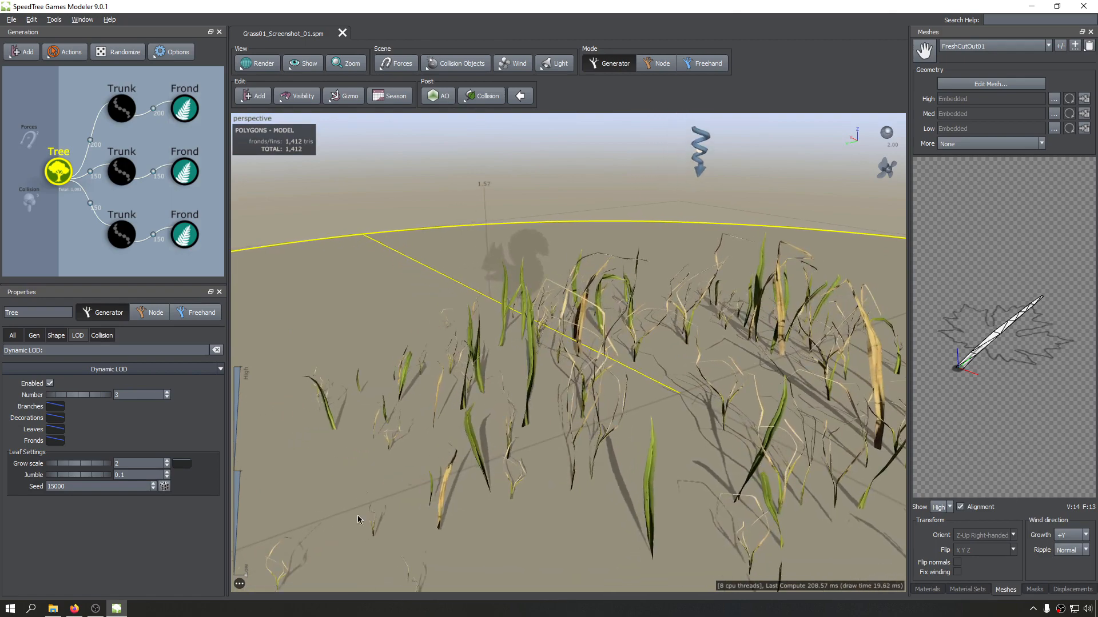
Step: Return the LOD preview to its highest level and use the current close-up view as the Close screen area
left_click_drag(243, 566, 355, 151)
middle_click_drag(250, 341, 254, 345)
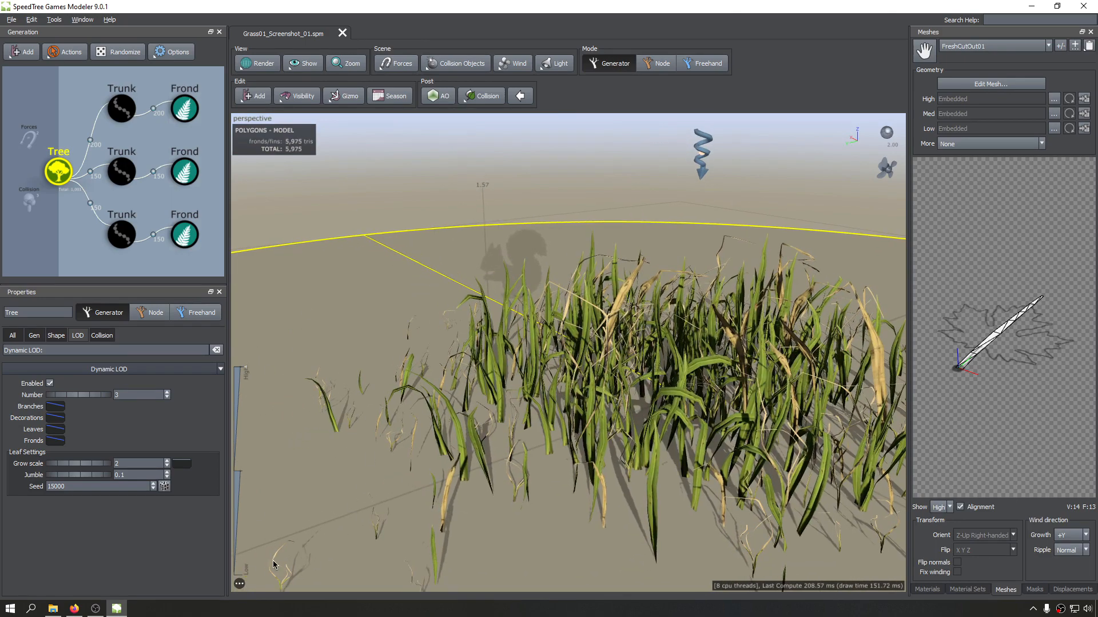
left_click(239, 584)
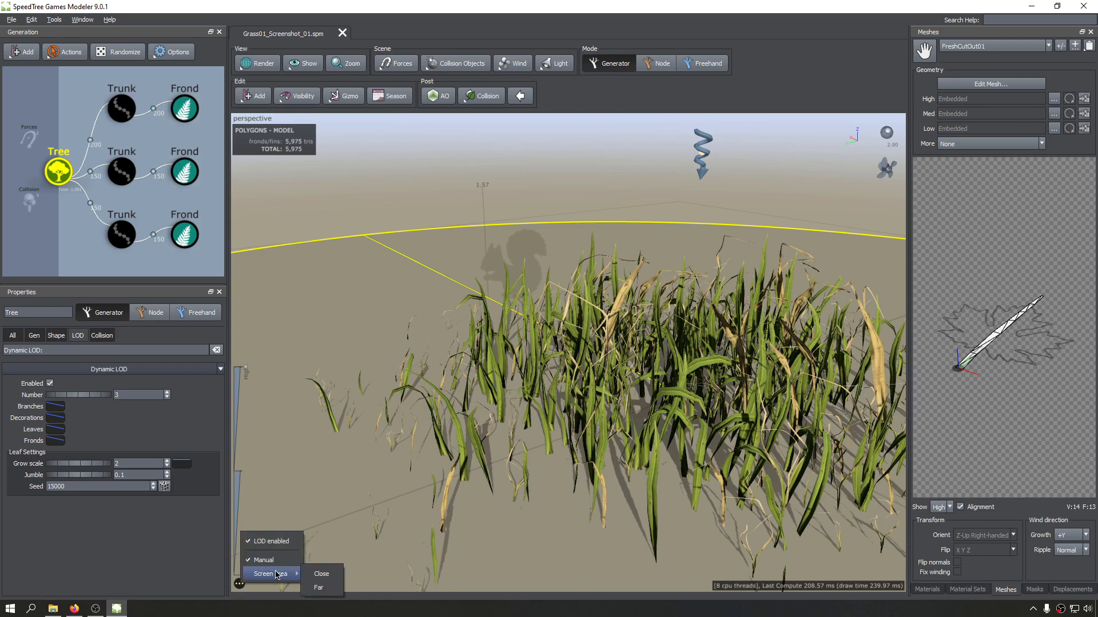
left_click(321, 574)
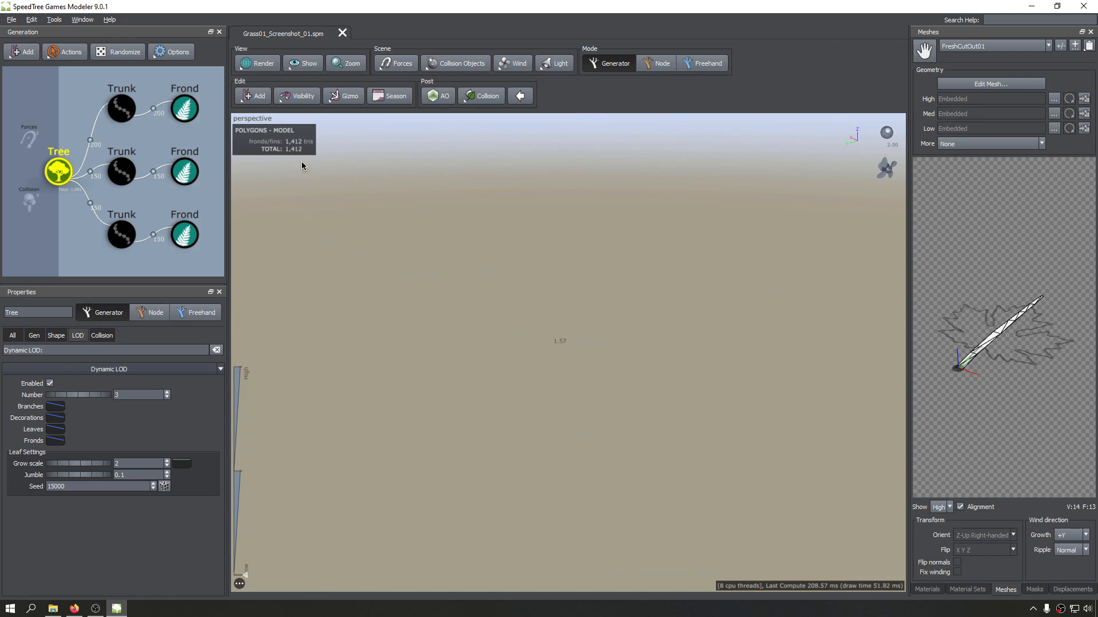
Step: Deselect the Tree generator and check how the grass LODs switch as the viewing distance changes
left_click(629, 239)
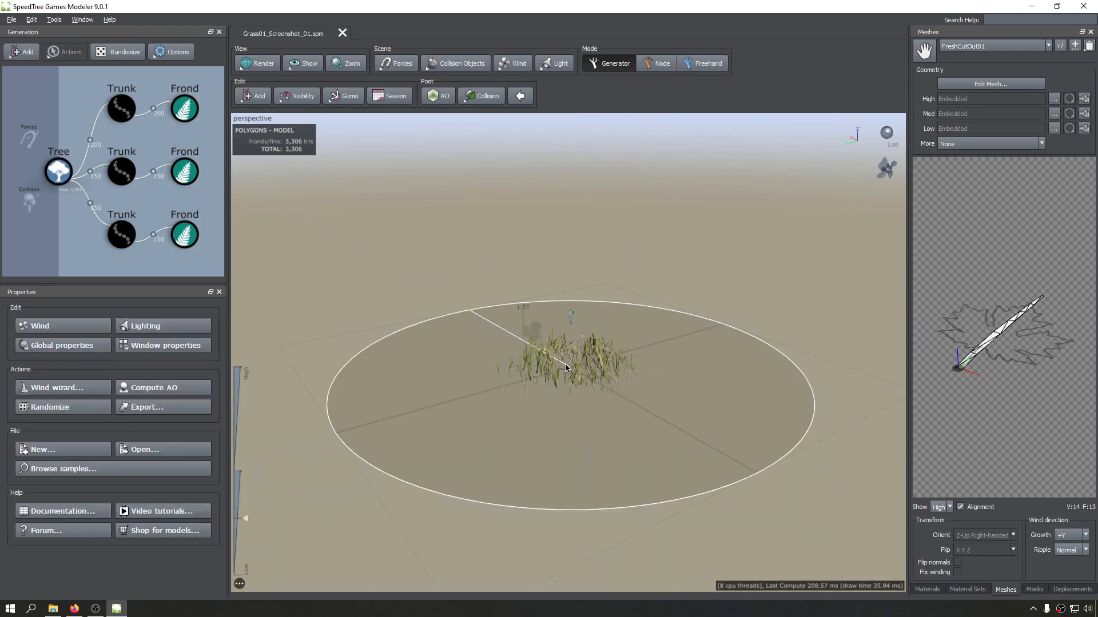
scroll(571, 360, "up", 5)
scroll(566, 426, "down", 8)
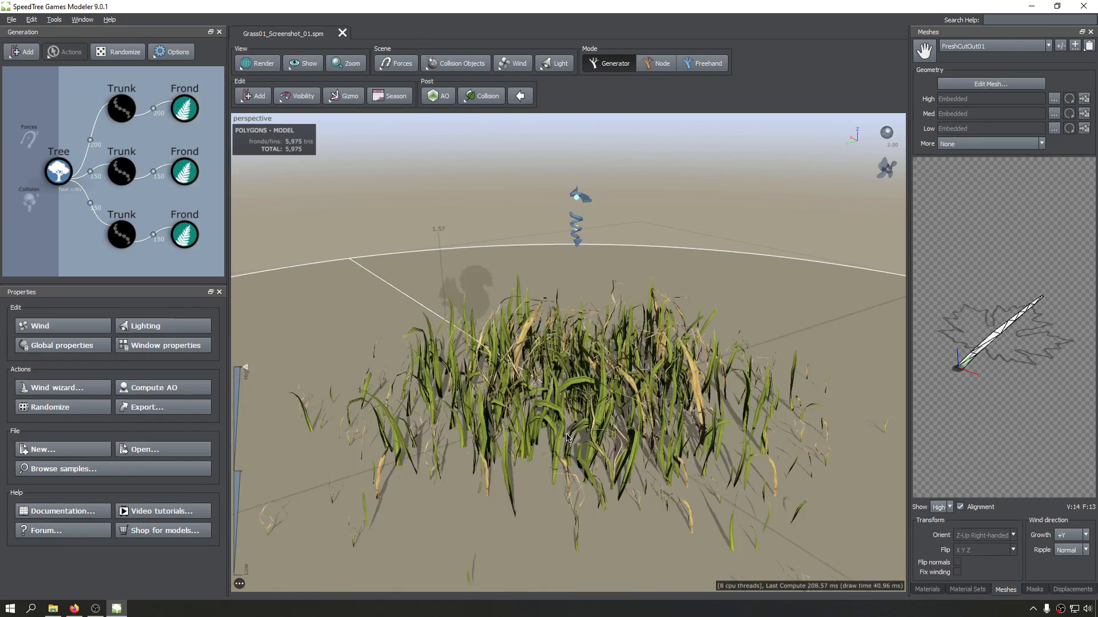
scroll(546, 392, "down", 5)
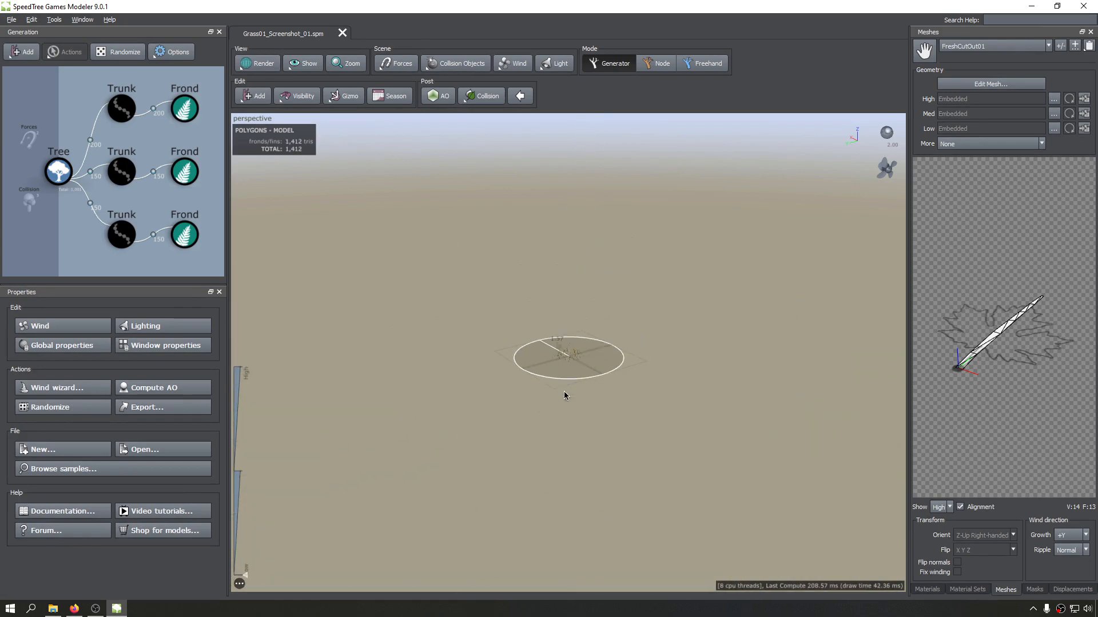
scroll(583, 382, "up", 10)
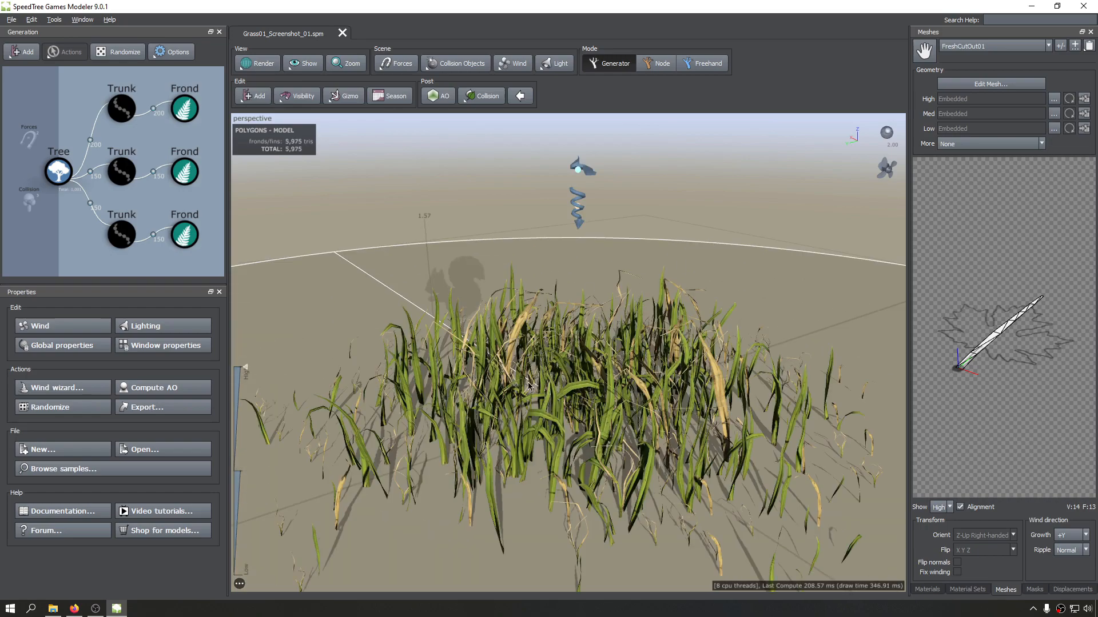
left_click_drag(574, 399, 621, 355)
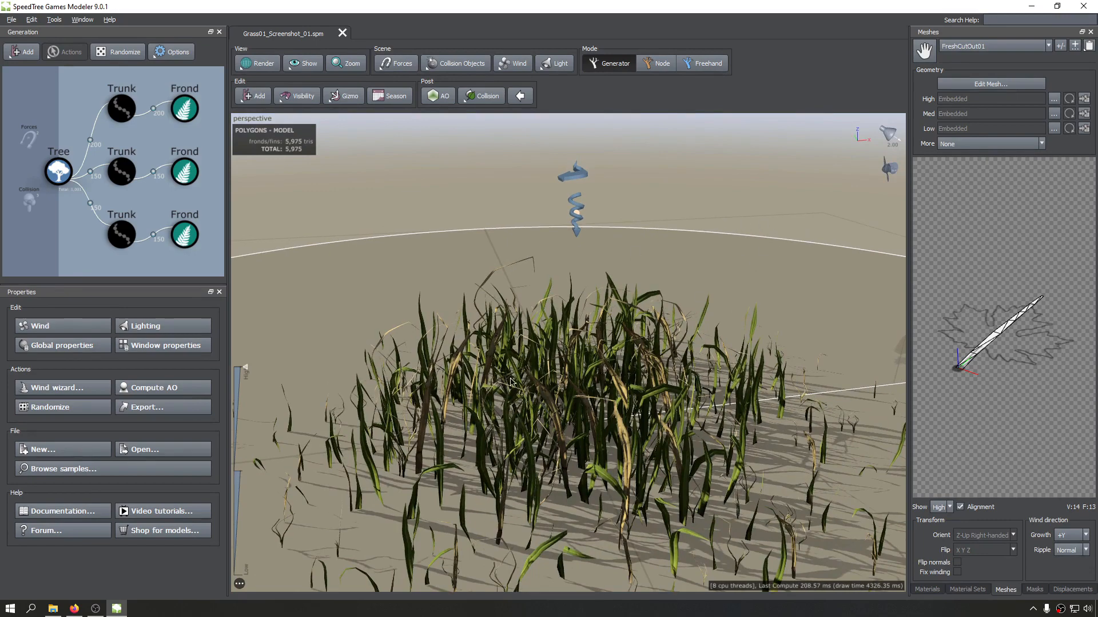
left_click_drag(586, 394, 530, 422)
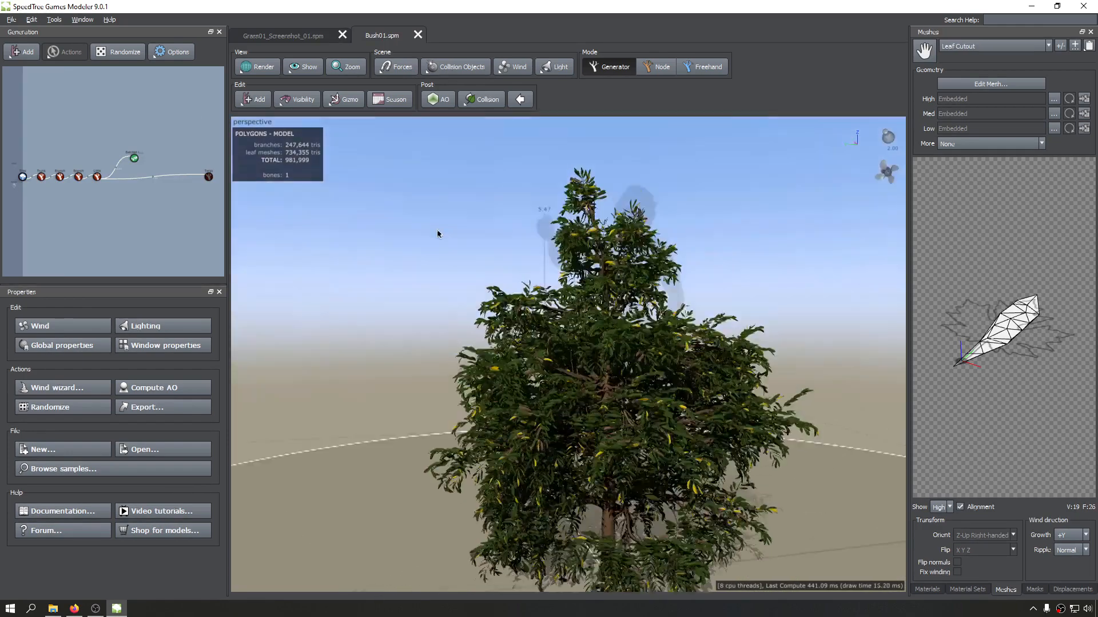
Step: Examine the Bush01 model from several angles and distances
left_click_drag(437, 235, 437, 350)
scroll(437, 350, "down", 3)
scroll(571, 369, "up", 10)
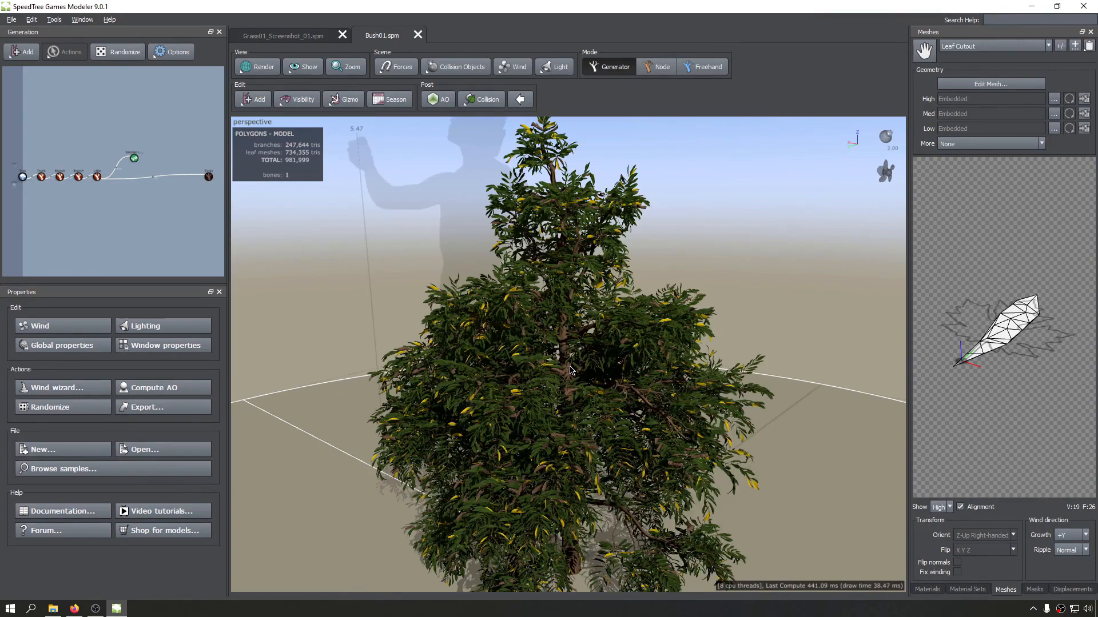
scroll(522, 375, "down", 8)
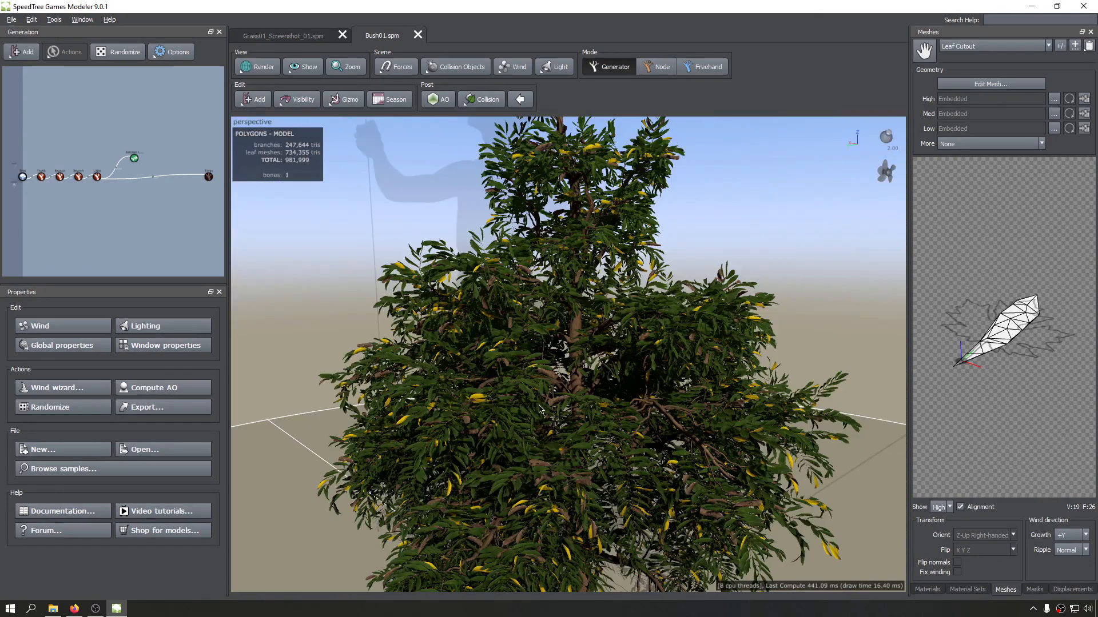
scroll(539, 409, "down", 5)
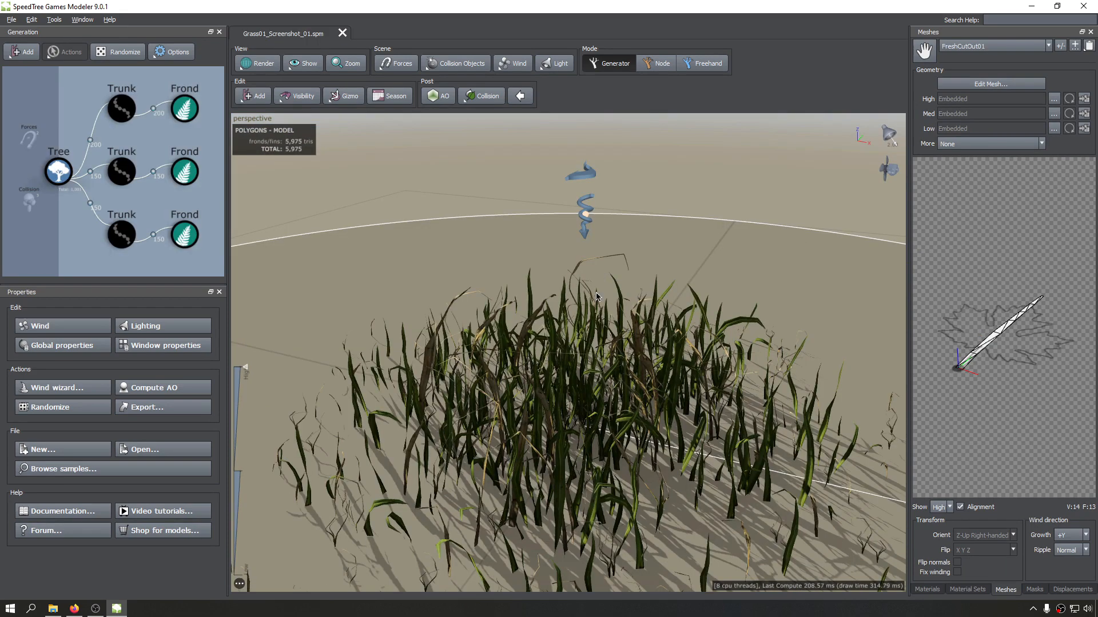
Step: Examine the highest-LOD grass clump of Grass01_Screenshot_01 up close from different angles
scroll(624, 340, "up", 2)
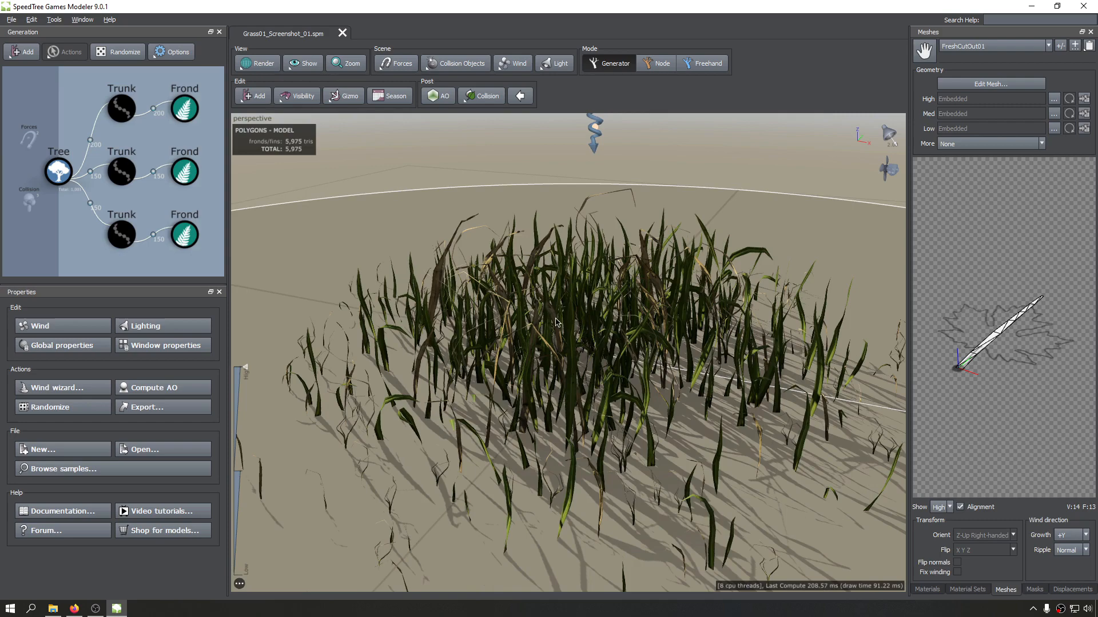
left_click_drag(556, 322, 513, 384)
scroll(571, 381, "up", 5)
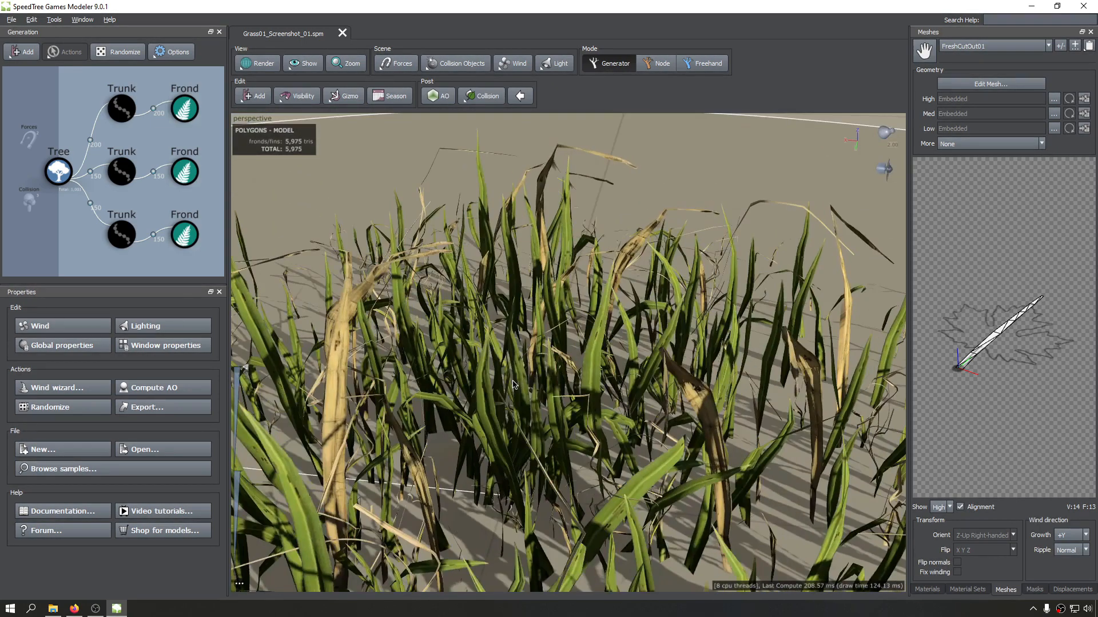
scroll(513, 384, "down", 5)
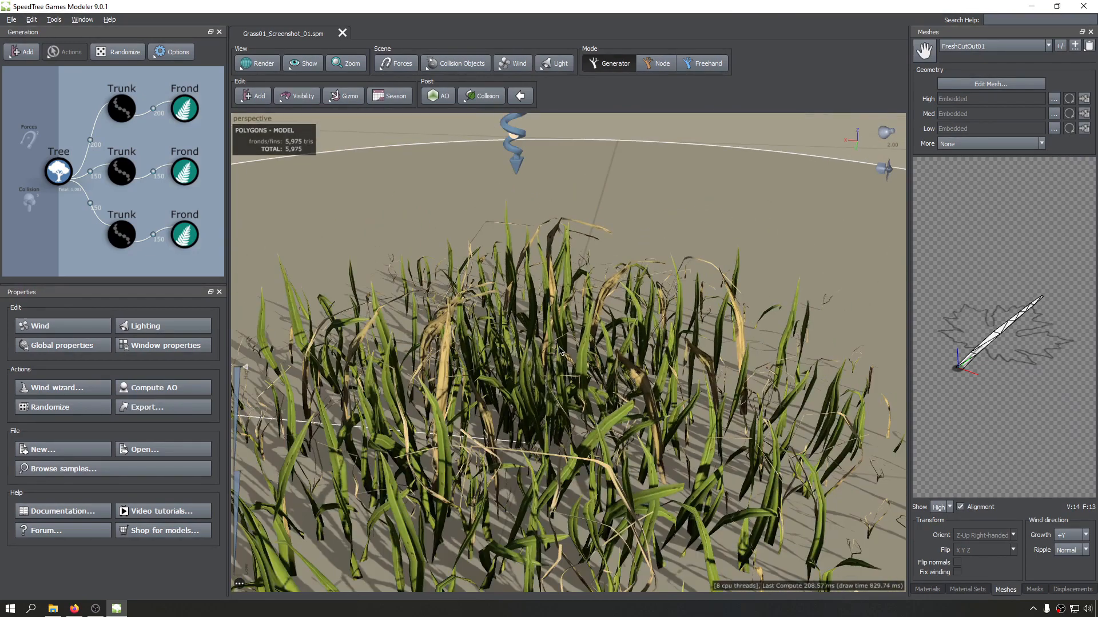
scroll(573, 340, "up", 2)
left_click_drag(573, 340, 492, 351)
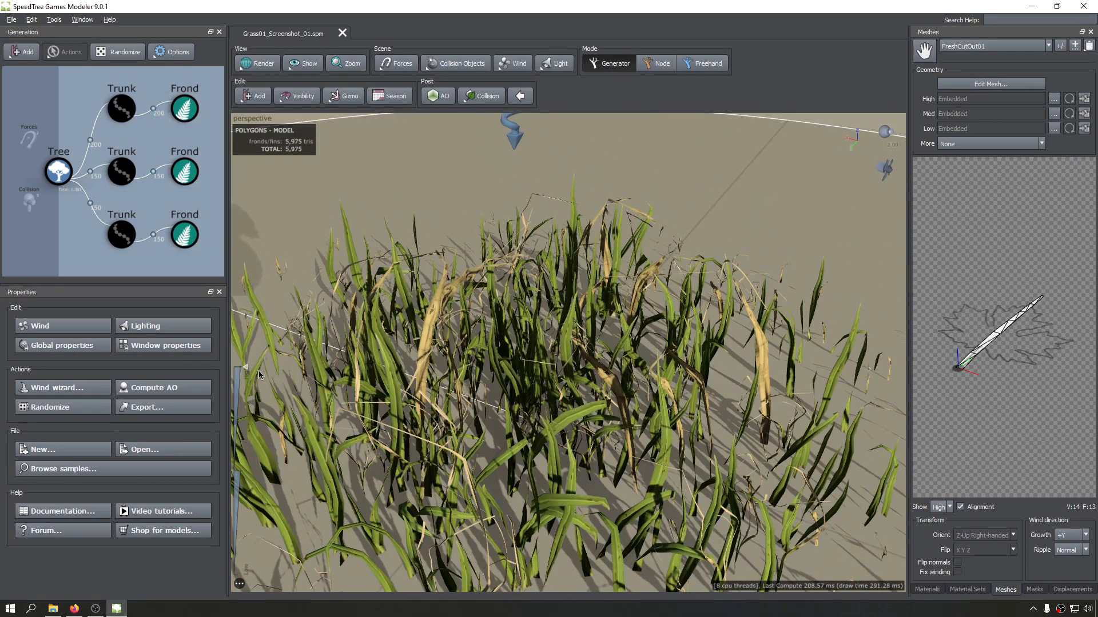
Step: Toggle the Manual LOD option and hold the grass preview at its highest level
left_click_drag(248, 370, 267, 346)
middle_click_drag(420, 354, 494, 381)
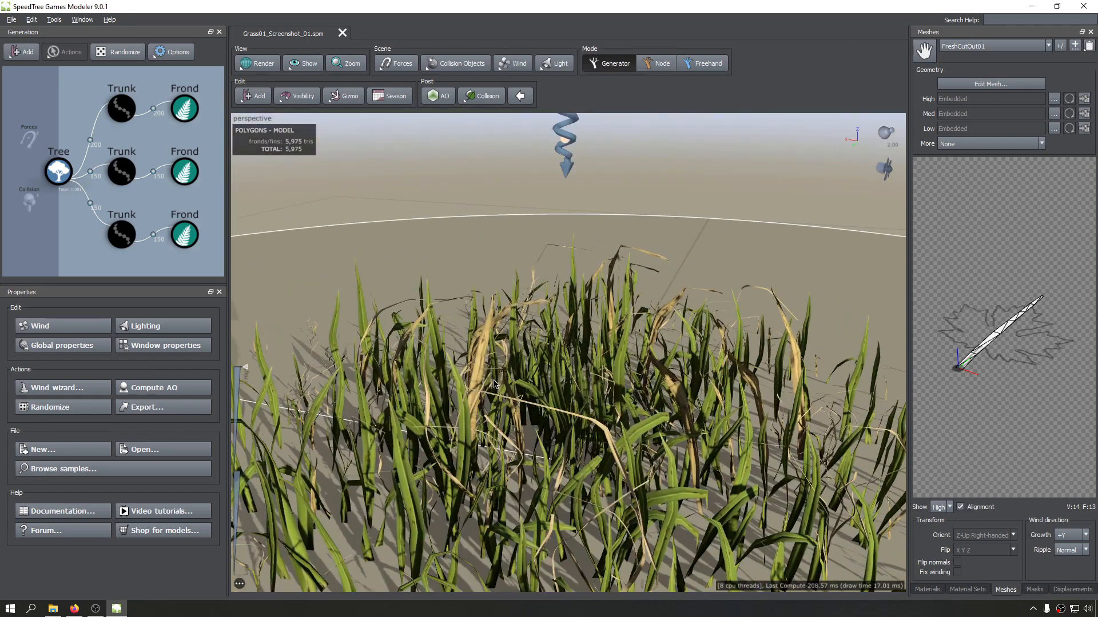
left_click(240, 584)
left_click(260, 559)
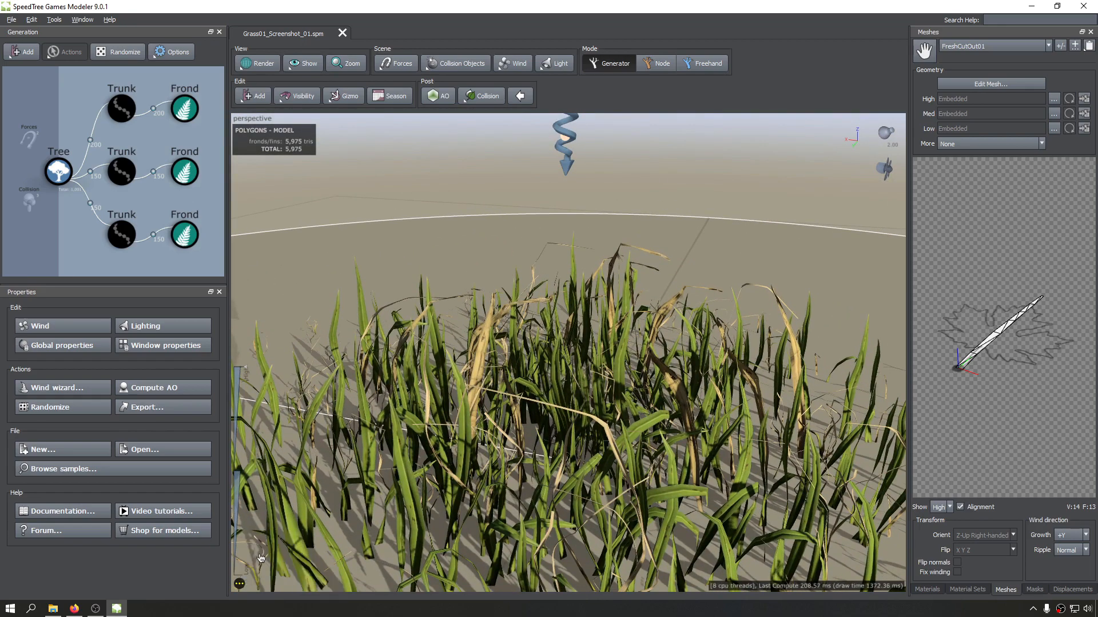
middle_click_drag(260, 558, 409, 503)
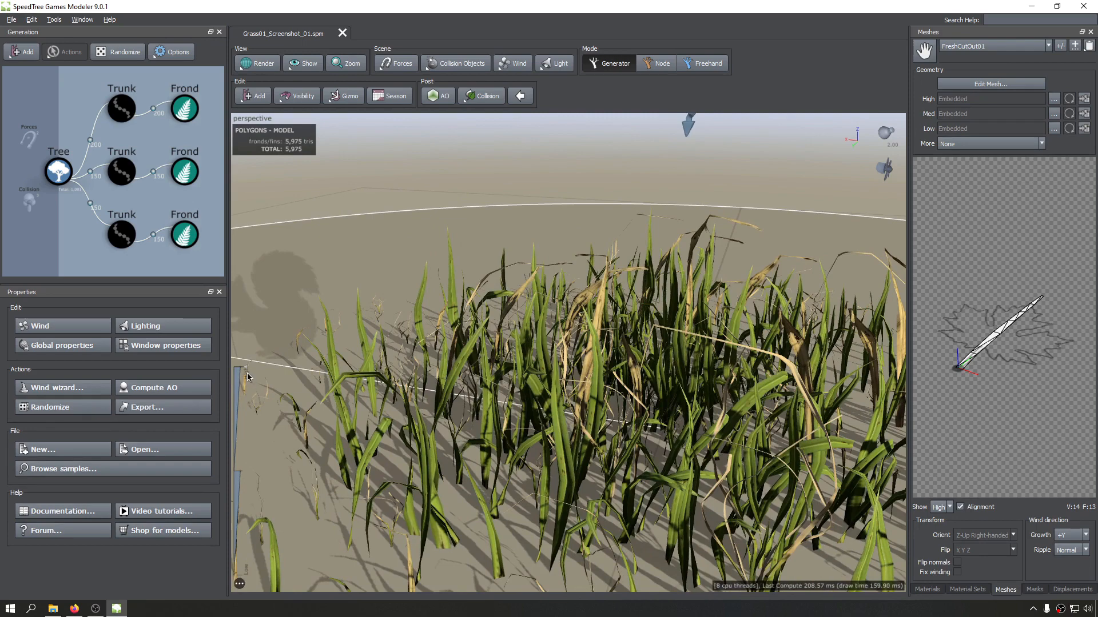
mouse_move(245, 374)
left_mouse_down()
mouse_move(239, 566)
mouse_move(246, 368)
left_mouse_up()
Step: Frame the whole grass clump from farther away and set this view as the Close LOD screen area
left_click_drag(572, 337, 512, 366)
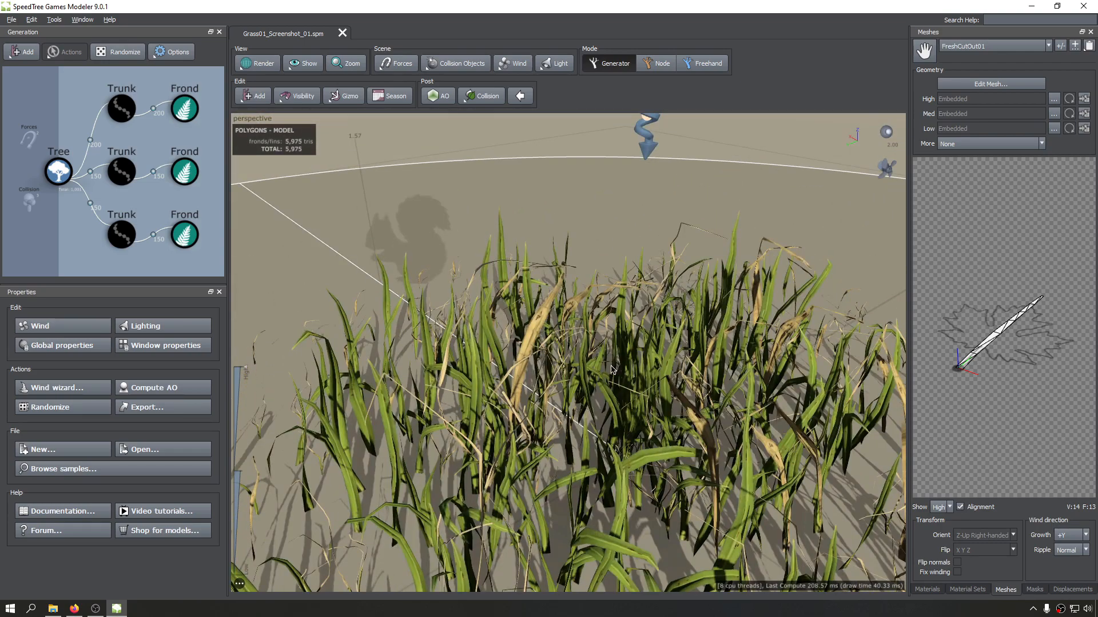
scroll(602, 371, "down", 2)
scroll(601, 371, "down", 4)
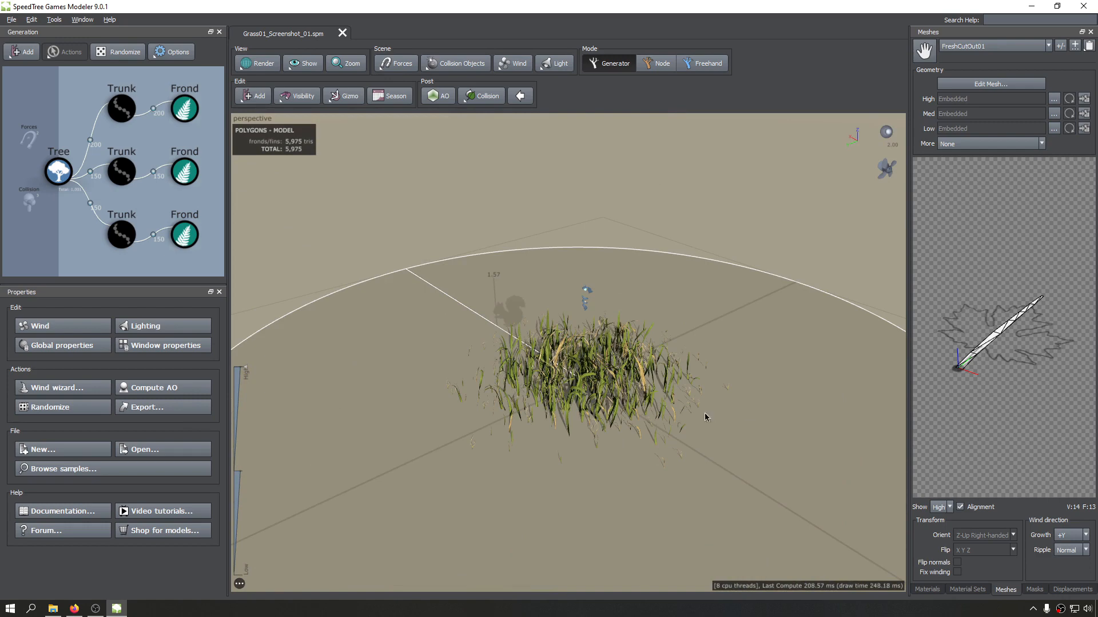
left_click_drag(618, 366, 561, 384)
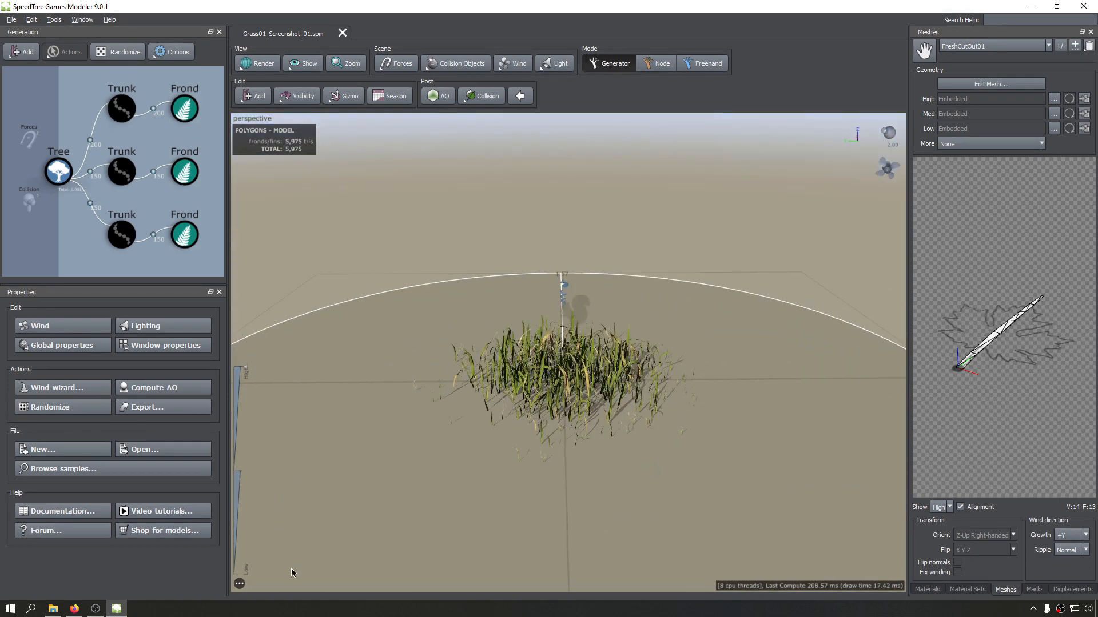
left_click(241, 583)
mouse_move(276, 575)
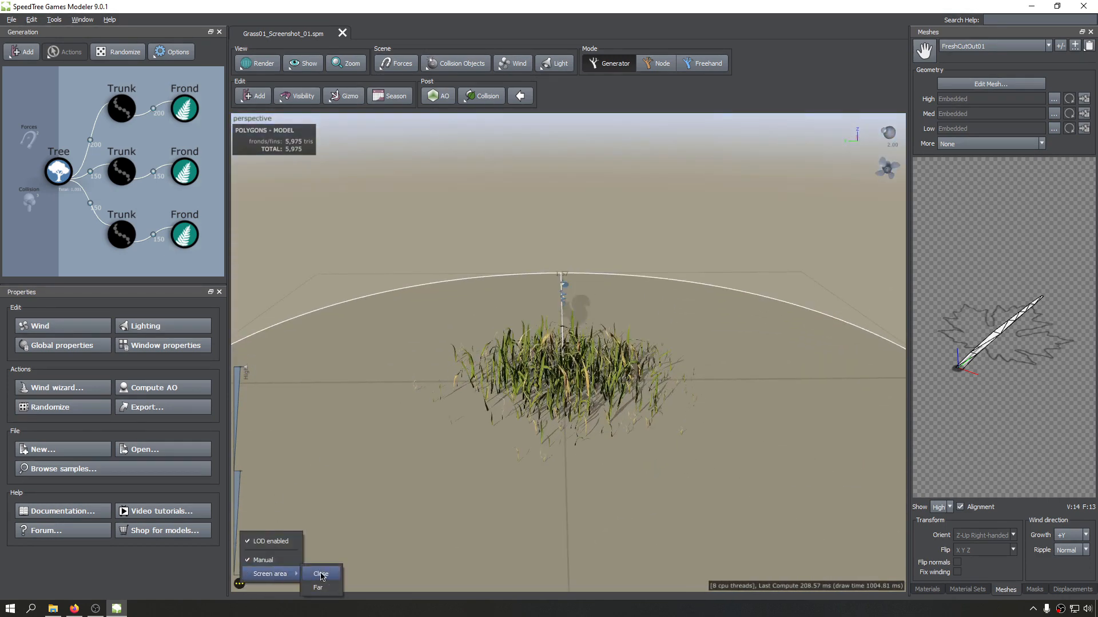
left_click(320, 574)
Step: Check the grass clump with the new Close screen area from near and medium distances
scroll(527, 334, "up", 6)
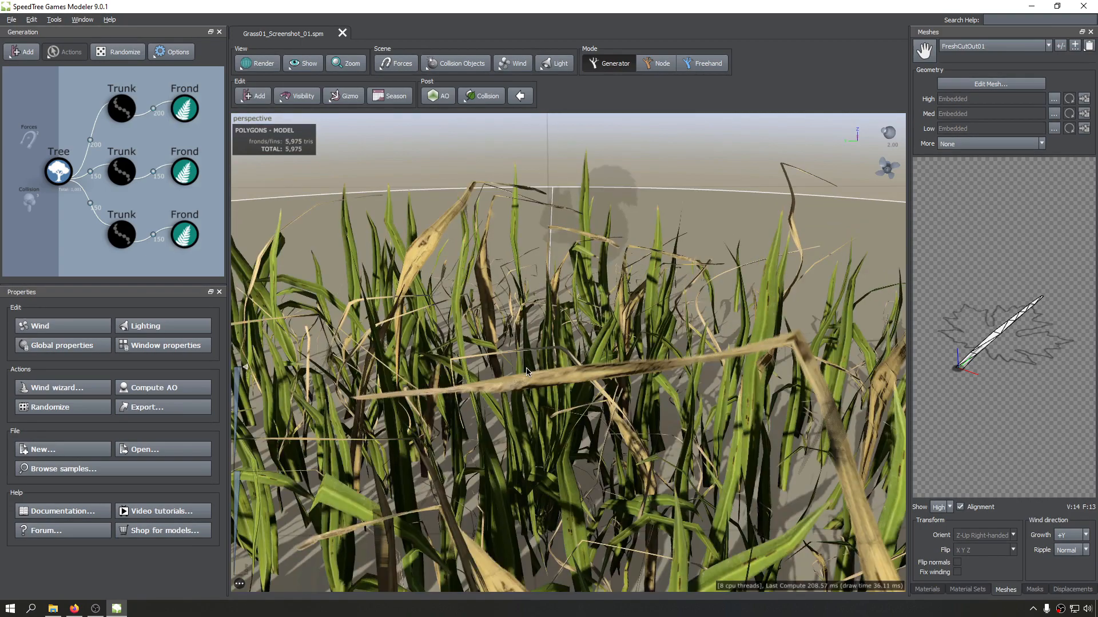
scroll(525, 369, "down", 3)
left_click_drag(524, 370, 580, 362)
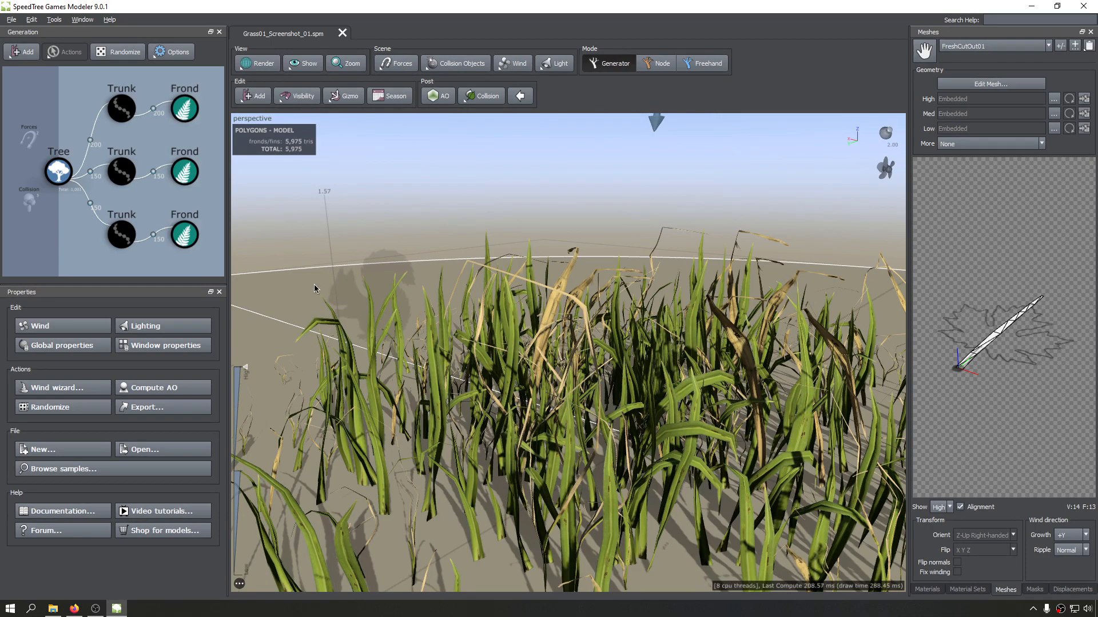
scroll(495, 327, "down", 5)
left_click_drag(495, 299, 436, 328)
left_click_drag(502, 285, 578, 257)
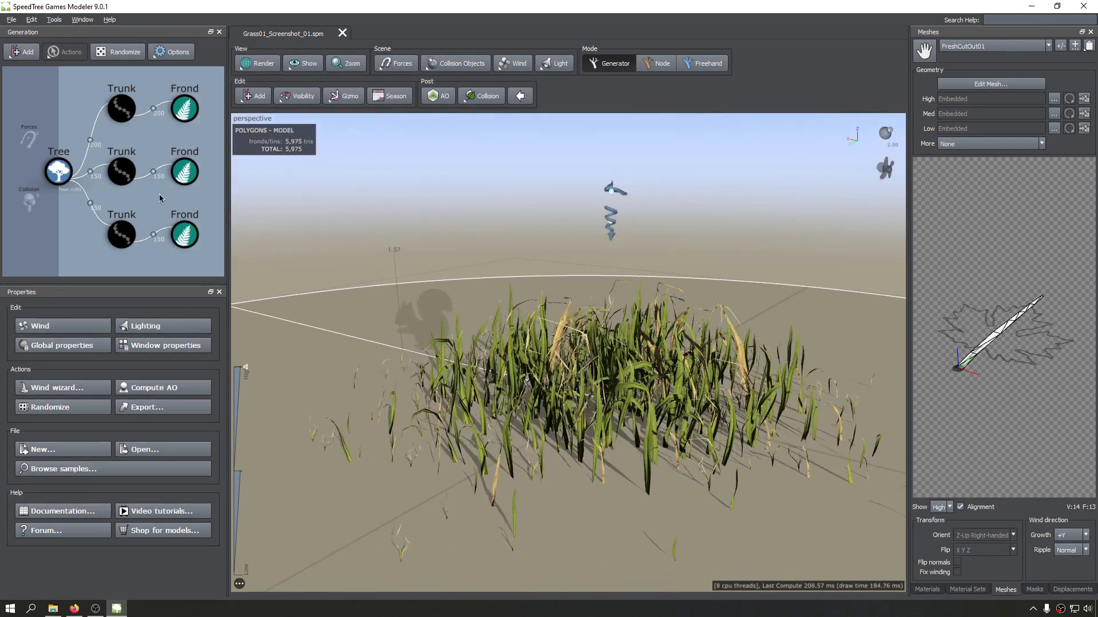
Step: Select the Tree generator to review its Dynamic LOD settings
left_click(56, 181)
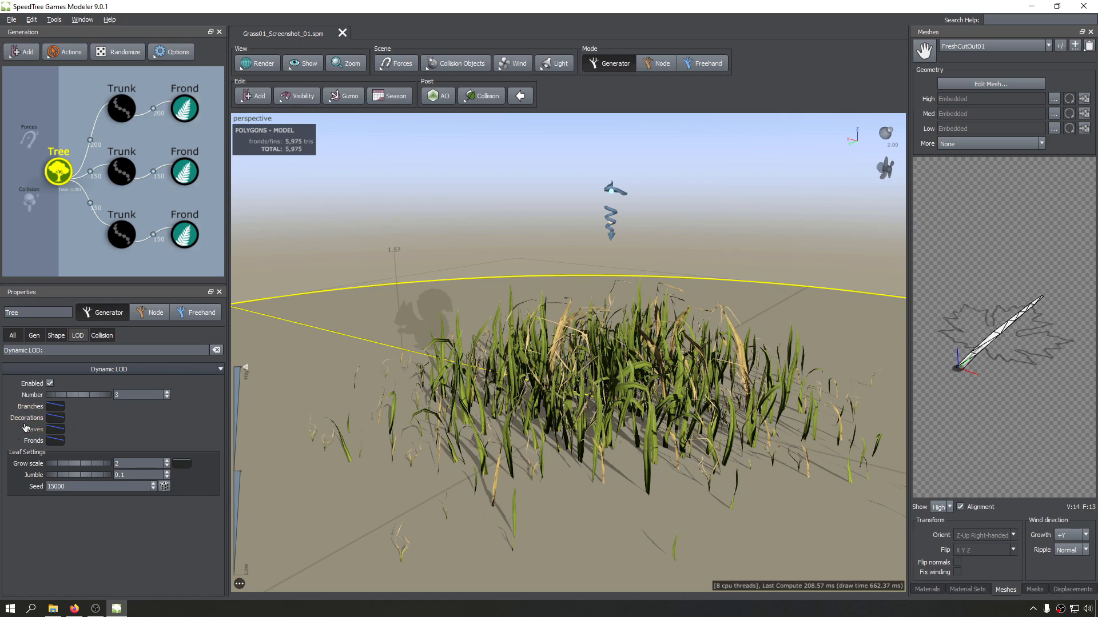
middle_click_drag(742, 395, 709, 382)
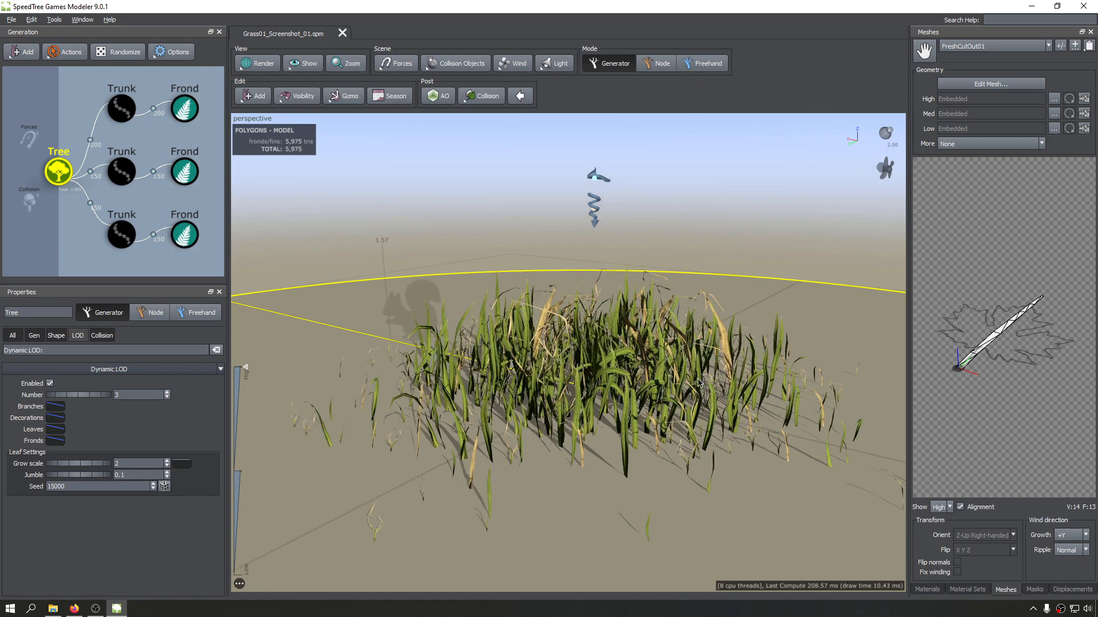
Step: Lower the end point of the Tree's Fronds Dynamic LOD curve to 0
scroll(660, 374, "down", 5)
left_click_drag(575, 361, 553, 361)
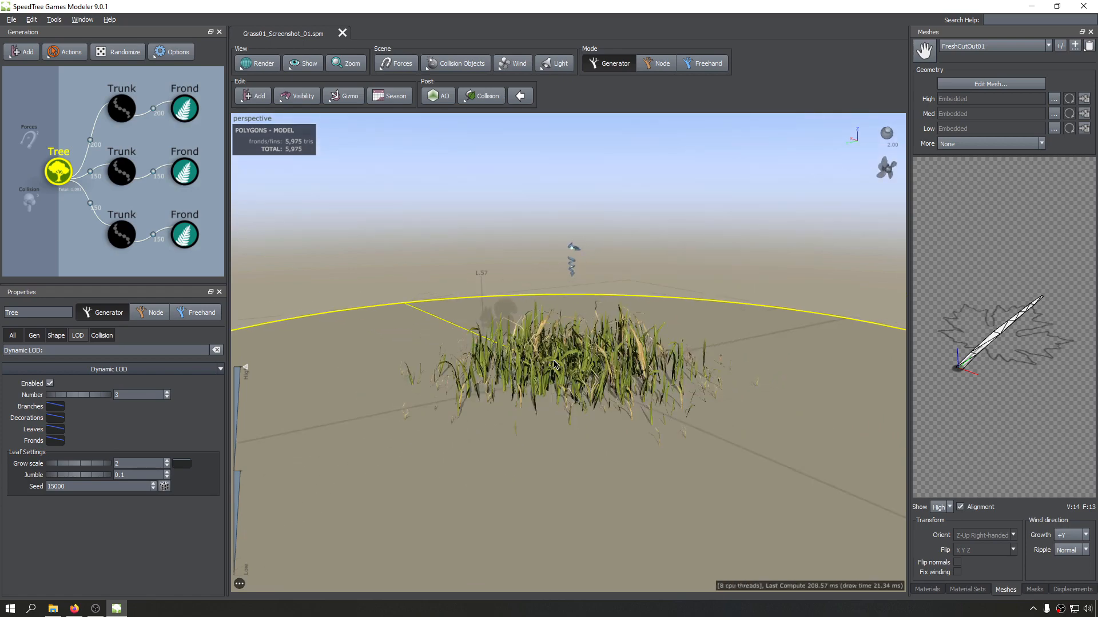
scroll(554, 361, "up", 8)
left_click(56, 441)
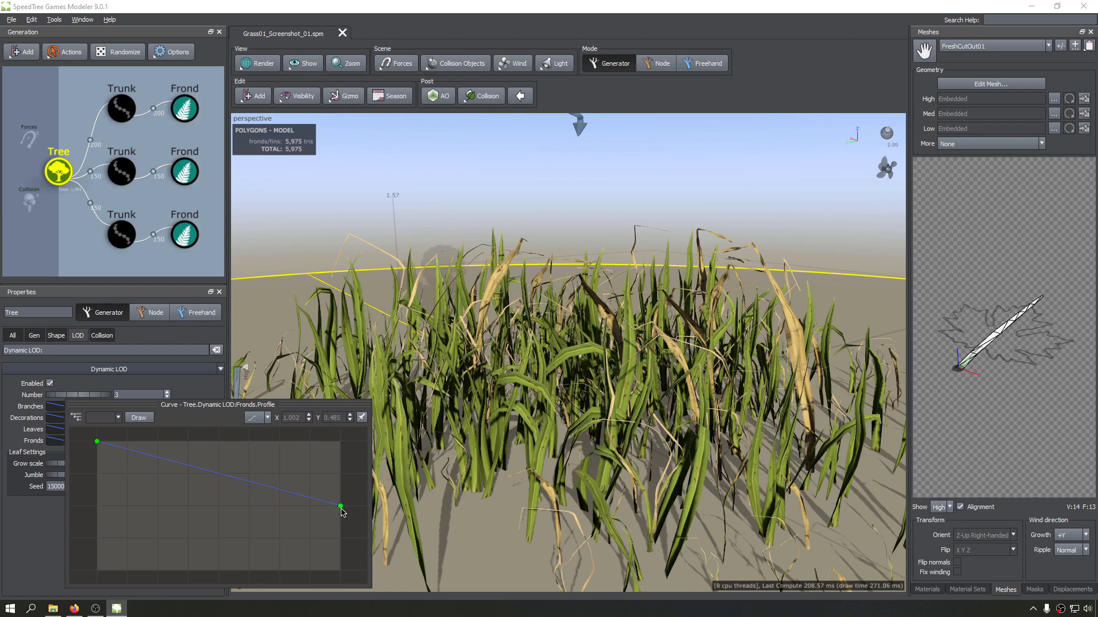
left_click_drag(342, 509, 343, 573)
Step: Examine the grass clump's LOD switching and polygon count from close up to far away
left_click_drag(588, 203, 590, 205)
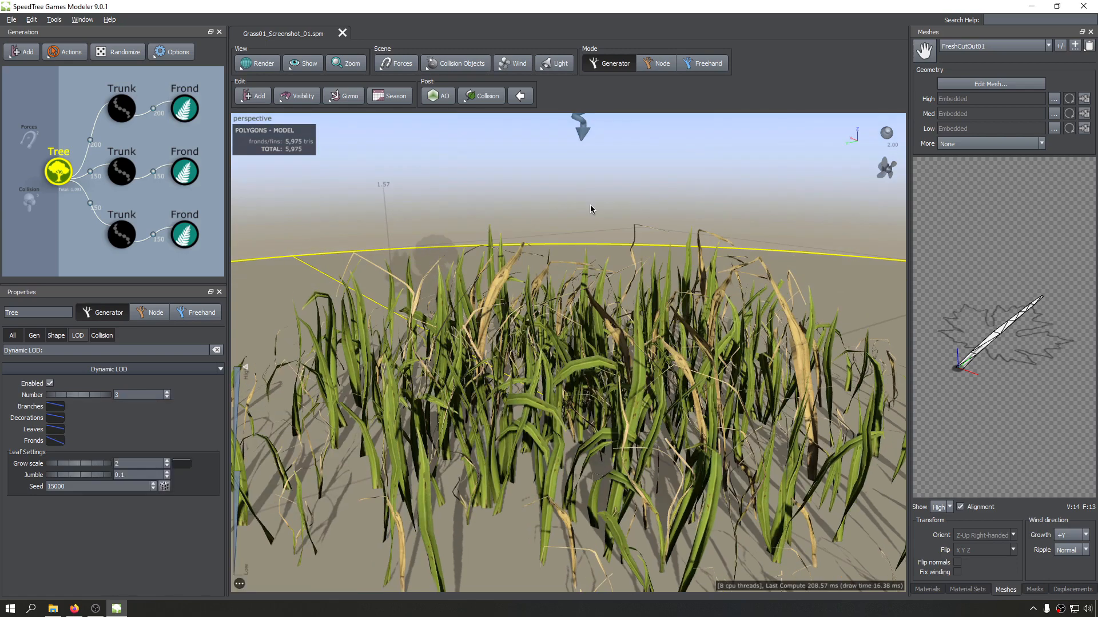
left_click_drag(285, 380, 348, 356)
scroll(446, 366, "up", 4)
scroll(446, 366, "down", 8)
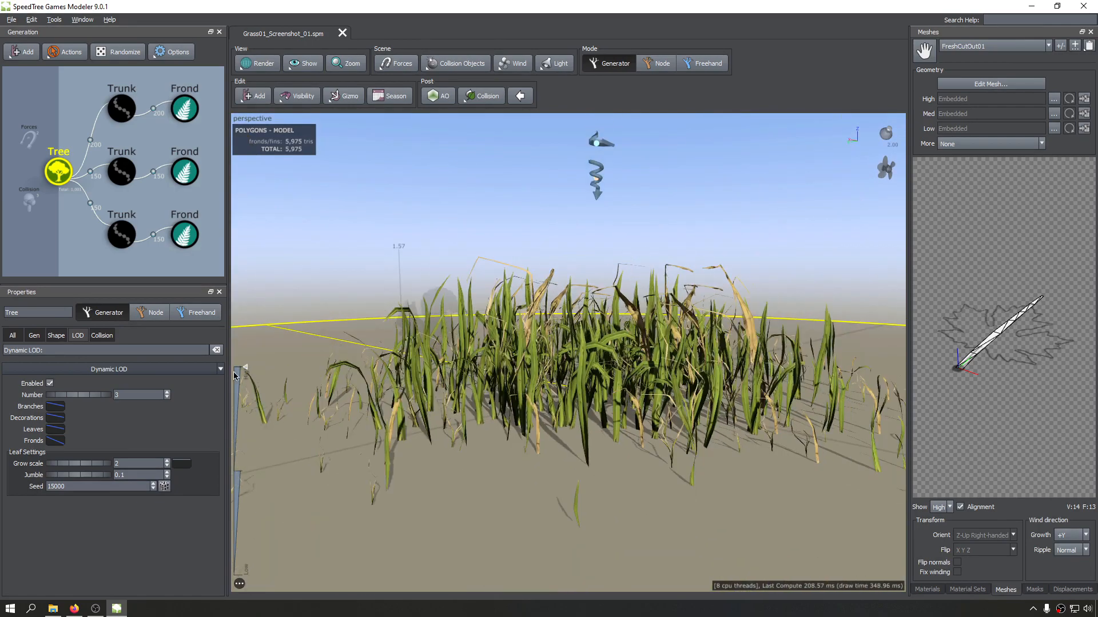
left_click_drag(497, 358, 521, 383)
scroll(521, 384, "down", 4)
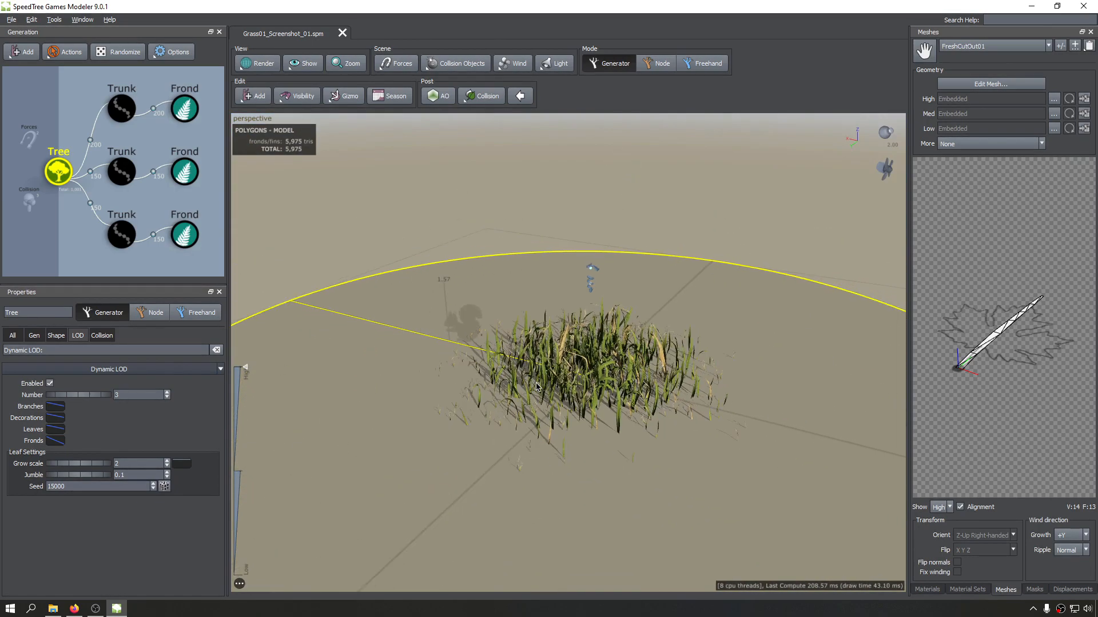
scroll(695, 349, "down", 3)
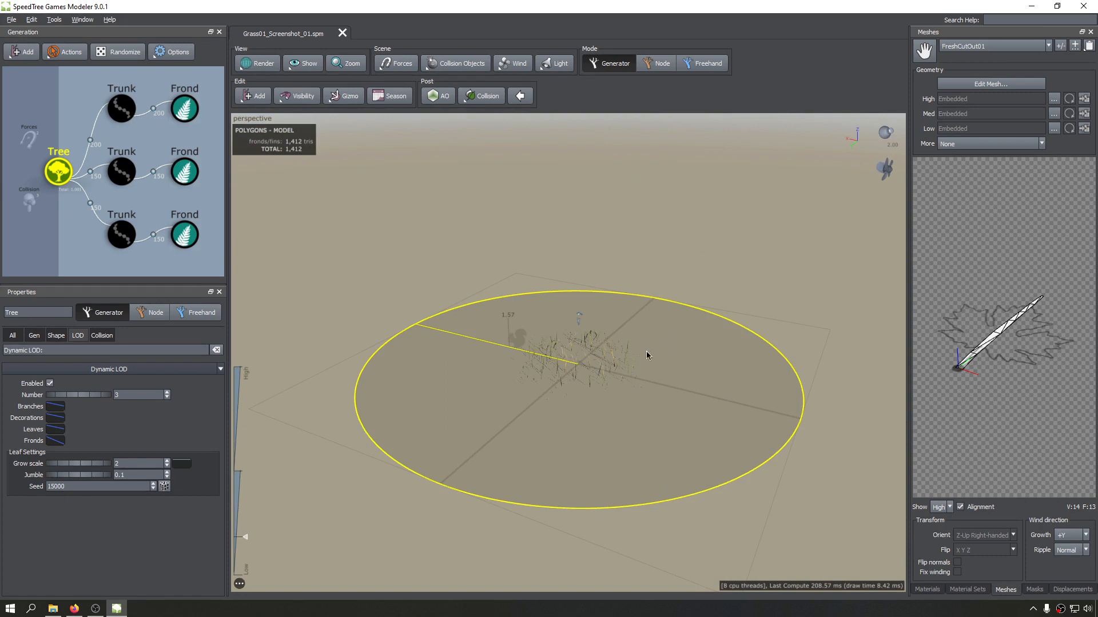
scroll(363, 530, "down", 3)
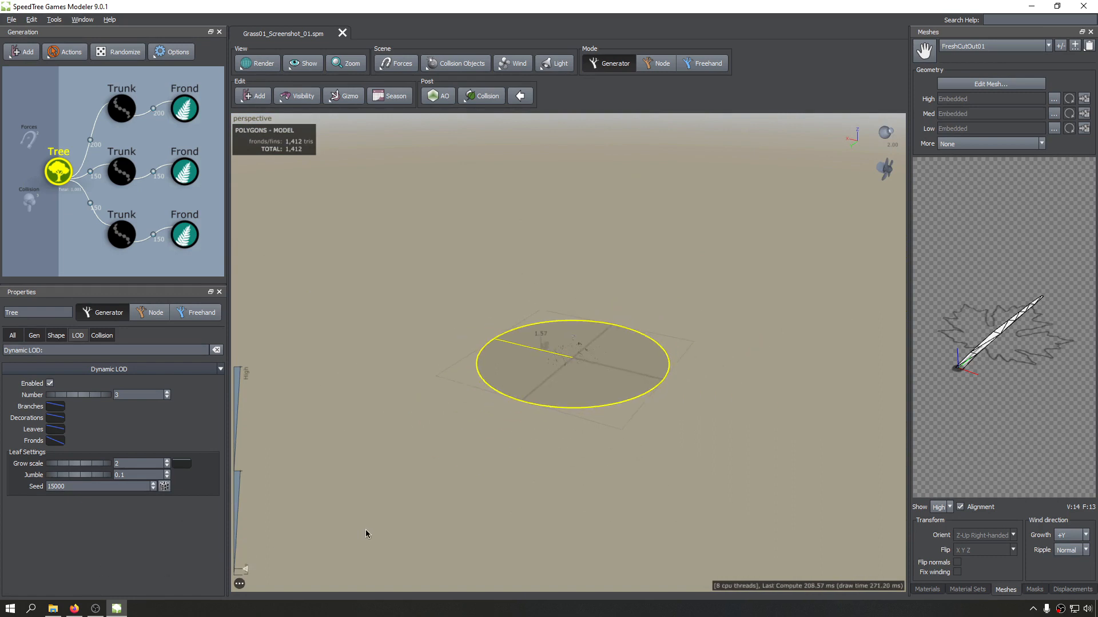
scroll(365, 530, "down", 3)
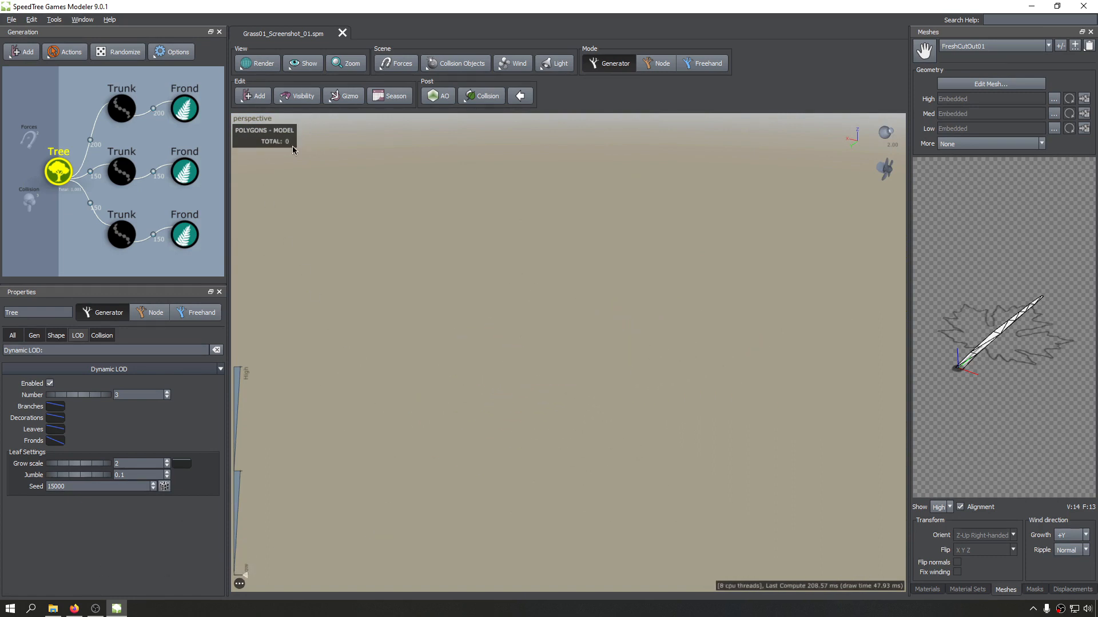
Step: Raise the end point of the Tree's Fronds Dynamic LOD curve to about 0.5
left_click(56, 440)
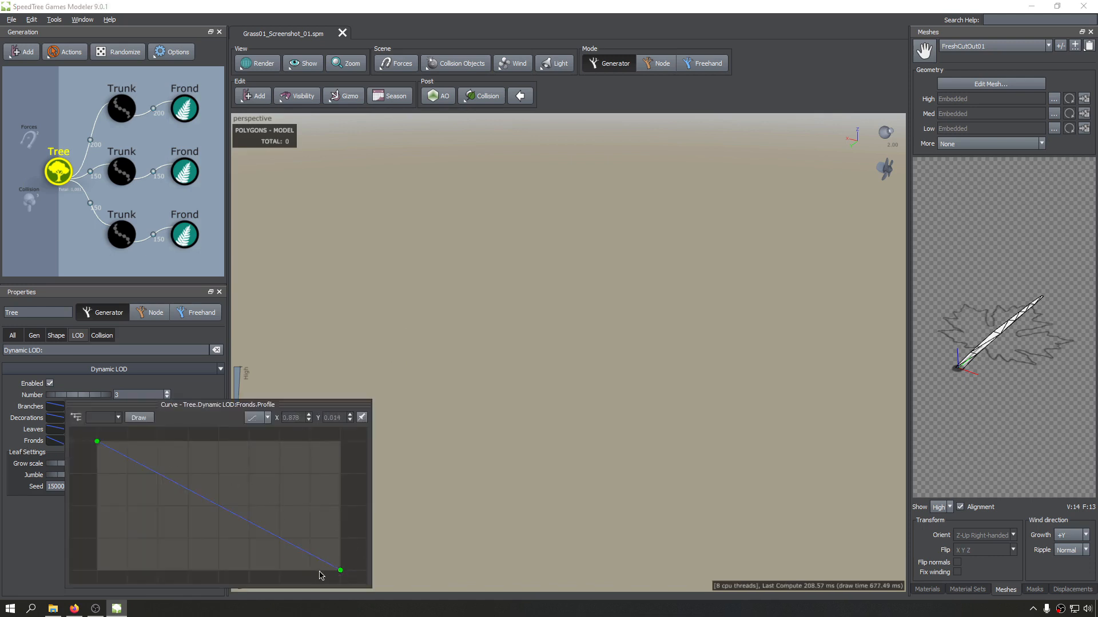
left_click(340, 570)
left_click_drag(341, 570, 340, 506)
left_click(574, 444)
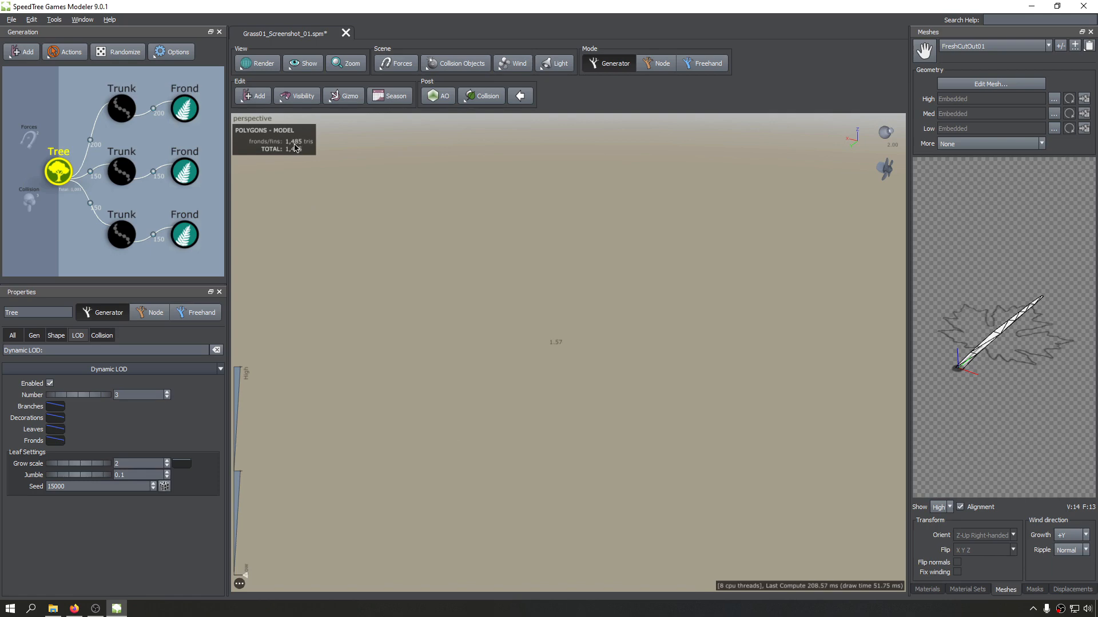
Step: Check the grass's LOD reduction from far to near and save the model as Grass01_Screenshot_02.spm
scroll(459, 348, "up", 2)
scroll(458, 348, "down", 3)
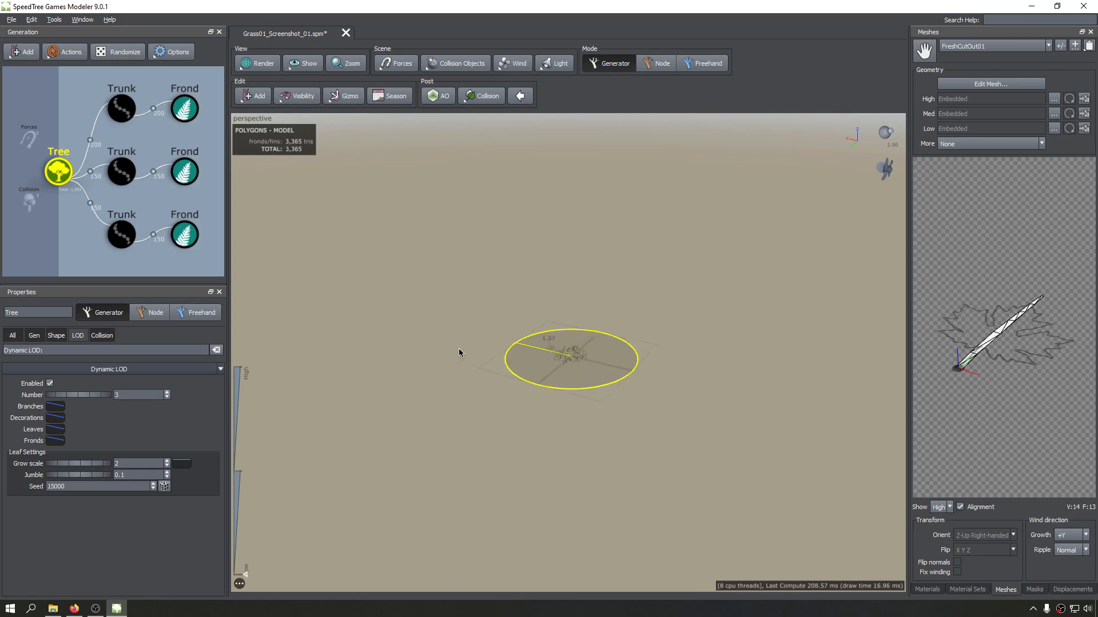
scroll(459, 348, "up", 2)
scroll(458, 349, "up", 5)
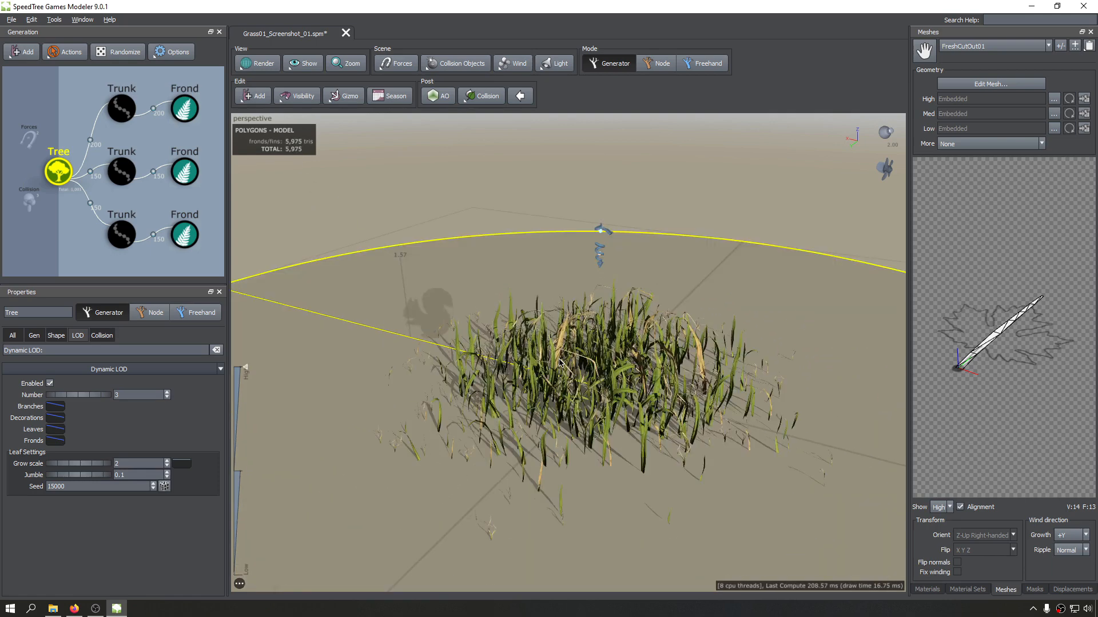
key("Return")
key("Return")
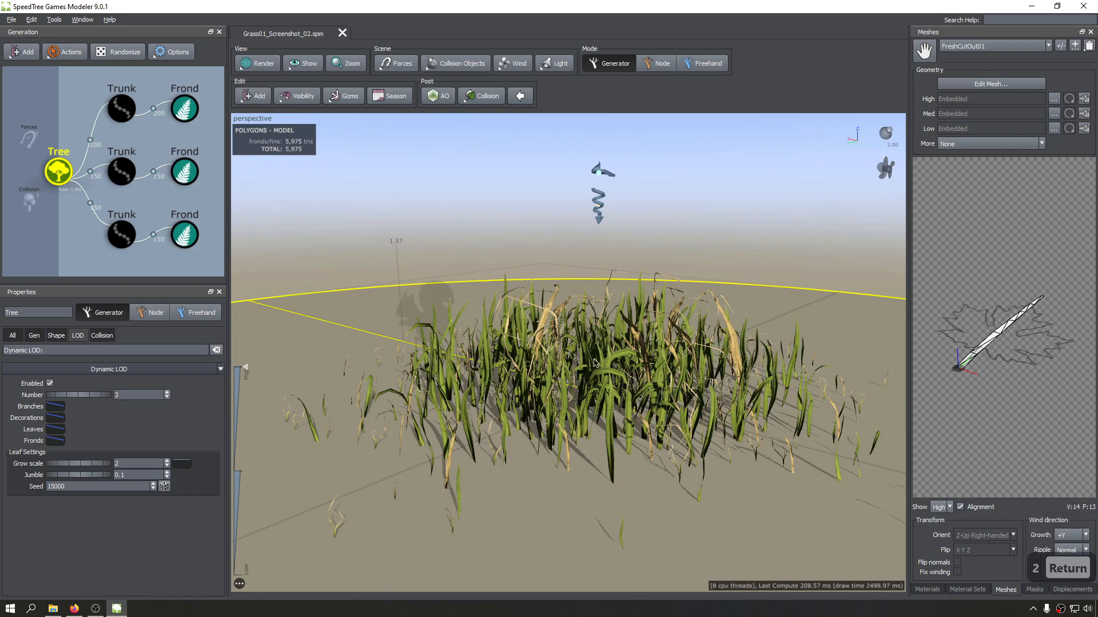
Step: Add a middle point to the Fronds Dynamic LOD curve at about X 0.406, Y 0.997
scroll(594, 361, "down", 4)
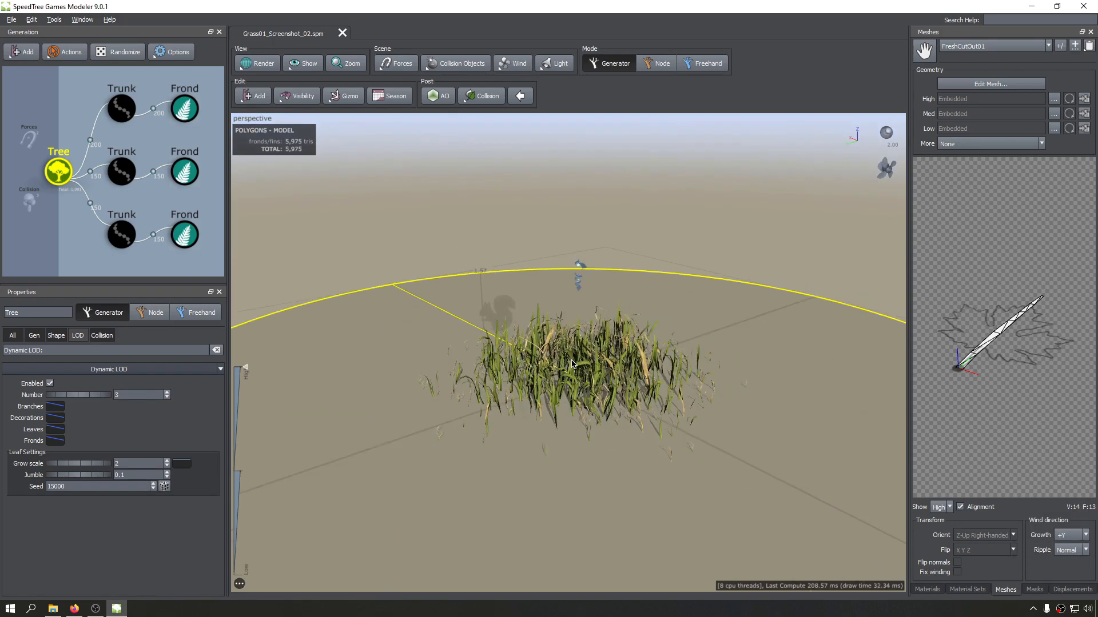
scroll(571, 364, "up", 6)
middle_click_drag(638, 375, 604, 362)
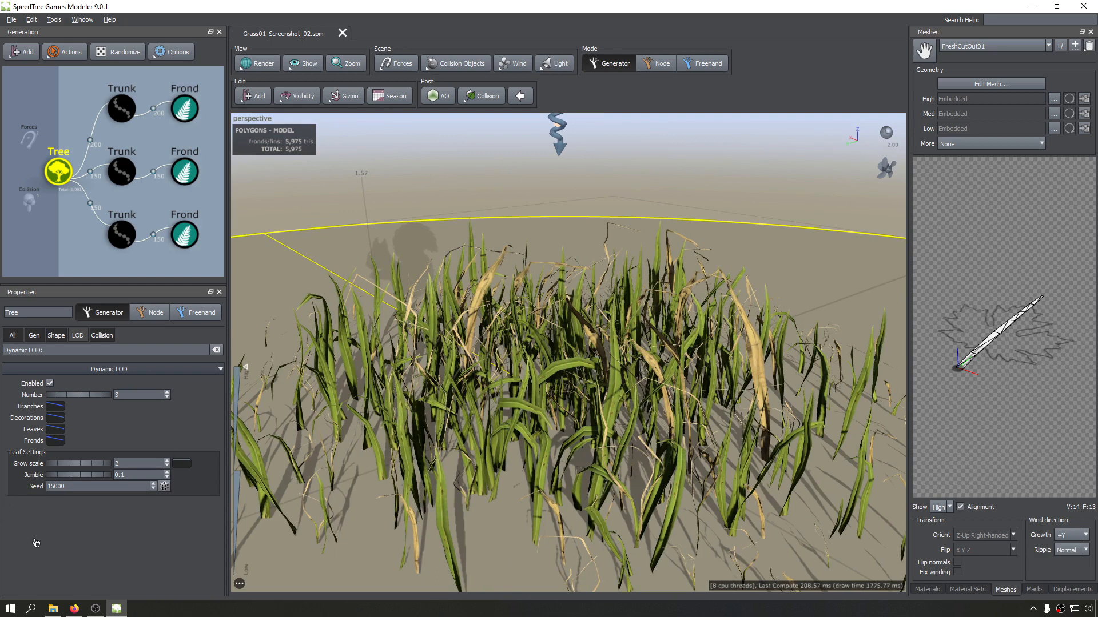
left_click(54, 441)
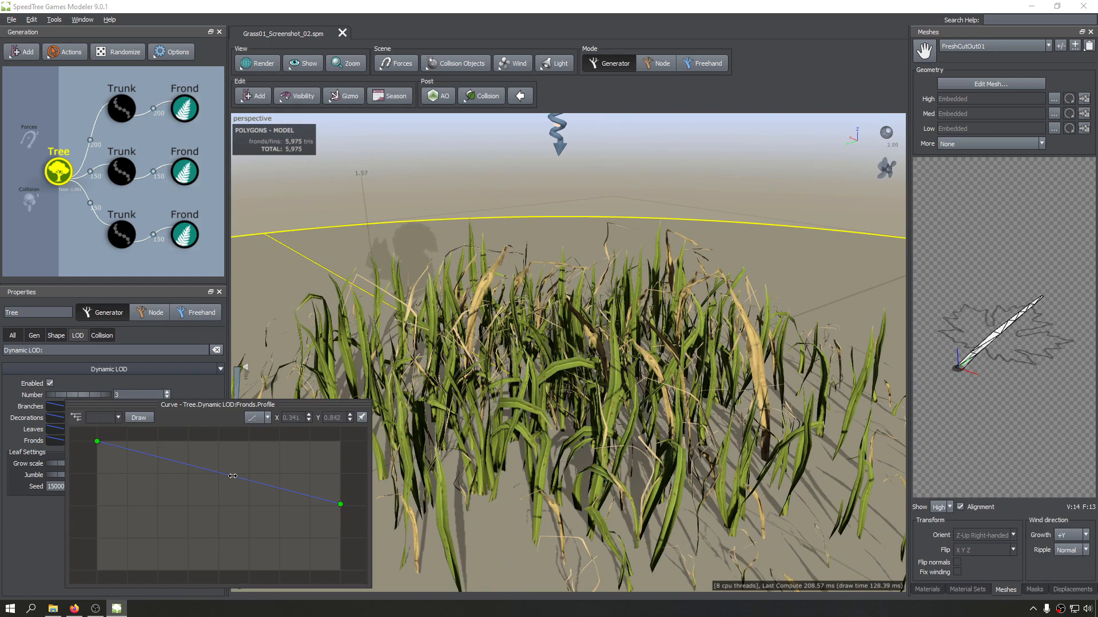
left_click(169, 460)
left_click_drag(169, 461, 196, 442)
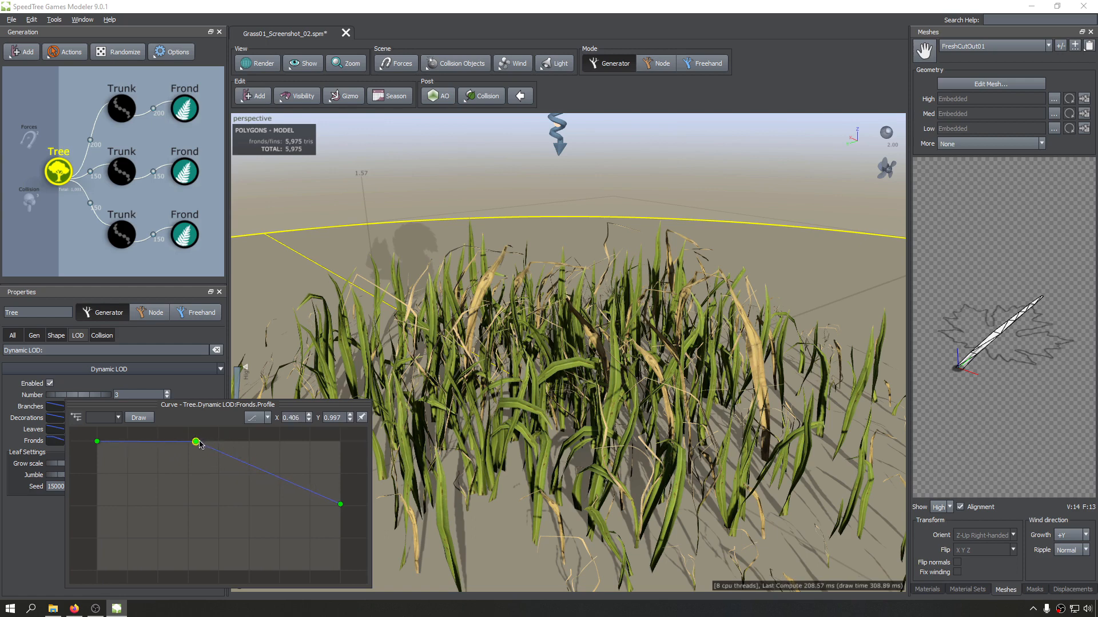
left_click(430, 156)
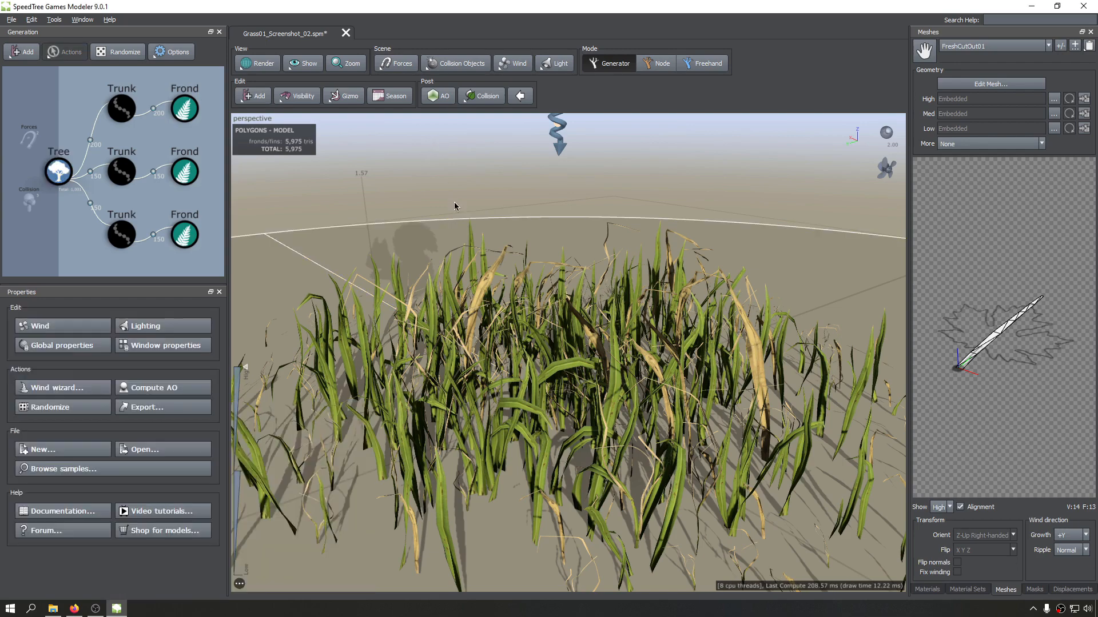
Step: Examine how the grass thins out and its polygon count with the reshaped Fronds curve at increasing distances
scroll(455, 206, "down", 6)
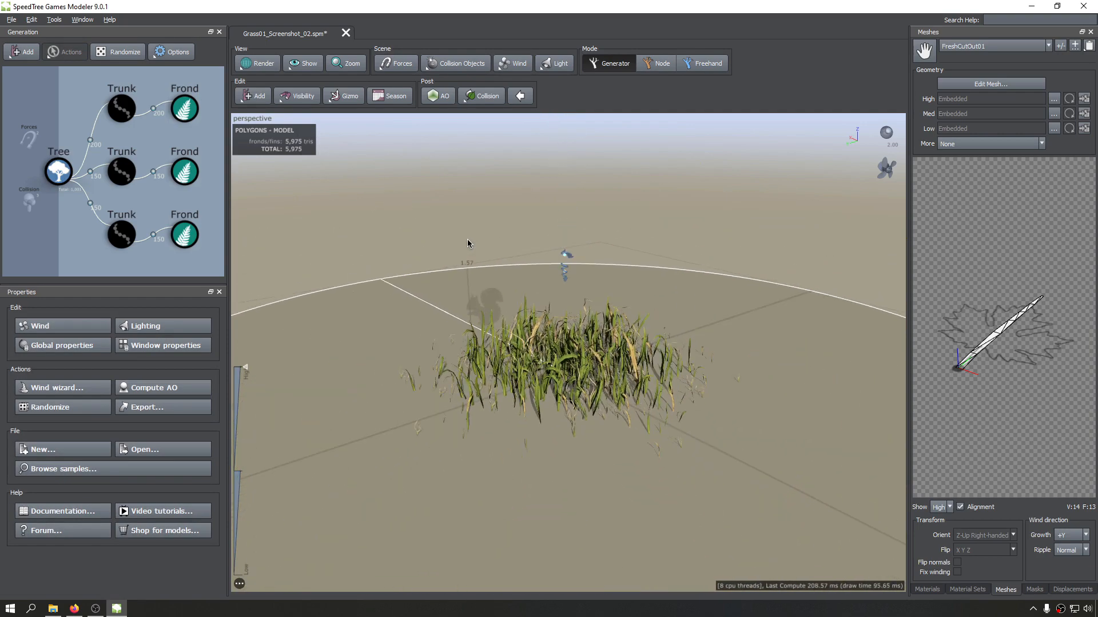
scroll(562, 320, "down", 5)
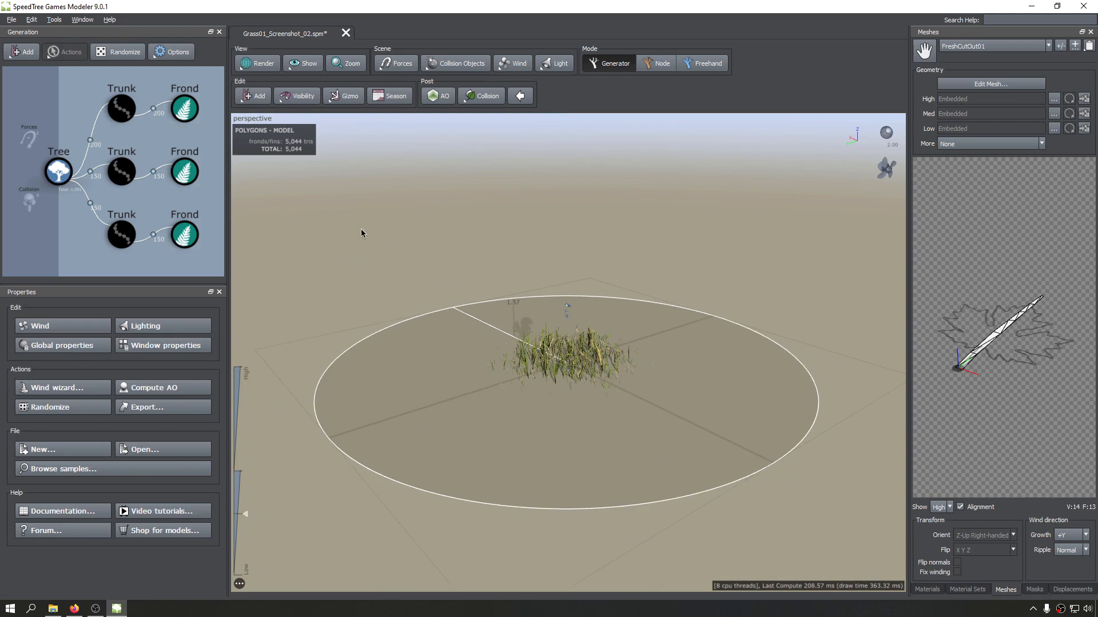
scroll(346, 207, "down", 4)
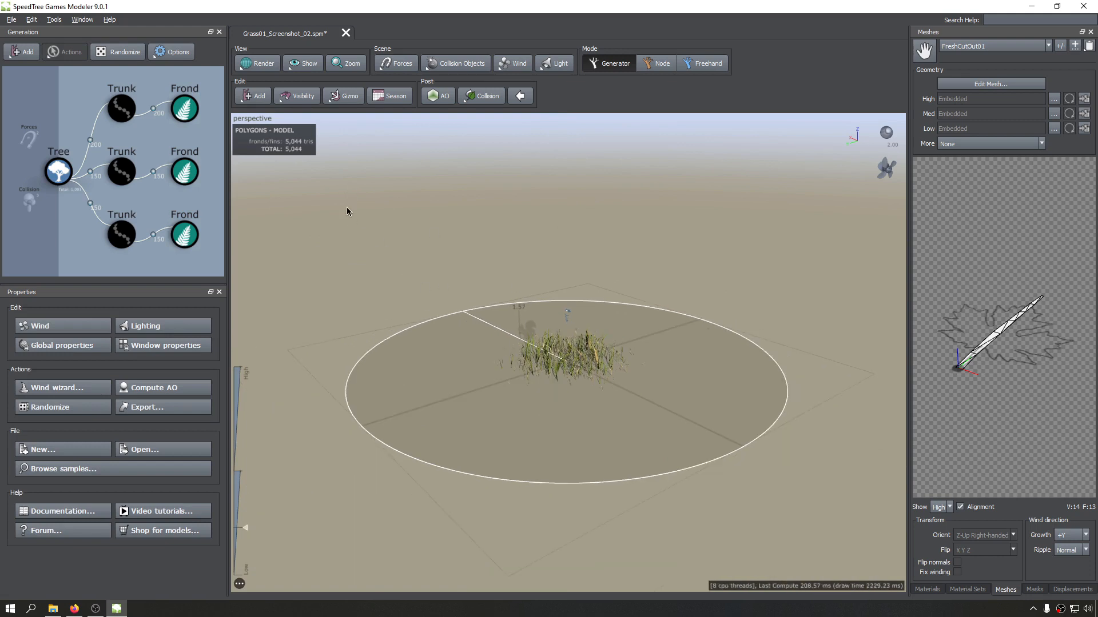
scroll(412, 255, "down", 5)
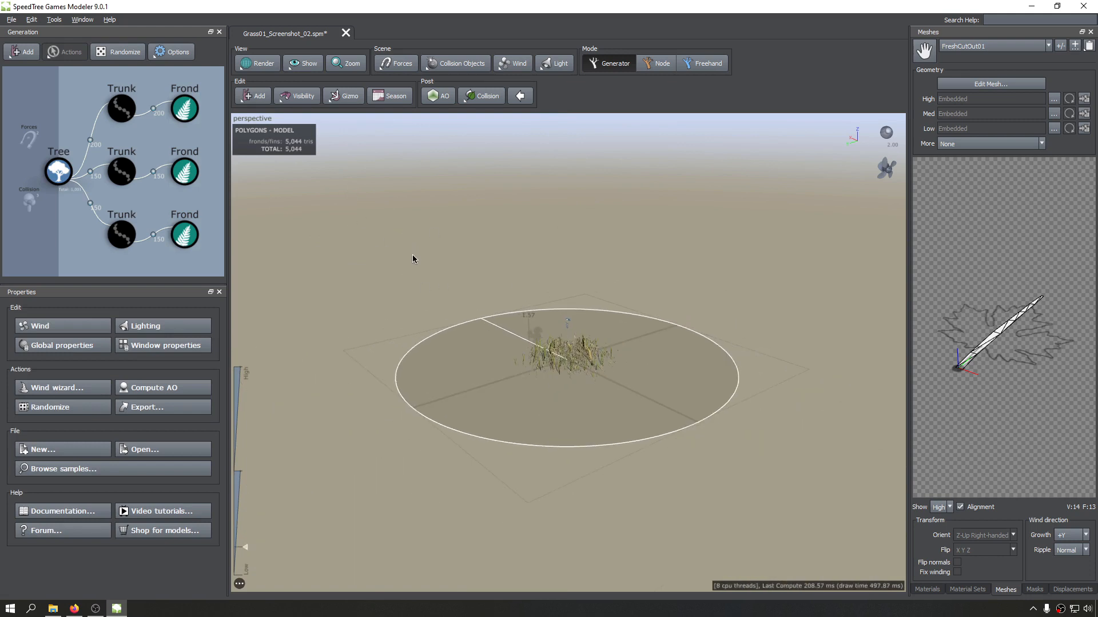
scroll(297, 150, "down", 5)
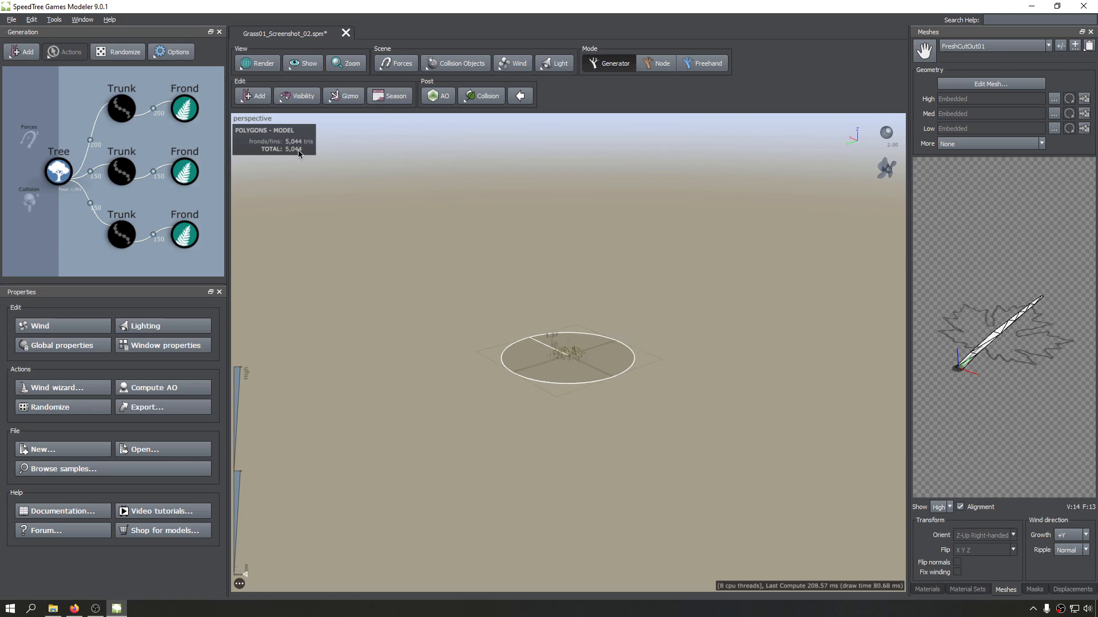
scroll(337, 193, "down", 4)
left_click_drag(344, 190, 296, 267)
scroll(421, 417, "up", 10)
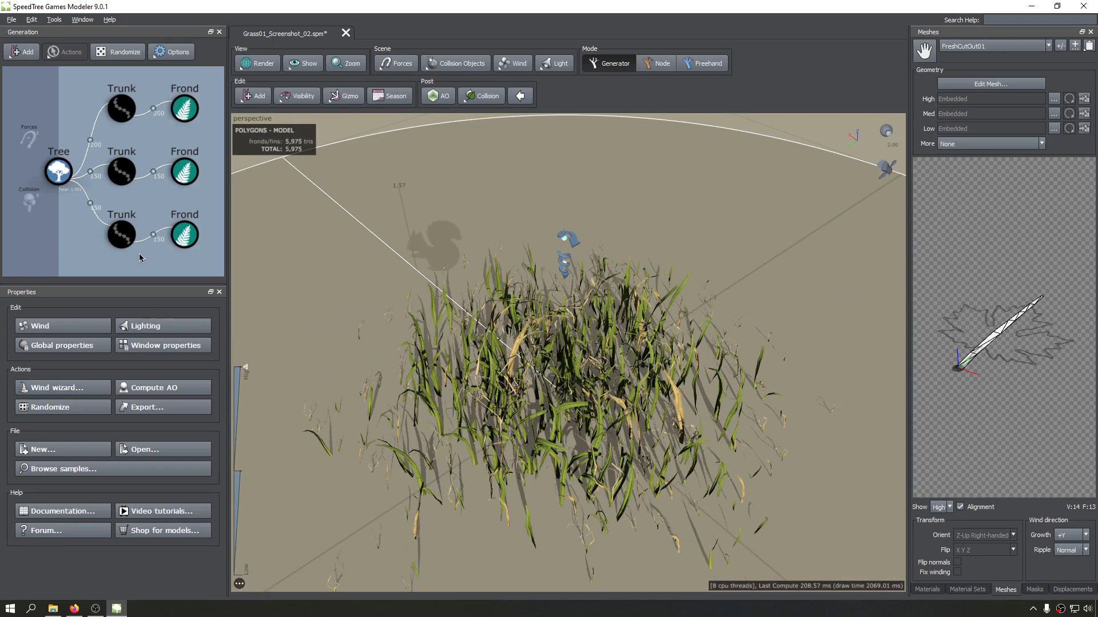
Step: Delete the middle point from the Tree's Fronds Dynamic LOD curve and save the model
left_click(58, 170)
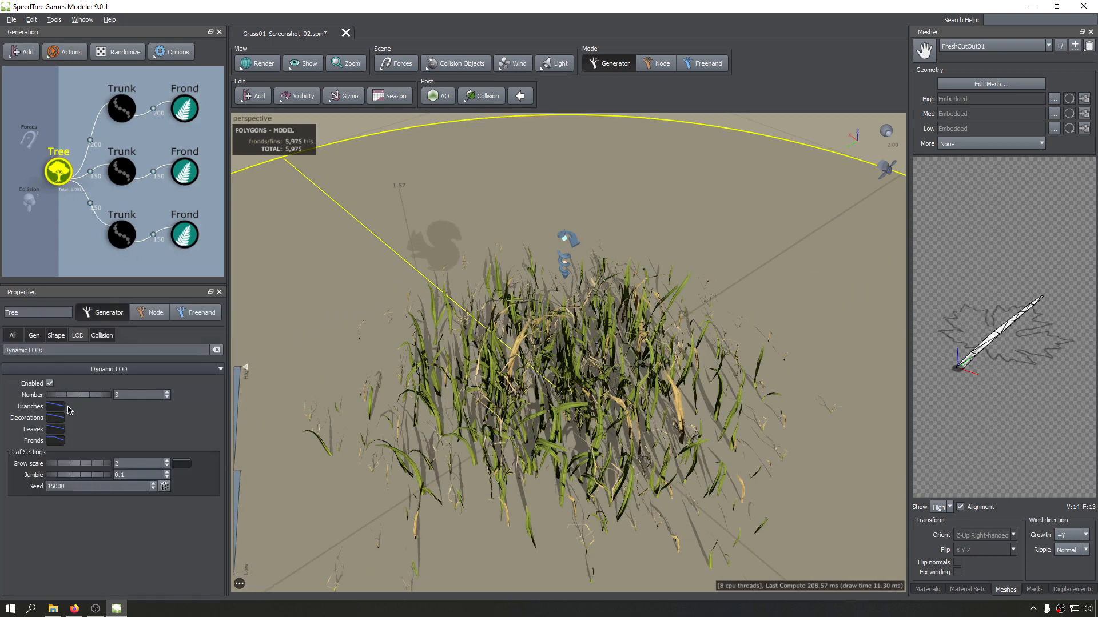
left_click(56, 440)
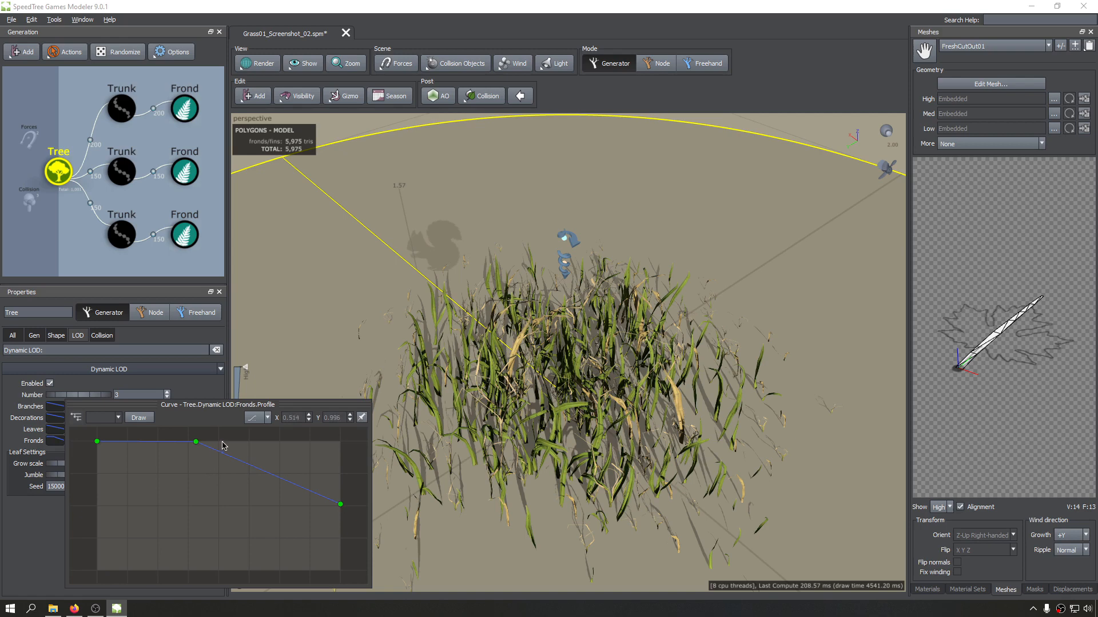
key("BackSpace")
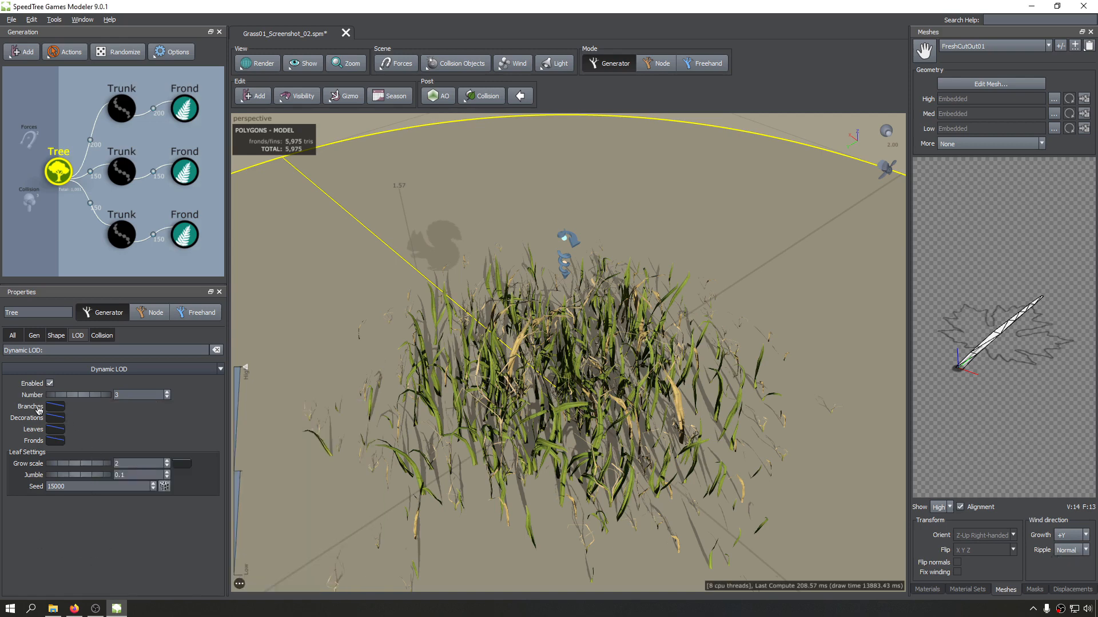
key("ctrl+s")
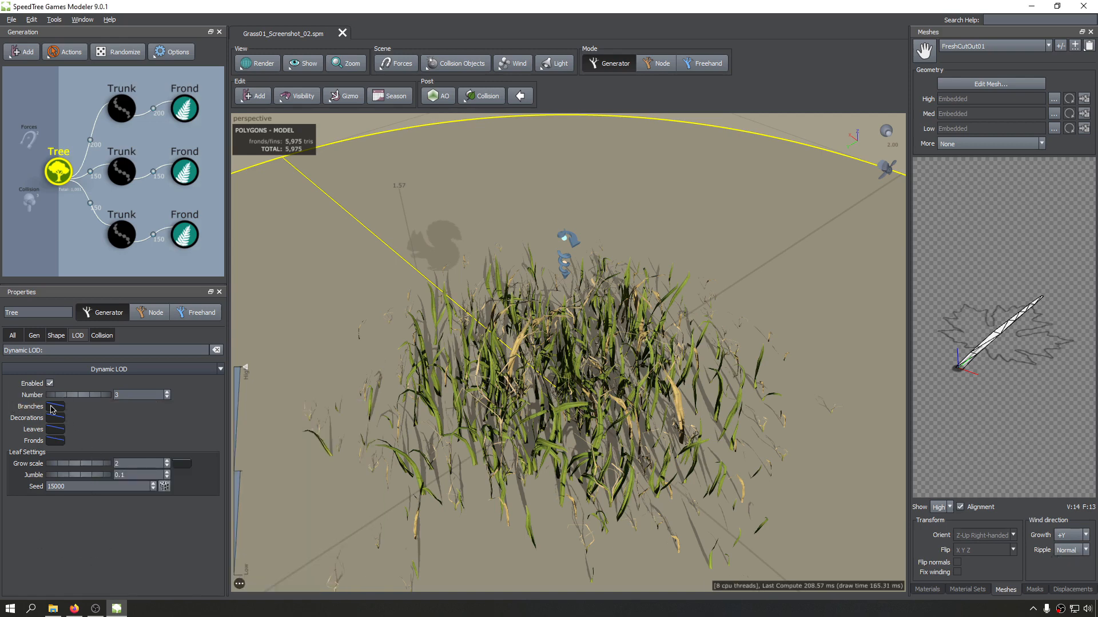
Step: Review the Tree's Branches Dynamic LOD curve and close it without edits
mouse_move(55, 408)
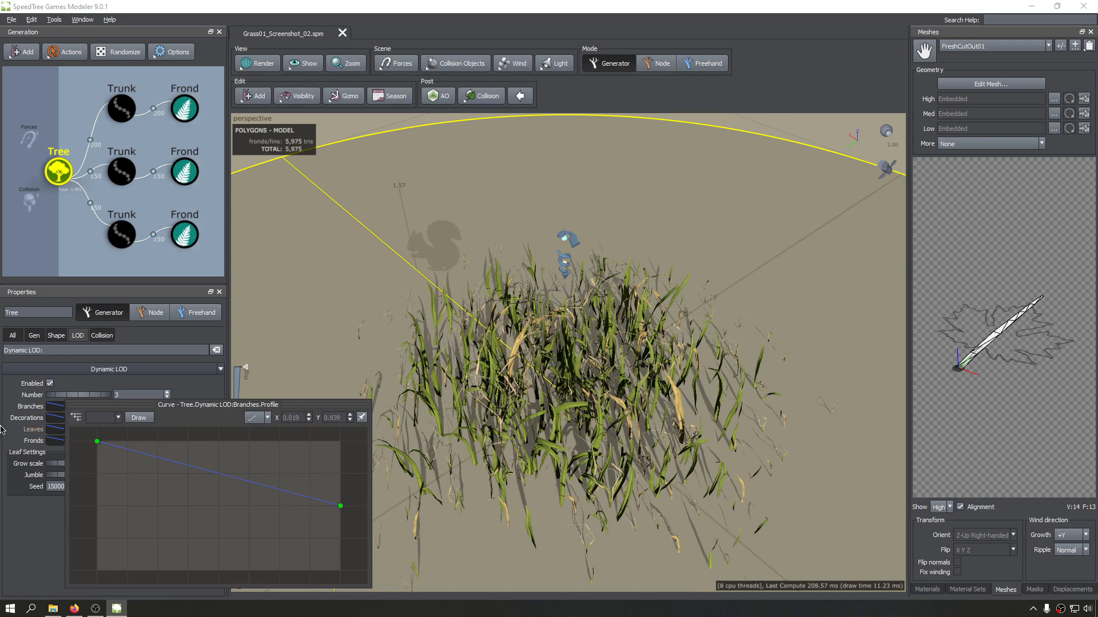
left_click(20, 525)
key("ctrl+s")
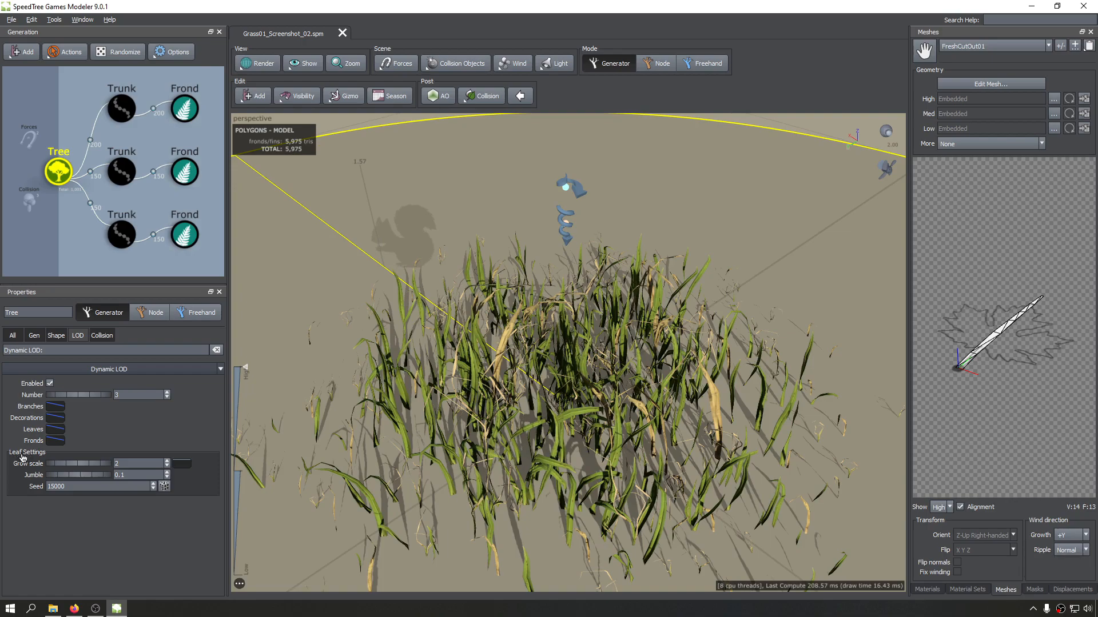
Step: Select all three Frond generators and hide them
left_click_drag(514, 274, 572, 366)
scroll(569, 328, "down", 3)
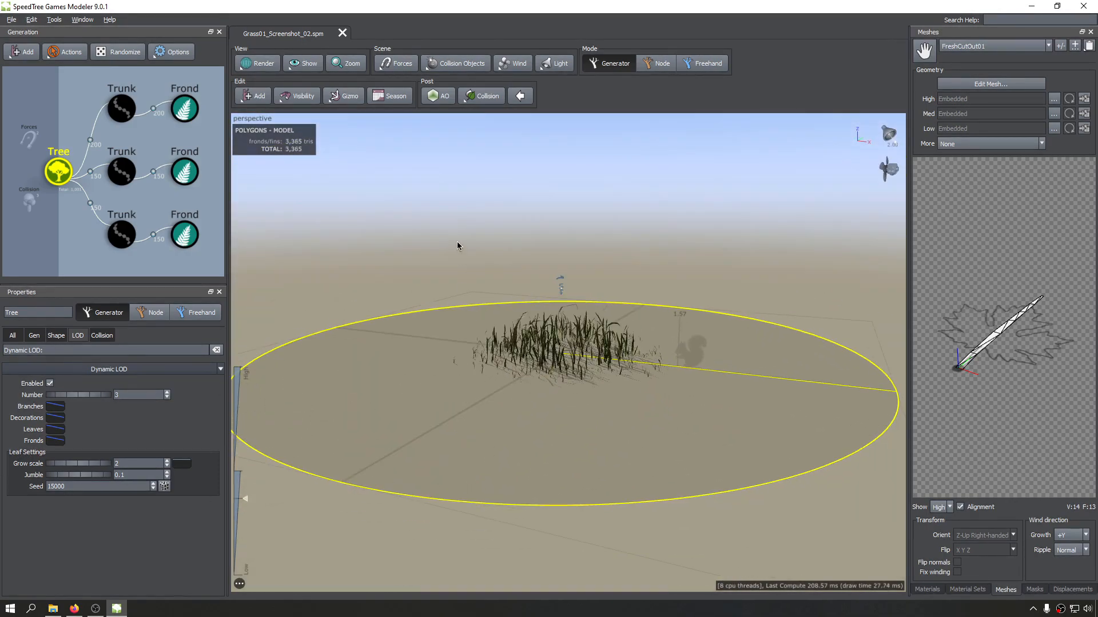
left_click_drag(208, 87, 190, 284)
key("h")
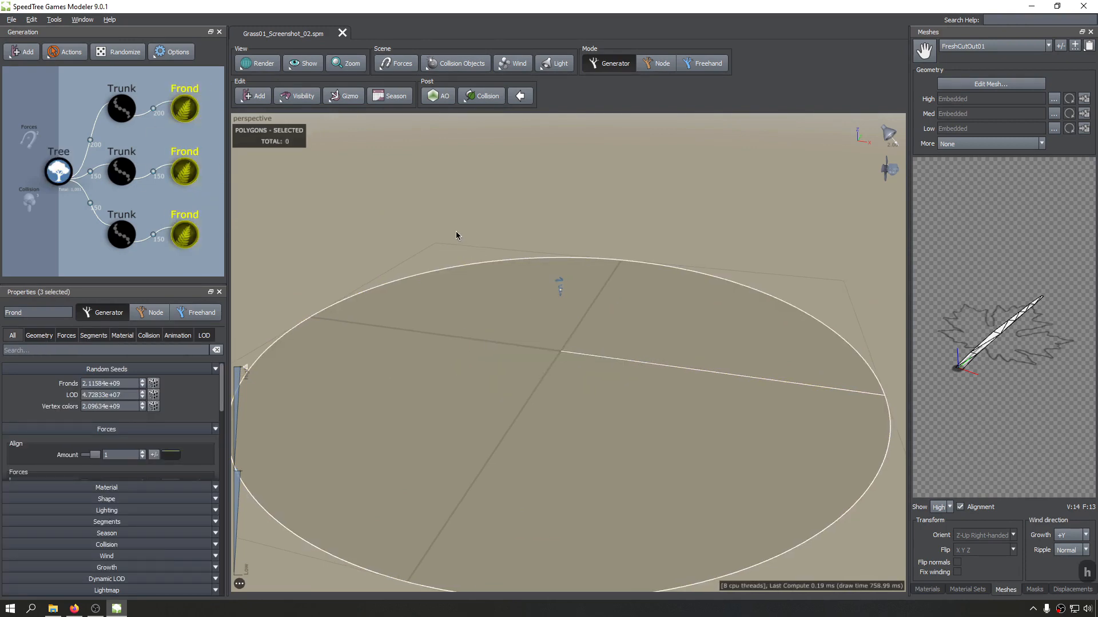
left_click(269, 104)
left_click(274, 114)
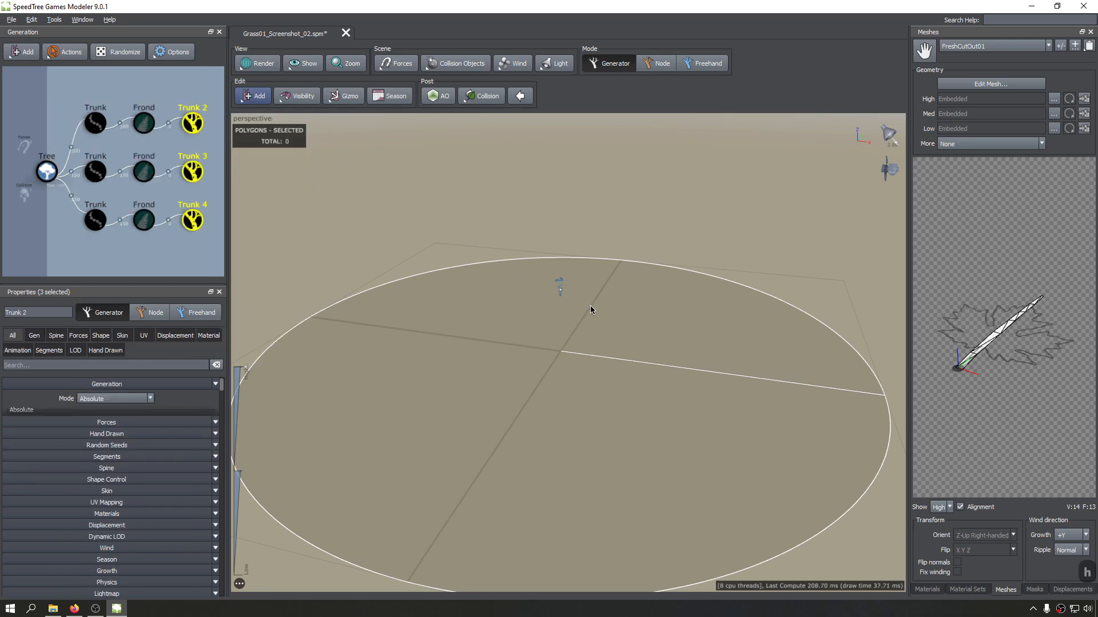
key("ctrl+z")
Step: Add a new Trunk generator to the Tree generator
left_click(47, 173)
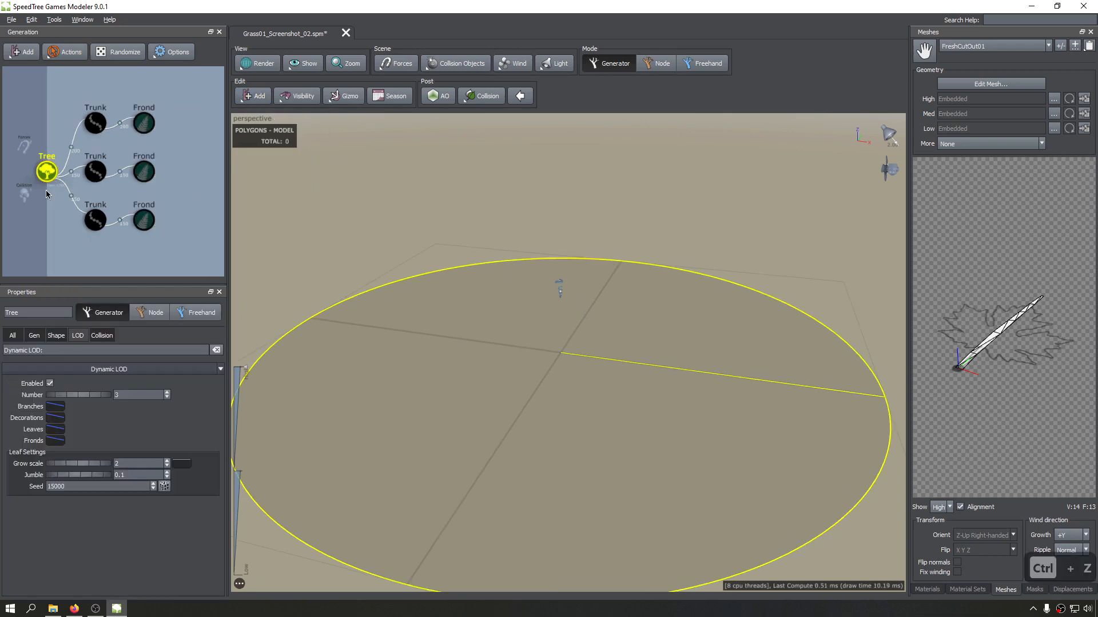
left_click(255, 96)
left_click(268, 105)
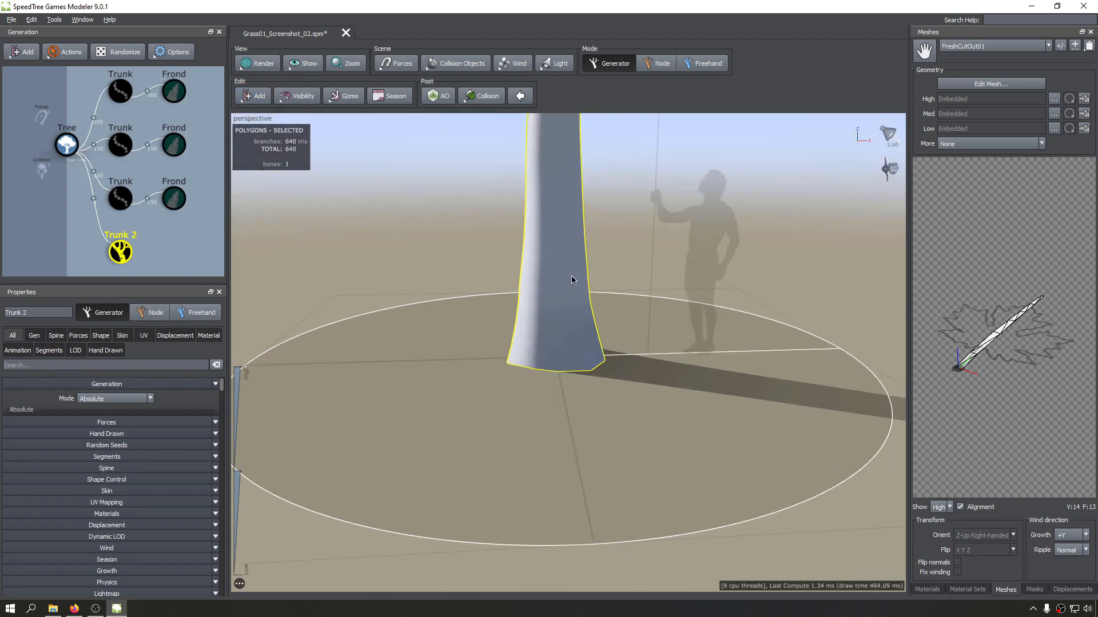
Step: Add a Big branches generator to the new Trunk 2 generator
middle_click_drag(571, 278, 565, 392)
scroll(564, 392, "up", 2)
scroll(565, 392, "down", 1)
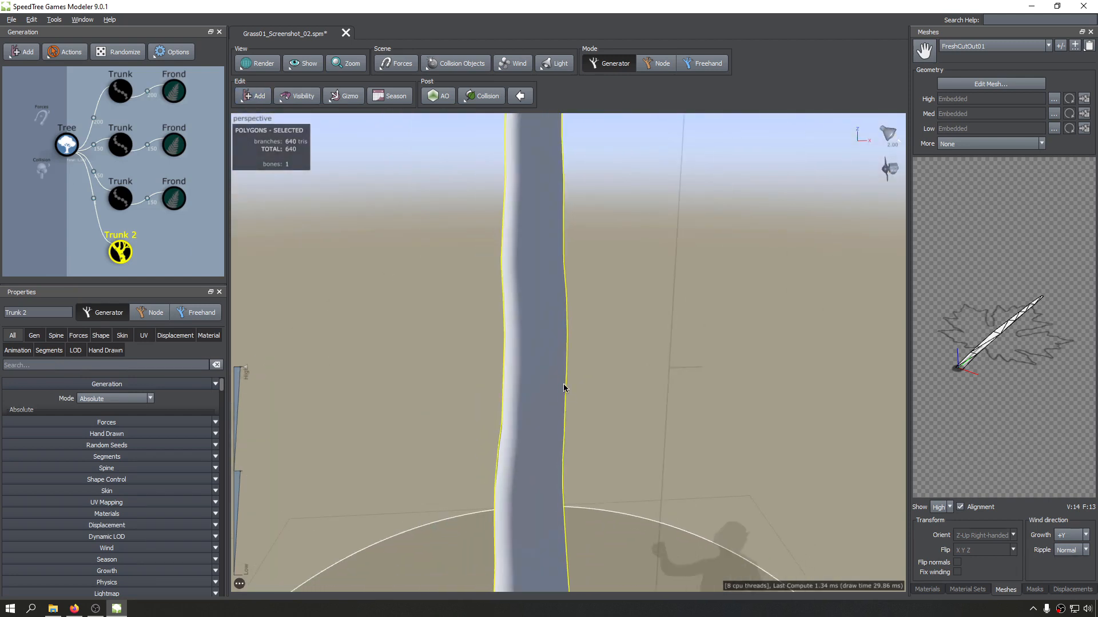
left_click(254, 96)
mouse_move(293, 235)
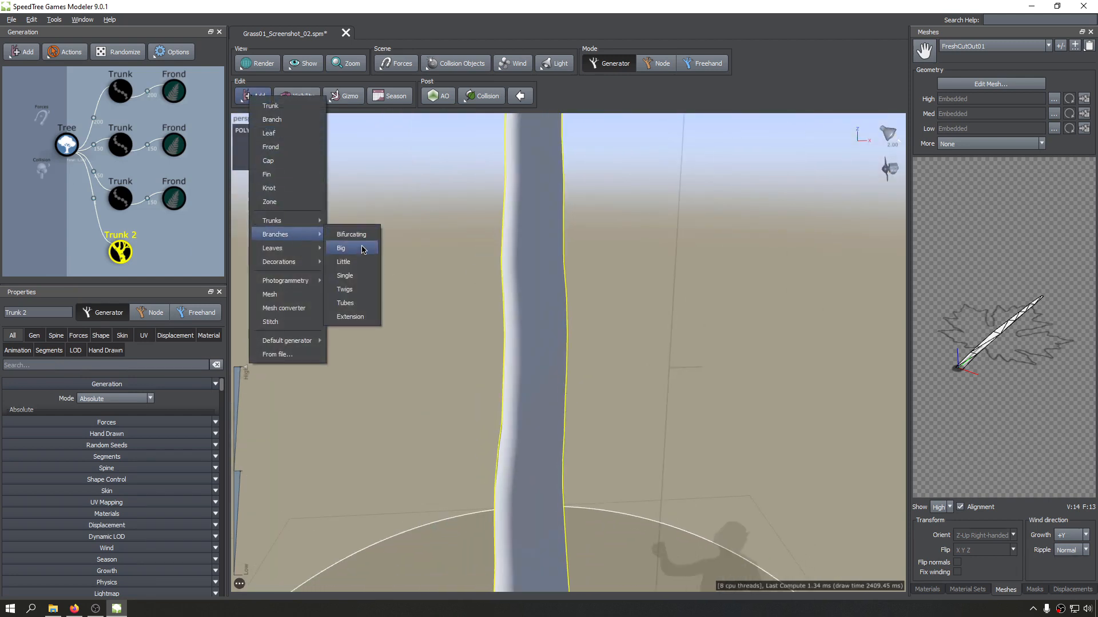
left_click(355, 248)
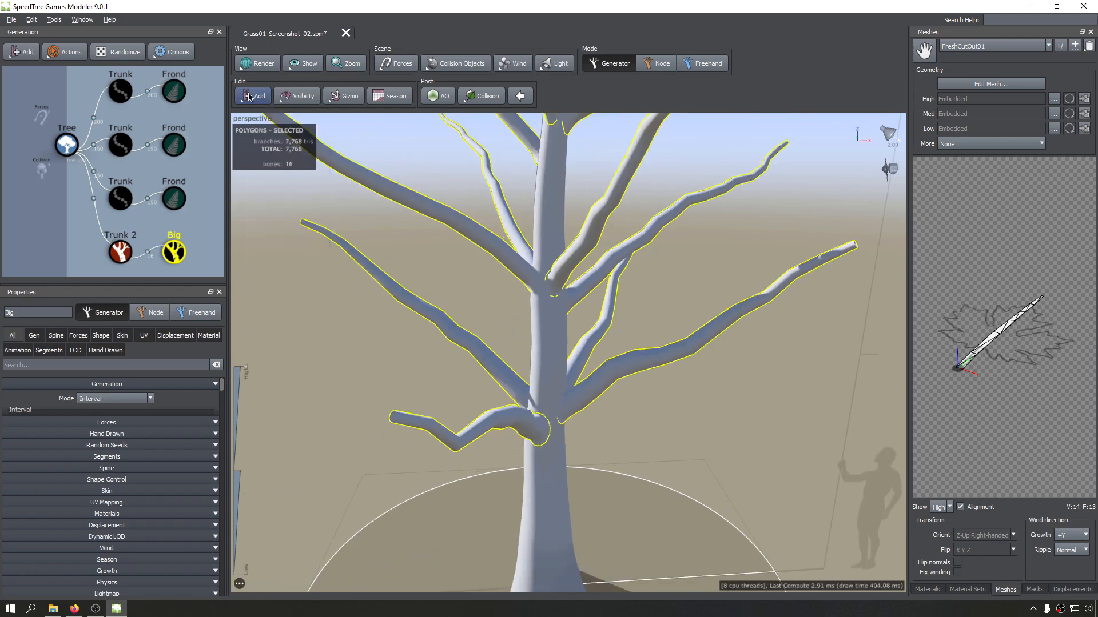
Step: Add a Little branches generator to the Big branches and a Twigs generator to the Little branches
left_click(251, 99)
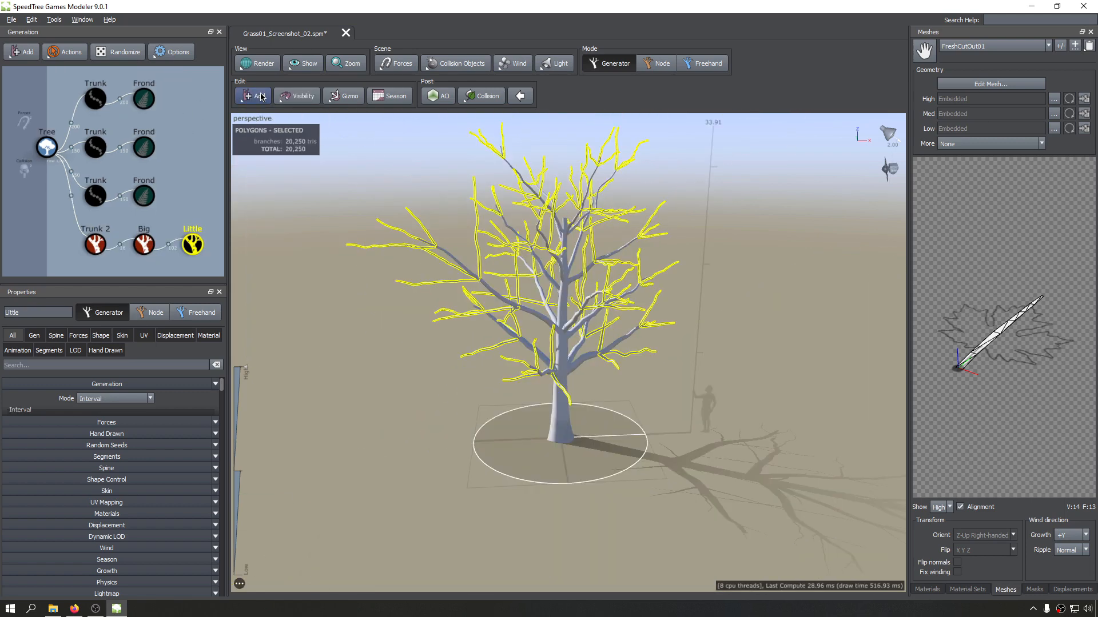
left_click(261, 98)
mouse_move(321, 248)
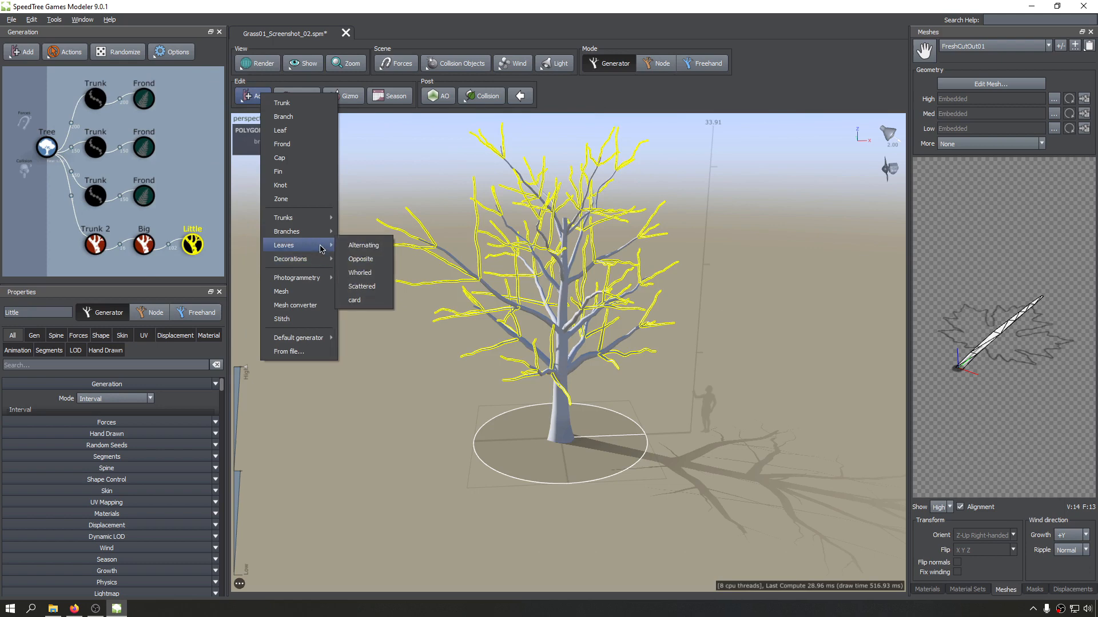
left_click(363, 288)
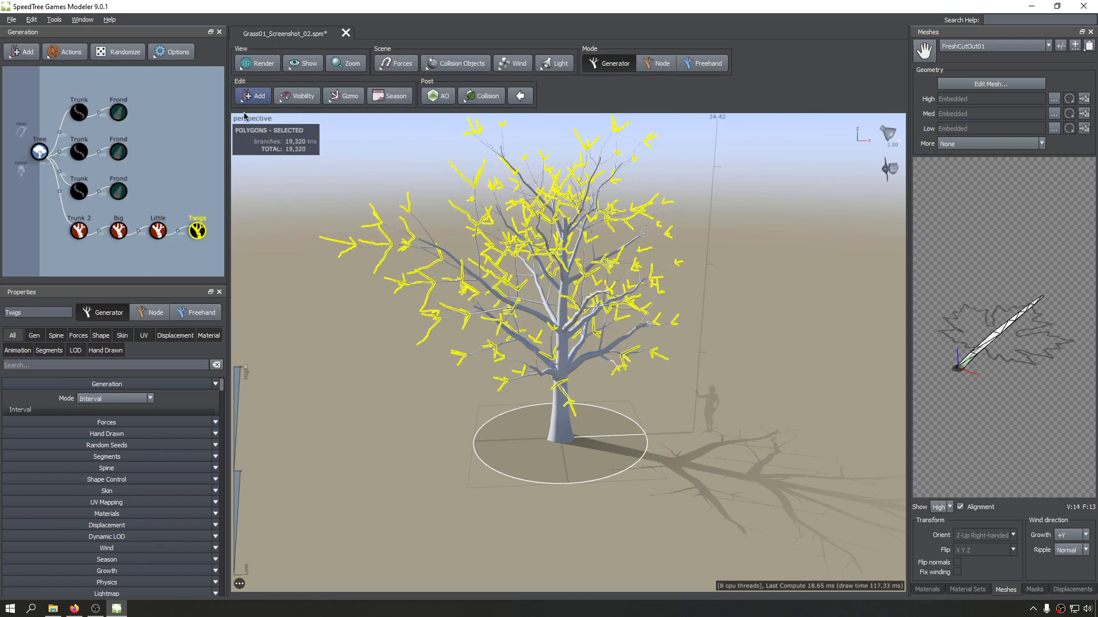
Step: Add a Leaf generator to the Twigs generator and save the model
left_click(252, 96)
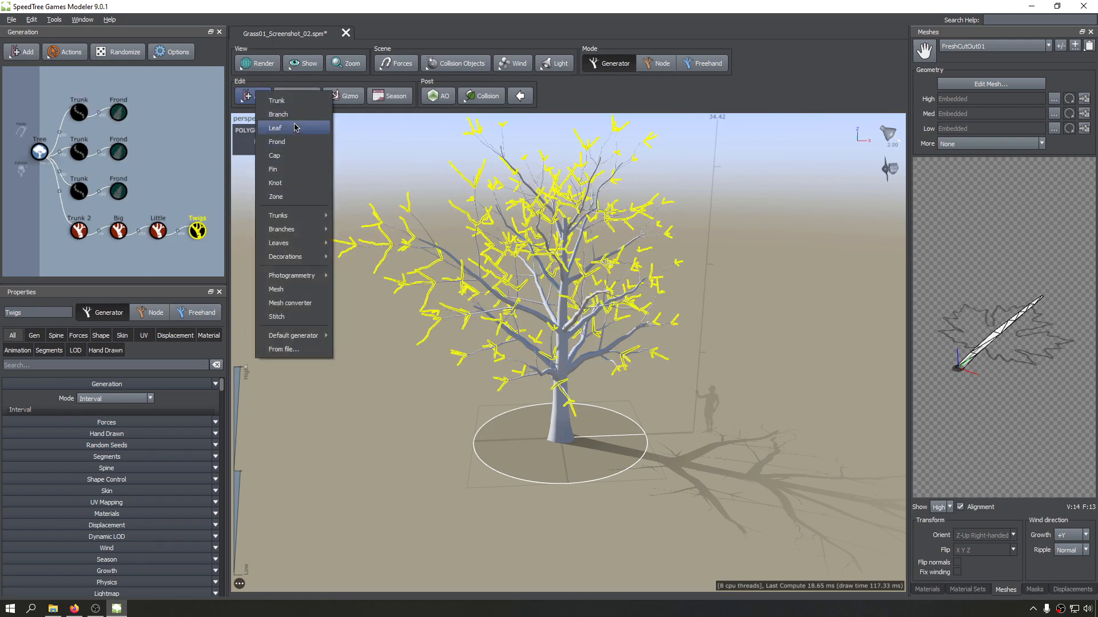
left_click(293, 129)
left_click(429, 329)
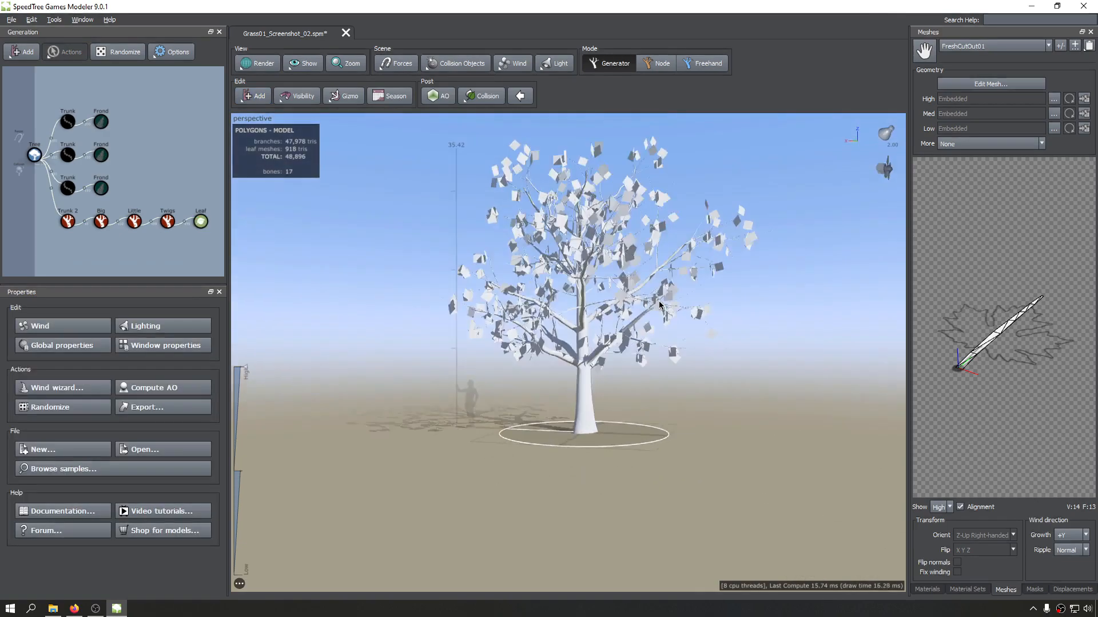
mouse_move(622, 347)
left_mouse_down()
mouse_move(758, 352)
mouse_move(610, 331)
left_mouse_up()
left_click_drag(541, 352, 546, 406)
key("ctrl+s")
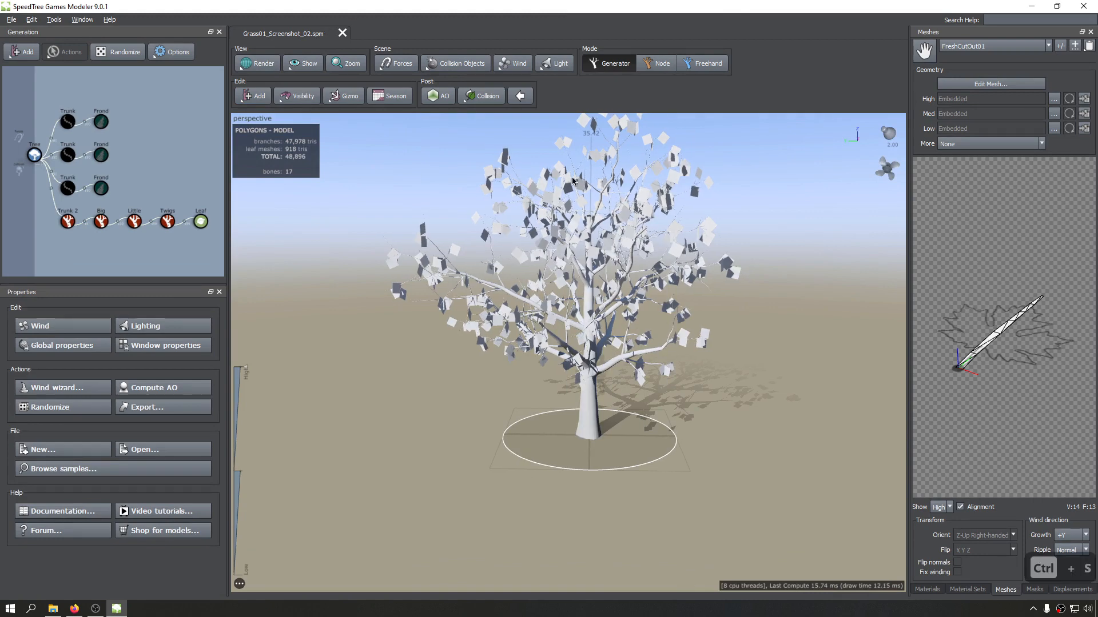
Step: Bring up the Tree generator's Dynamic LOD settings and preview the tree down to its lowest level of detail
left_click(27, 155)
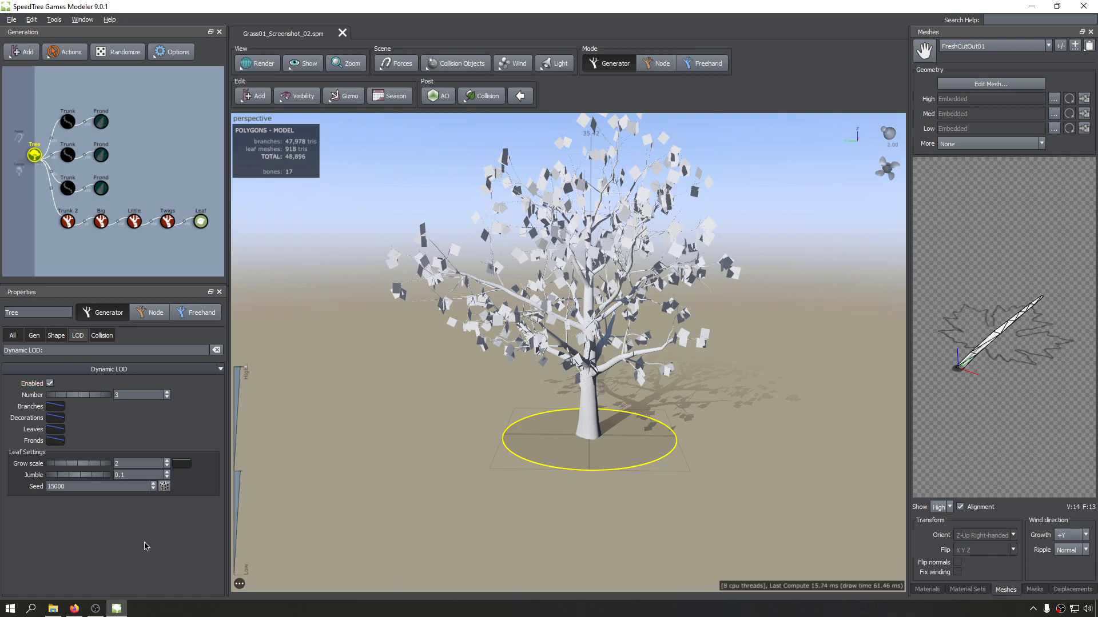
middle_click_drag(491, 310, 491, 314)
middle_click_drag(568, 218, 570, 228)
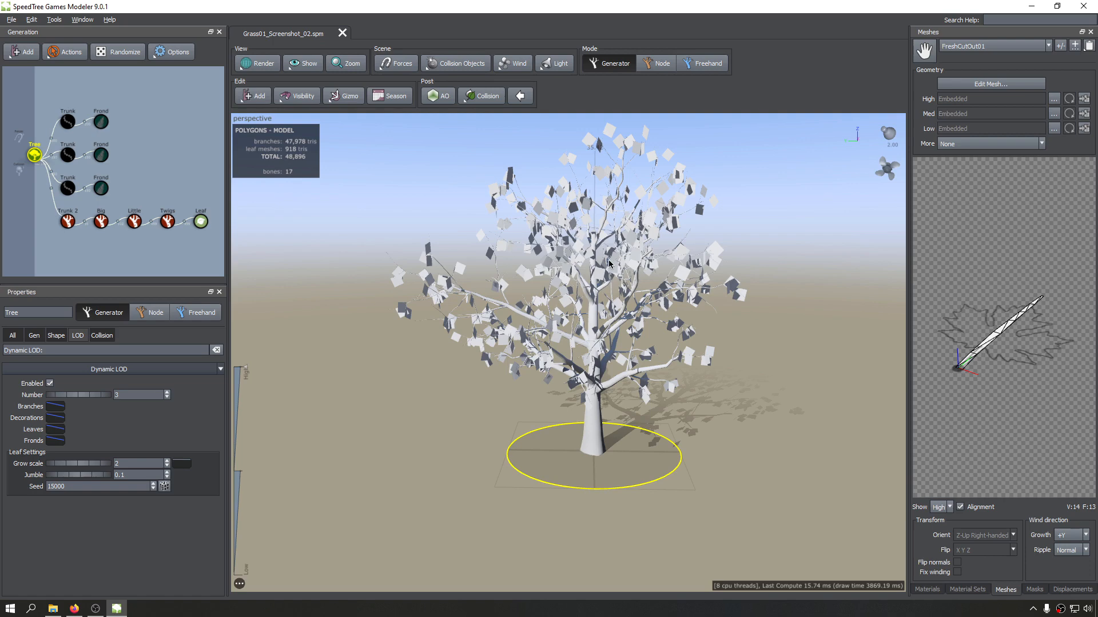
middle_click_drag(607, 260, 610, 260)
mouse_move(743, 260)
left_mouse_down()
mouse_move(741, 243)
mouse_move(730, 259)
left_mouse_up()
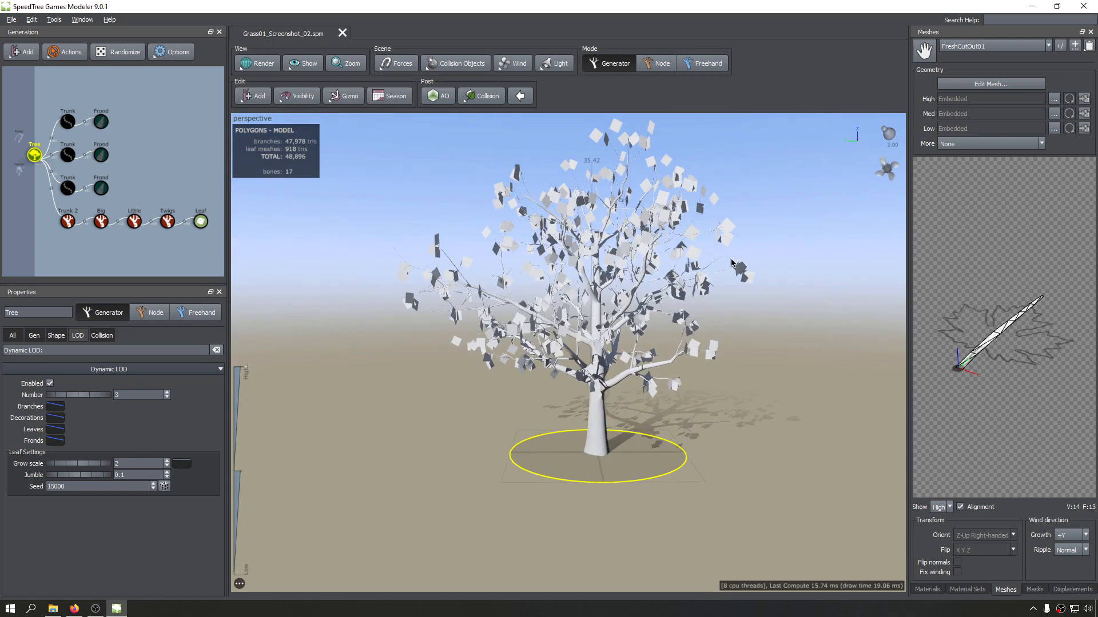
mouse_move(247, 374)
left_mouse_down()
mouse_move(245, 572)
mouse_move(247, 368)
left_mouse_up()
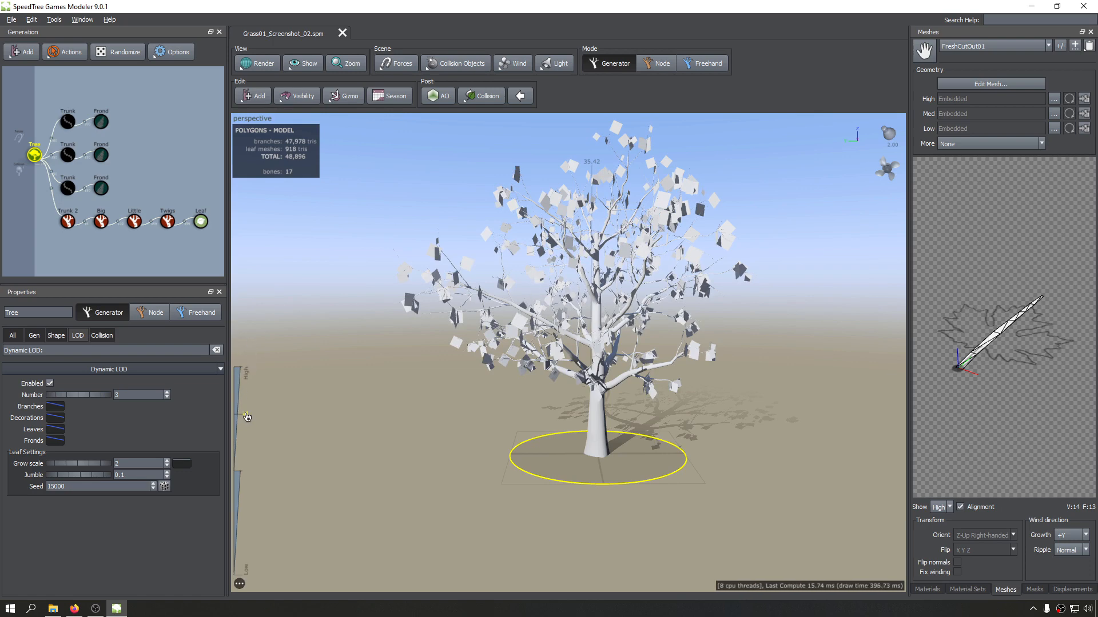
left_click_drag(245, 414, 245, 571)
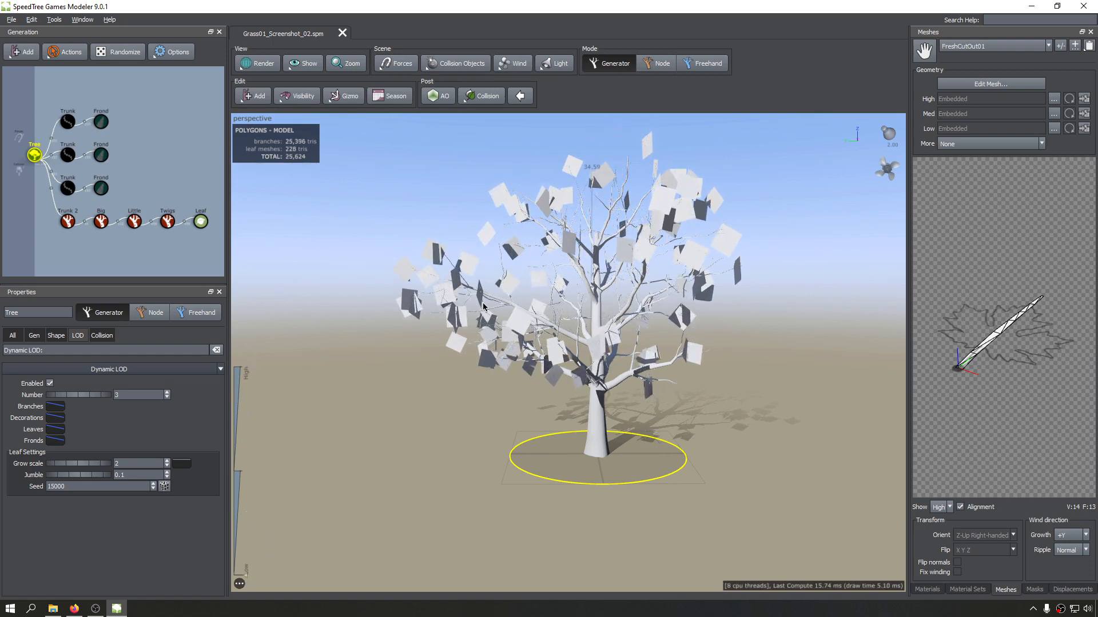
Step: Set the Tree's Dynamic LOD leaf Grow scale to 3 and inspect the enlarged leaves from several sides and distances
left_click(159, 462)
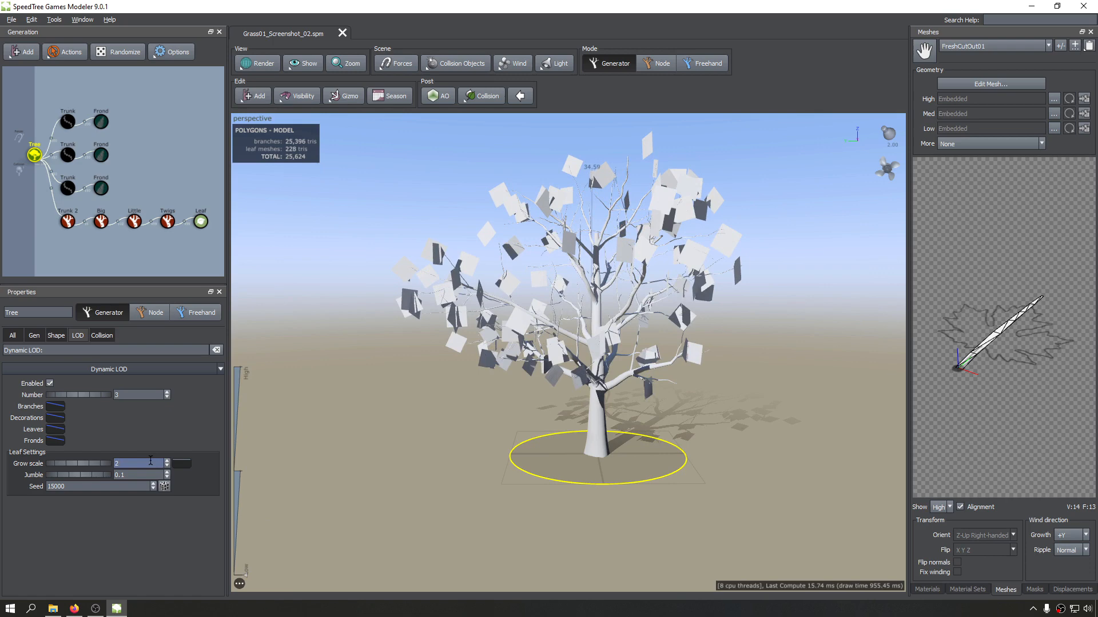
key("BackSpace")
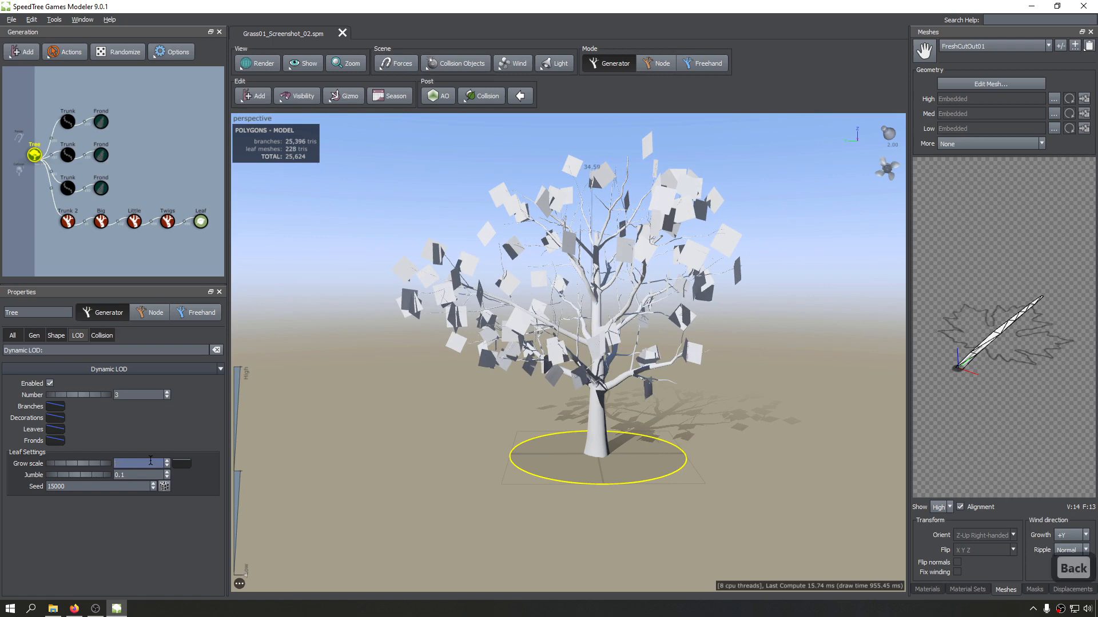
type("3")
key("Return")
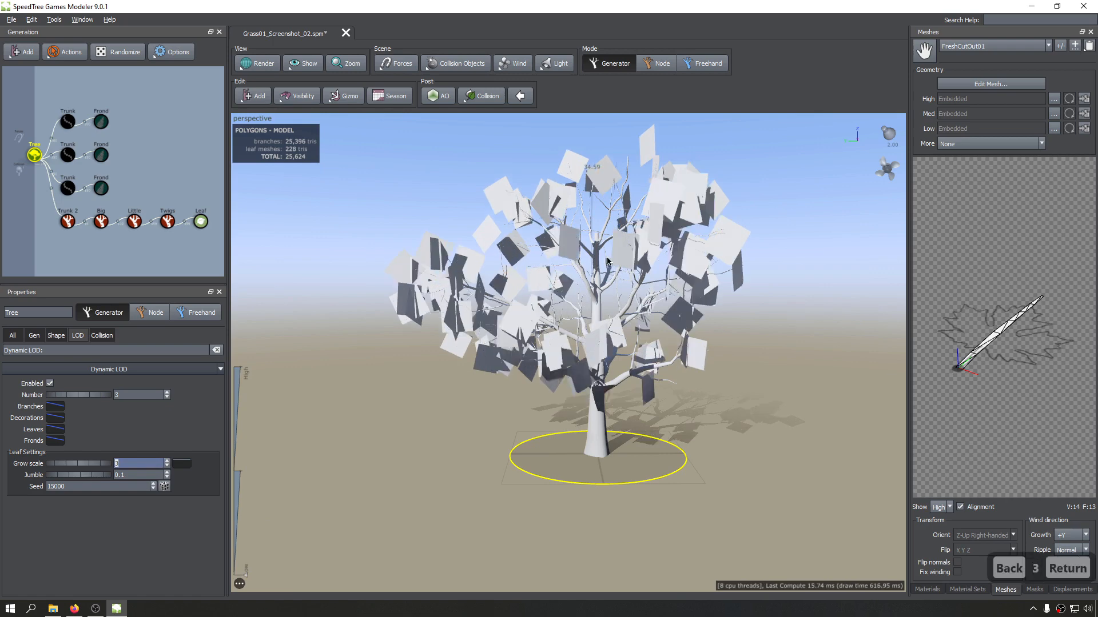
middle_click(593, 279)
middle_click(786, 256)
left_click_drag(675, 293, 495, 311)
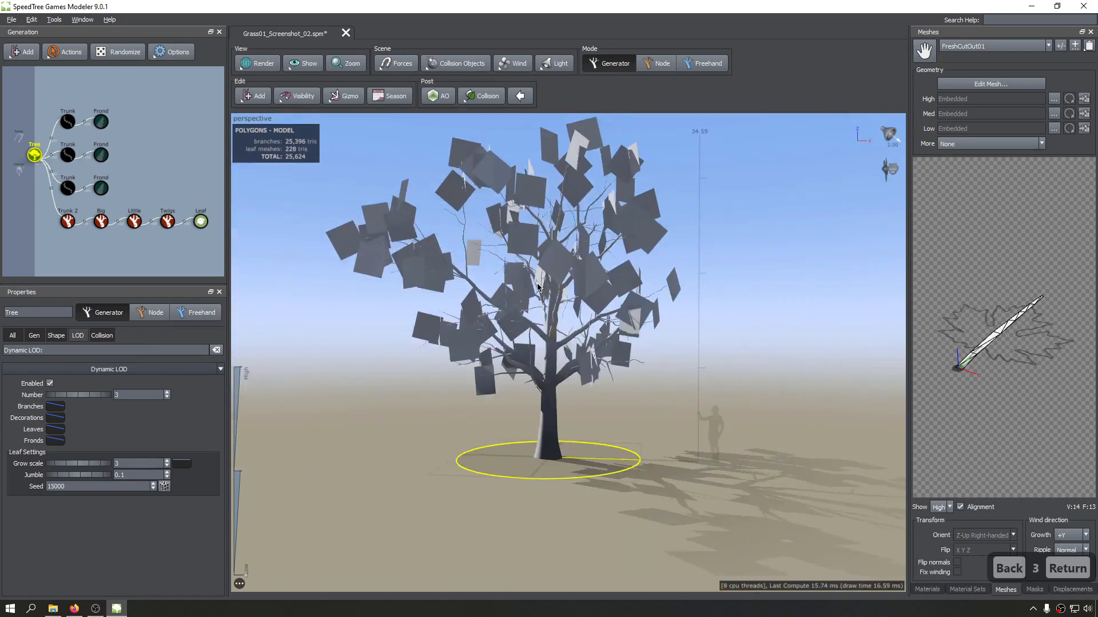
scroll(495, 311, "down", 8)
scroll(495, 311, "up", 10)
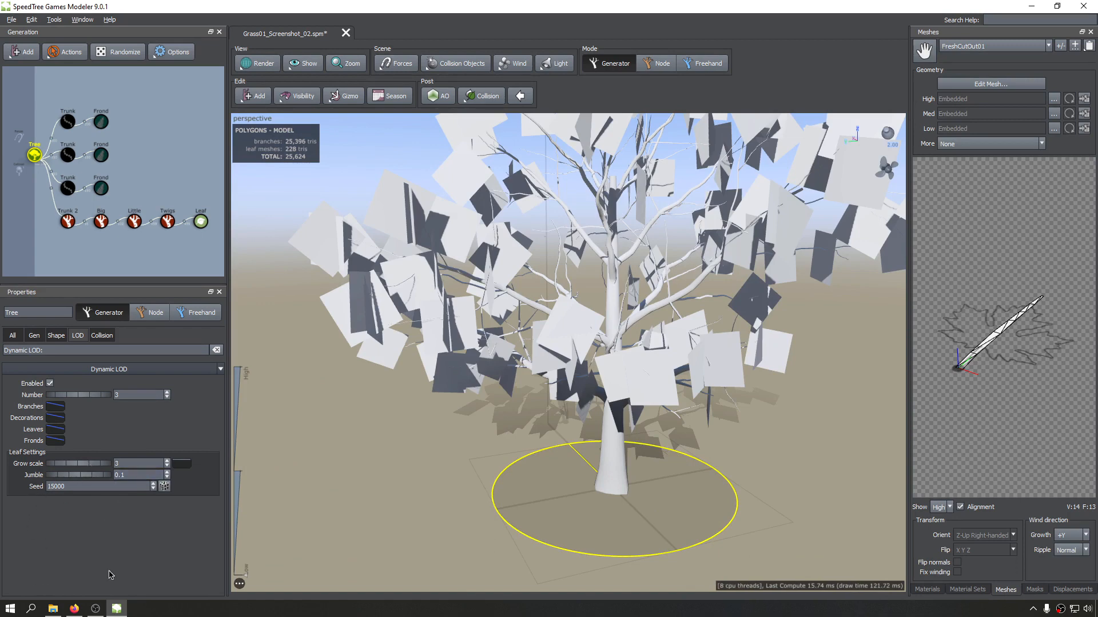
Step: Reduce the Dynamic LOD leaf Jumble to 0, and raise it to 12.36
left_click_drag(73, 476, 1, 488)
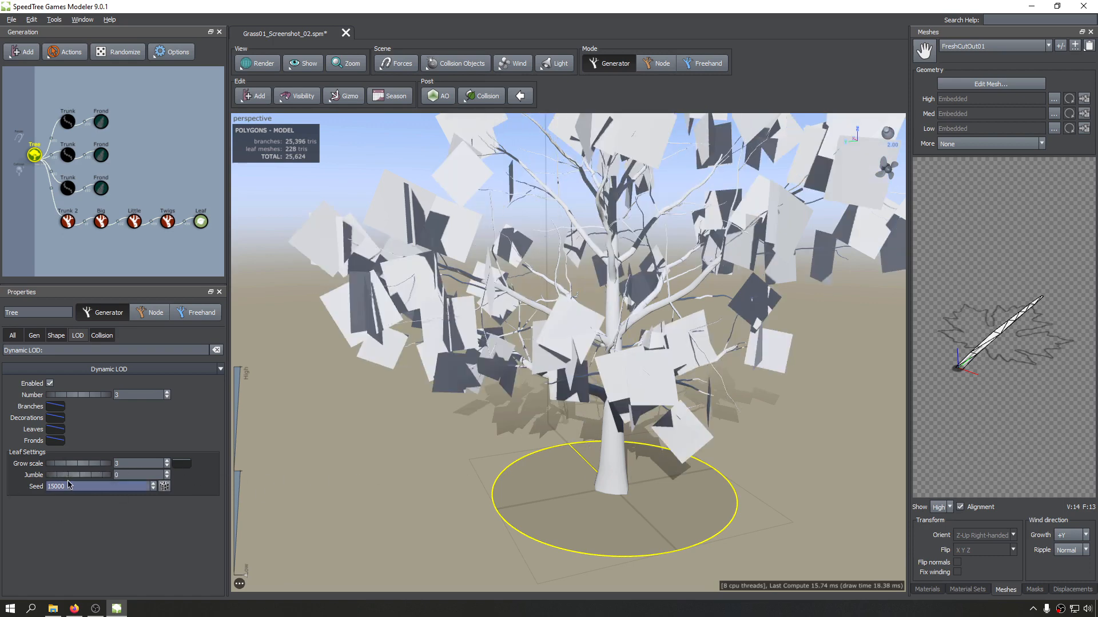
left_click_drag(73, 474, 781, 464)
left_click_drag(588, 449, 531, 380)
scroll(627, 418, "down", 4)
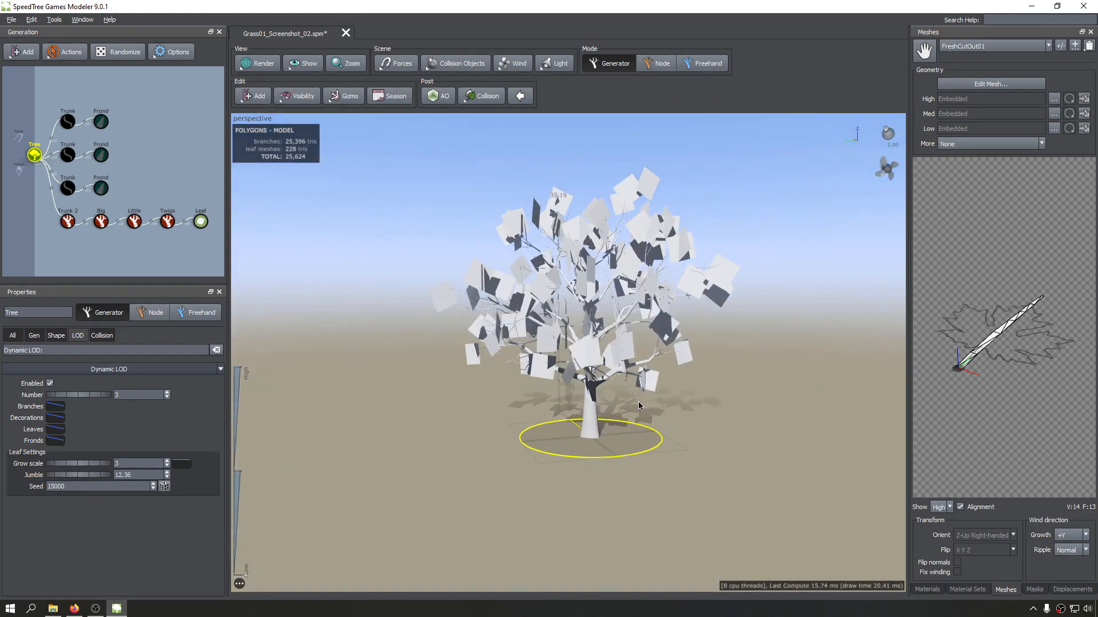
Step: Set the Dynamic LOD leaf Grow scale back to 2
left_click(95, 463)
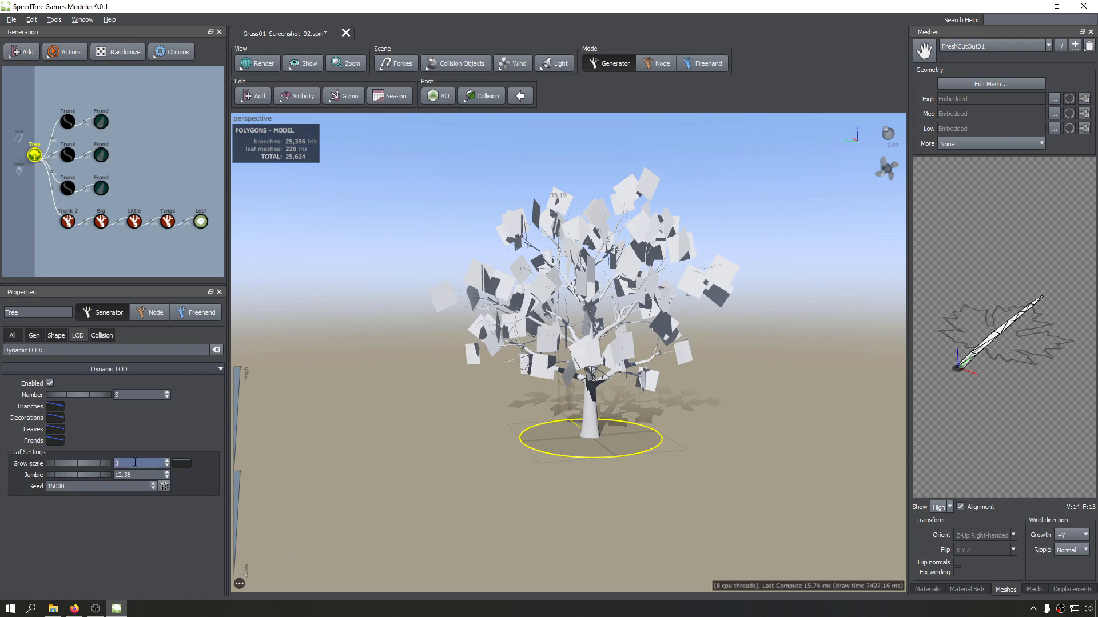
key("ctrl+q")
key("ctrl+a")
type("2")
key("Return")
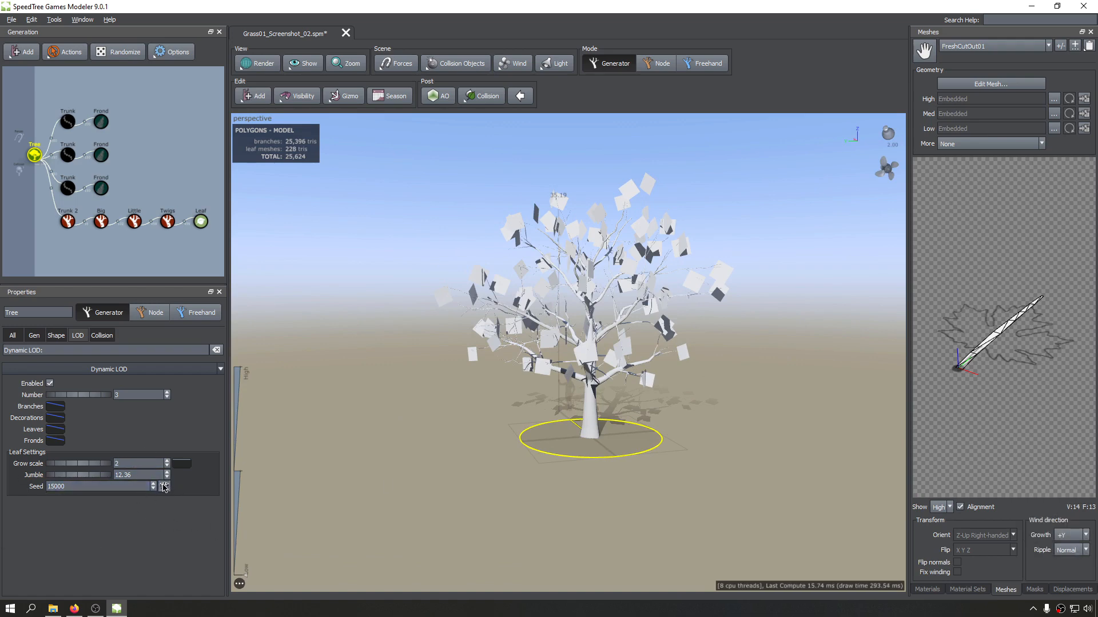
Step: Randomize the Dynamic LOD leaf Seed three times, check the tree from a distance, and save the model
left_click(164, 487)
left_click(164, 487)
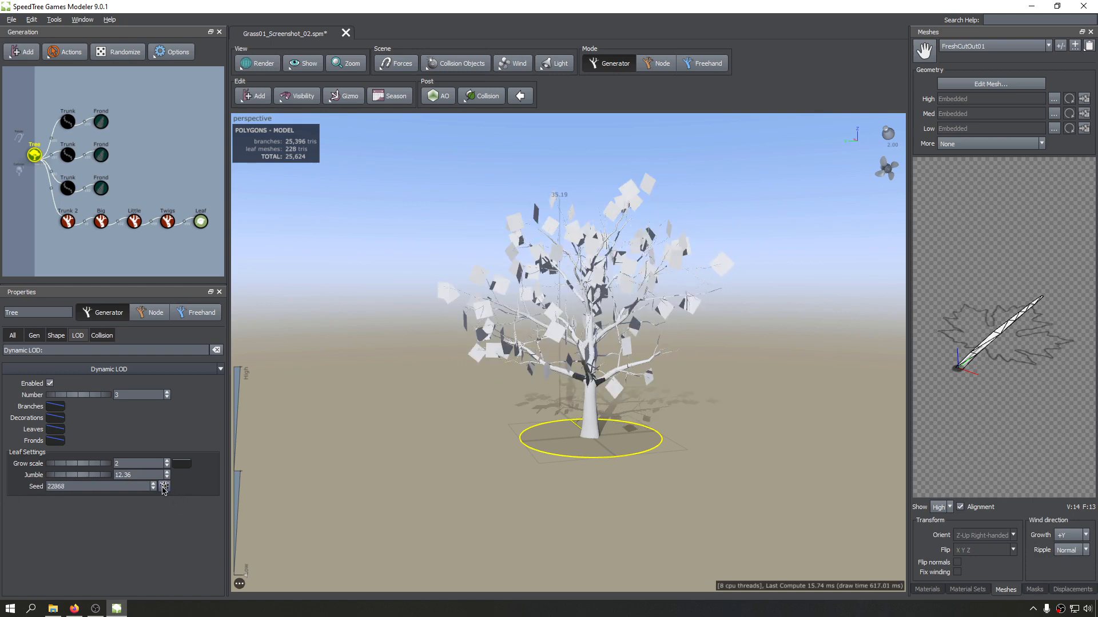
left_click(164, 486)
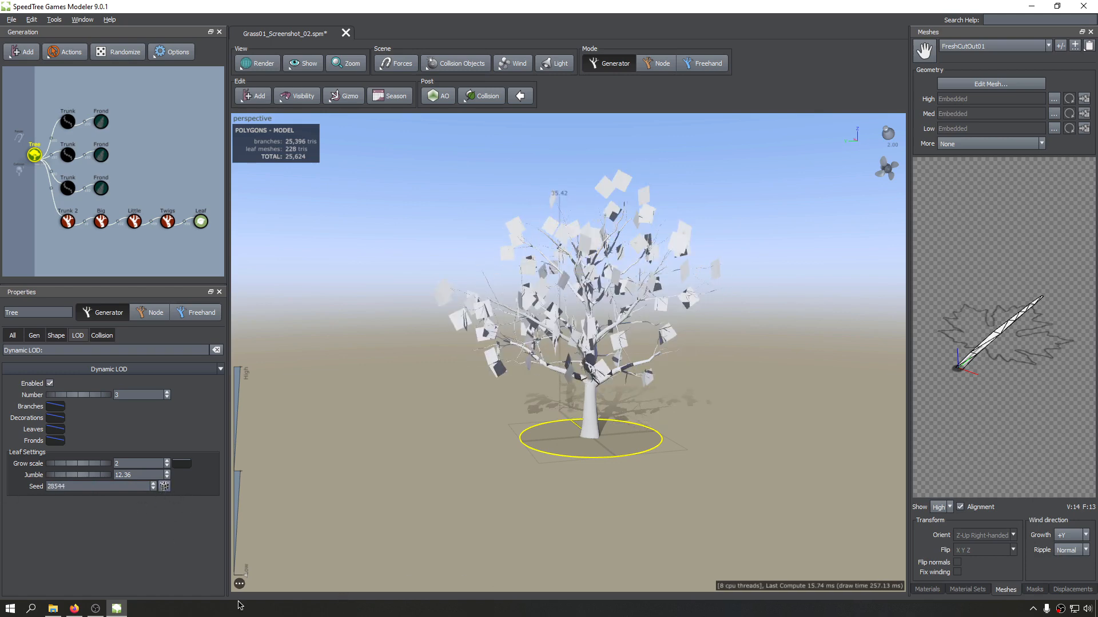
scroll(481, 459, "up", 2)
scroll(507, 459, "down", 3)
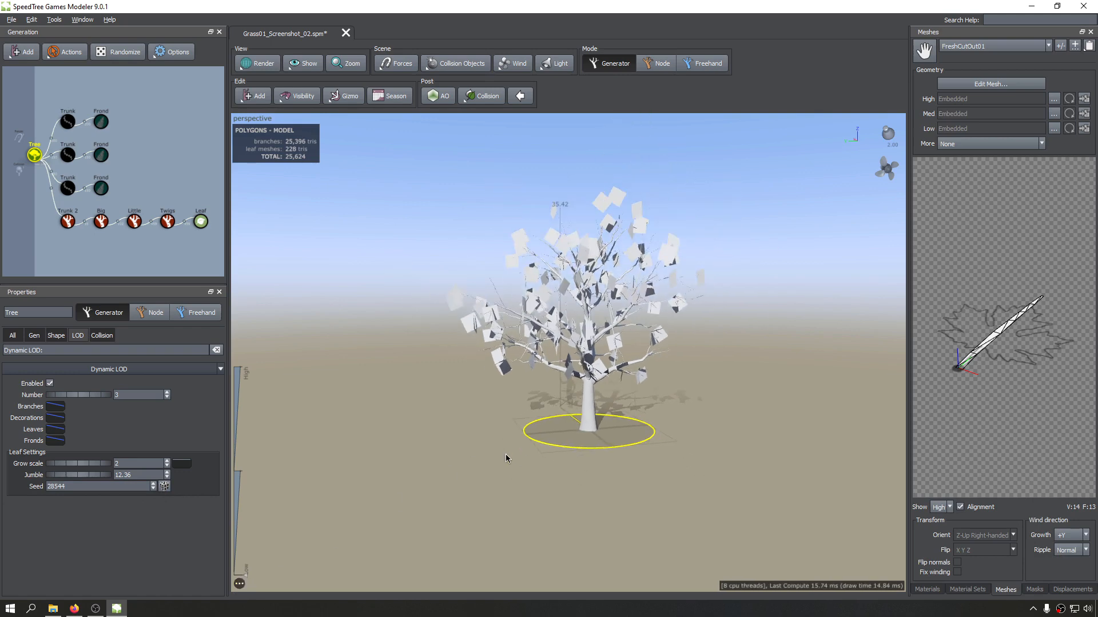
scroll(507, 459, "down", 3)
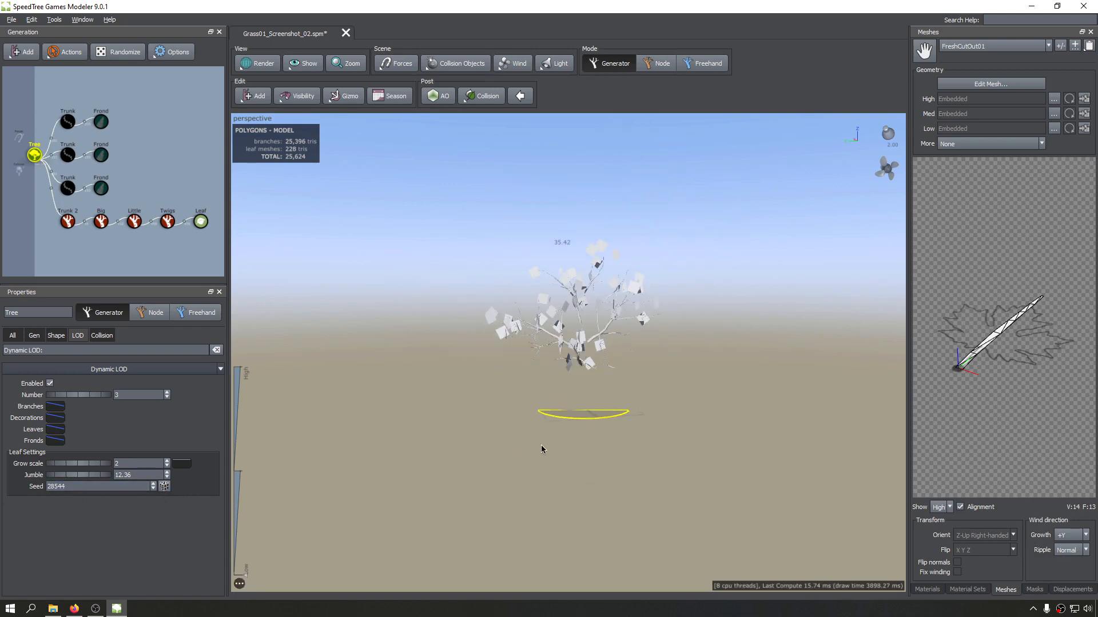
scroll(539, 449, "up", 3)
key("ctrl+s")
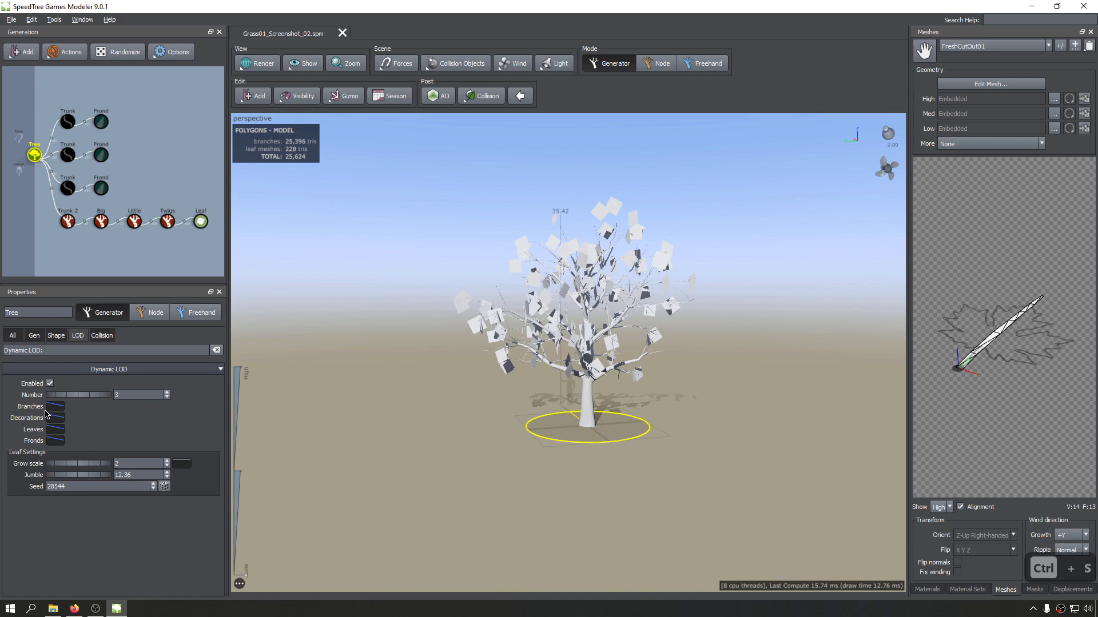
Step: Examine the Tree's Fronds Dynamic LOD curve without editing it
left_click(52, 442)
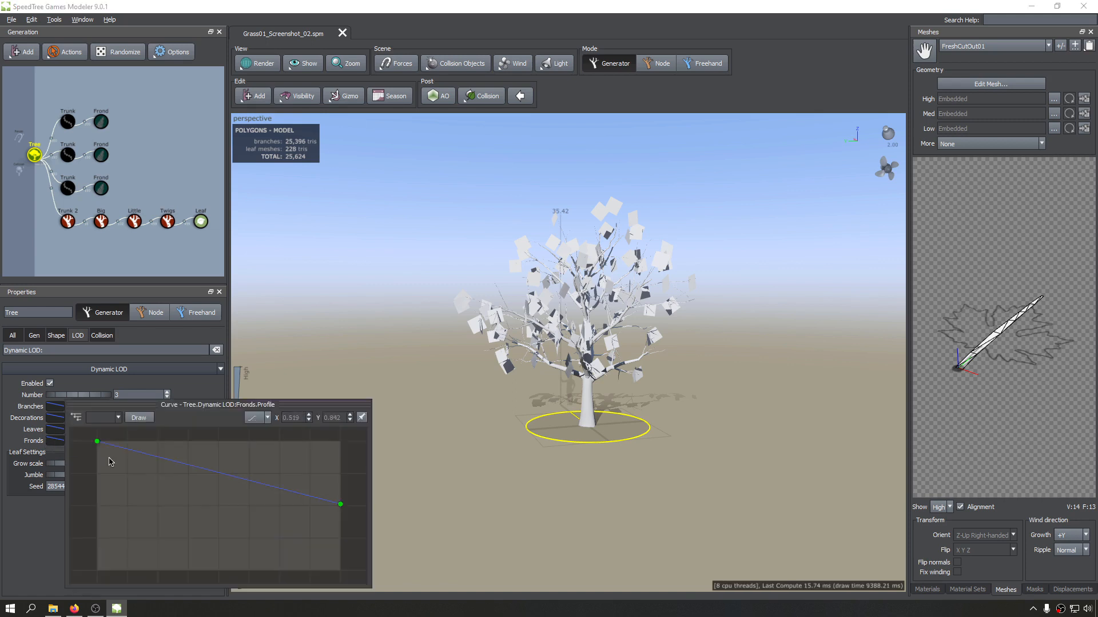
left_click(38, 530)
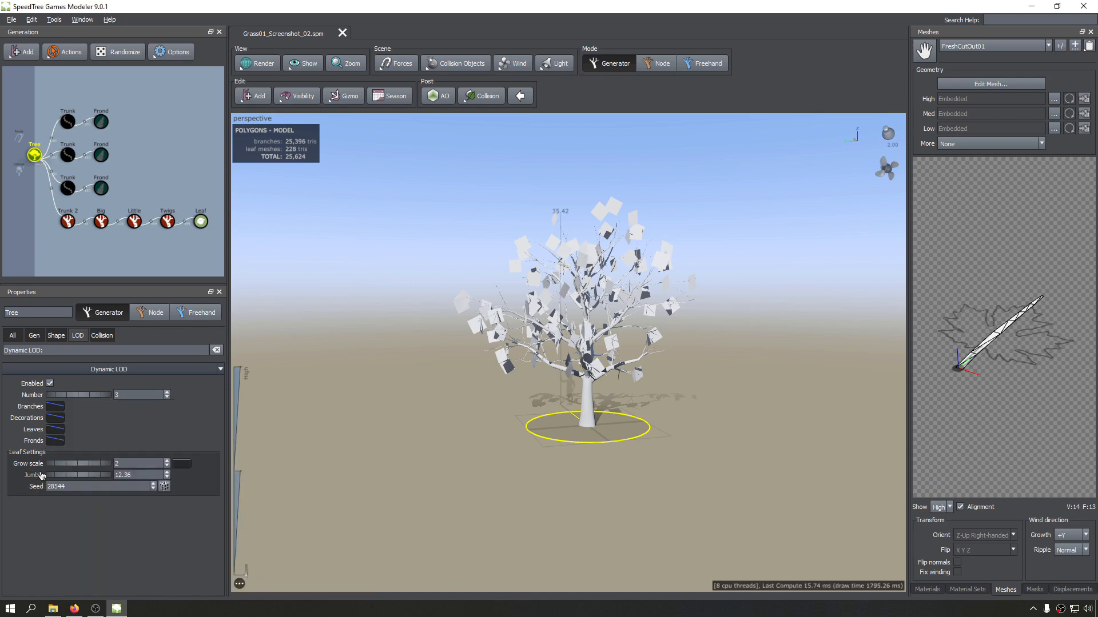
left_click(57, 442)
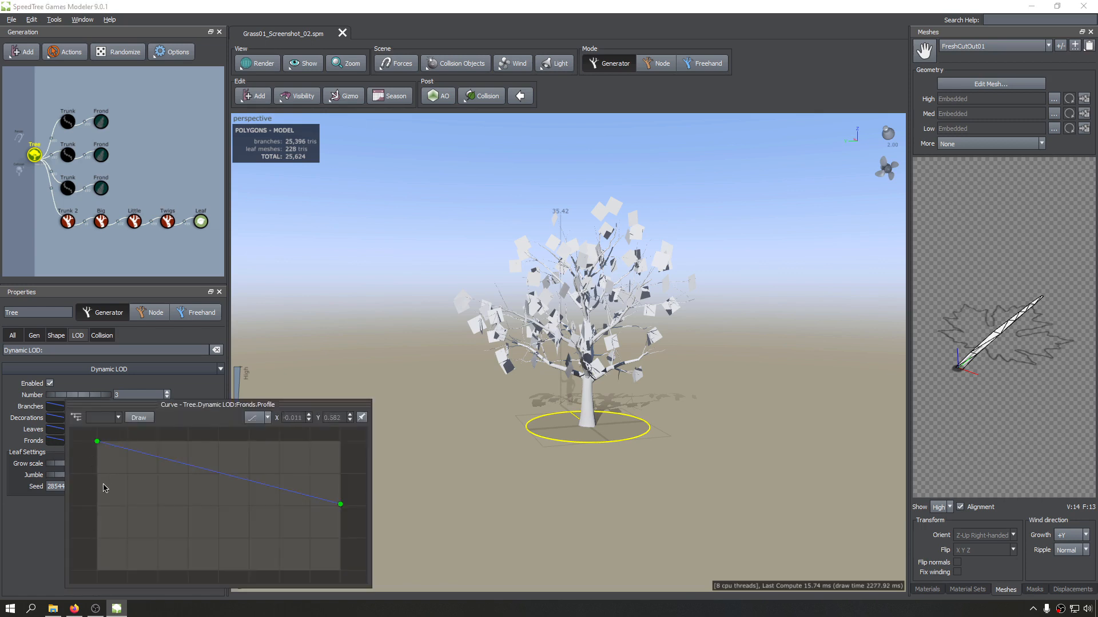
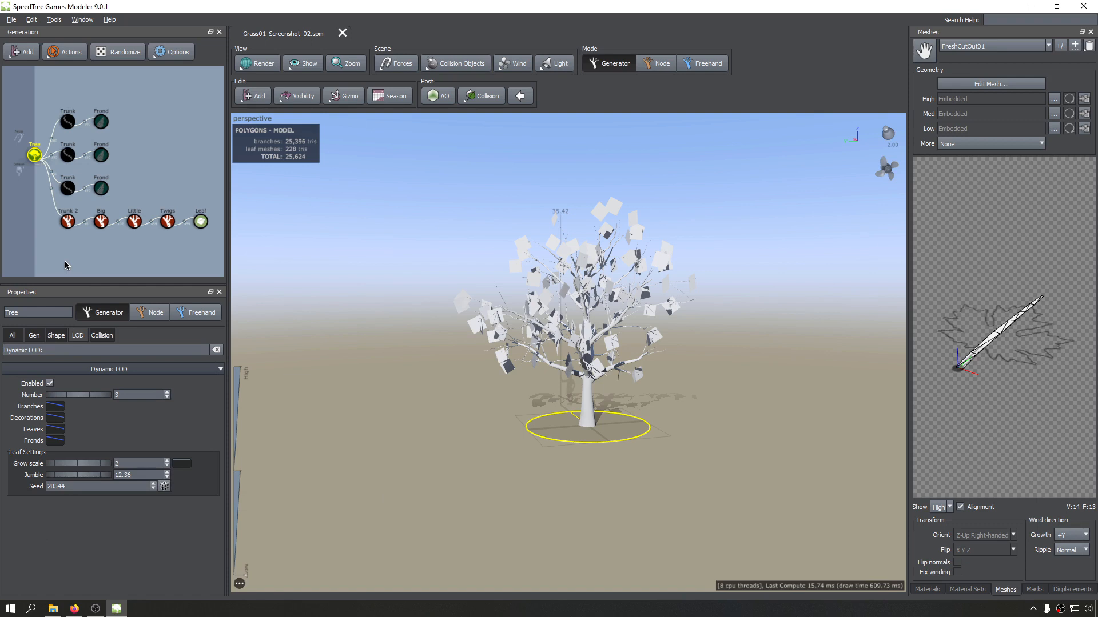
Step: Select the Trunk 2 generator and show its Dynamic LOD properties
left_click(67, 223)
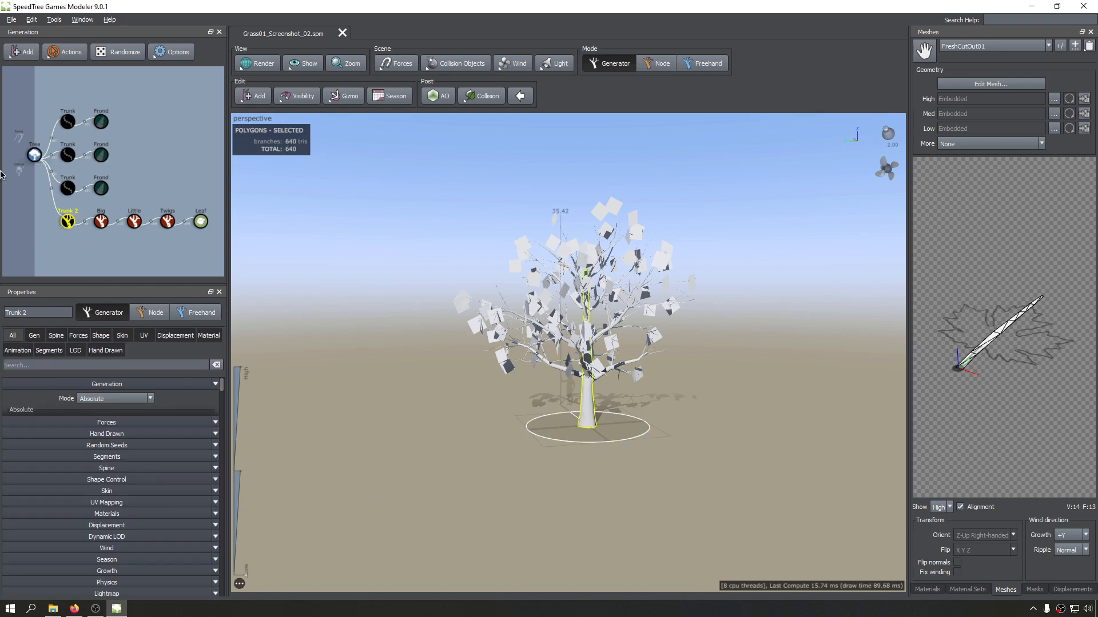
left_click(75, 351)
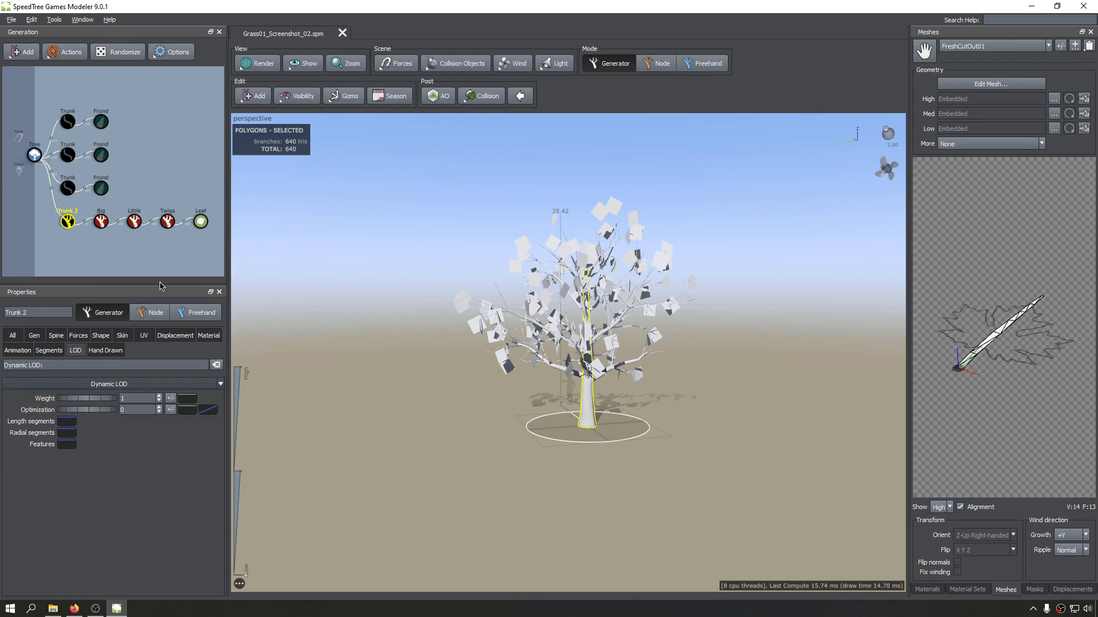
left_click_drag(730, 458, 646, 452)
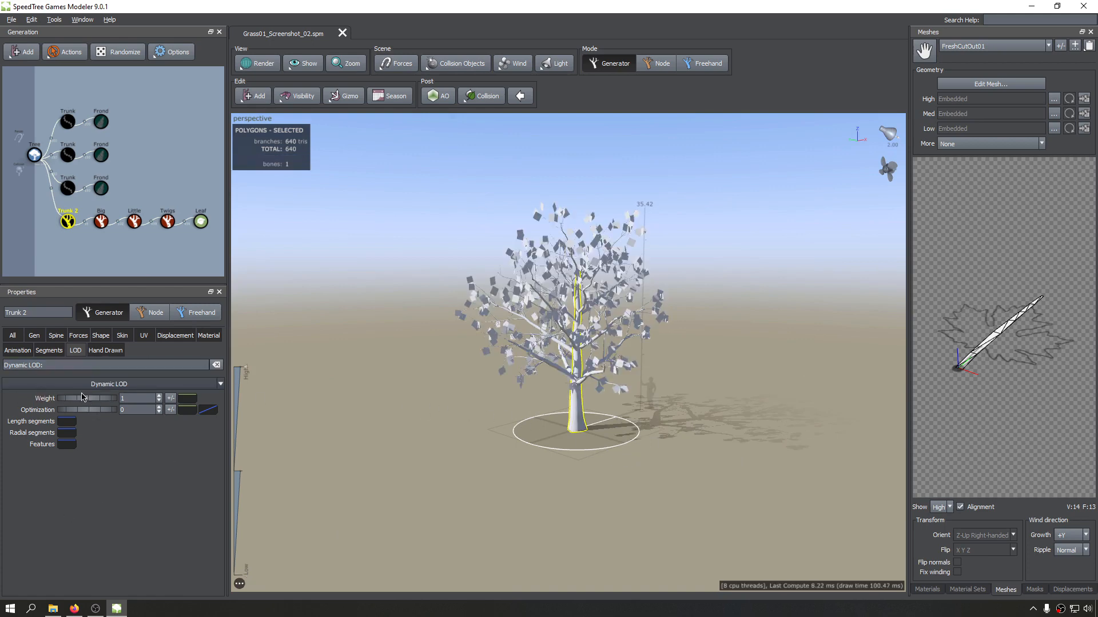
Step: Review the Tree generator's Dynamic LOD properties and return to the Trunk 2 generator
left_click(28, 152)
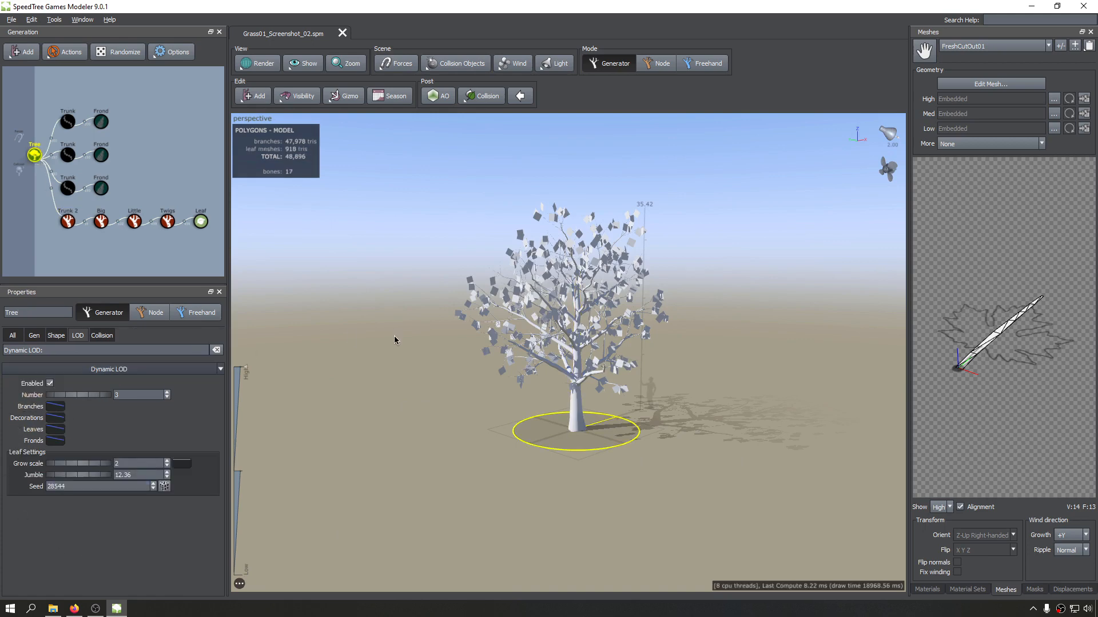
scroll(392, 366, "down", 2)
scroll(394, 375, "up", 2)
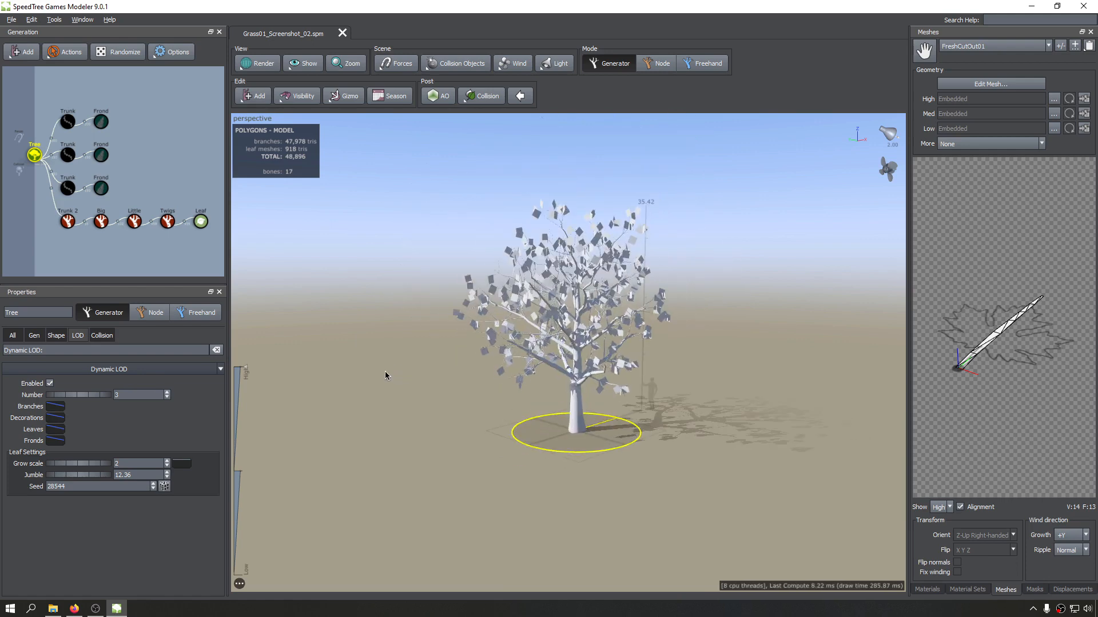
left_click(69, 224)
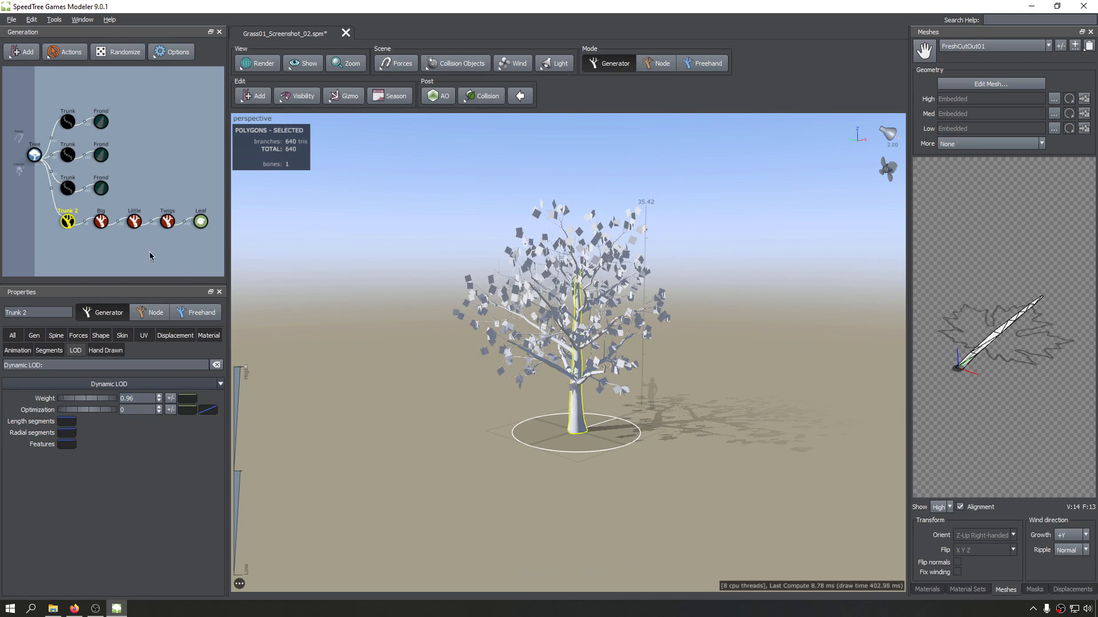
Step: Select the Big branch generator and set its Dynamic LOD Weight to 2
left_click(103, 226)
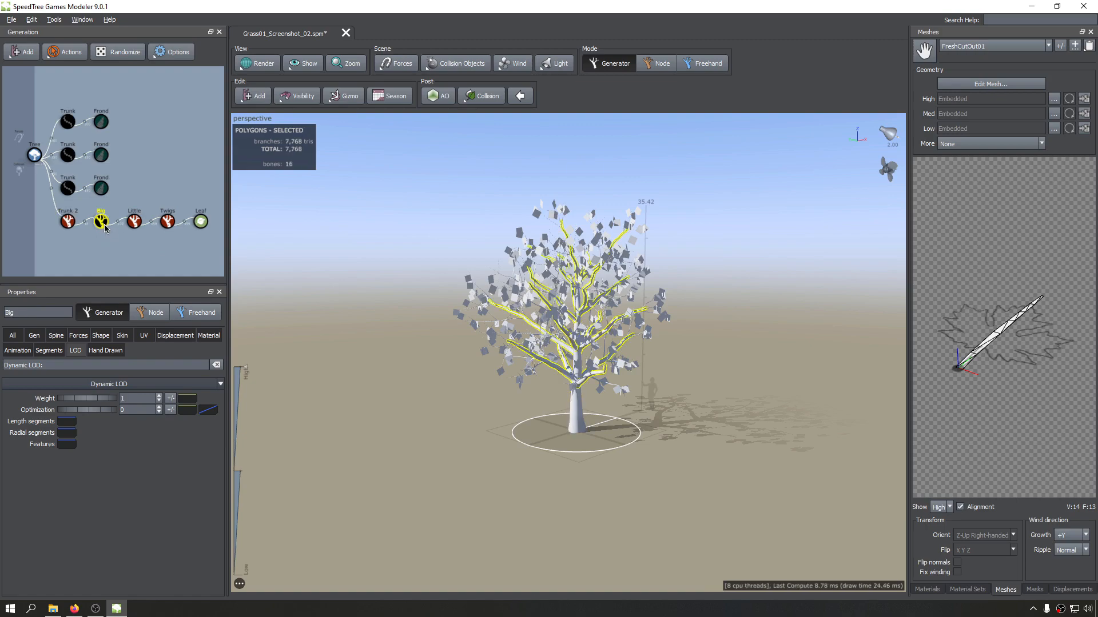
scroll(588, 430, "up", 2)
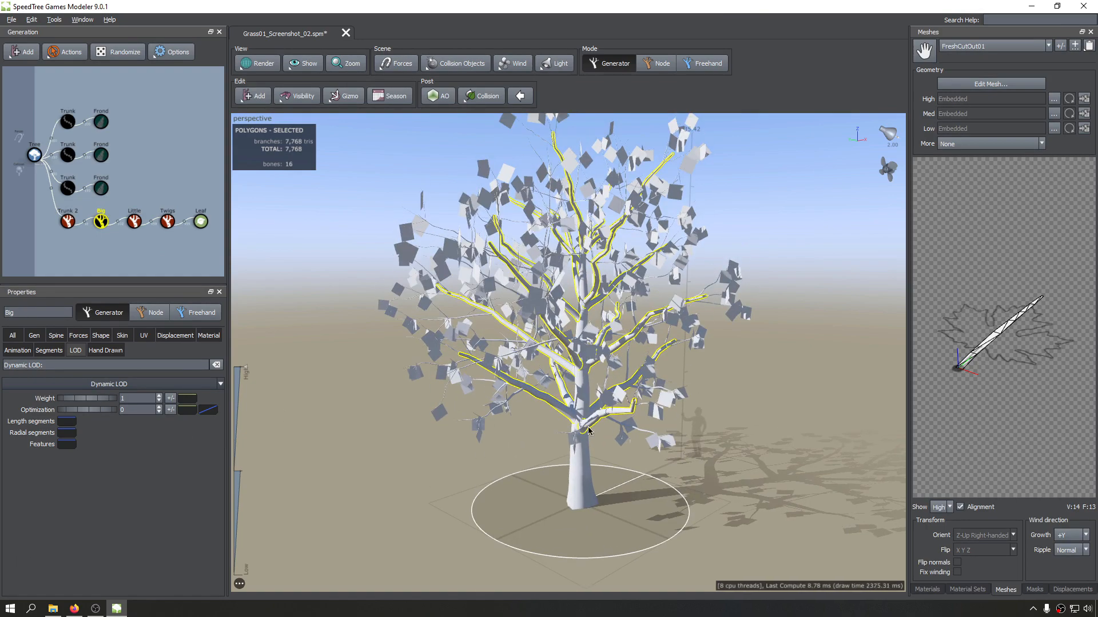
left_click_drag(589, 430, 500, 380)
left_click_drag(573, 284, 590, 282)
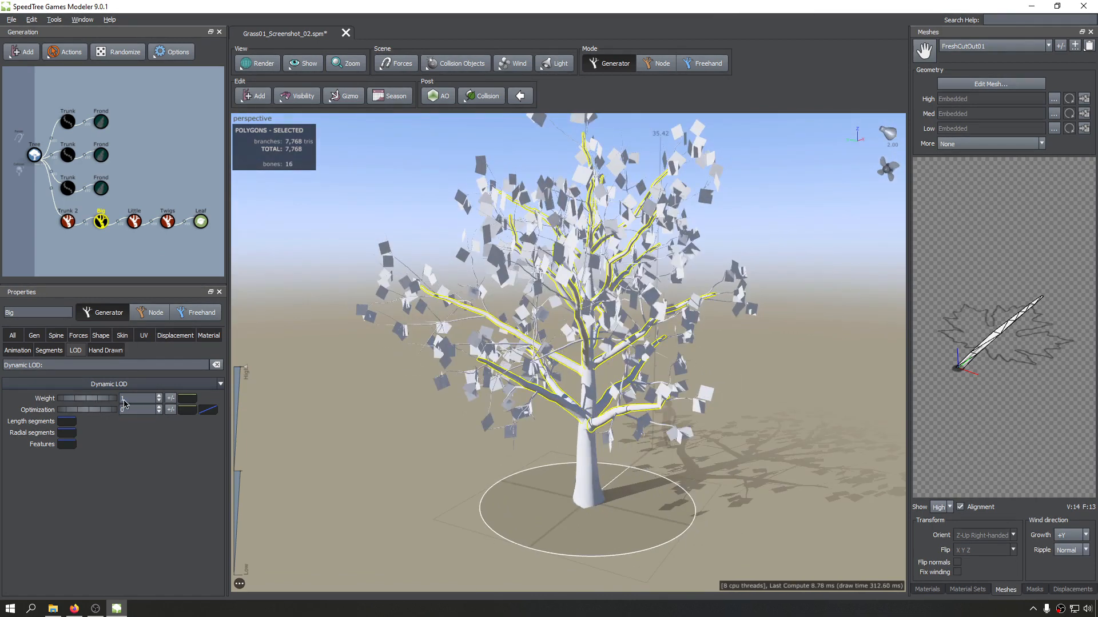
type("2")
key("Return")
Step: Preview the tree from high down to its lowest LOD and inspect the big branches
left_click(246, 402)
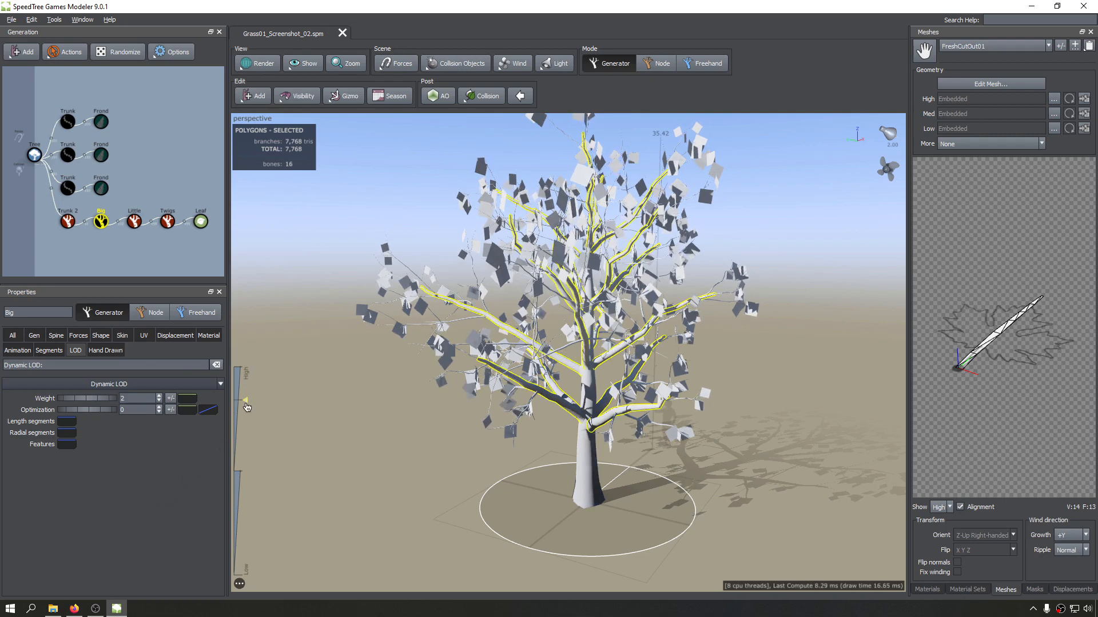
left_click_drag(246, 407, 246, 574)
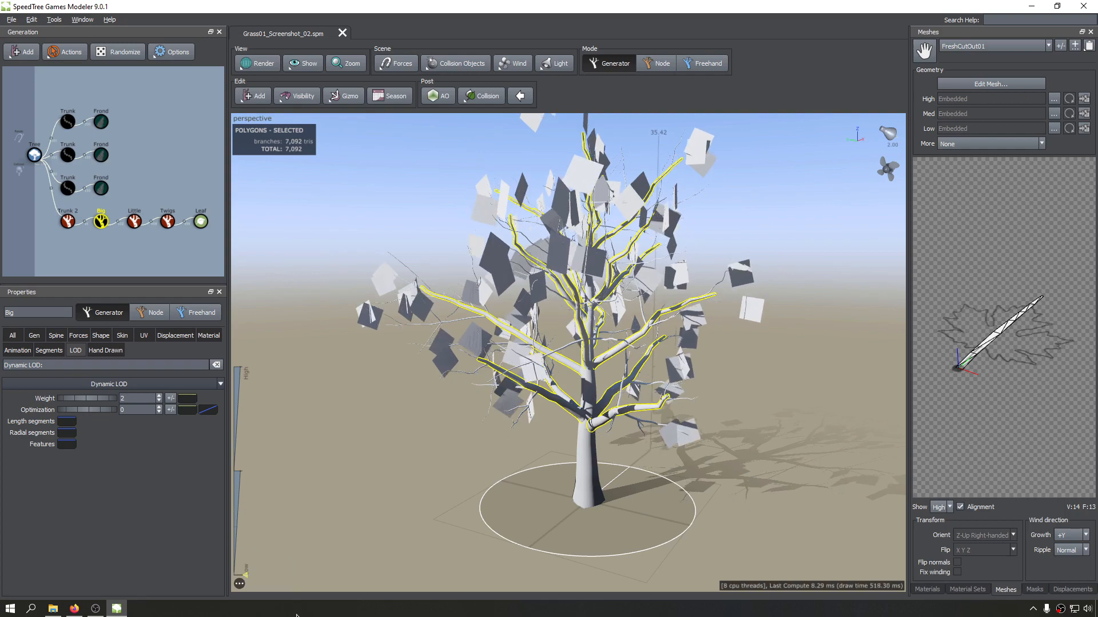
left_click_drag(829, 343, 602, 355)
scroll(570, 364, "down", 10)
key("z")
key("space")
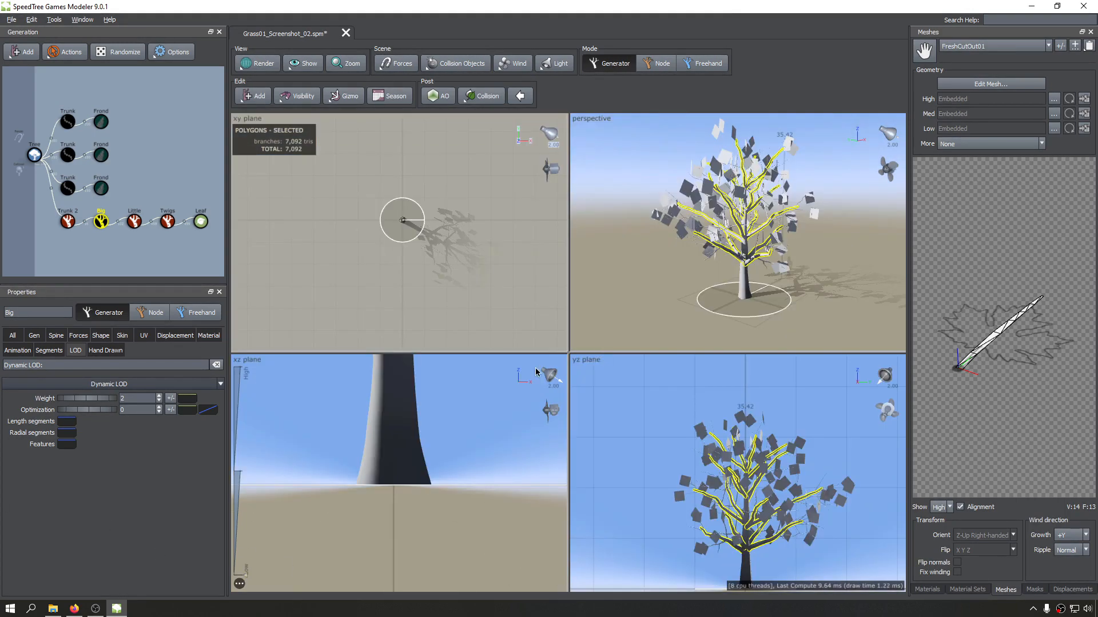
key("space")
Step: Set the Big generator's Dynamic LOD Weight to 20 and inspect the tree at its lowest LOD from several angles
left_click(139, 399)
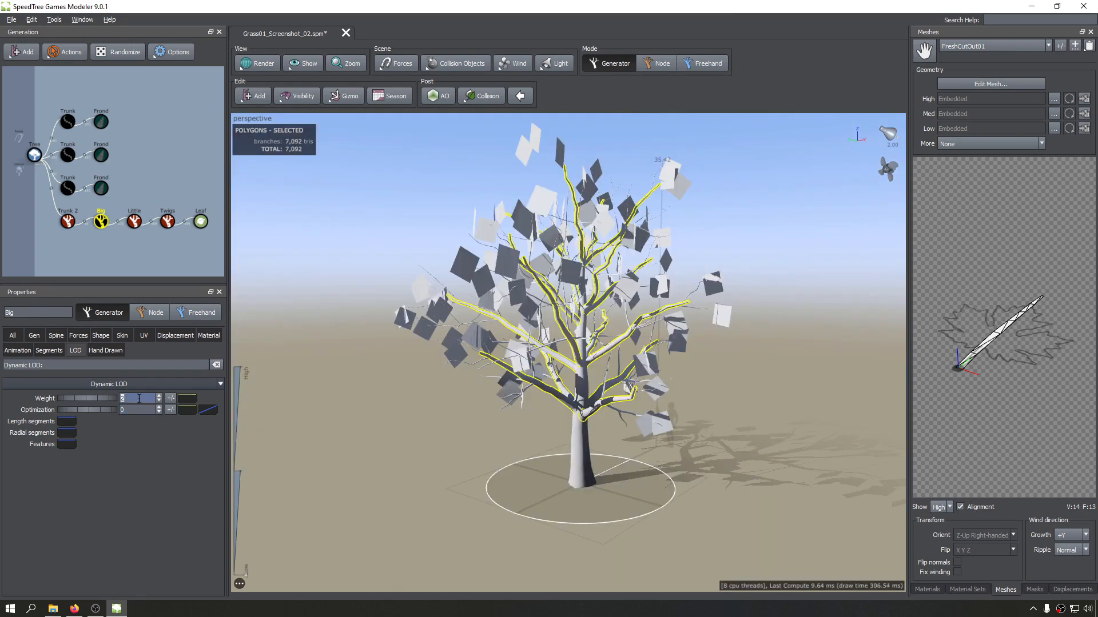
type("20")
key("Return")
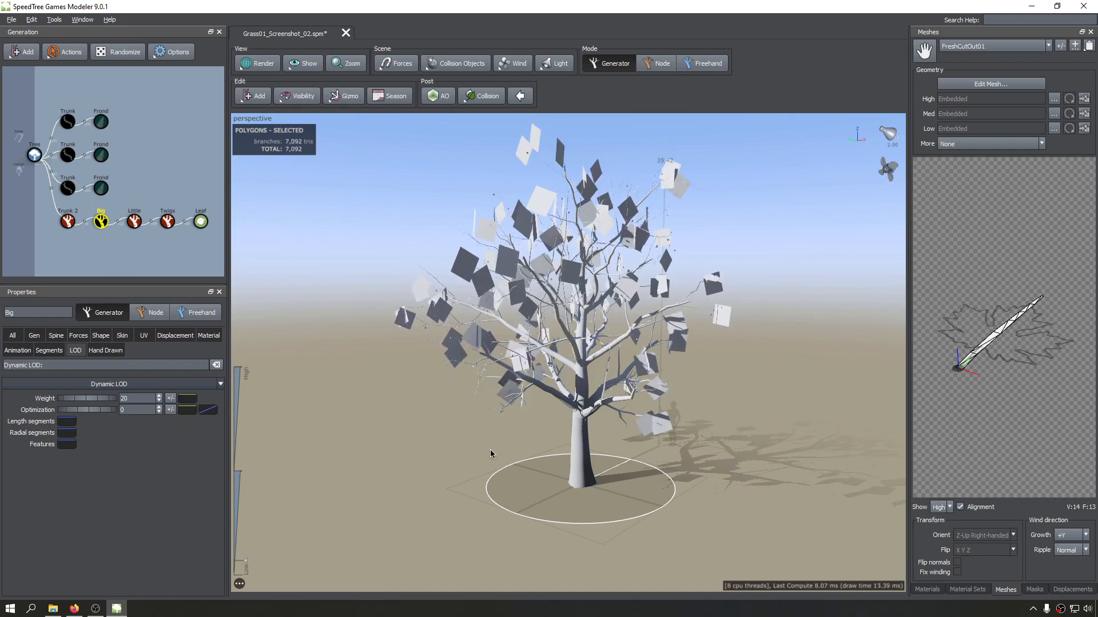
right_click_drag(490, 450, 550, 434)
middle_click_drag(550, 433, 534, 361)
left_click_drag(534, 360, 401, 394)
scroll(434, 398, "down", 8)
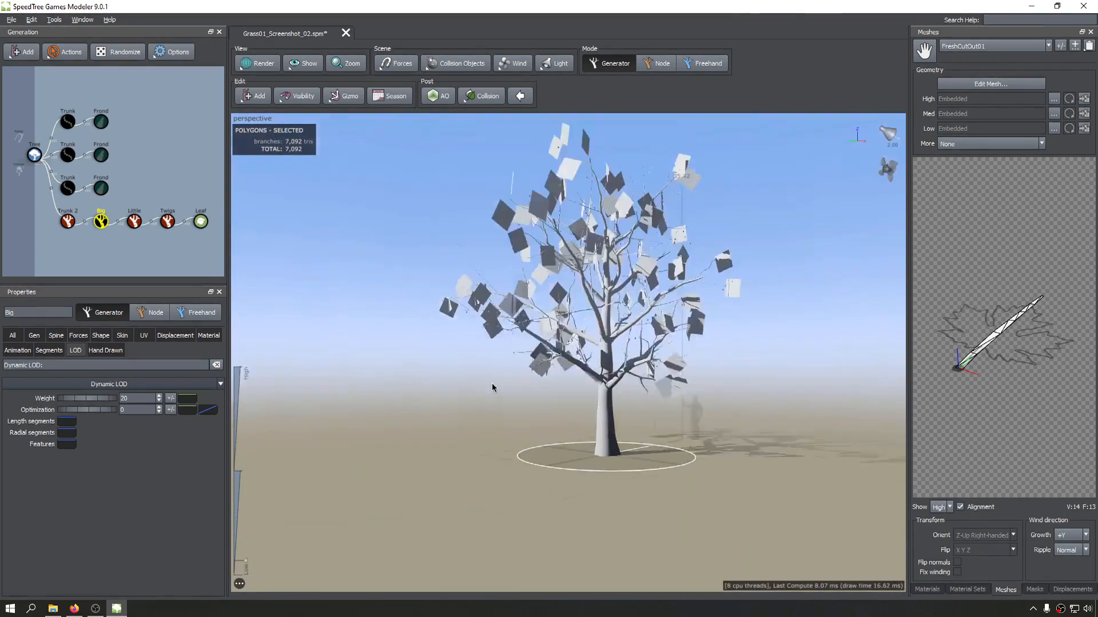
left_click_drag(492, 383, 862, 411)
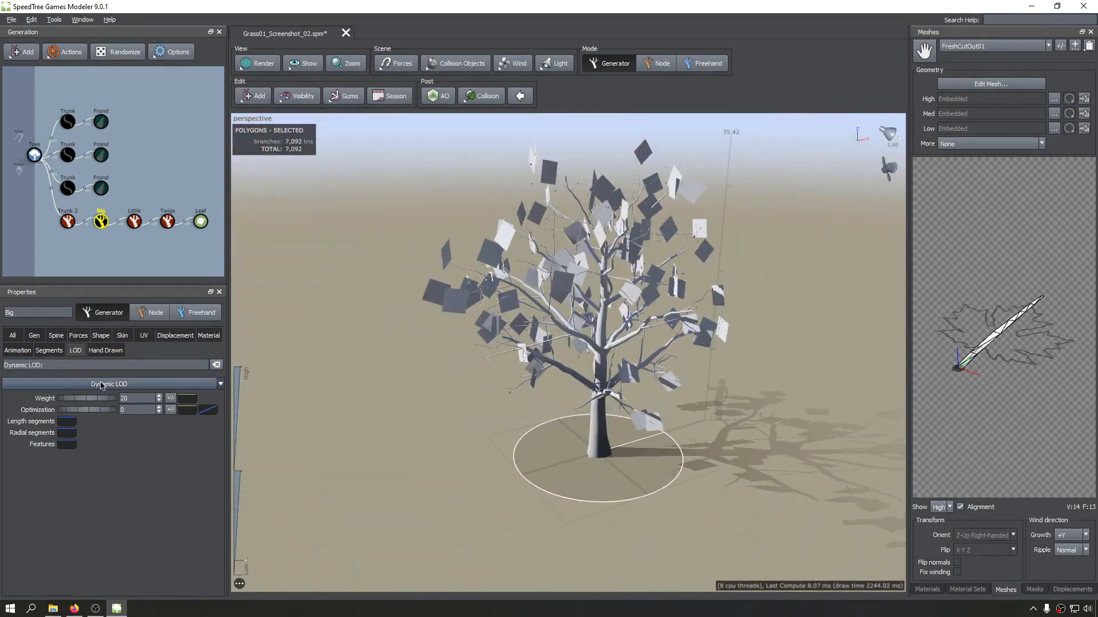
Step: Set the Big generator's Dynamic LOD Weight back to 1
double_click(138, 395)
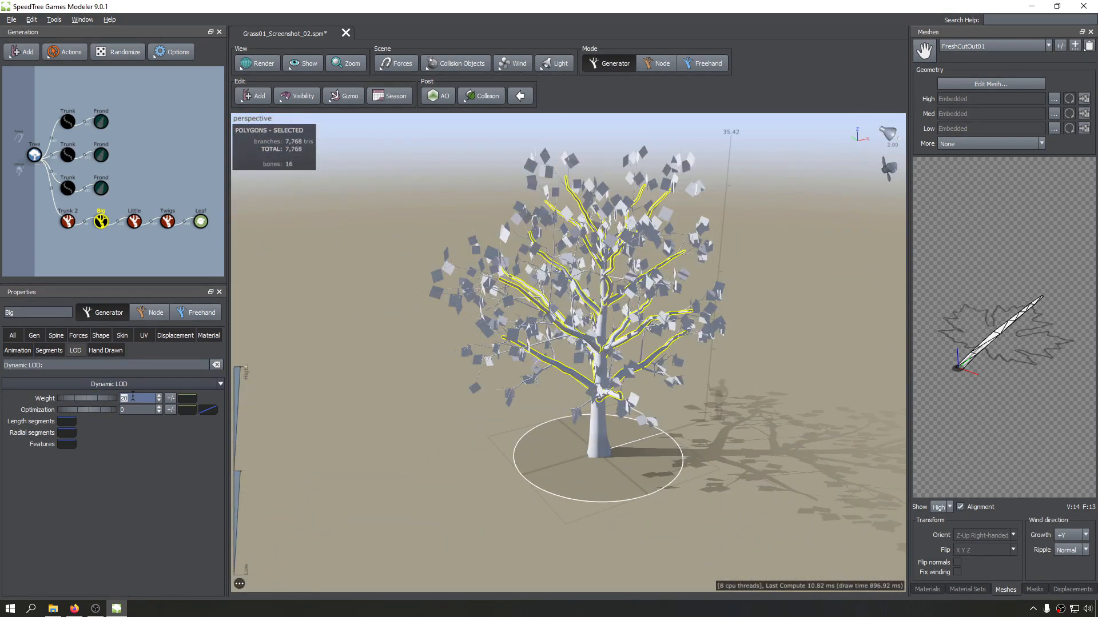
type("1")
key("Return")
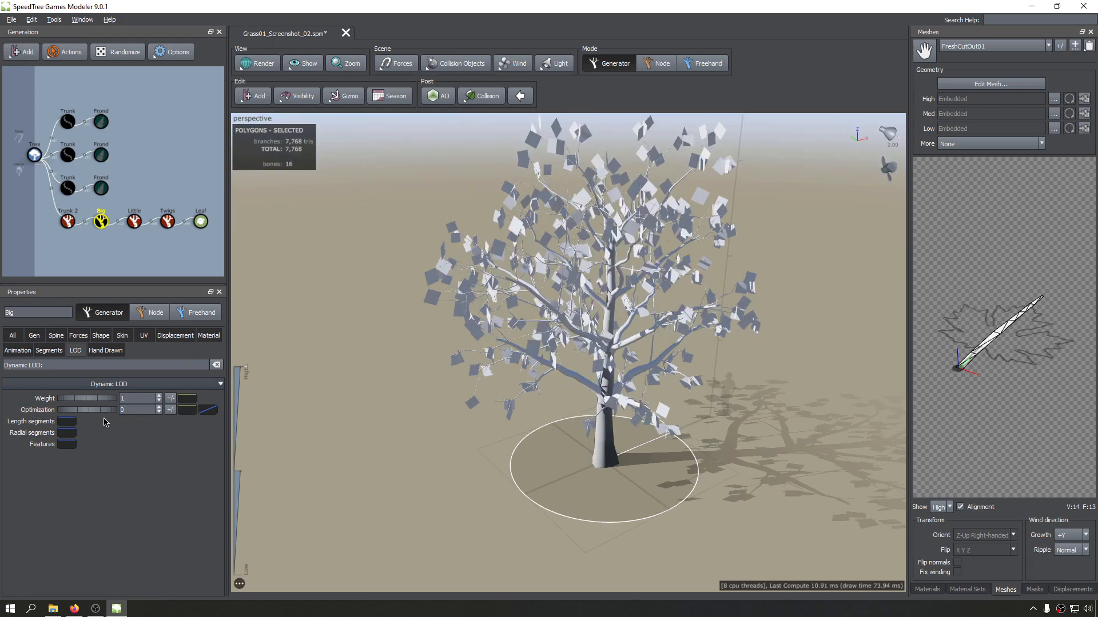
left_click_drag(526, 372, 510, 339)
middle_click_drag(50, 215, 50, 217)
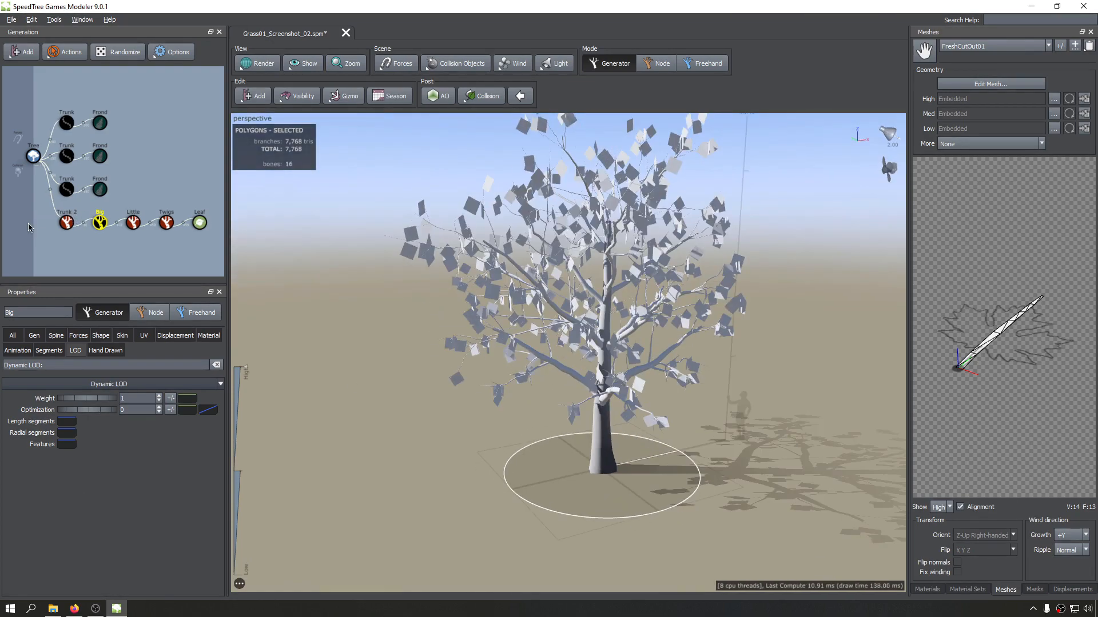
Step: Switch the viewport rendering to wireframe to show the branch meshes
scroll(569, 329, "down", 4)
scroll(569, 329, "up", 10)
left_click_drag(569, 328, 459, 319)
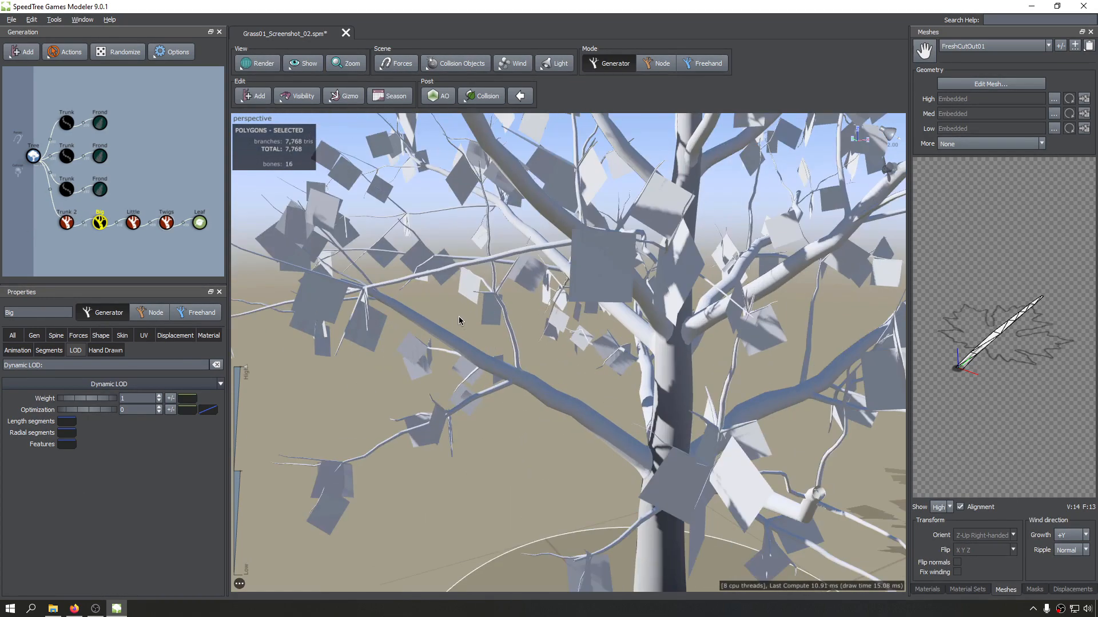
left_click(253, 96)
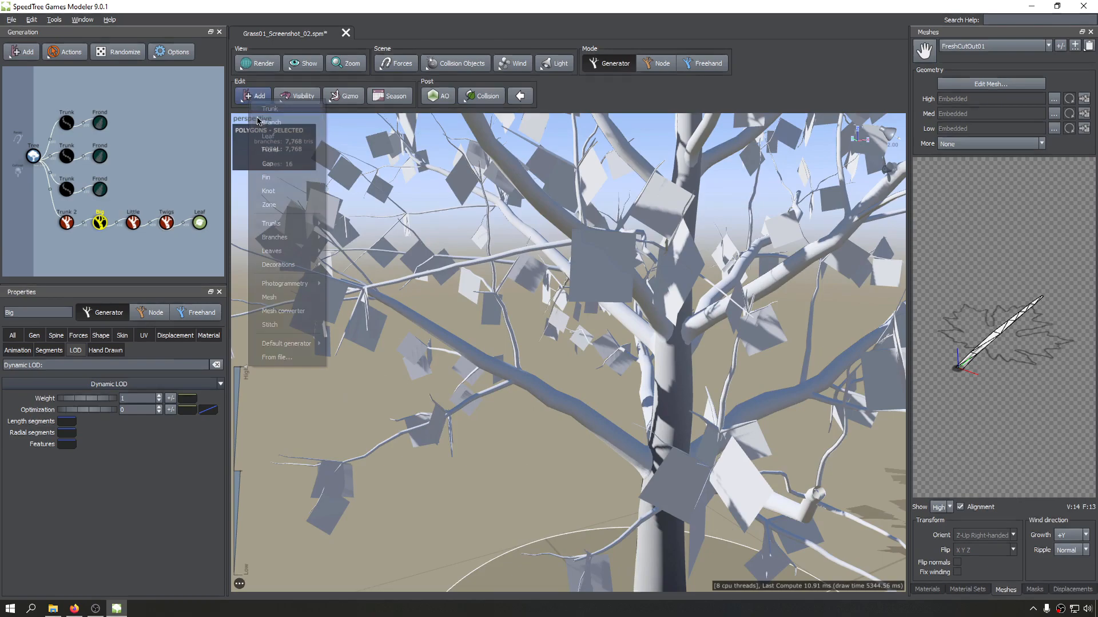
left_click(251, 70)
left_click(278, 81)
Step: Select the tree's main trunk in the viewport and examine its wireframe segments
scroll(667, 352, "down", 5)
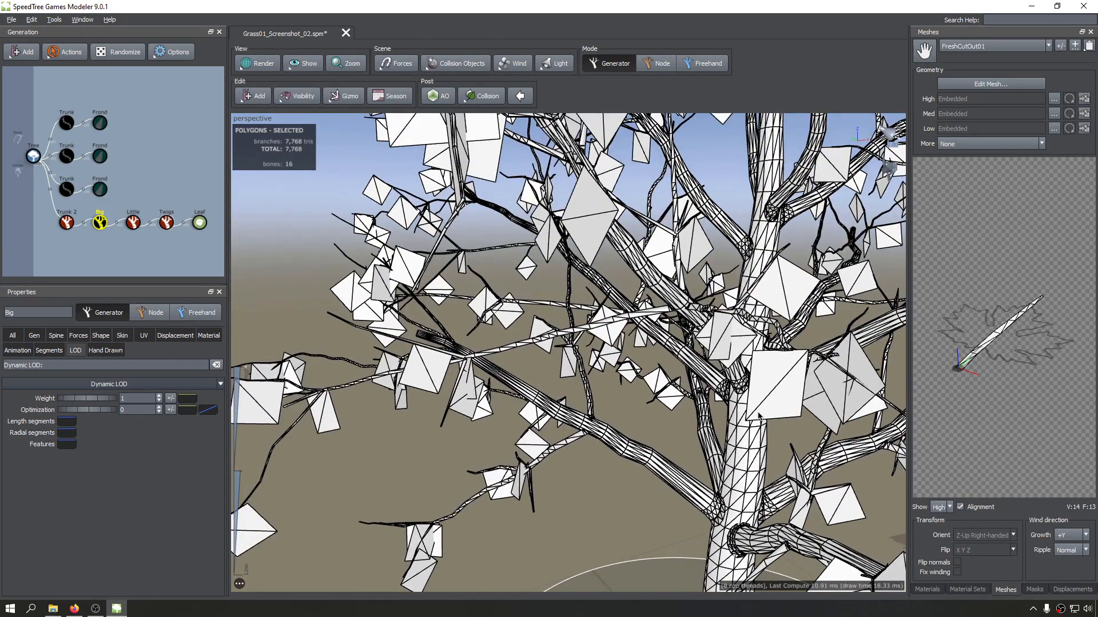
scroll(667, 352, "up", 6)
middle_click_drag(517, 335, 566, 378)
left_click_drag(565, 377, 607, 365)
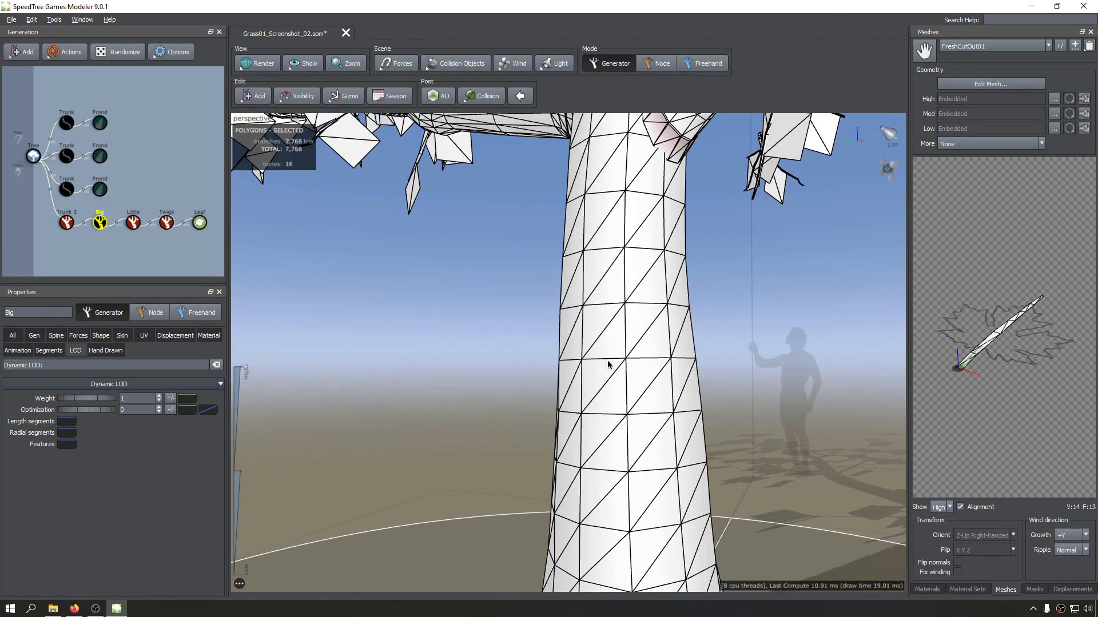
left_click(608, 364)
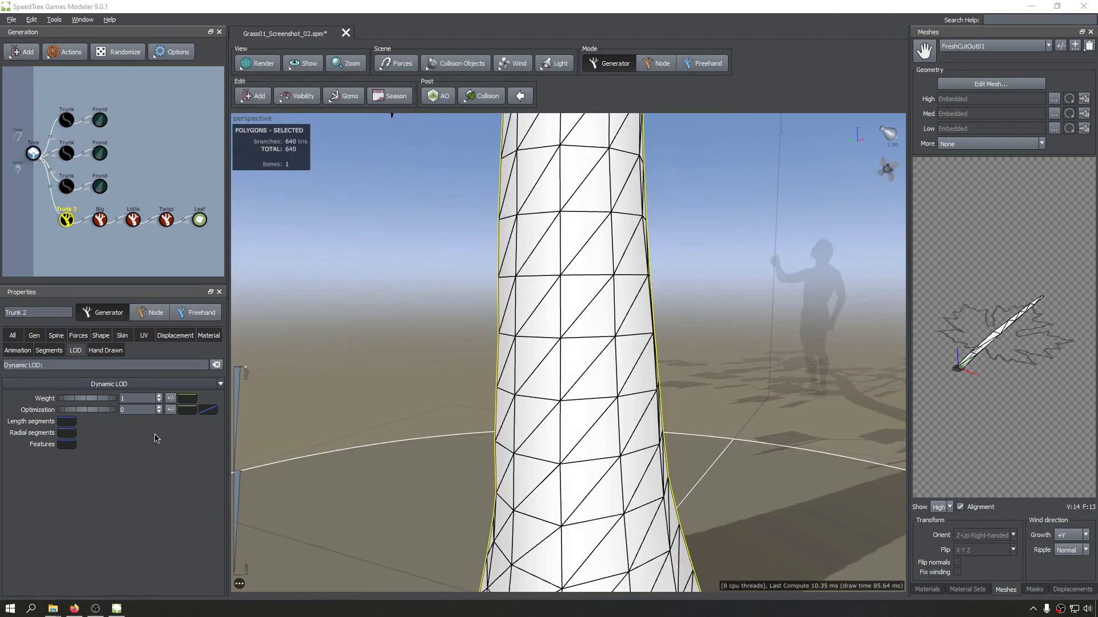
left_click(48, 248)
scroll(431, 360, "down", 3)
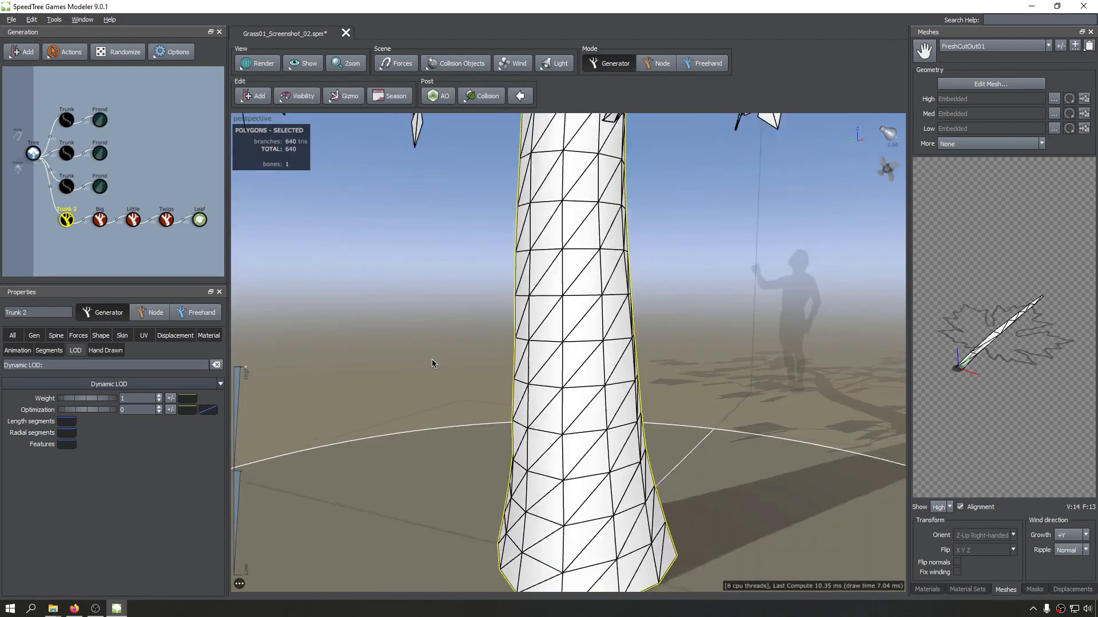
scroll(420, 366, "up", 5)
scroll(413, 367, "down", 5)
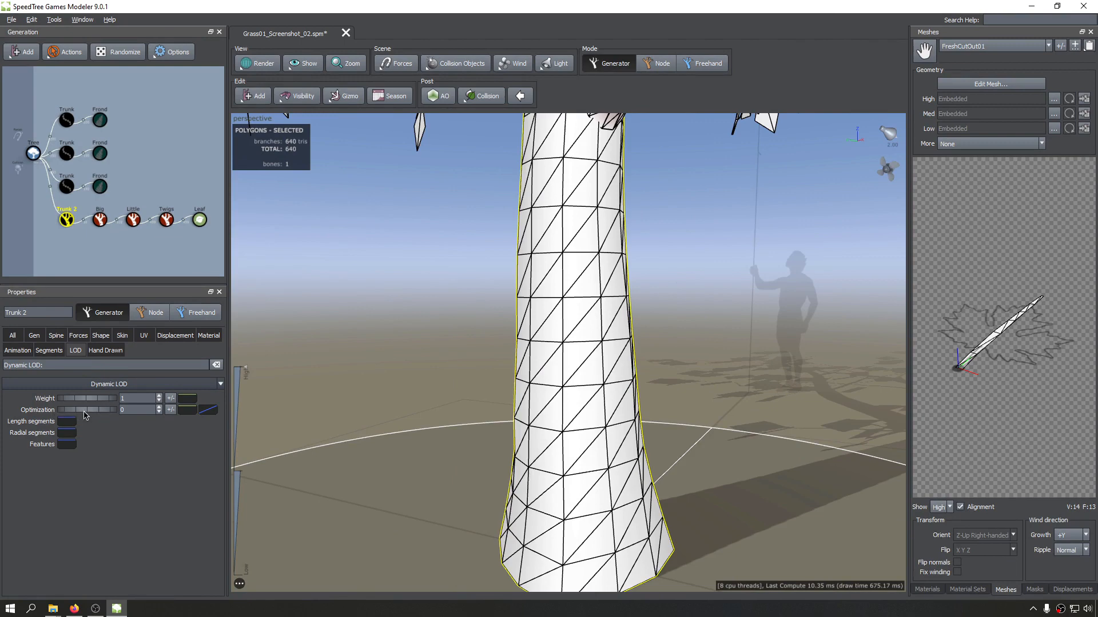
Step: Raise Trunk 2's Dynamic LOD Optimization to 2.63 and preview the trunk at the lowest LOD
left_click_drag(84, 415, 235, 436)
left_click_drag(247, 371, 243, 483)
scroll(504, 428, "down", 5)
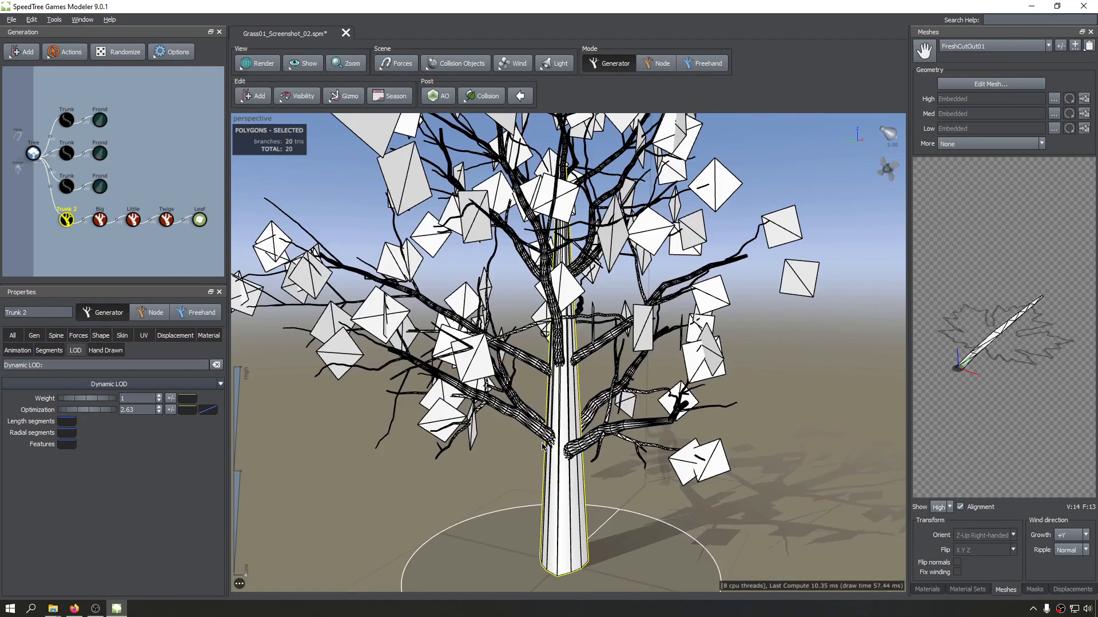
scroll(543, 446, "up", 8)
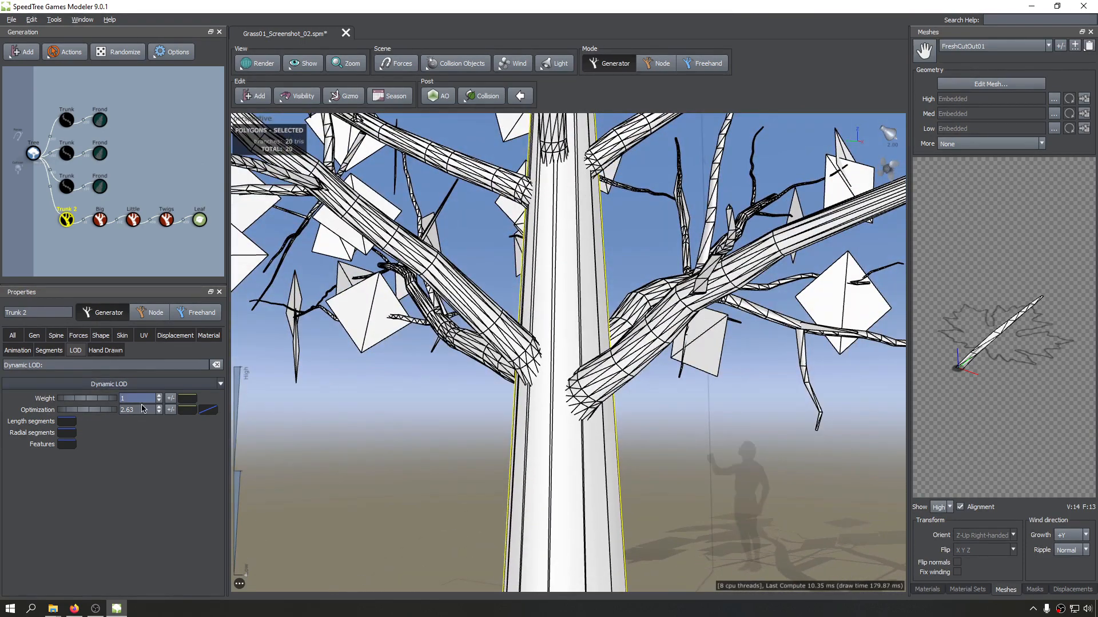
Step: Reset Trunk 2's Dynamic LOD Optimization to 0 and inspect the trunk's wireframe
key("ctrl+z")
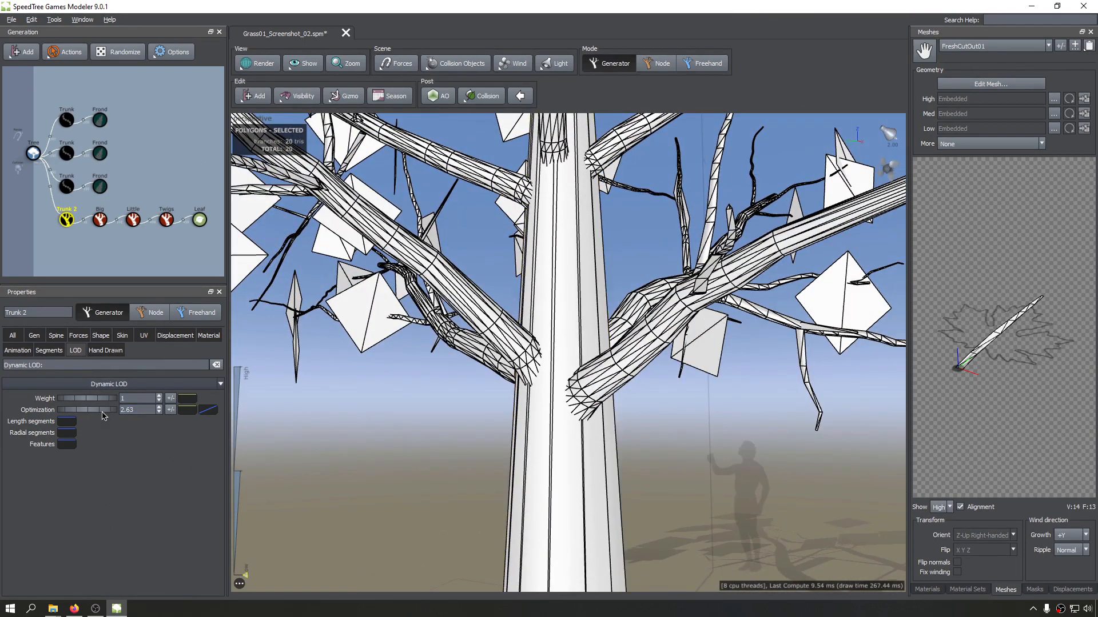
type("0")
key("Return")
middle_click_drag(547, 459, 539, 417)
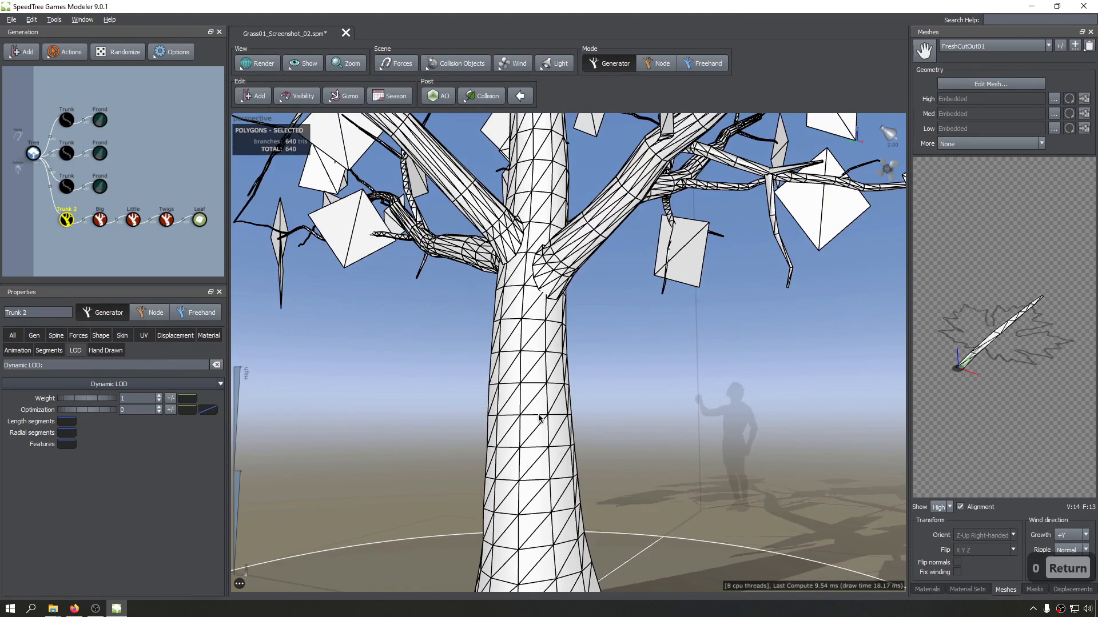
scroll(550, 407, "up", 3)
middle_click(537, 407)
middle_click(678, 272)
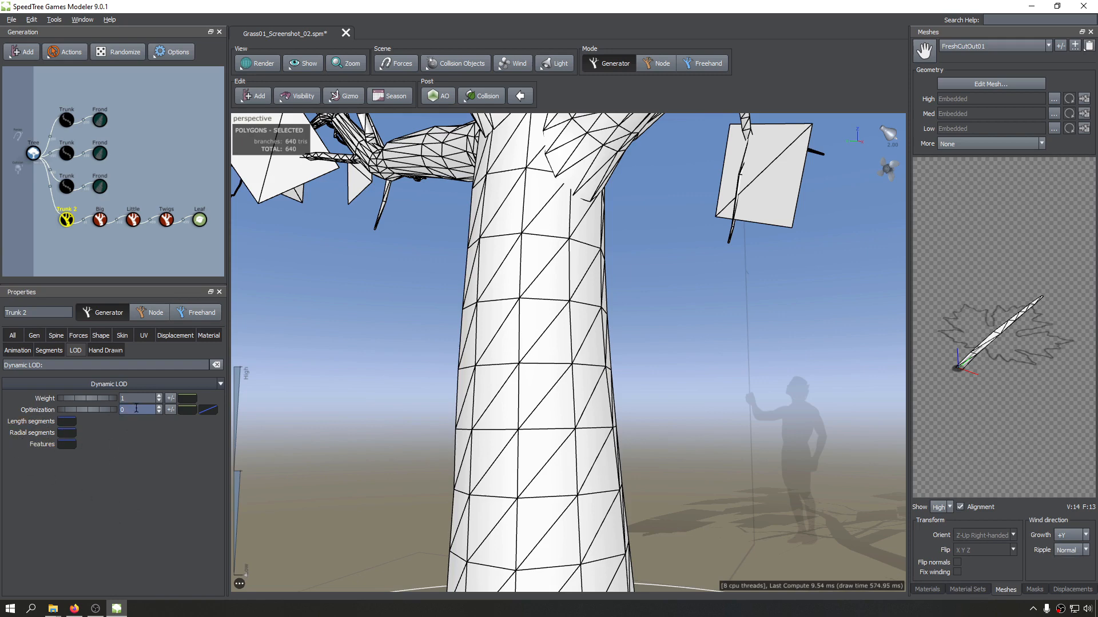
Step: Set Trunk 2's Dynamic LOD Optimization to 1 and check the trunk mesh up close
type("1")
key("Return")
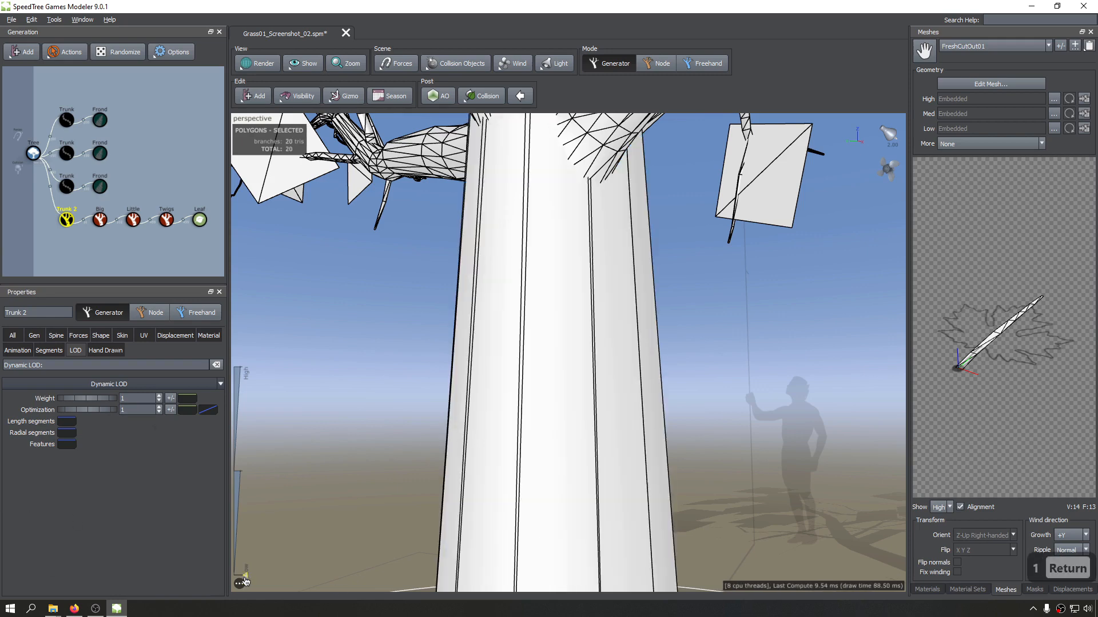
scroll(426, 481, "up", 3)
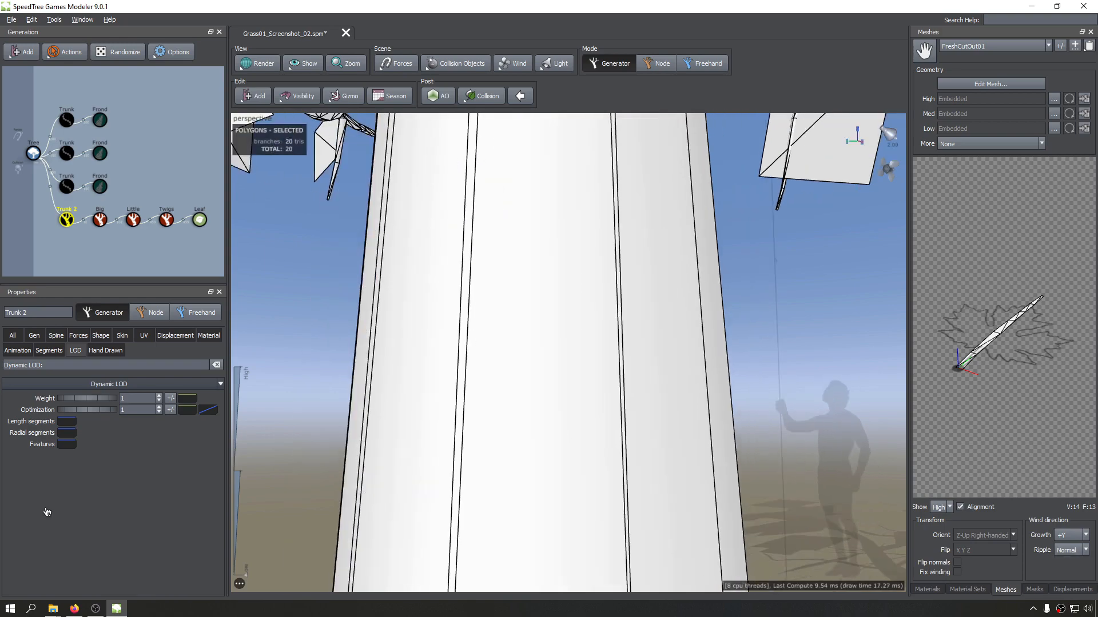
scroll(312, 390, "down", 3)
Step: Apply the Min preset to Trunk 2's Radial segments Dynamic LOD curve and inspect the simplified trunk
left_click(67, 434)
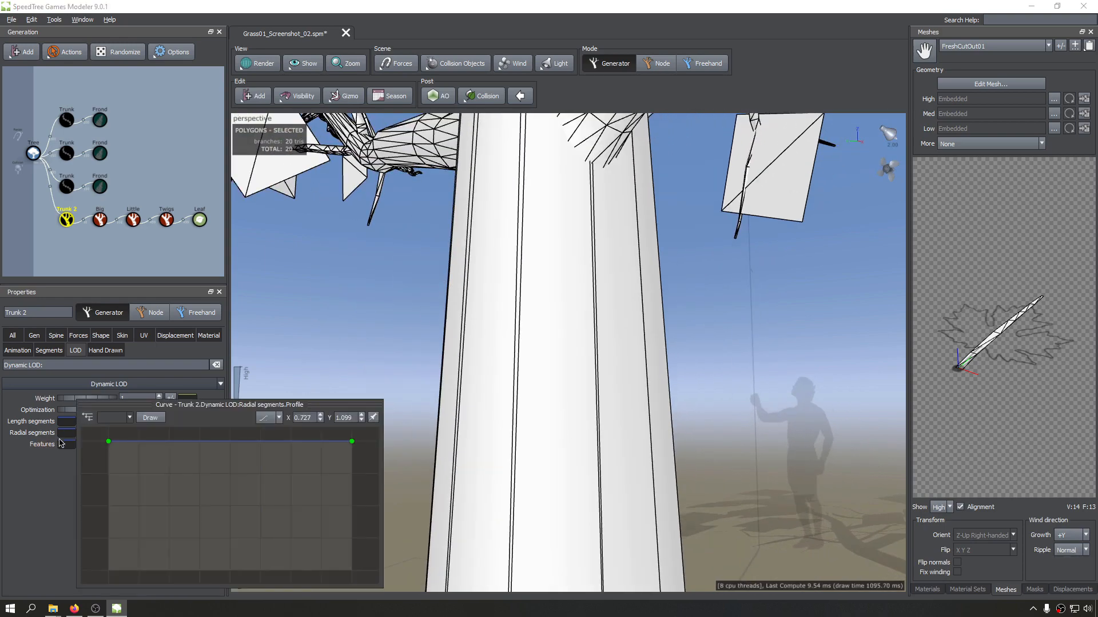
scroll(412, 429, "down", 5)
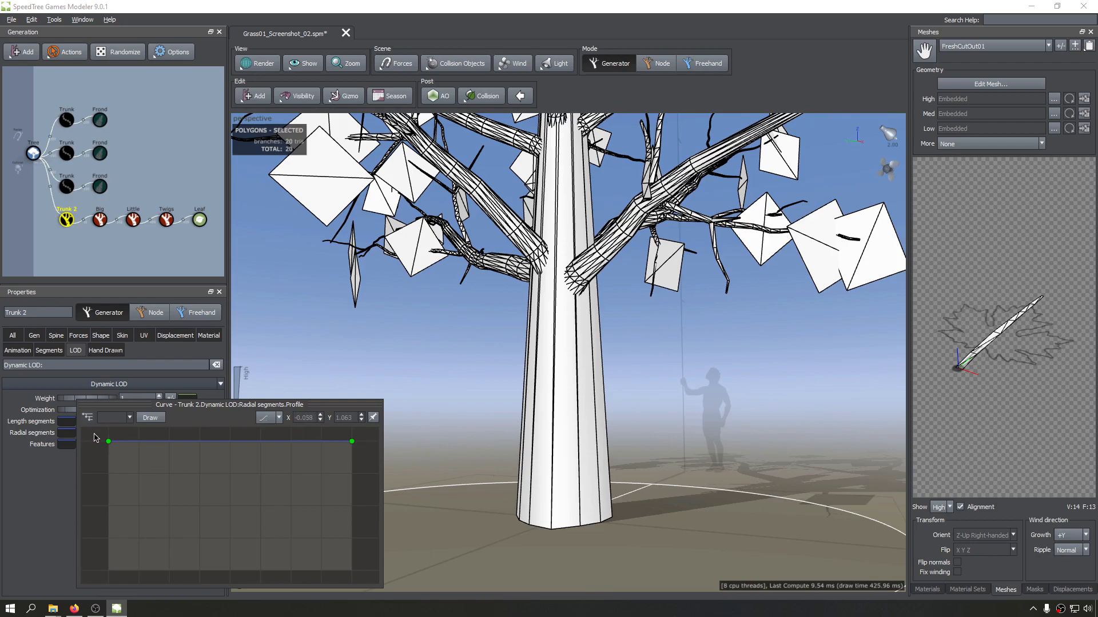
left_click(266, 418)
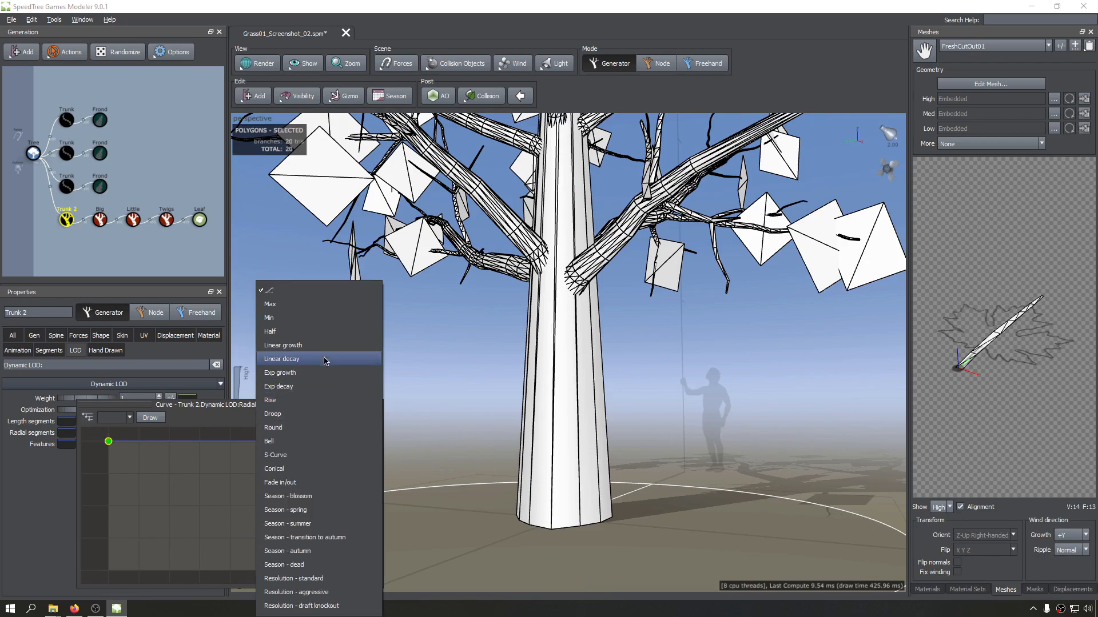
left_click(315, 318)
left_click_drag(314, 320, 361, 447)
scroll(537, 386, "up", 3)
scroll(604, 474, "down", 5)
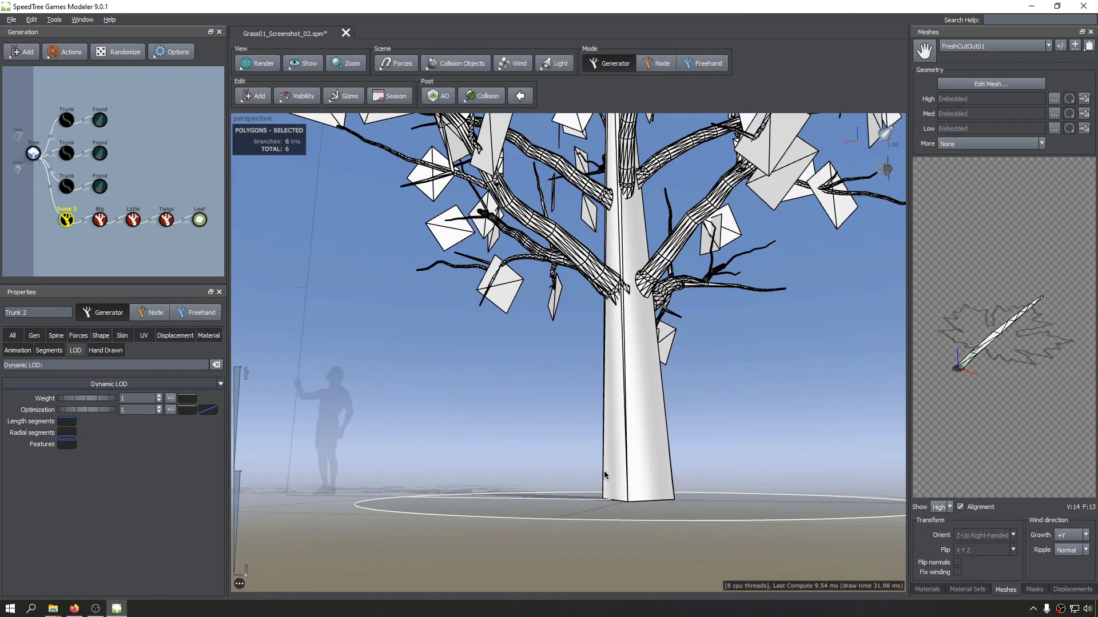
Step: Reshape Trunk 2's Radial segments Dynamic LOD curve into a flat line at its maximum
left_click(69, 433)
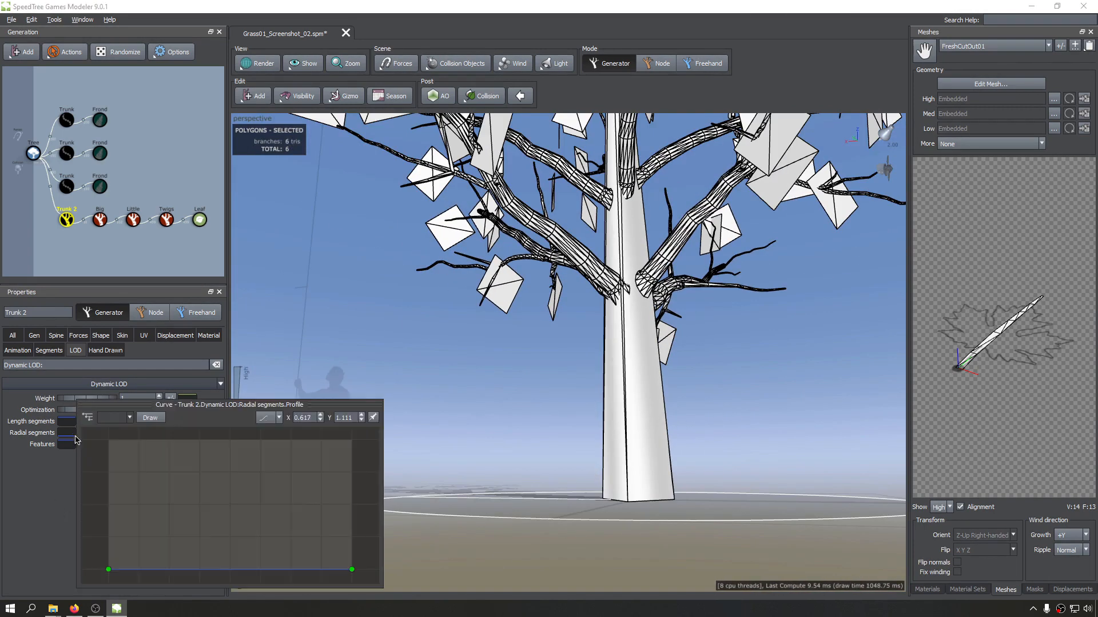
left_click_drag(110, 542, 346, 446)
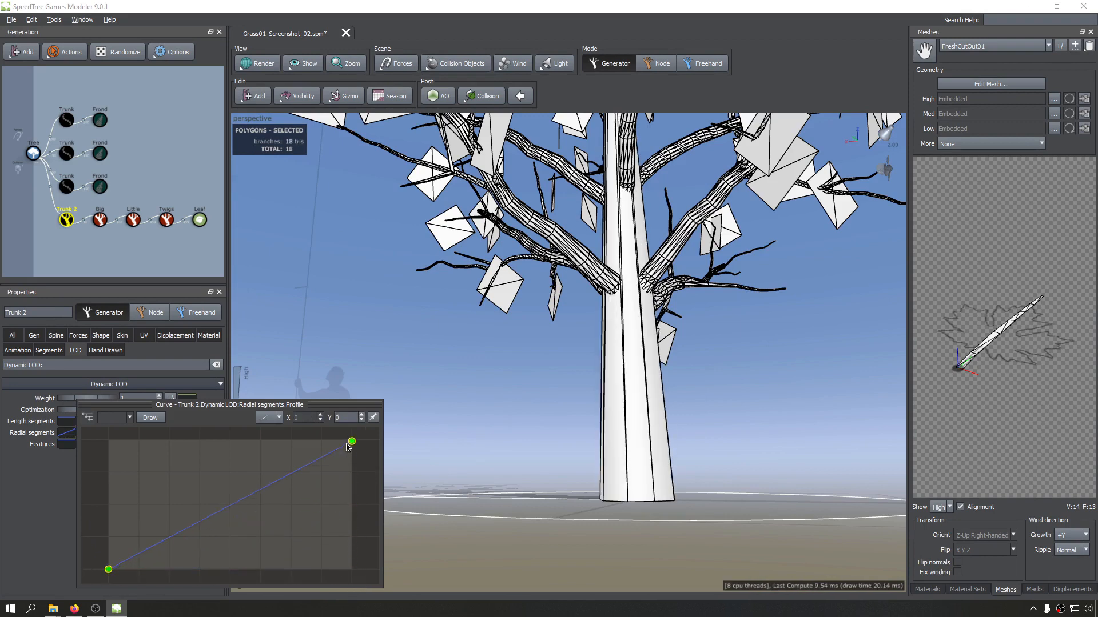
left_click_drag(109, 569, 108, 438)
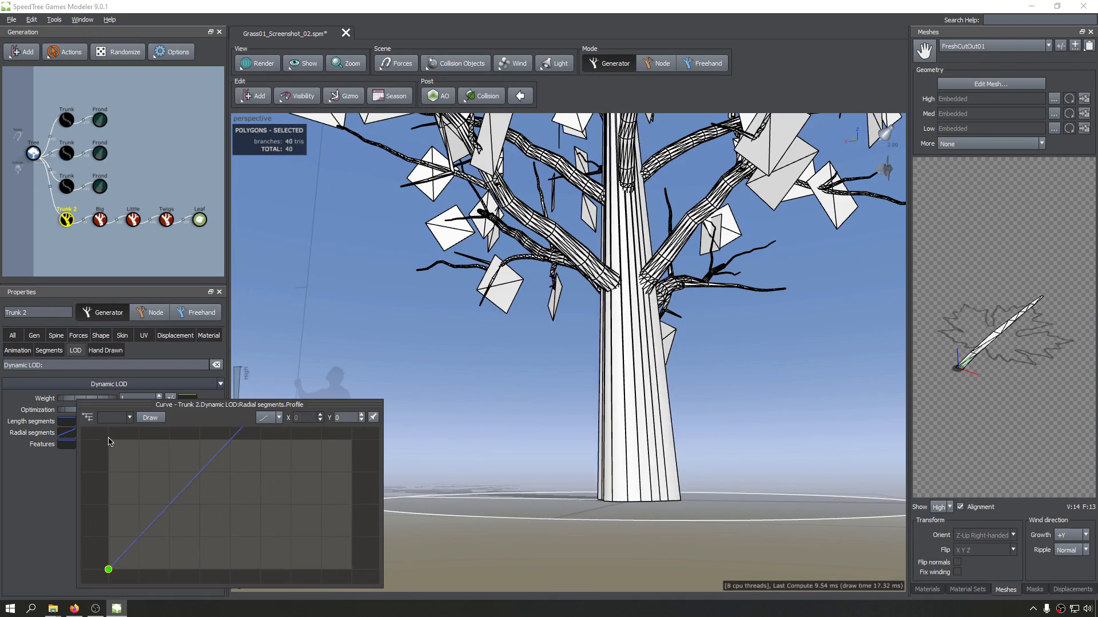
left_click(278, 418)
left_click(290, 313)
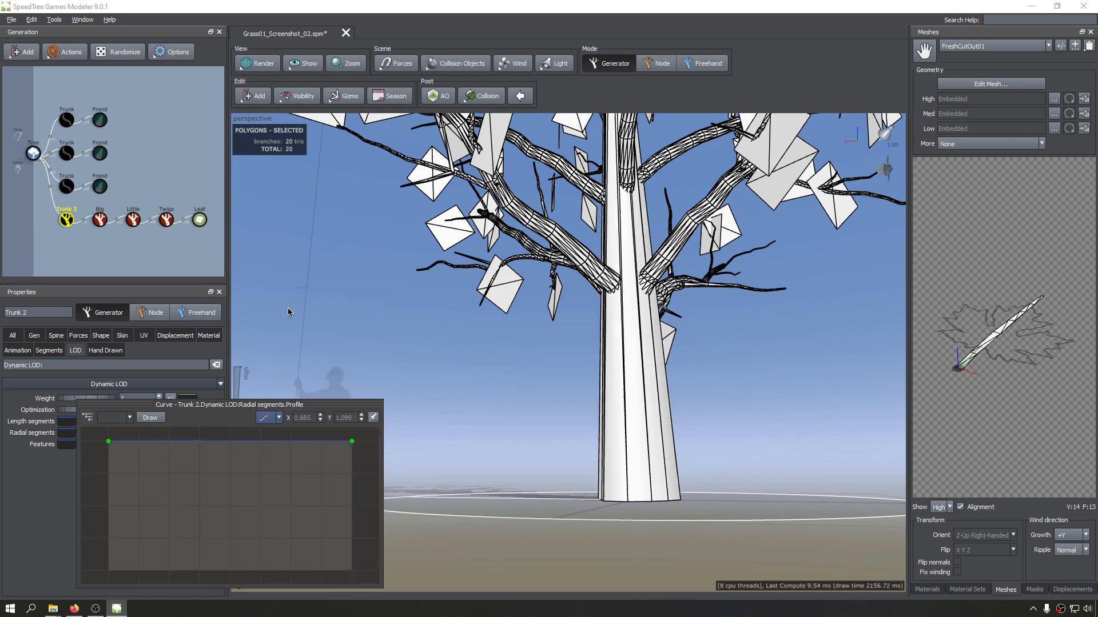
left_click(64, 495)
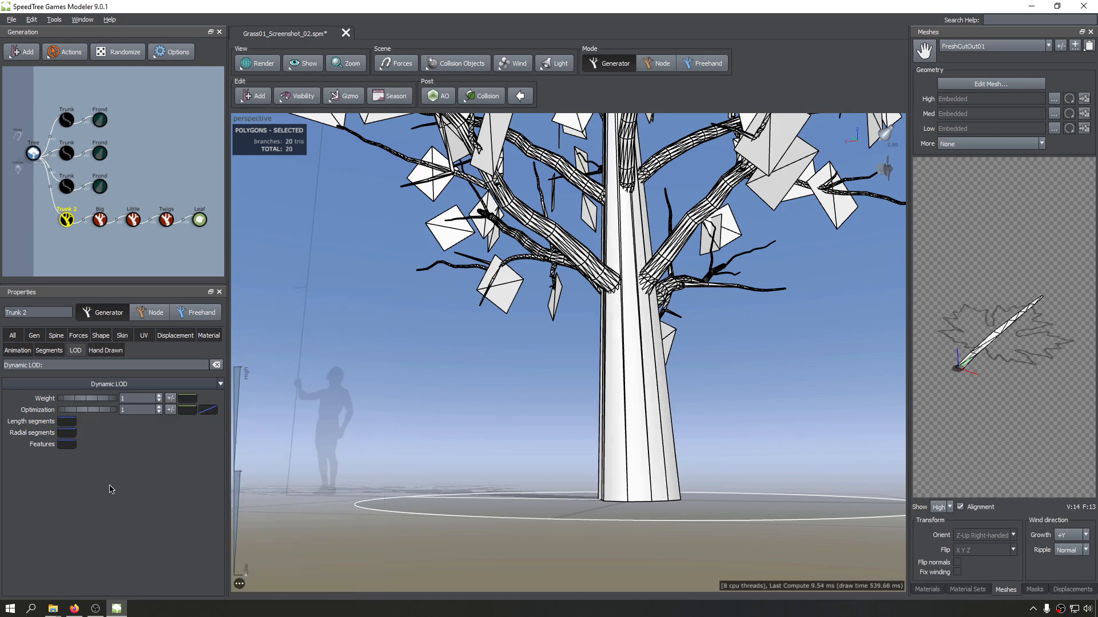
Step: Lower the end point of Trunk 2's Dynamic LOD Optimization profile curve to 0.1 and inspect the trunk and branch wireframe
left_click(208, 411)
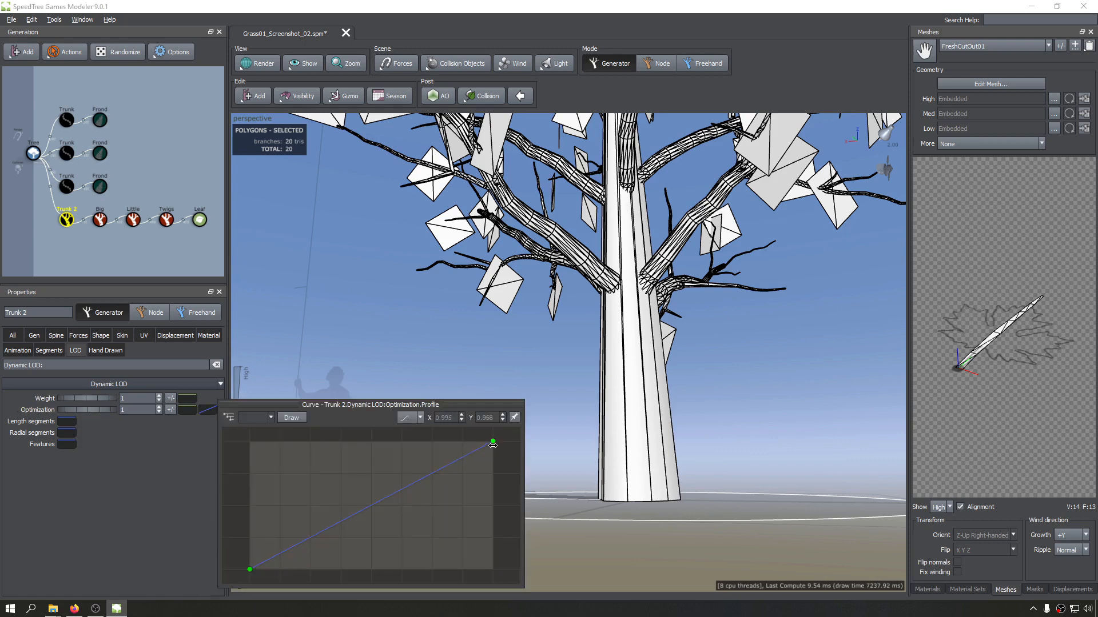
left_click_drag(493, 444, 506, 560)
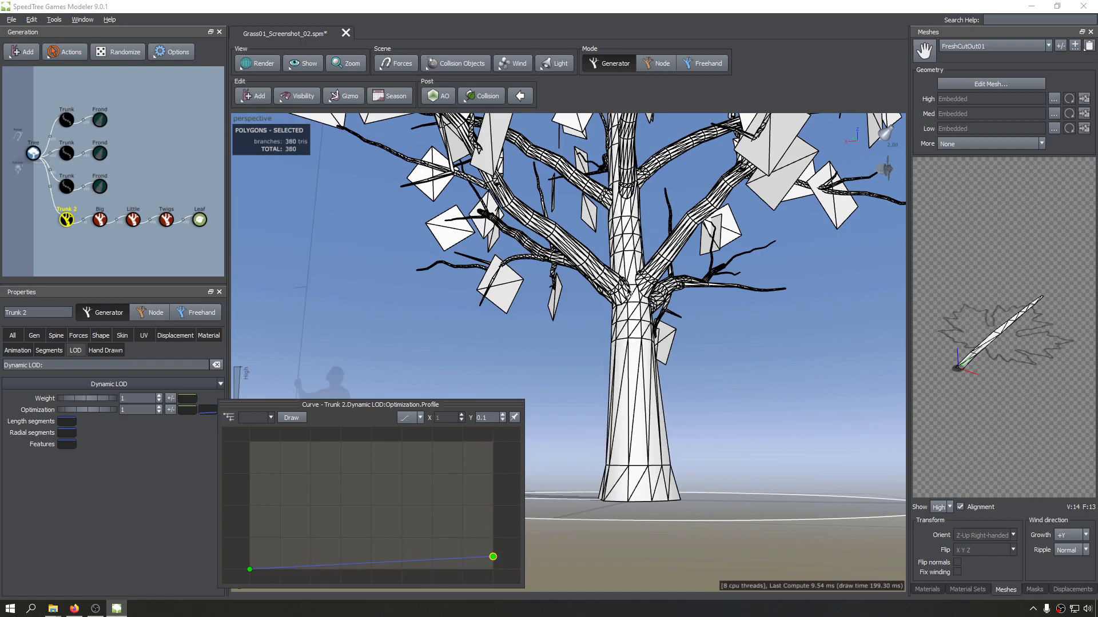
left_click_drag(628, 291, 513, 320)
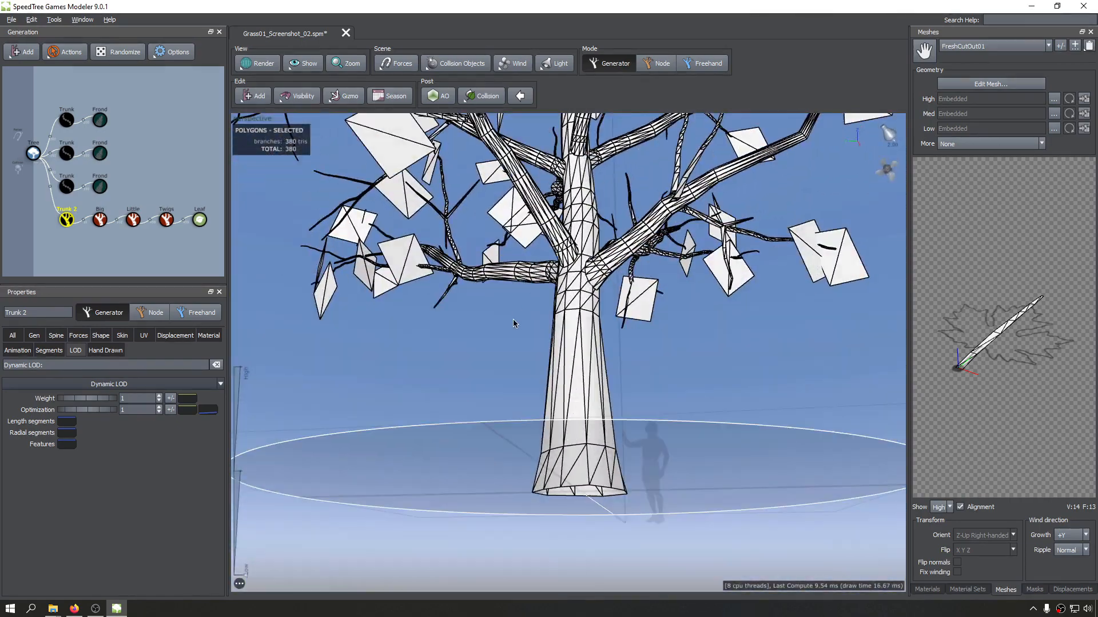
scroll(514, 312, "down", 3)
middle_click_drag(514, 303, 532, 375)
scroll(532, 375, "up", 10)
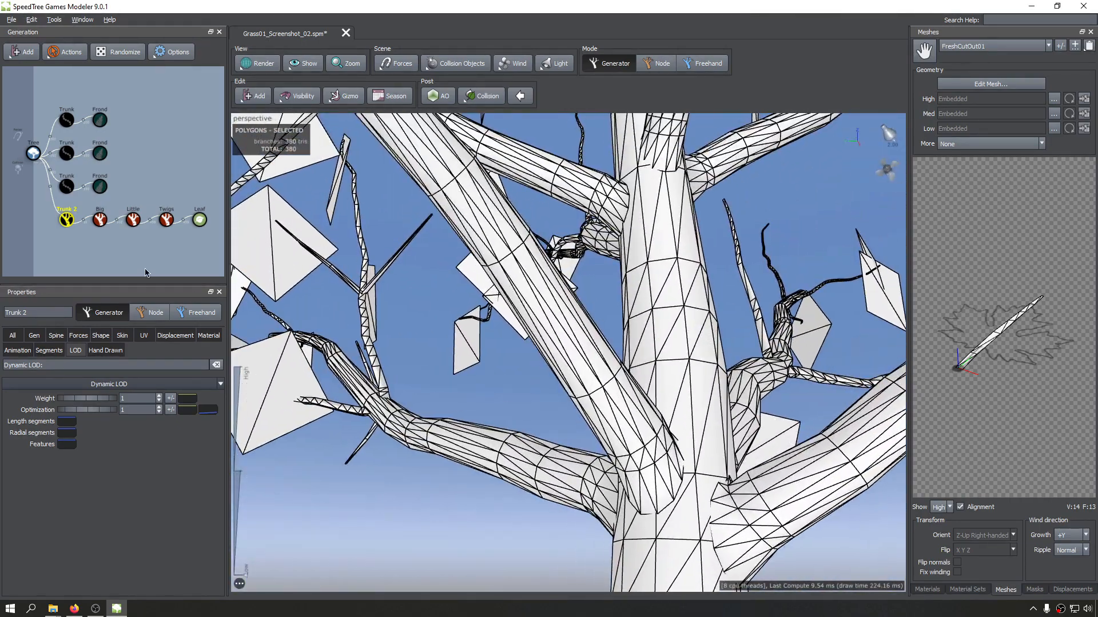
scroll(526, 297, "down", 10)
left_click_drag(515, 271, 181, 306)
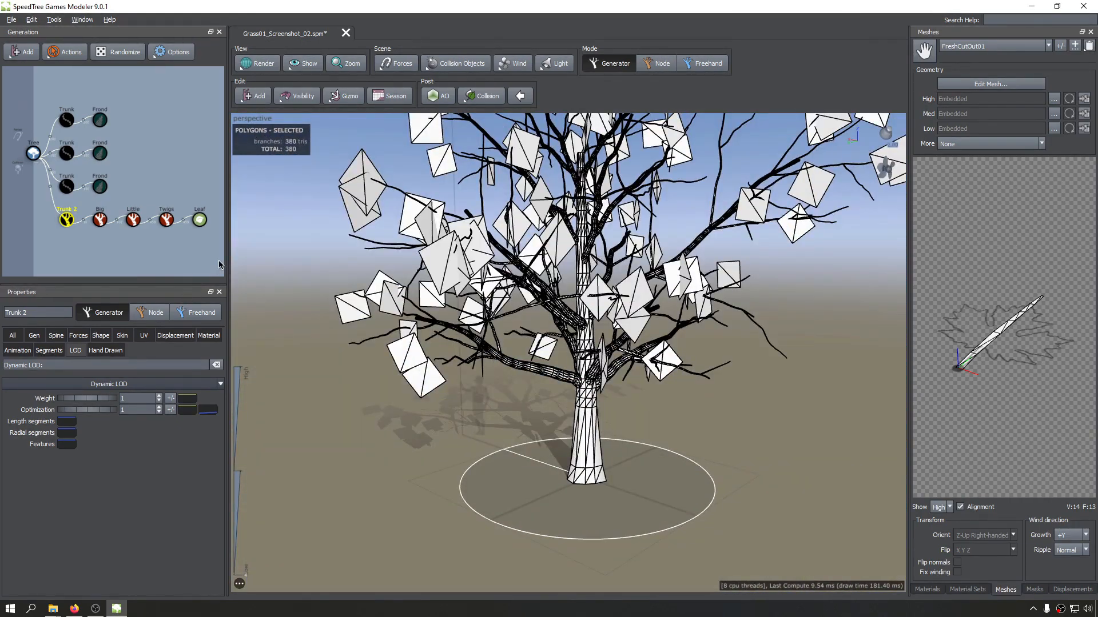
Step: Hide the sample tree's five generators, from Trunk 2 through Leaf
left_click_drag(213, 250, 30, 216)
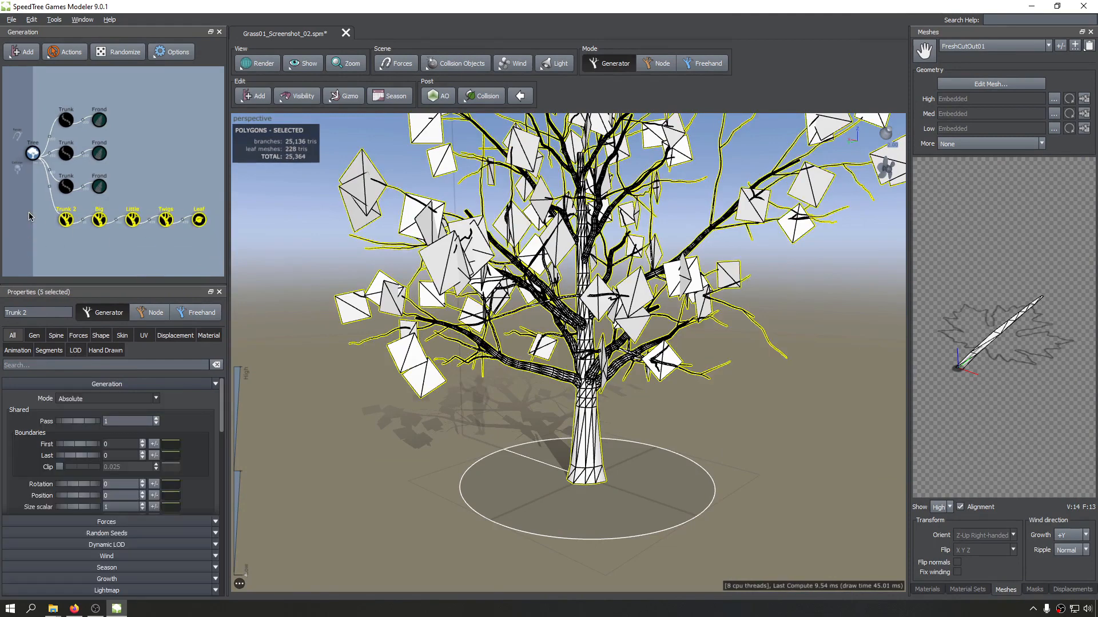
key("Delete")
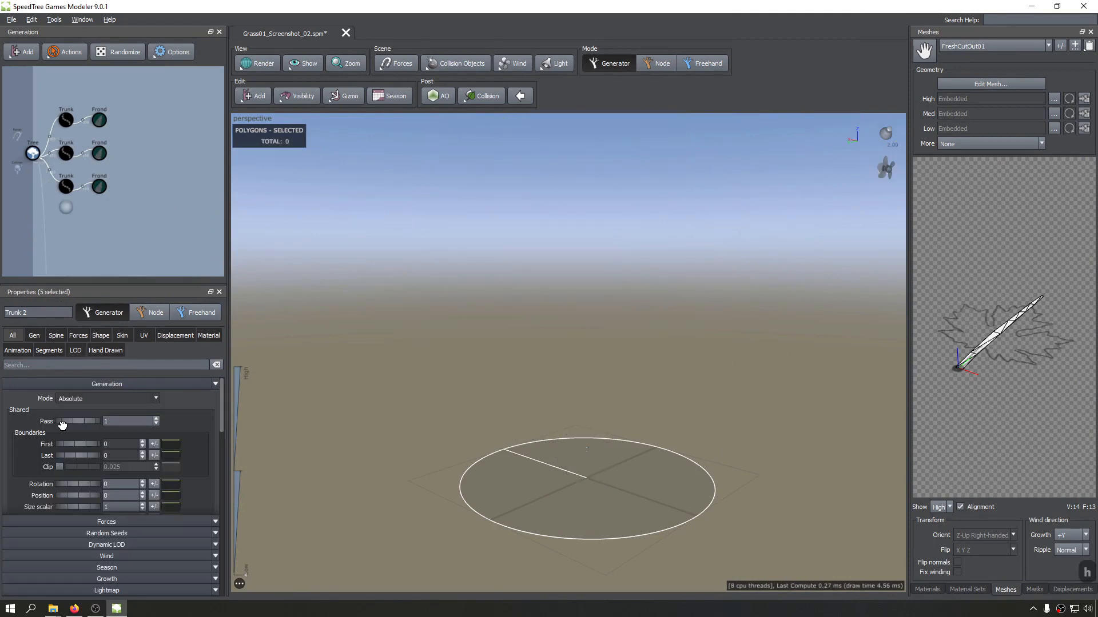
key("ctrl+z")
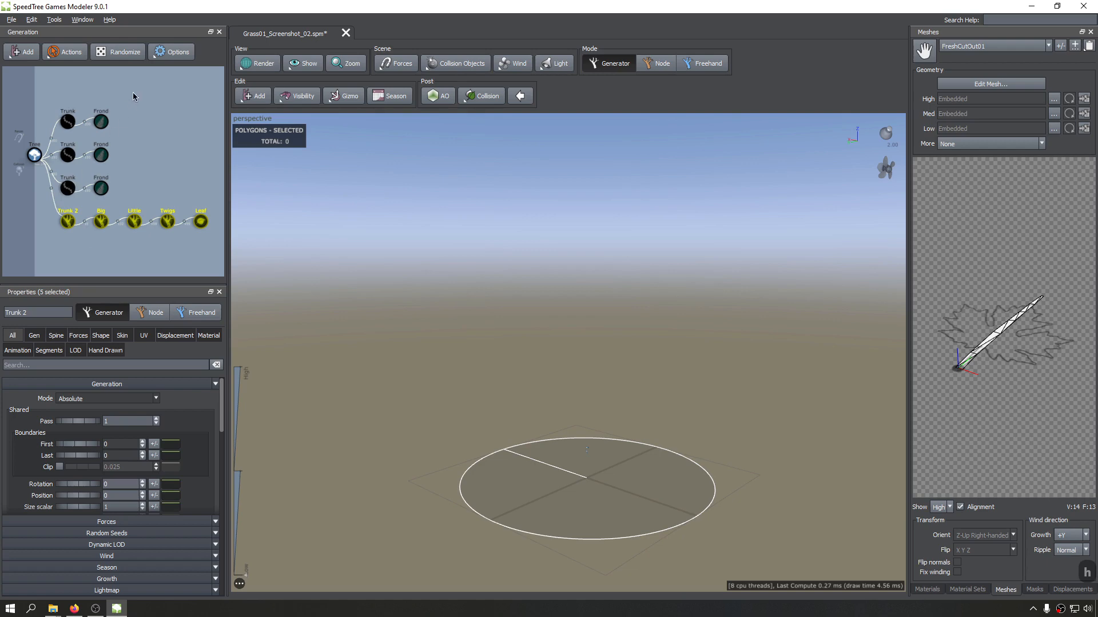
Step: Unhide the grass through its three Frond generators, clear the selection and show the clump shaded
left_click_drag(133, 91, 94, 196)
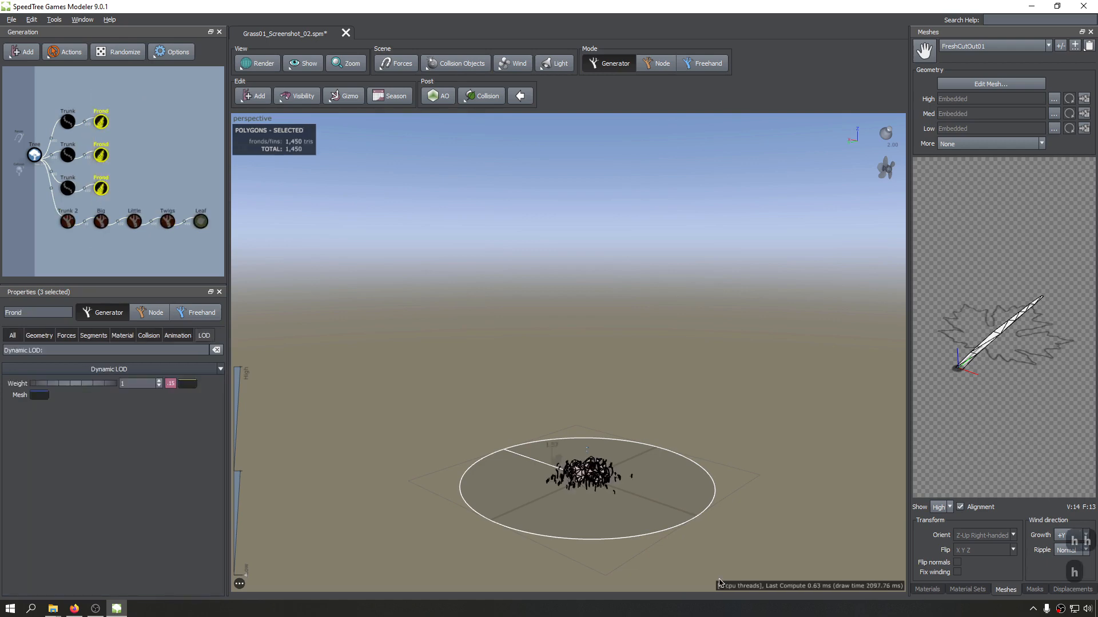
scroll(495, 508, "down", 4)
scroll(497, 509, "up", 9)
middle_click_drag(594, 557, 575, 400)
scroll(571, 457, "up", 3)
middle_click_drag(567, 496, 575, 403)
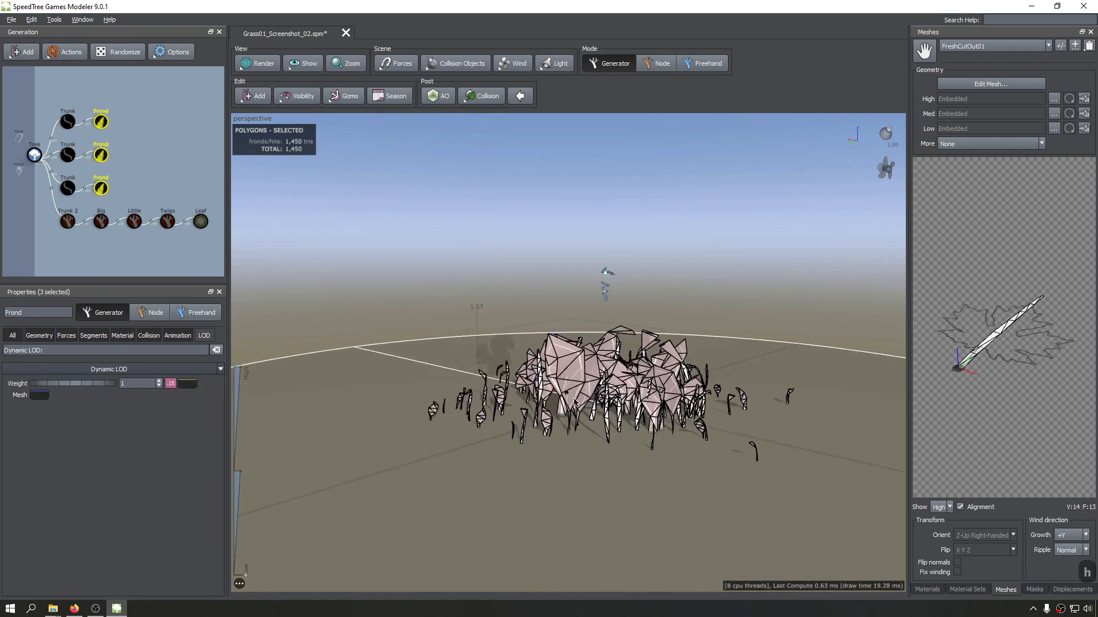
scroll(574, 402, "up", 3)
left_click(677, 307)
scroll(652, 298, "up", 3)
scroll(640, 320, "down", 4)
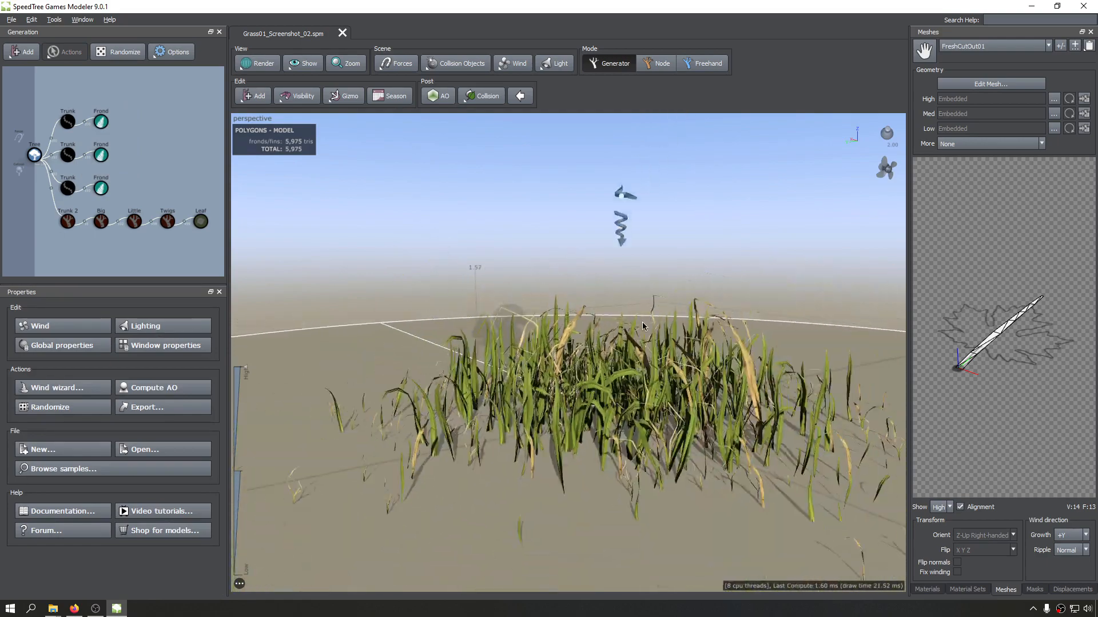
Step: Lower the LOD preview level to thin out the whole grass clump
left_click_drag(643, 326, 503, 365)
scroll(515, 366, "up", 4)
scroll(549, 365, "down", 8)
mouse_move(601, 363)
left_mouse_down()
mouse_move(610, 293)
mouse_move(614, 333)
mouse_move(540, 330)
left_mouse_up()
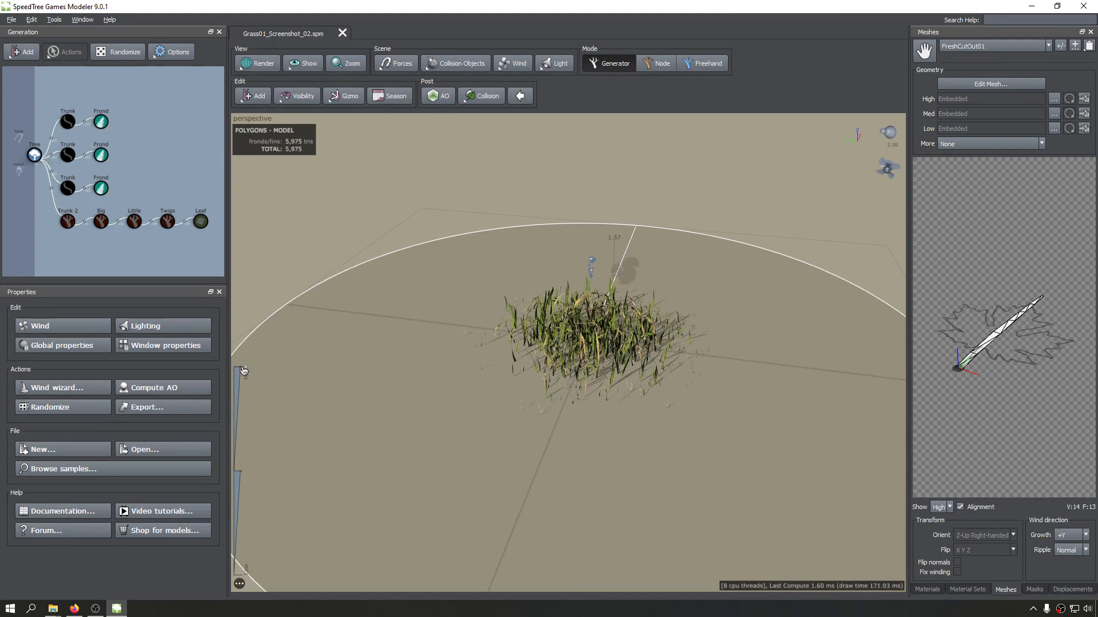
mouse_move(247, 370)
left_mouse_down()
mouse_move(267, 607)
mouse_move(267, 380)
mouse_move(249, 375)
mouse_move(245, 495)
left_mouse_up()
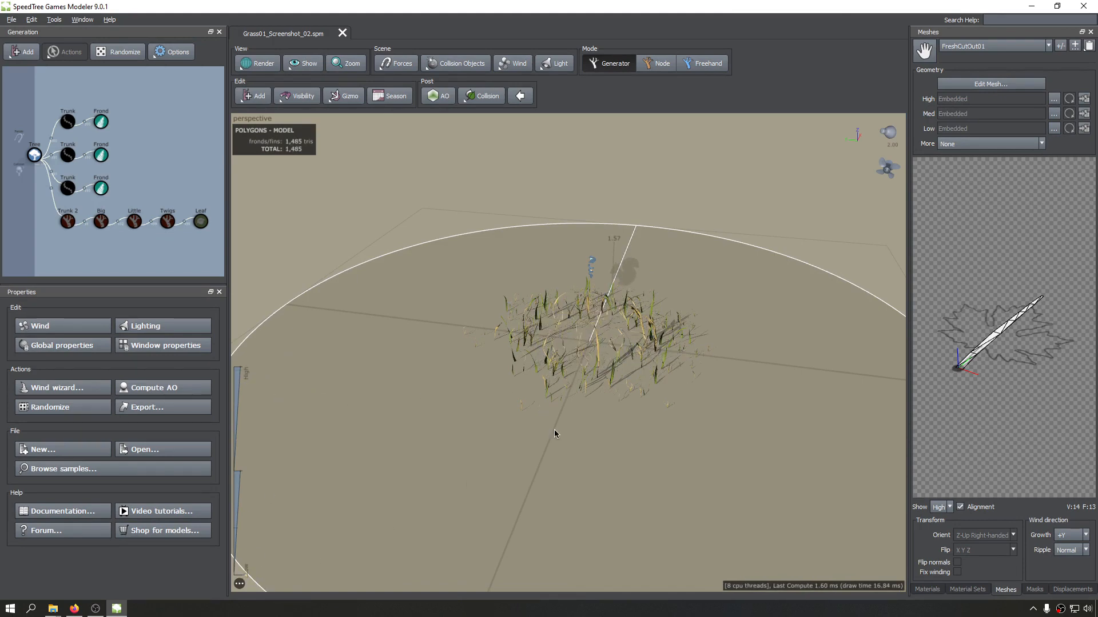
Step: Examine the low-LOD grass from above, near ground level and several sides, checking how the remaining blades are distributed
left_click_drag(554, 430, 592, 343)
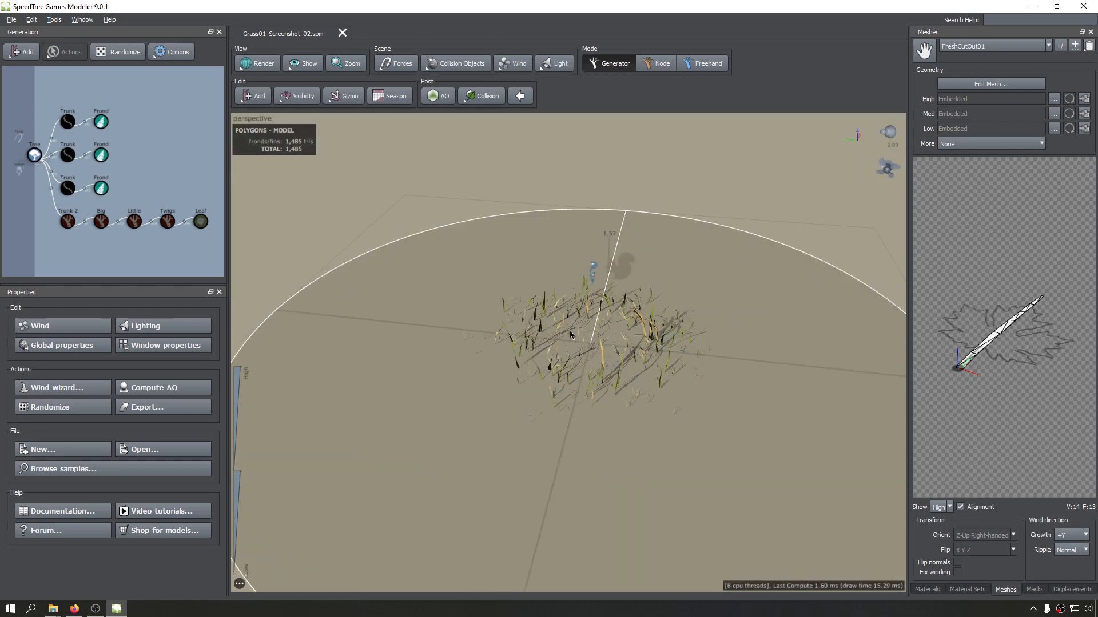
mouse_move(569, 330)
left_mouse_down()
mouse_move(419, 300)
mouse_move(565, 353)
mouse_move(589, 333)
mouse_move(571, 314)
left_mouse_up()
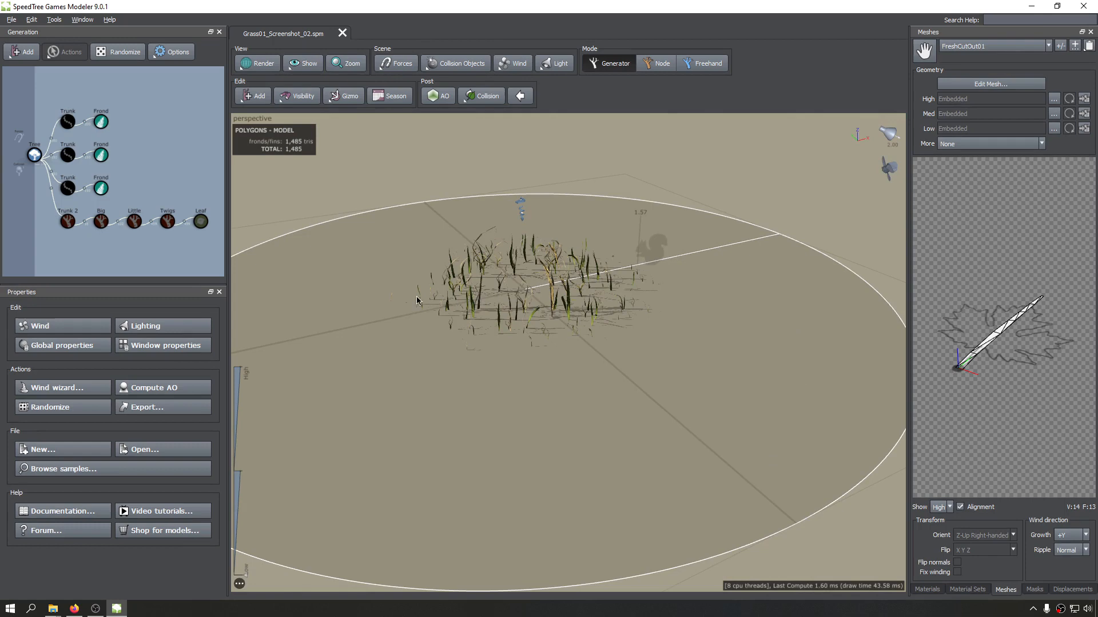
left_click_drag(451, 275, 502, 302)
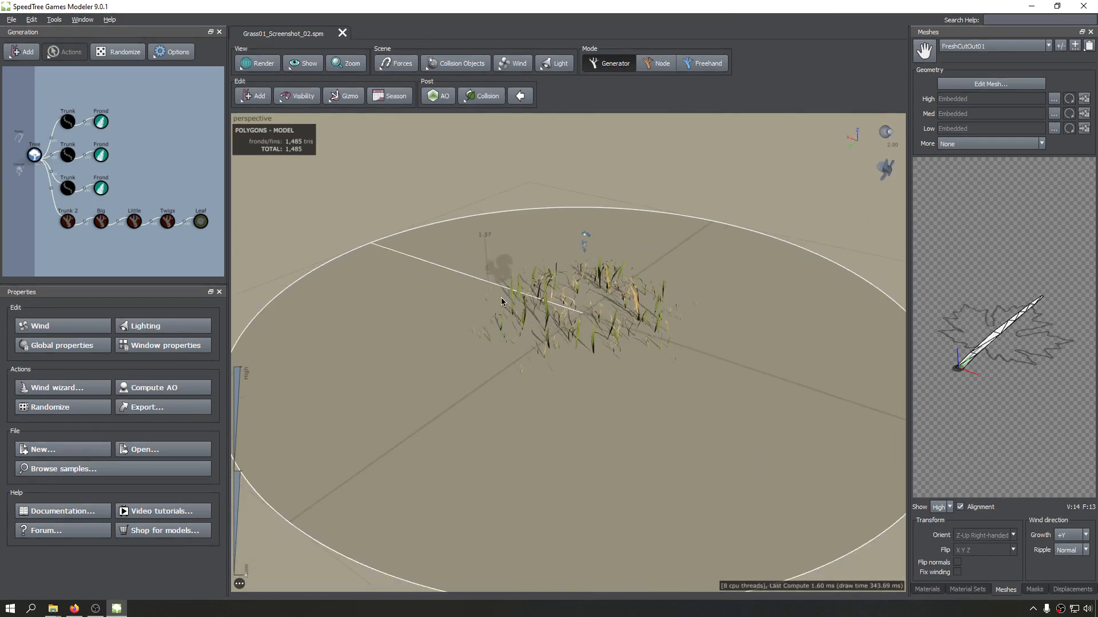
left_click_drag(655, 275, 499, 276)
scroll(501, 280, "up", 5)
middle_click_drag(501, 279, 530, 320)
scroll(531, 320, "down", 3)
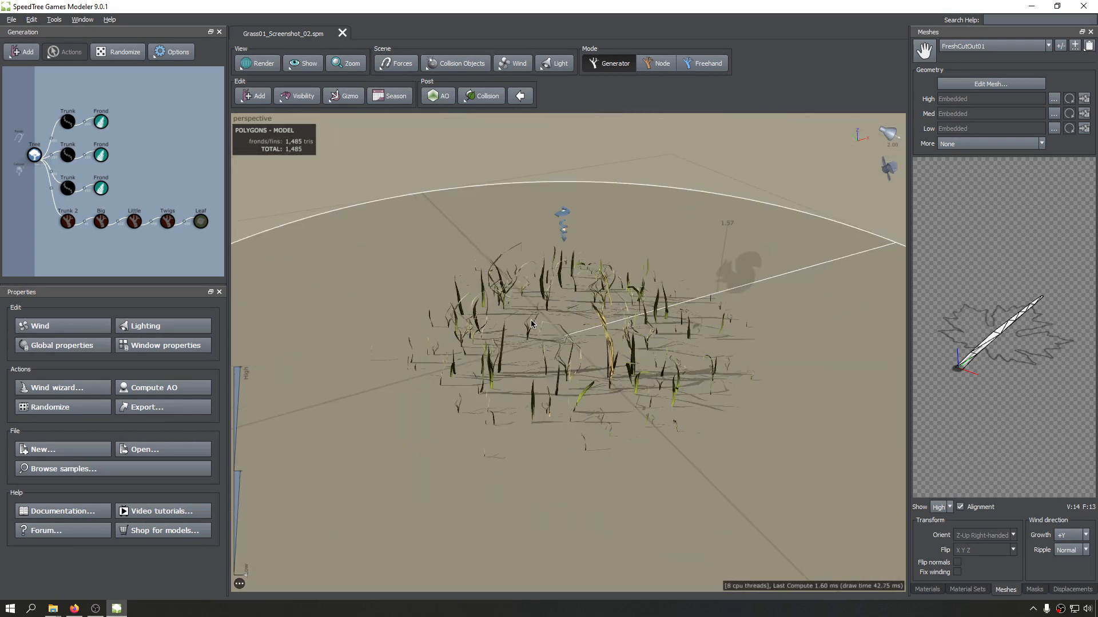
left_click_drag(408, 347, 466, 275)
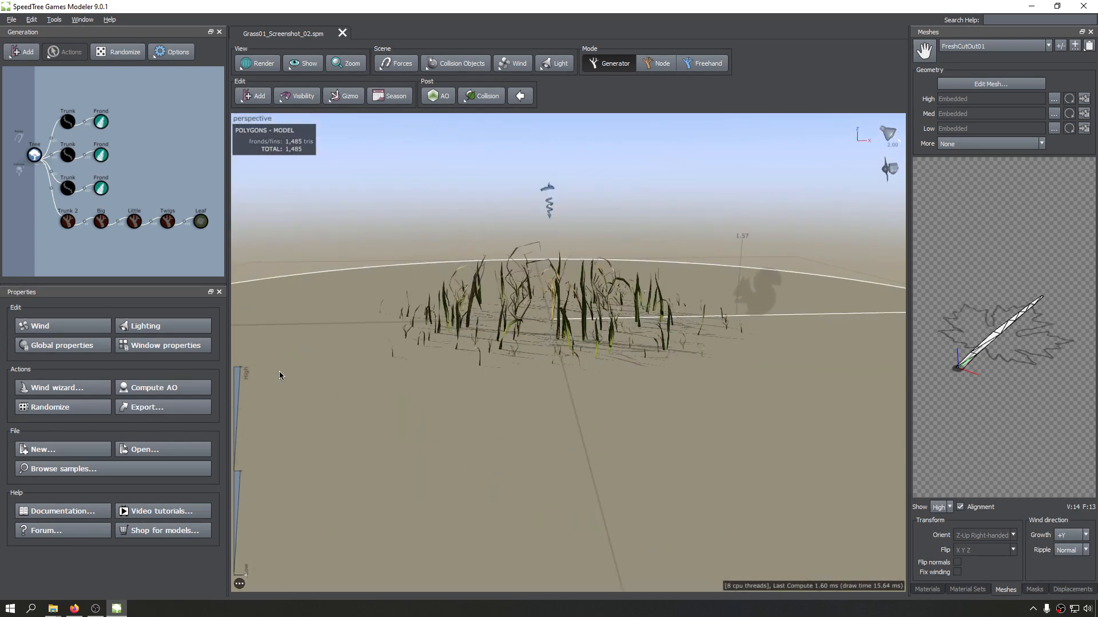
left_click_drag(527, 357, 531, 393)
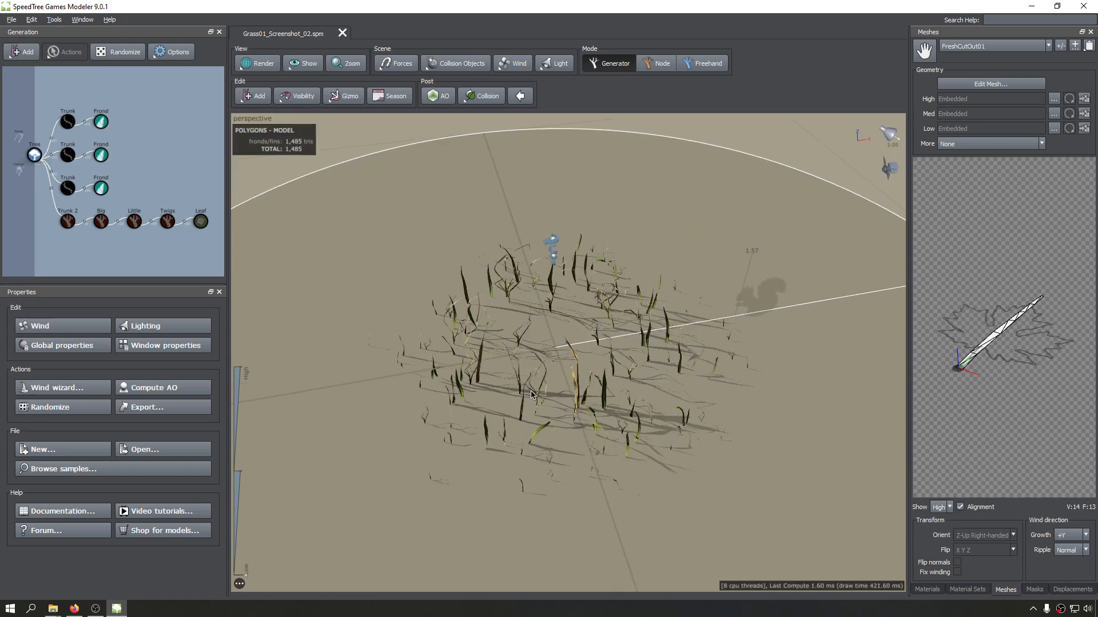
left_click_drag(459, 352, 427, 346)
left_click_drag(420, 320, 490, 310)
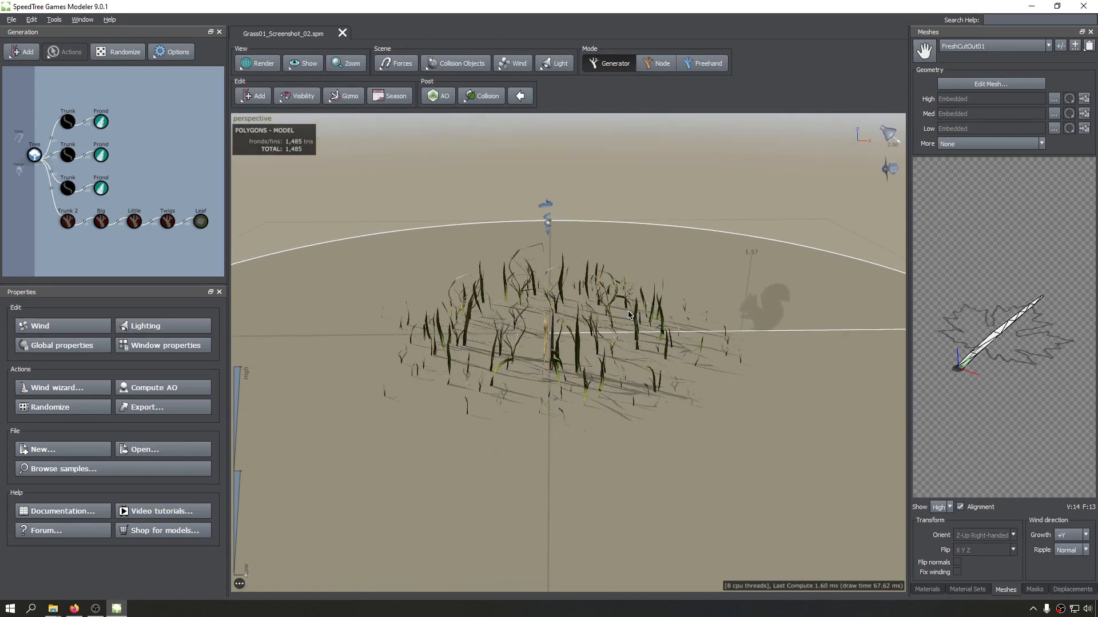
middle_click_drag(528, 316, 561, 332)
left_click_drag(560, 332, 563, 339)
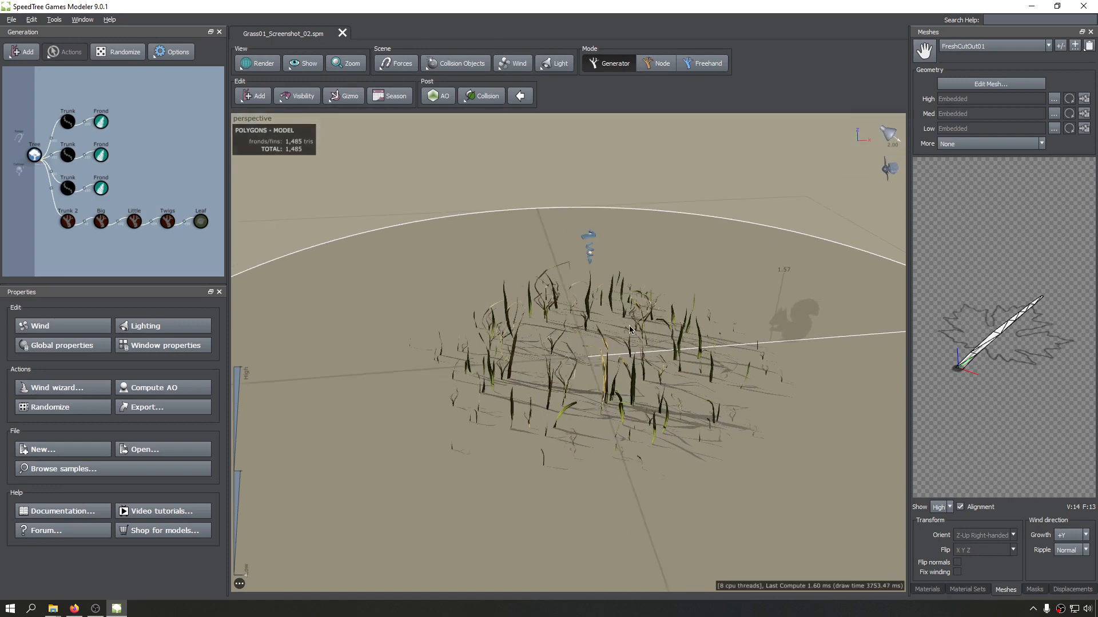
middle_click_drag(626, 327, 579, 318)
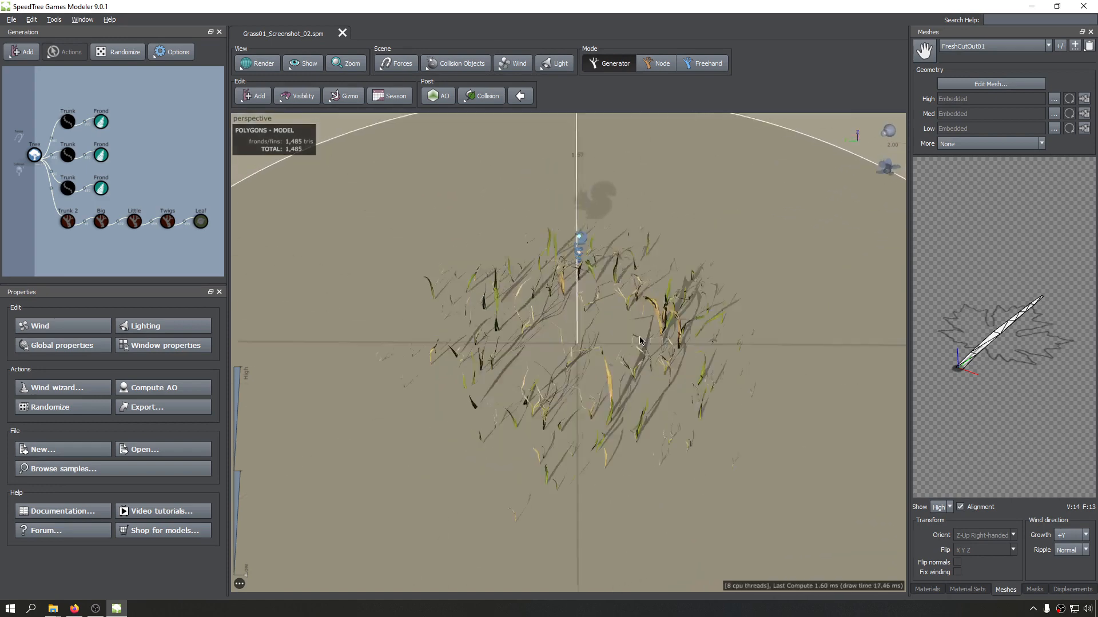